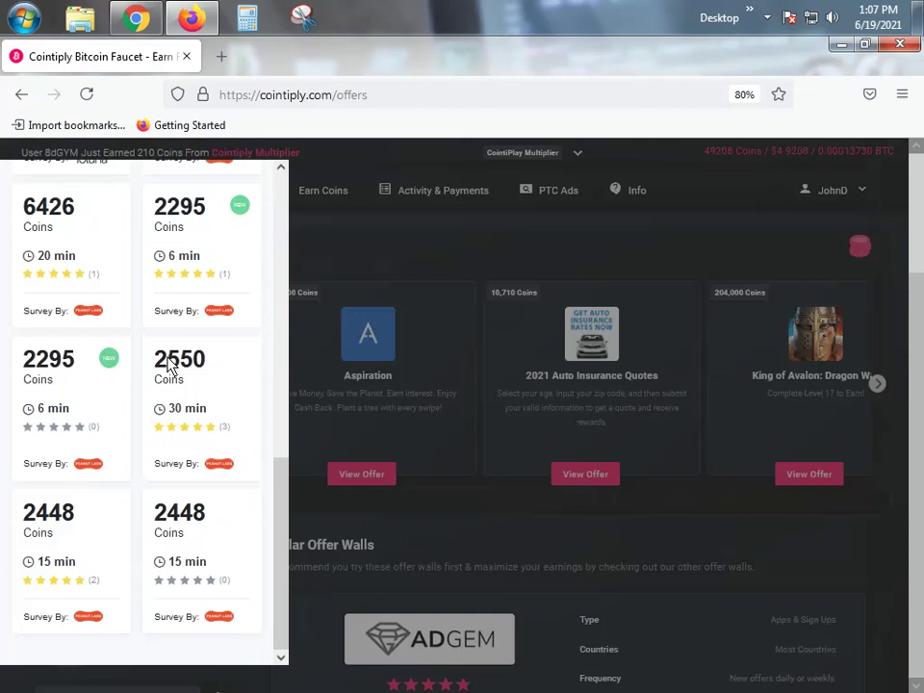
Refresh the list of available Pollfish surveys several times, keeping the page zoom at 80%
scroll(168, 364, "up", 10)
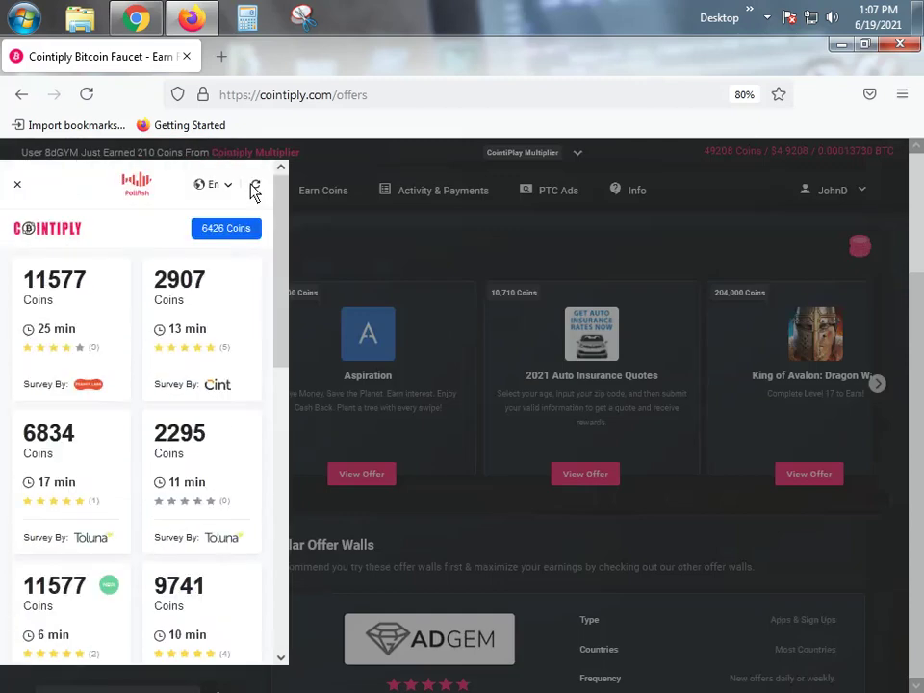
left_click(253, 190)
key("ctrl+minus")
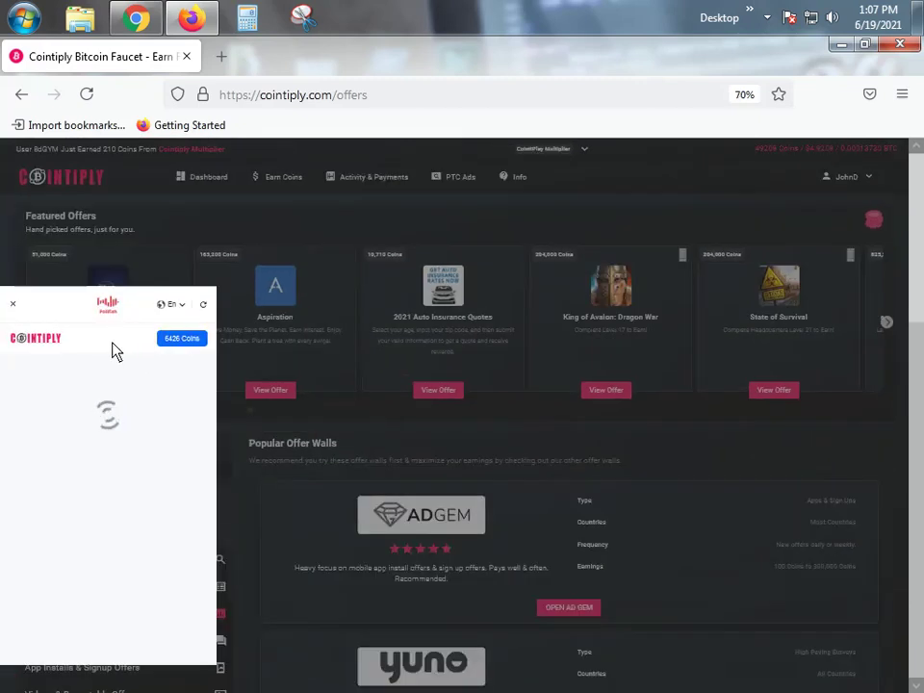
key("ctrl+plus")
left_click(258, 188)
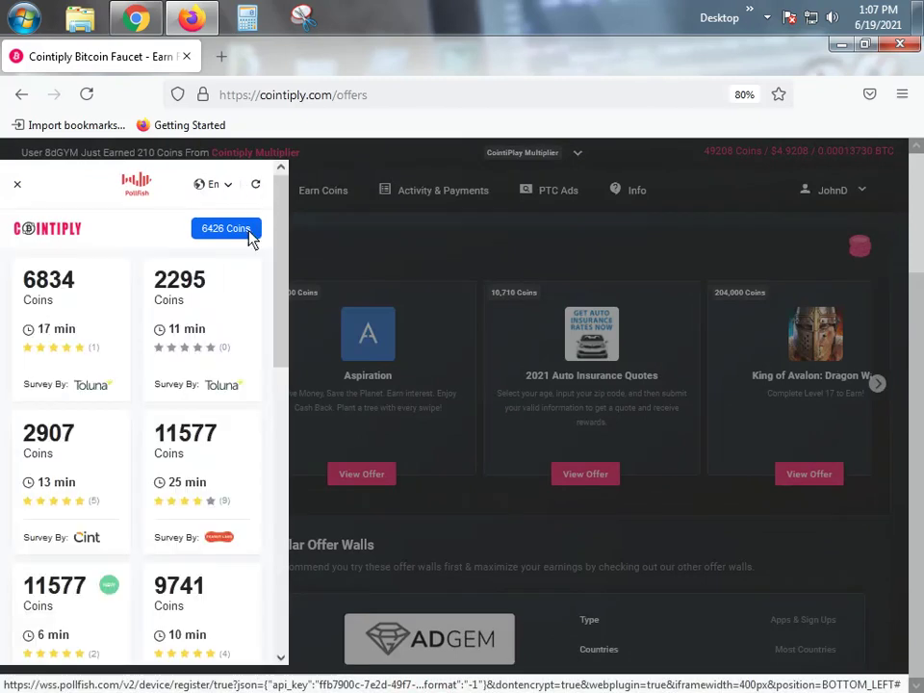
left_click(255, 187)
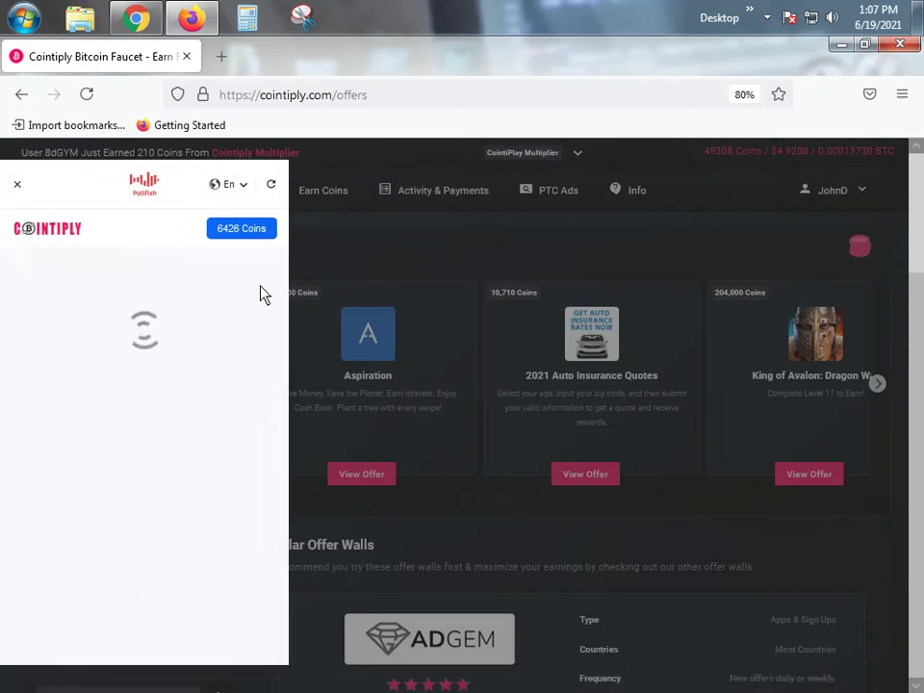
left_click(271, 186)
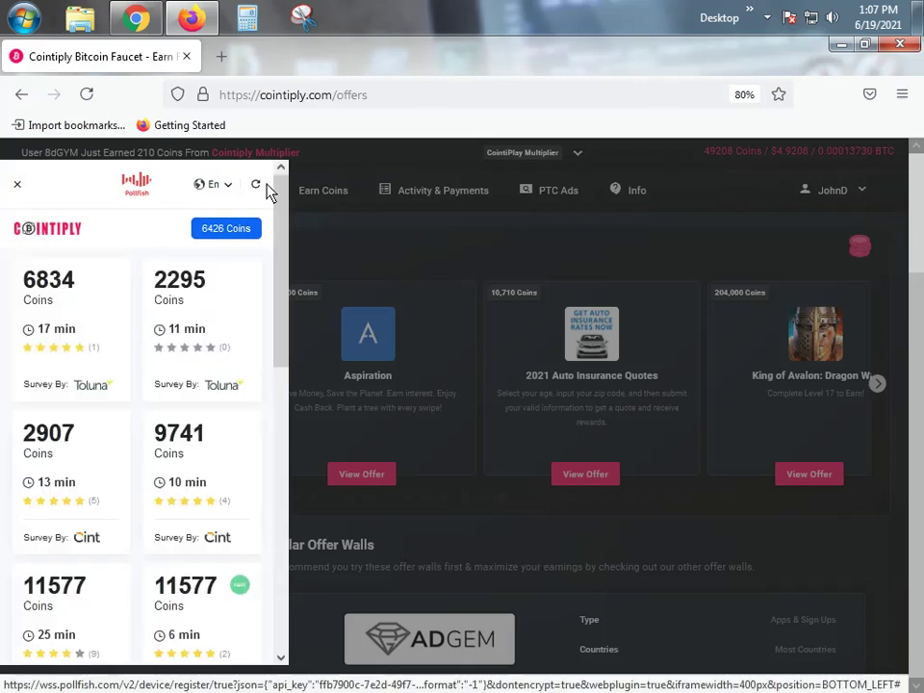
Open the 11-minute 2295-coin Toluna survey, answer the check question with the smiling emoji, and start the survey
left_click(208, 311)
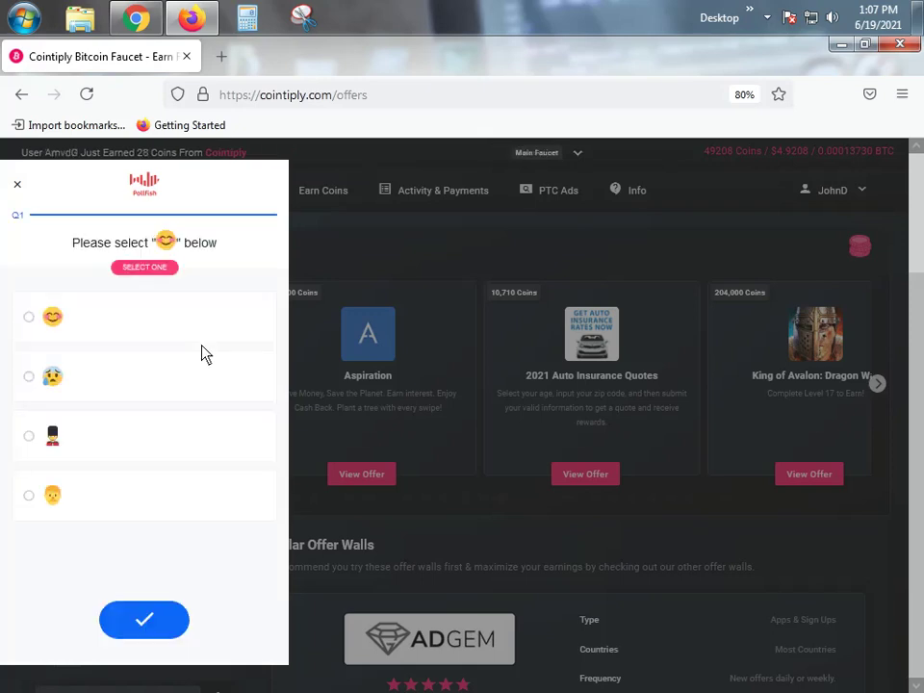
left_click(86, 327)
left_click(144, 620)
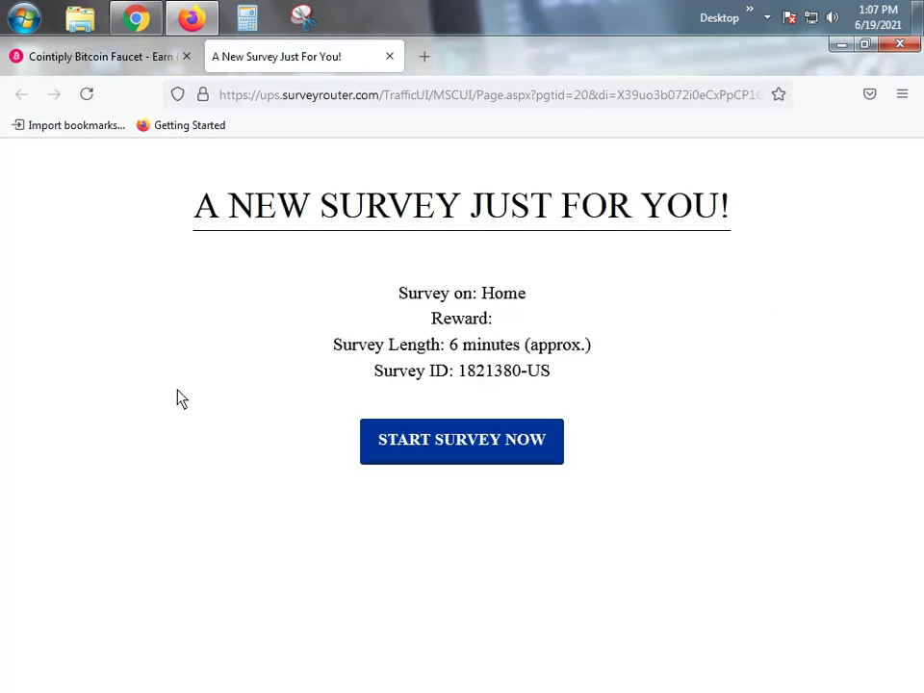
left_click(483, 453)
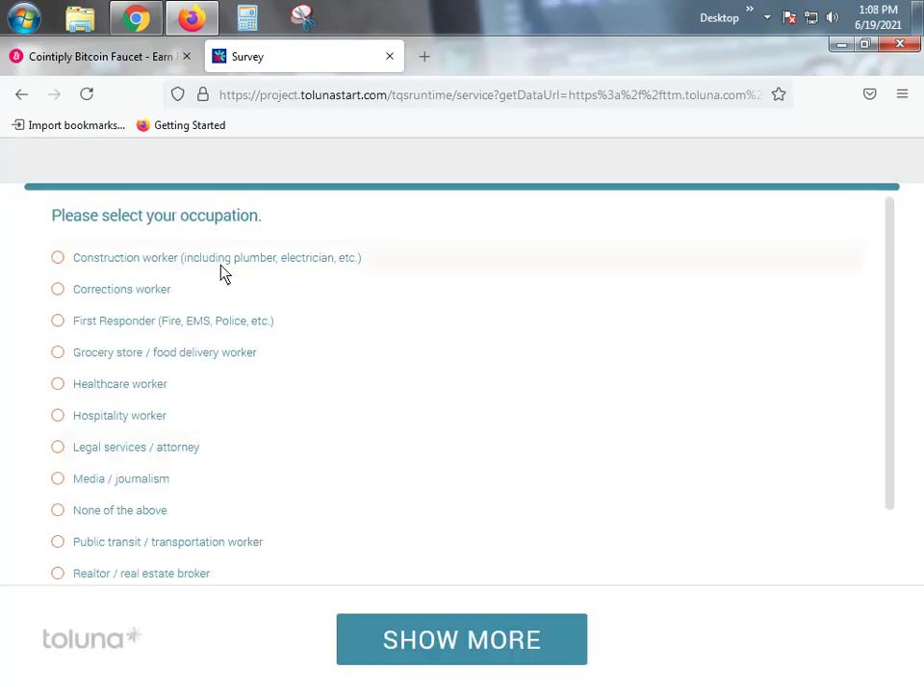
Review the occupation choices, answer the question with "None of the above", and save the answer
scroll(221, 323, "down", 2)
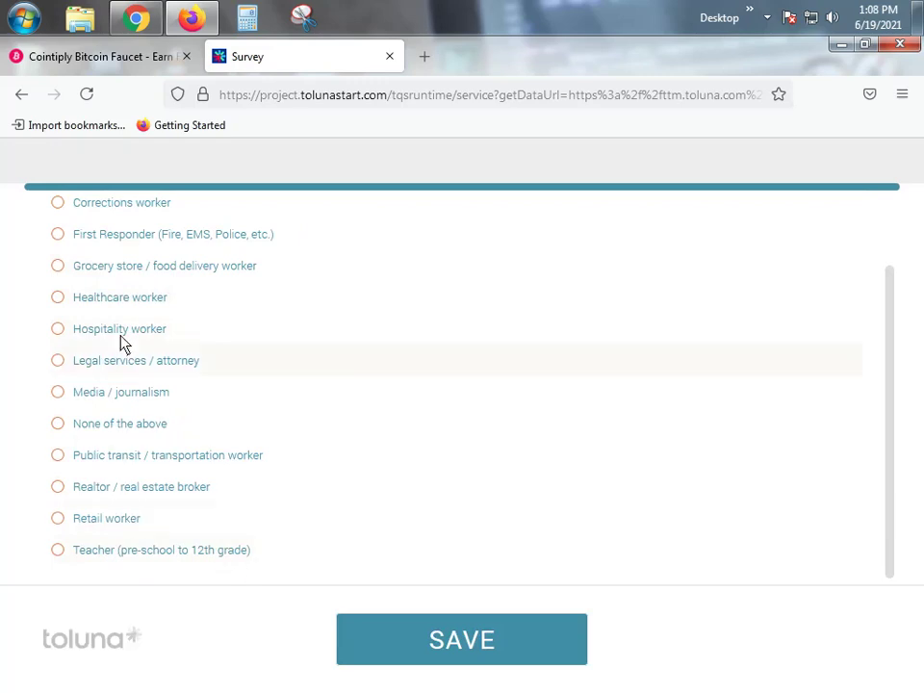
scroll(123, 328, "up", 2)
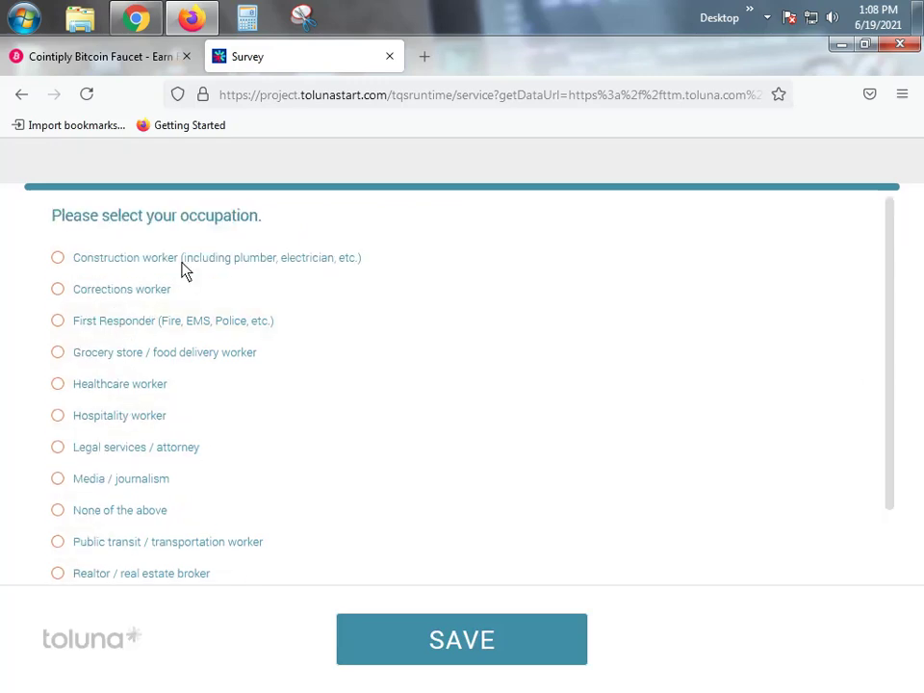
scroll(174, 289, "down", 2)
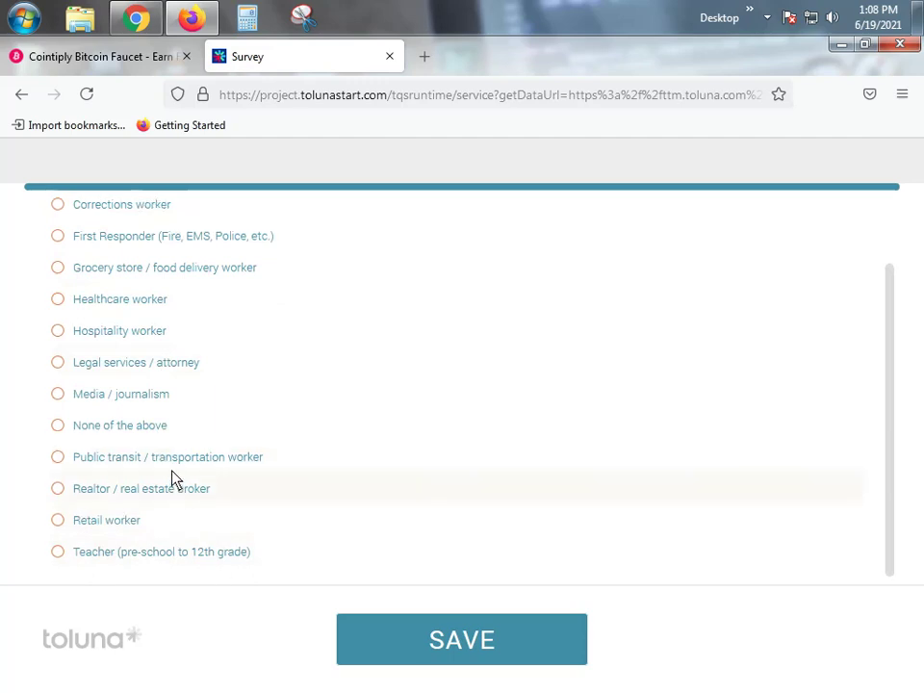
scroll(172, 478, "up", 2)
scroll(181, 350, "down", 2)
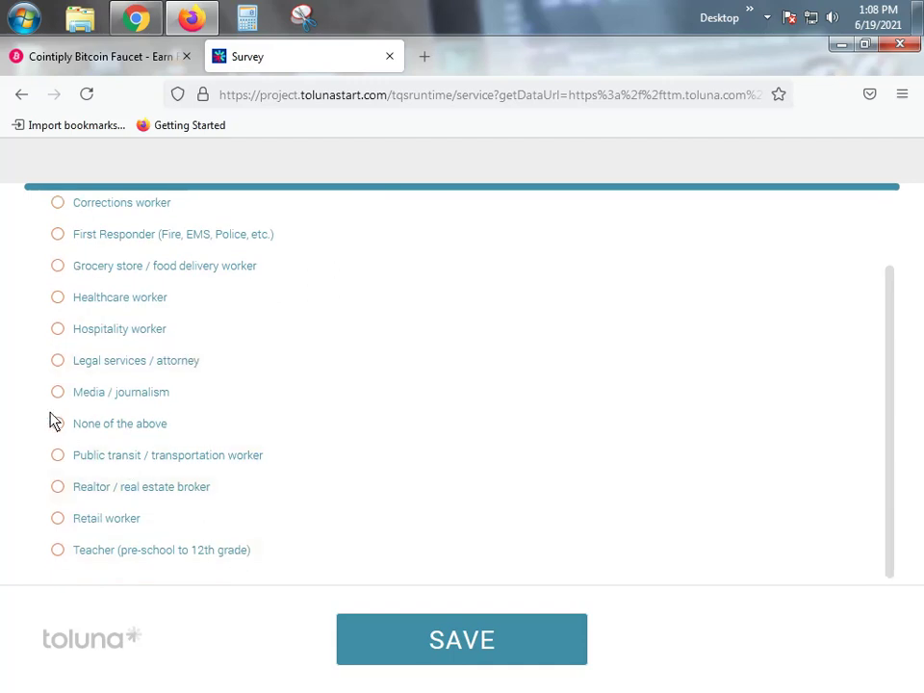
left_click(157, 433)
scroll(168, 392, "up", 2)
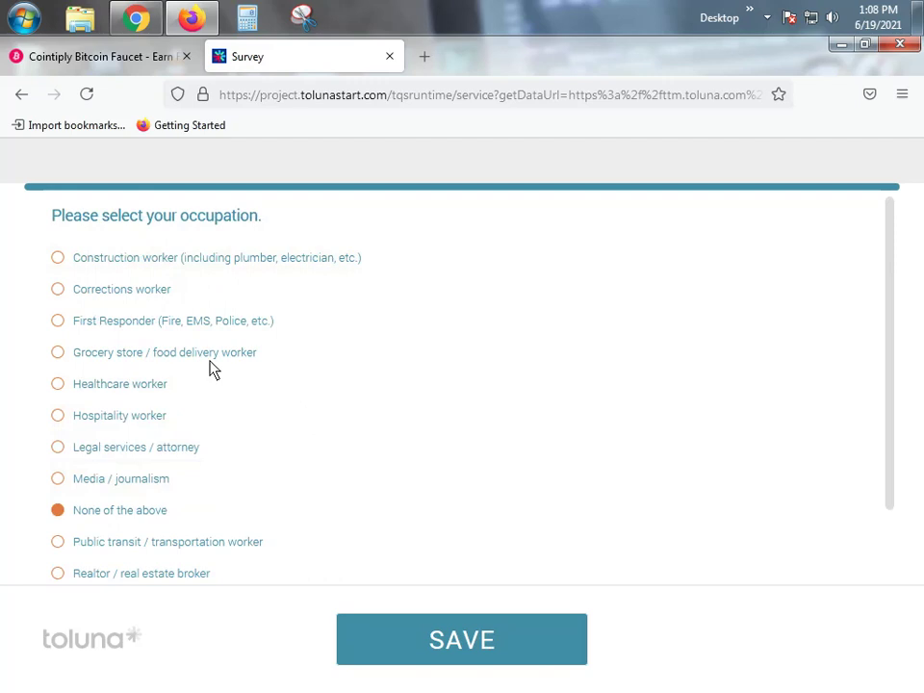
left_click(489, 647)
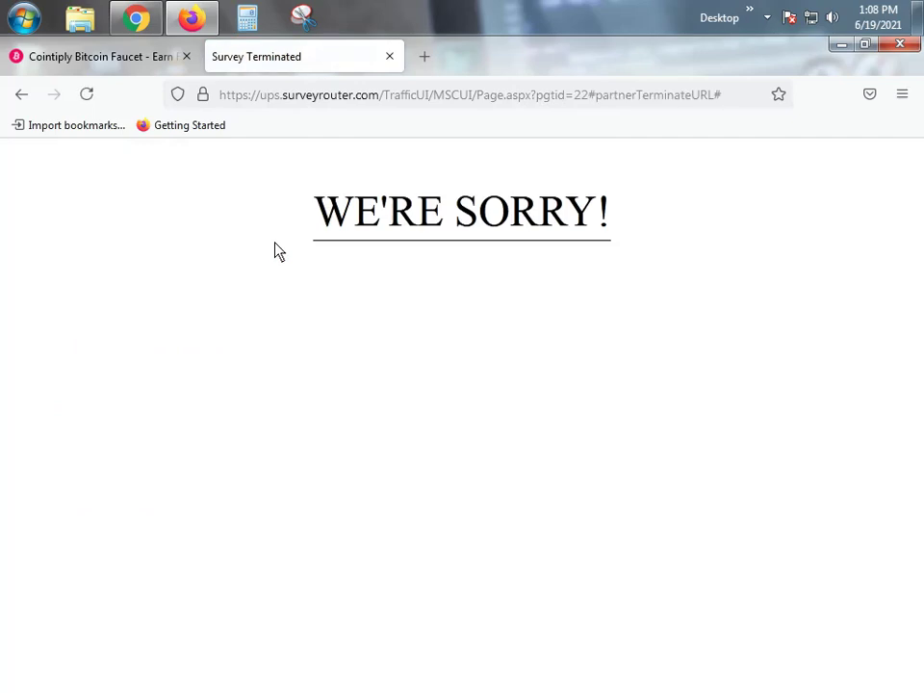
Close the terminated survey and submit "Other" as the feedback on what happened
left_click(389, 56)
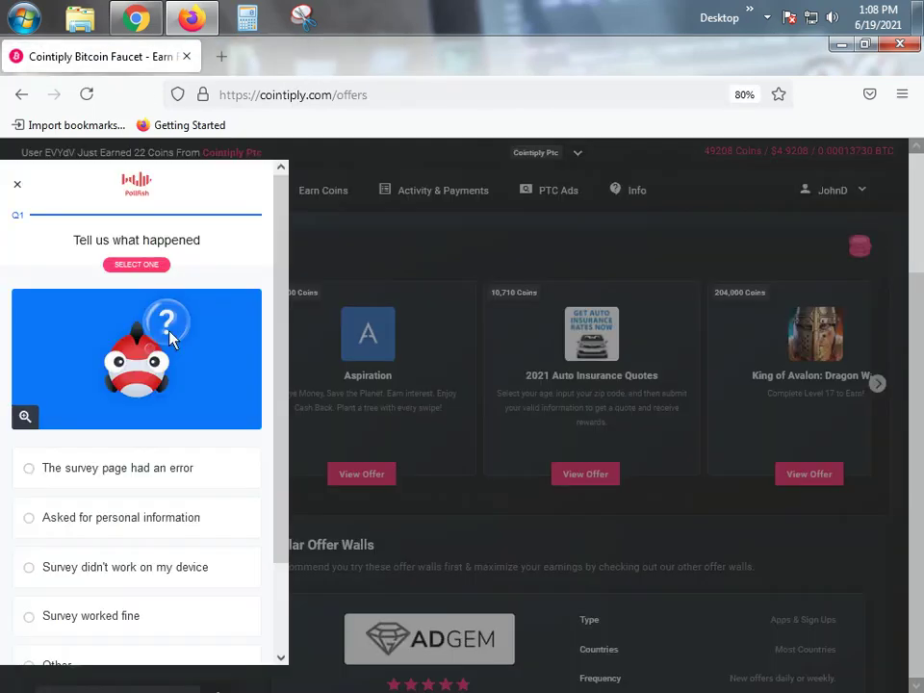
scroll(169, 336, "down", 2)
left_click(101, 569)
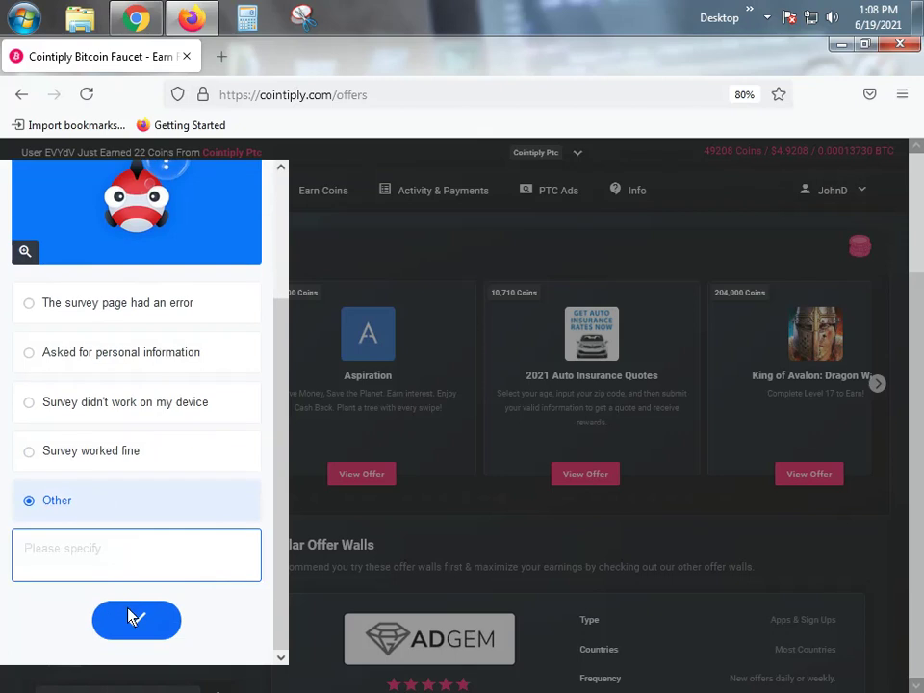
left_click(133, 617)
left_click(154, 526)
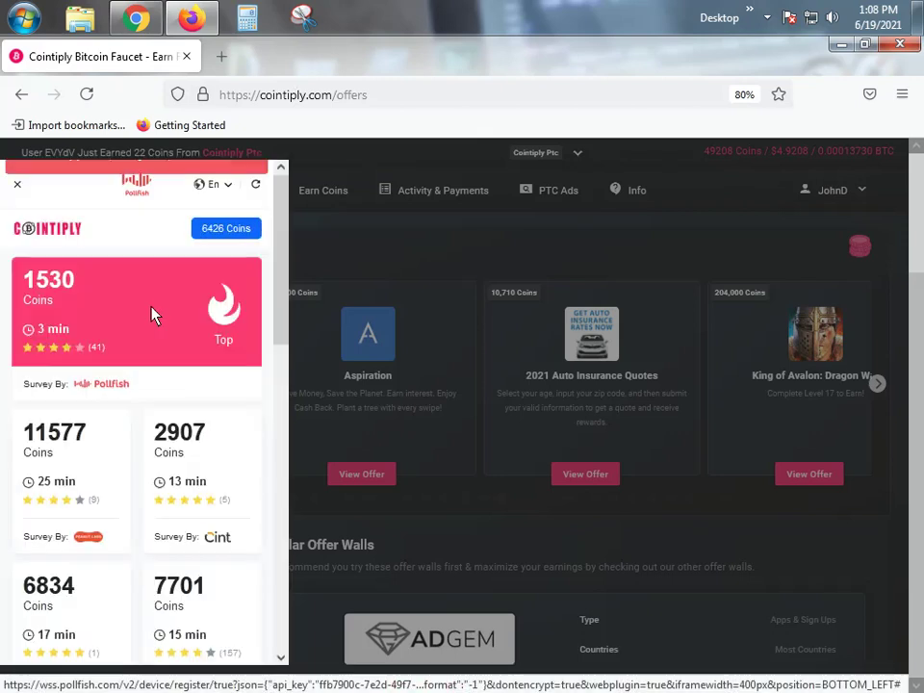
Try to open the top 1530-coin survey and the 13-minute 2907-coin survey, and refresh the survey list
left_click(151, 315)
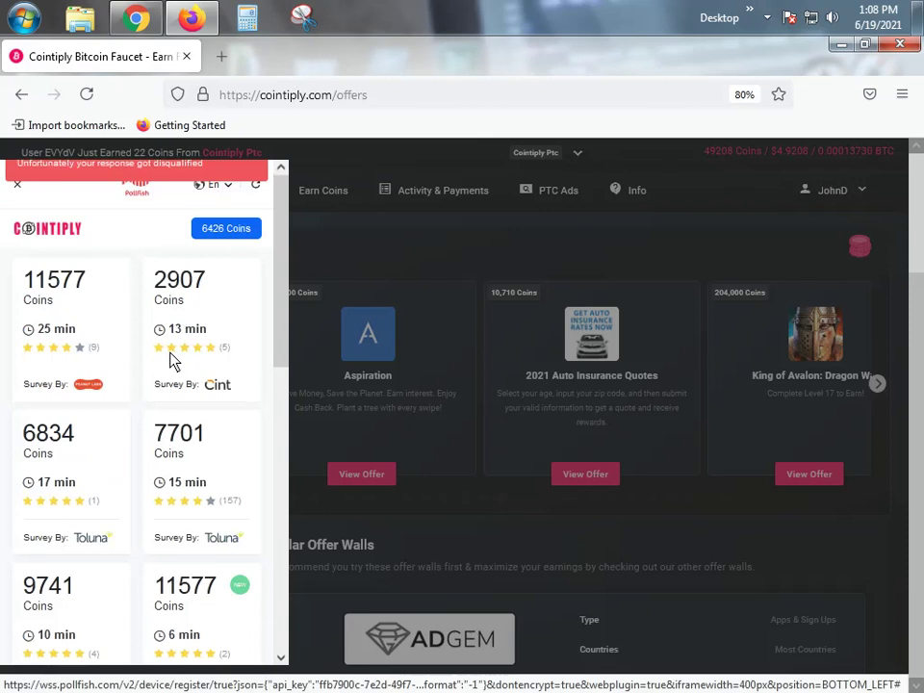
left_click(171, 359)
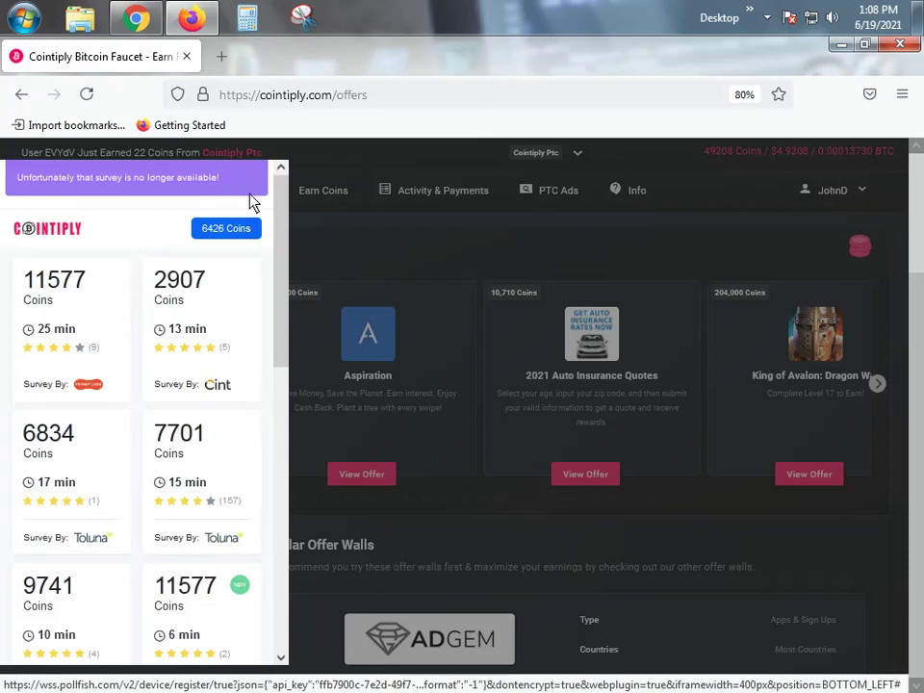
left_click(261, 193)
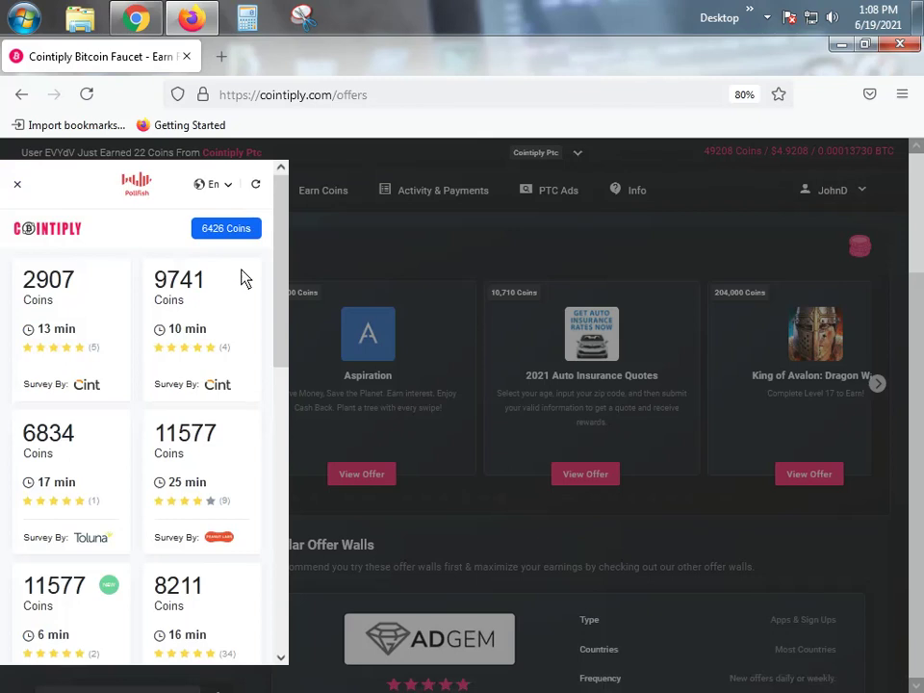
Look through the whole list of available surveys and reload it several times to get other offers
scroll(218, 275, "down", 3)
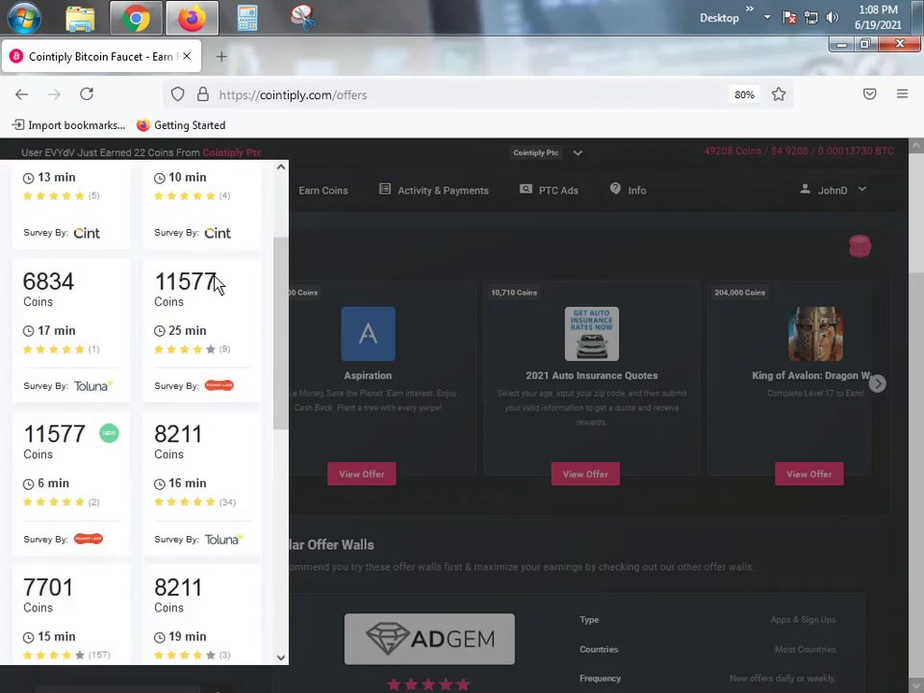
scroll(216, 282, "down", 6)
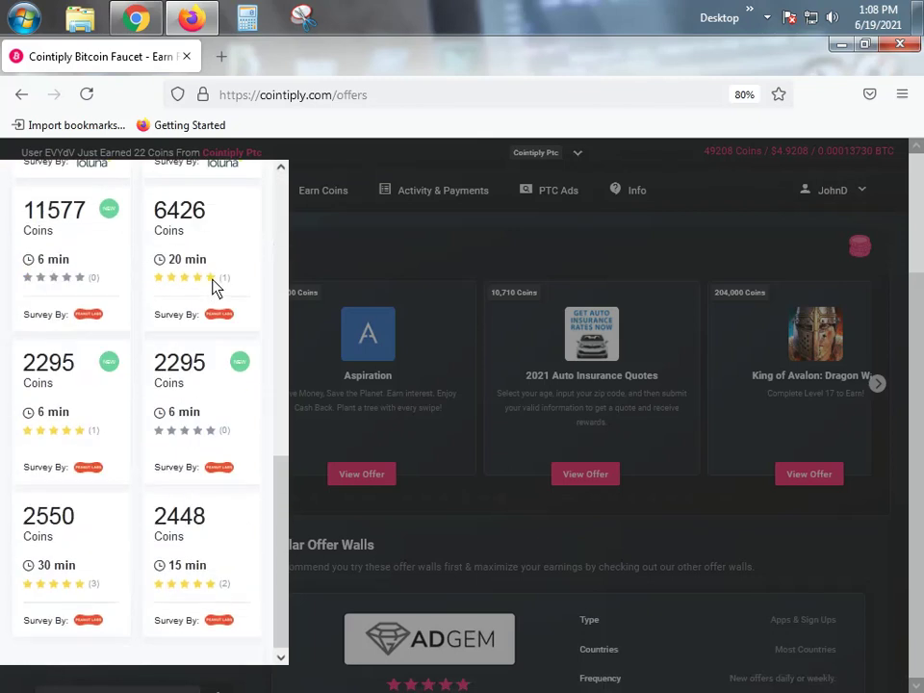
scroll(260, 258, "up", 6)
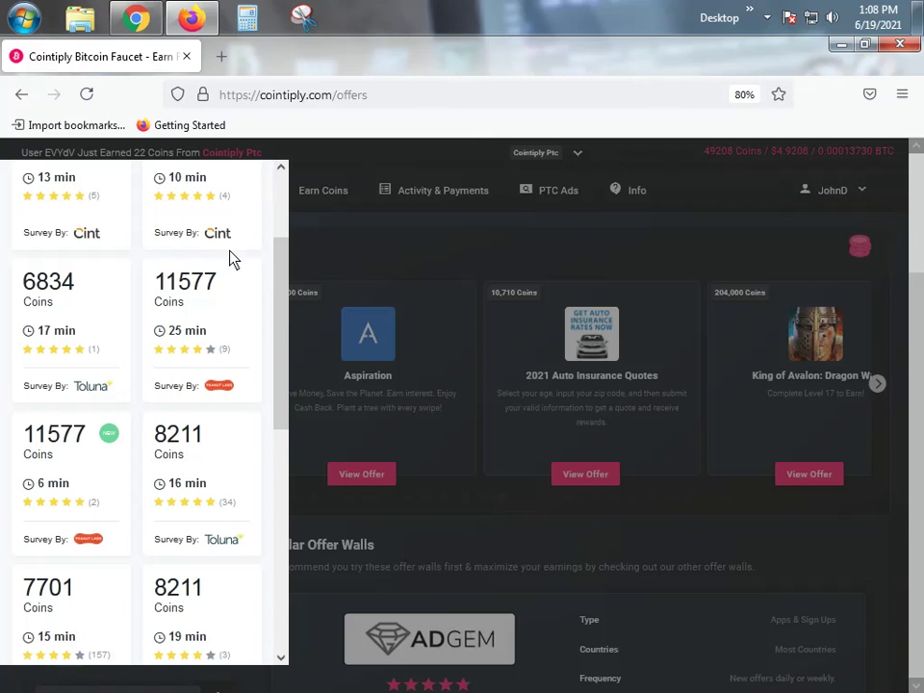
scroll(245, 226, "up", 2)
left_click(255, 184)
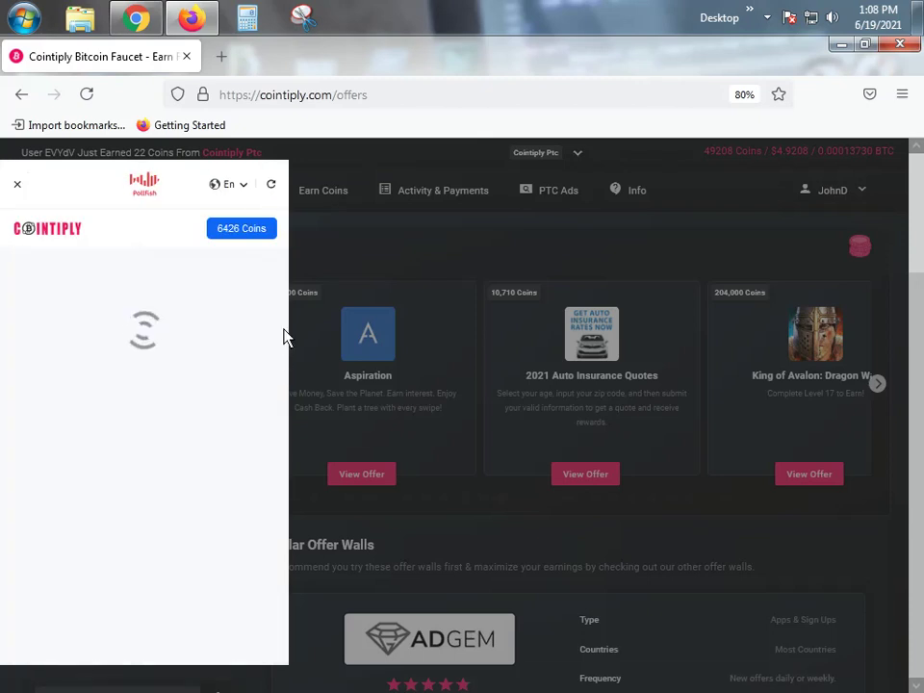
left_click(267, 186)
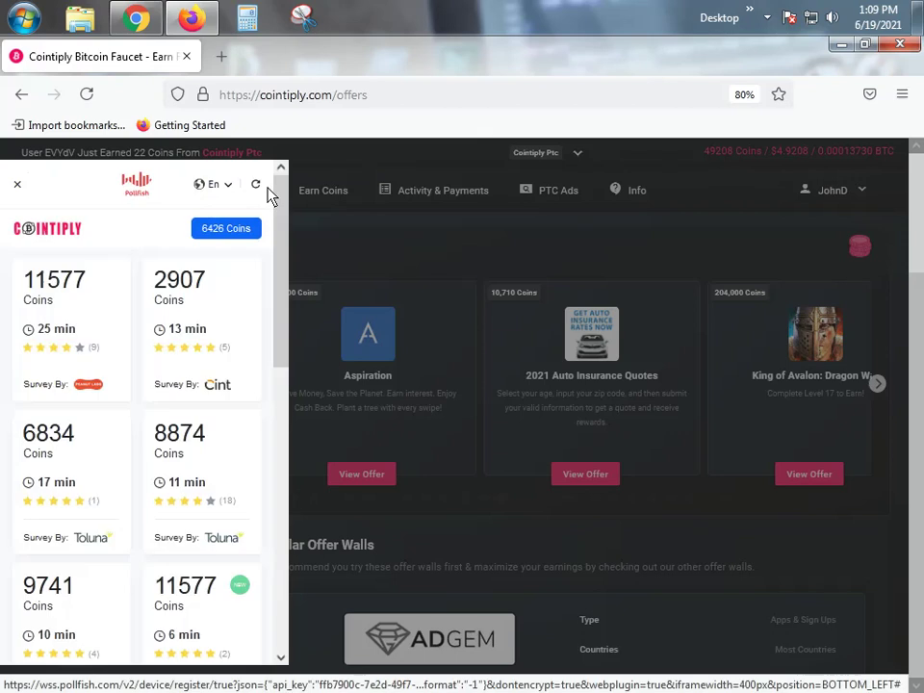
left_click(267, 190)
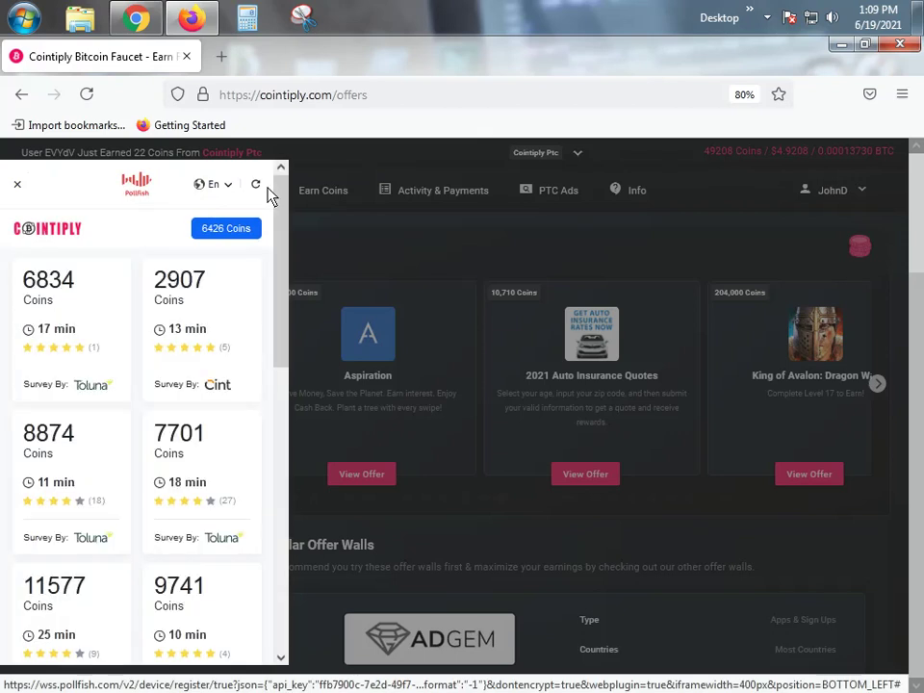
Open the 17-minute 6834-coin Toluna survey, answer the counting-back question with 3, and start the survey
left_click(58, 337)
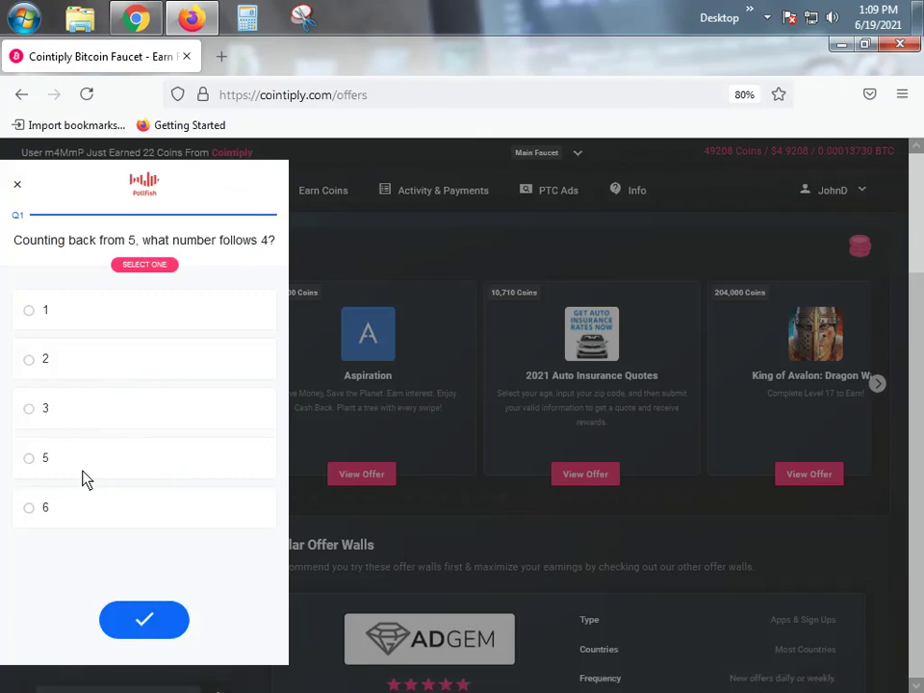
left_click(63, 406)
left_click(148, 627)
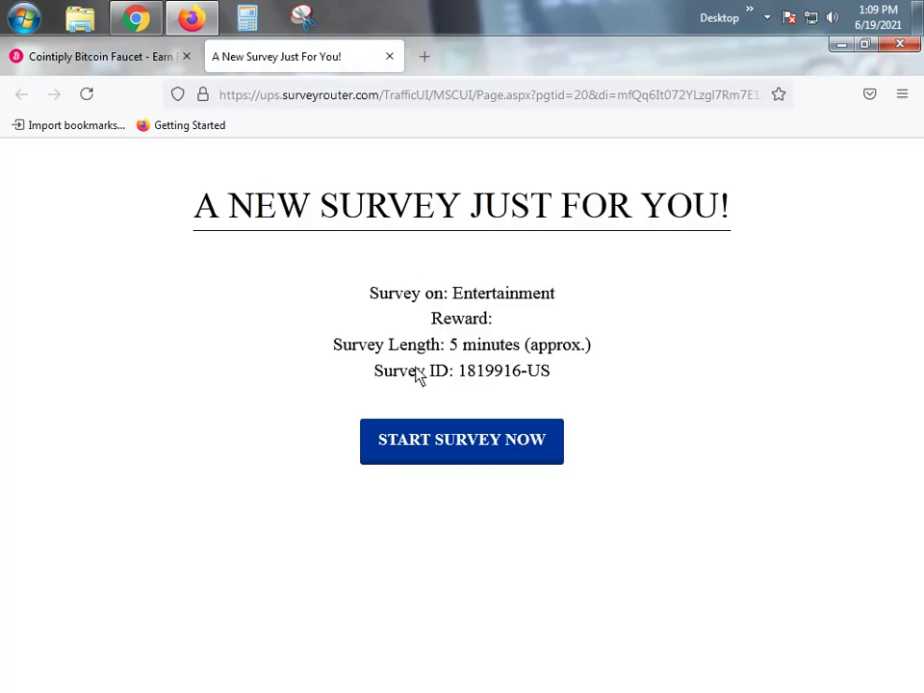
left_click(448, 437)
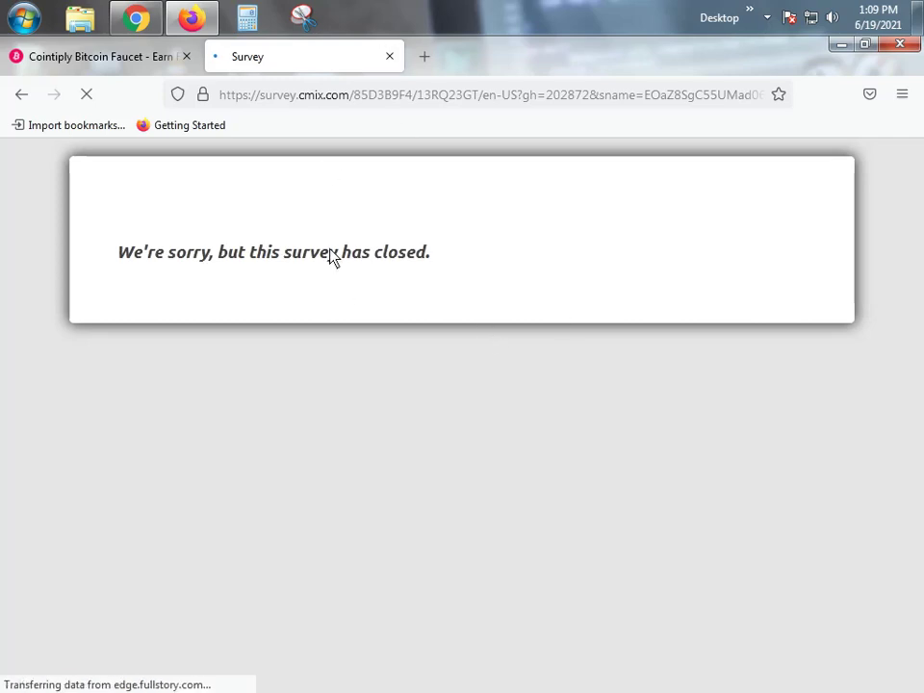
Close the closed survey's page and submit "Other" as the feedback to return to the survey list
left_click(389, 58)
scroll(189, 520, "down", 2)
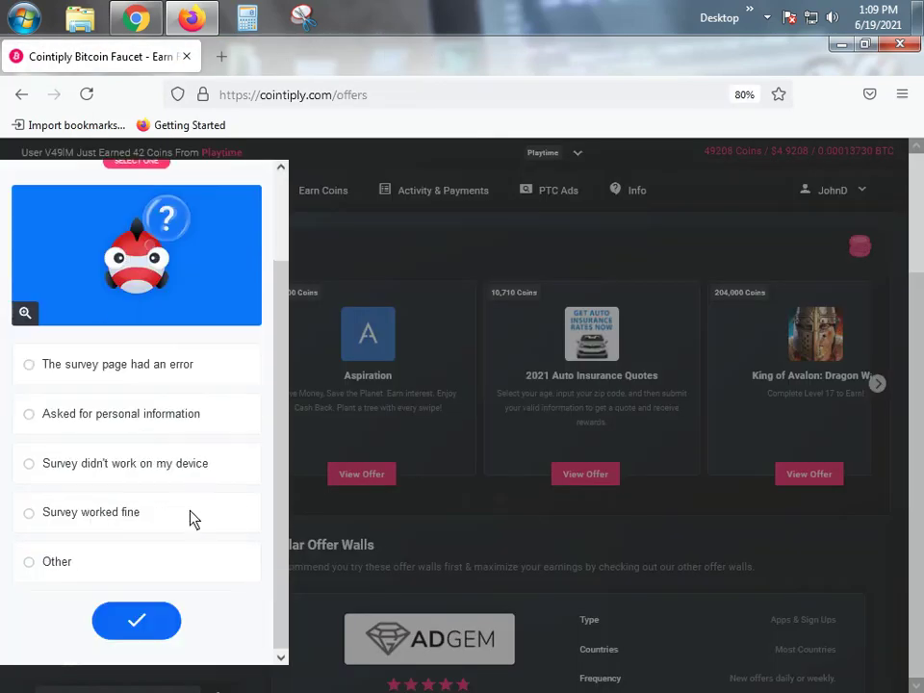
left_click(133, 571)
scroll(130, 635, "down", 3)
left_click(133, 619)
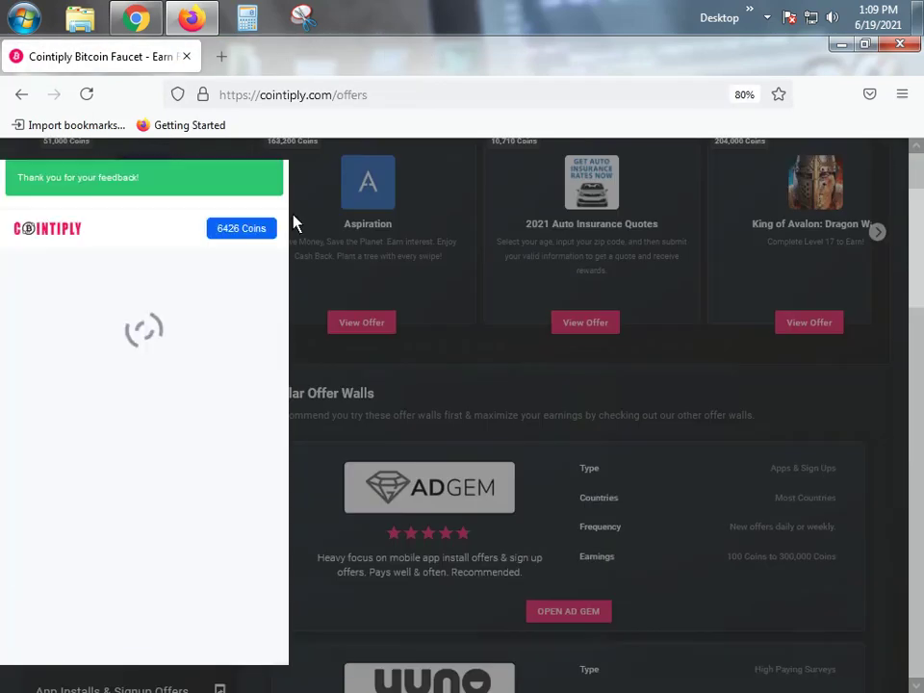
scroll(110, 263, "up", 3)
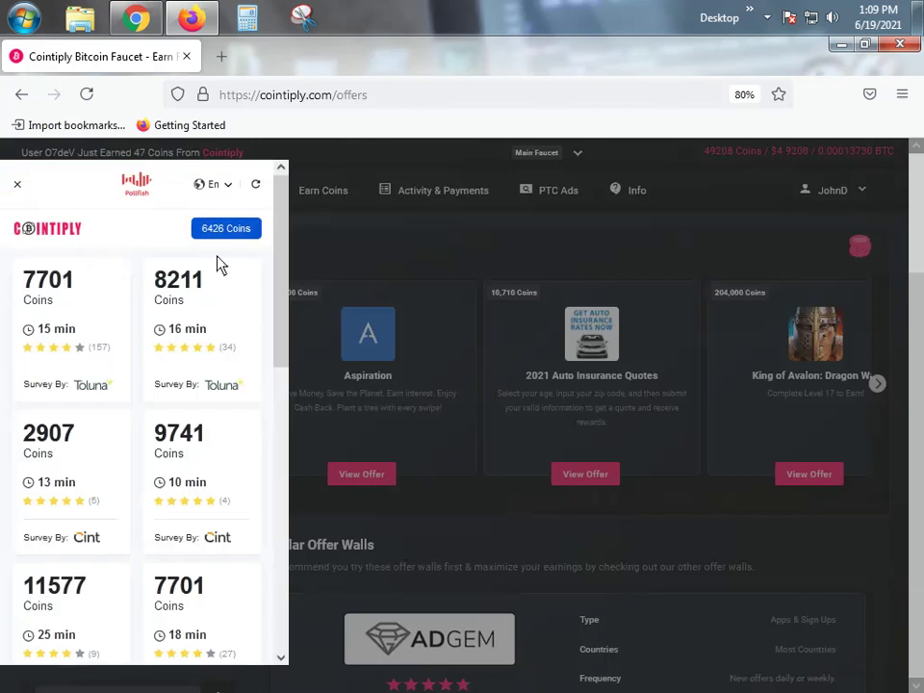
Open the 15-minute 7701-coin Toluna survey, answer the check question with "U", and start the survey
left_click(80, 340)
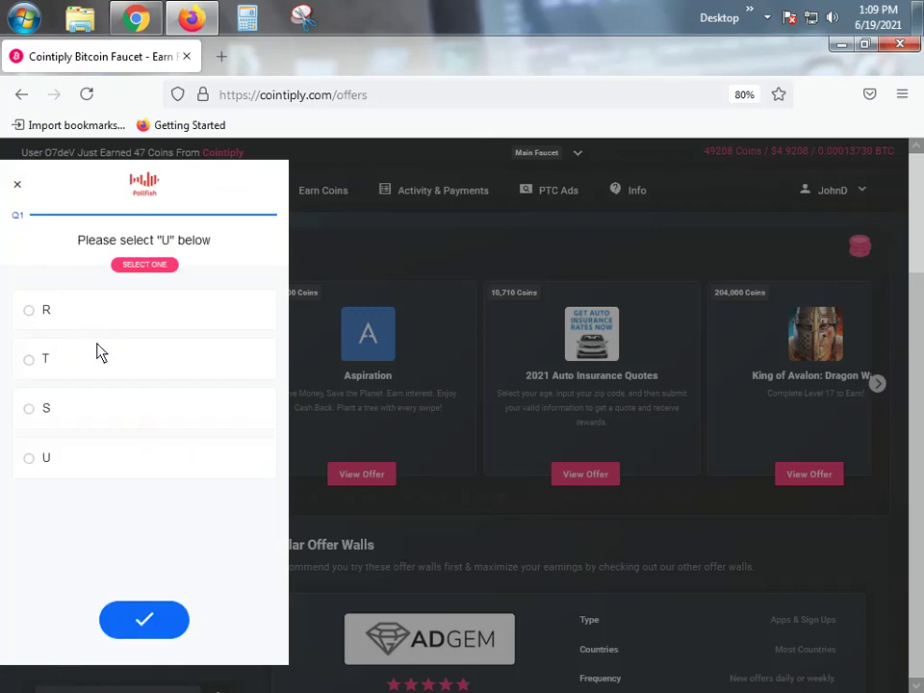
left_click(100, 456)
left_click(134, 621)
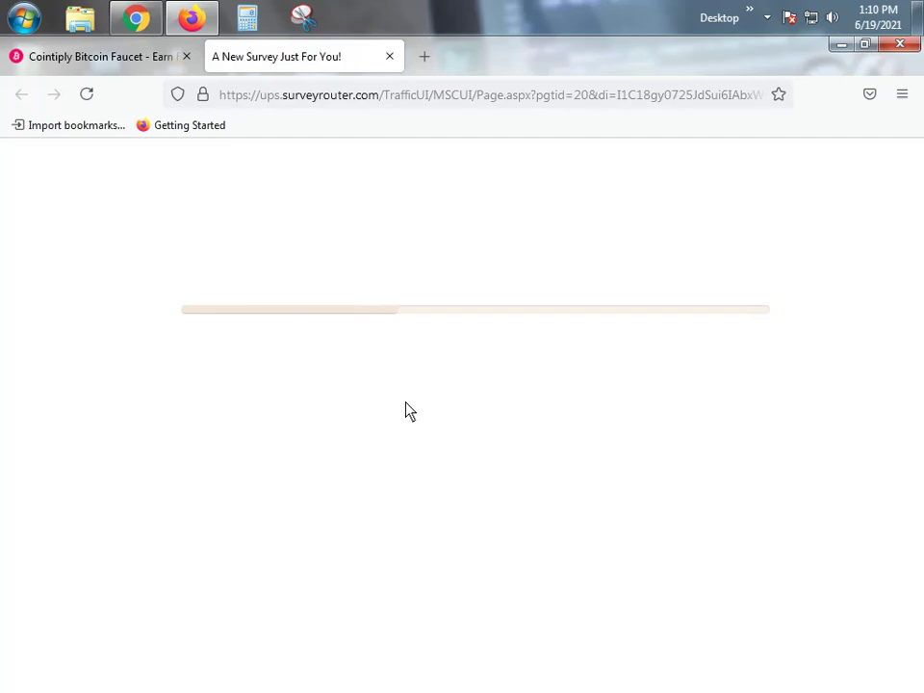
left_click(474, 457)
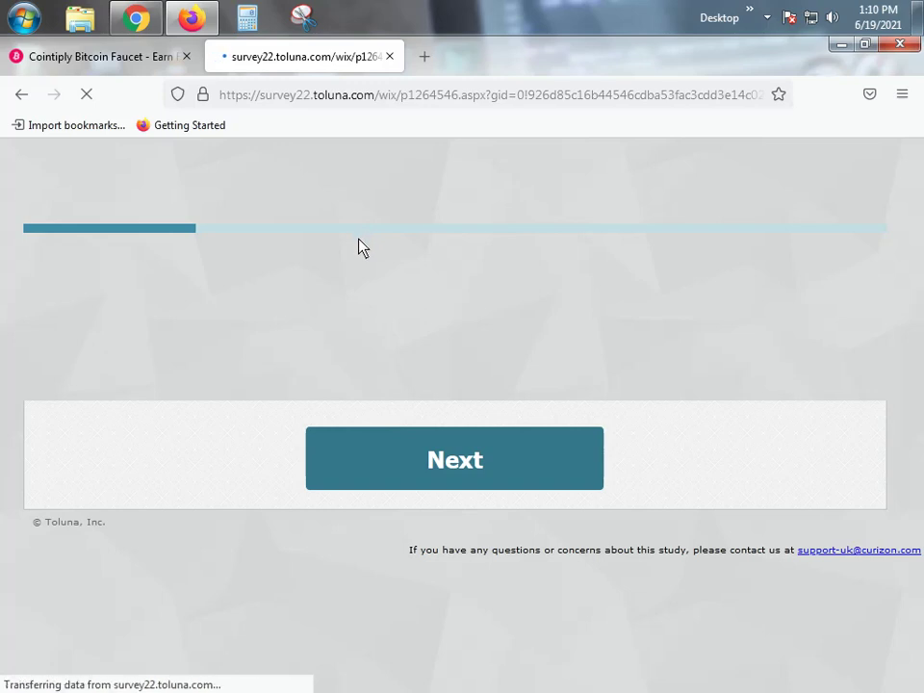
Agree to the survey's confidentiality statement and to the household confidentiality and industry statement
scroll(358, 248, "down", 3)
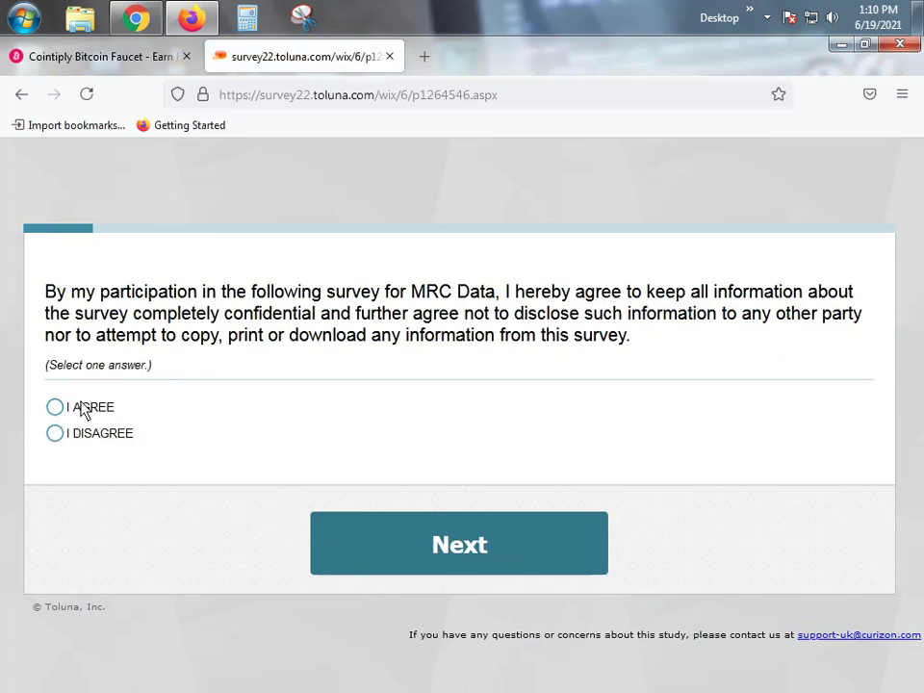
left_click(51, 407)
left_click(466, 547)
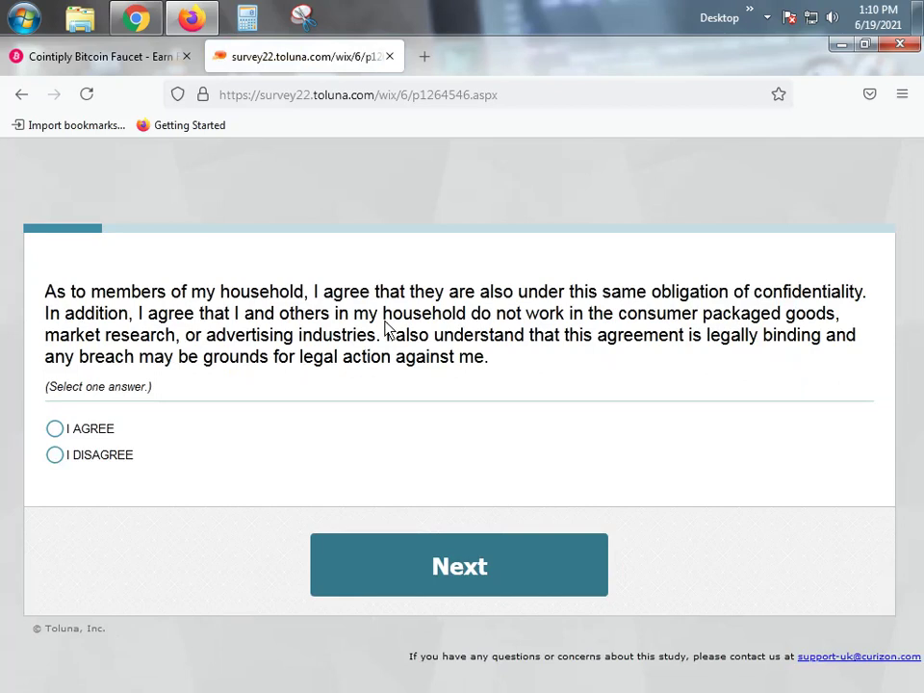
left_click(108, 435)
left_click(545, 575)
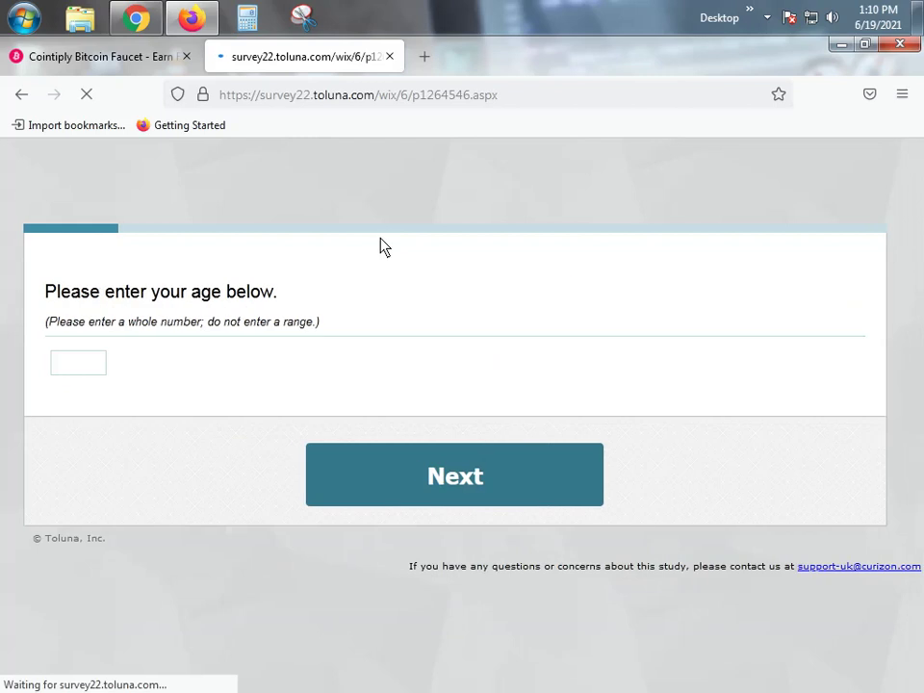
Enter 40 as the age and answer the gender question with Male
left_click(67, 373)
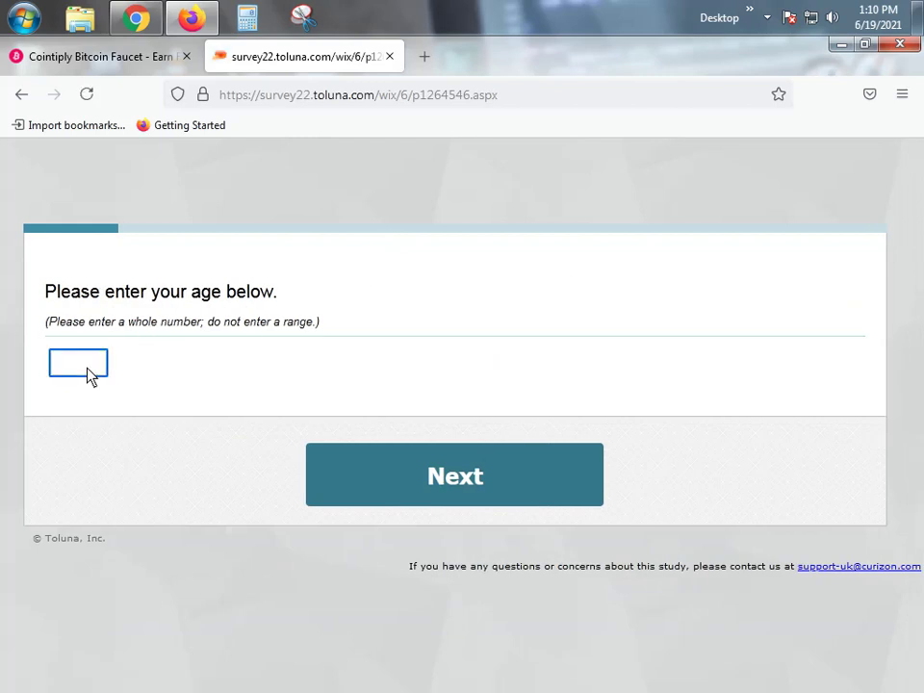
type("40")
left_click(469, 471)
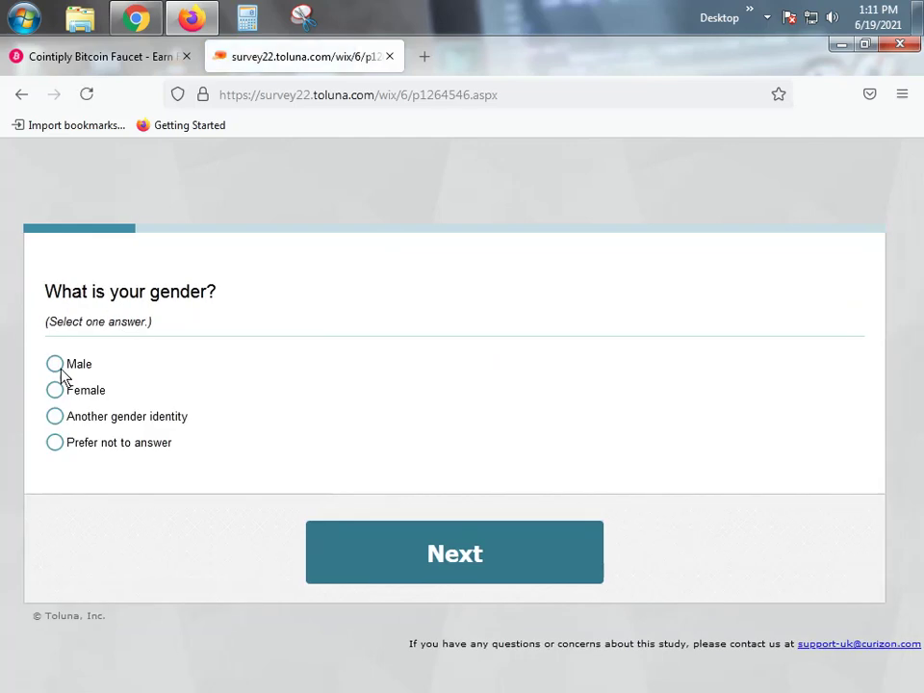
left_click(58, 367)
left_click(420, 540)
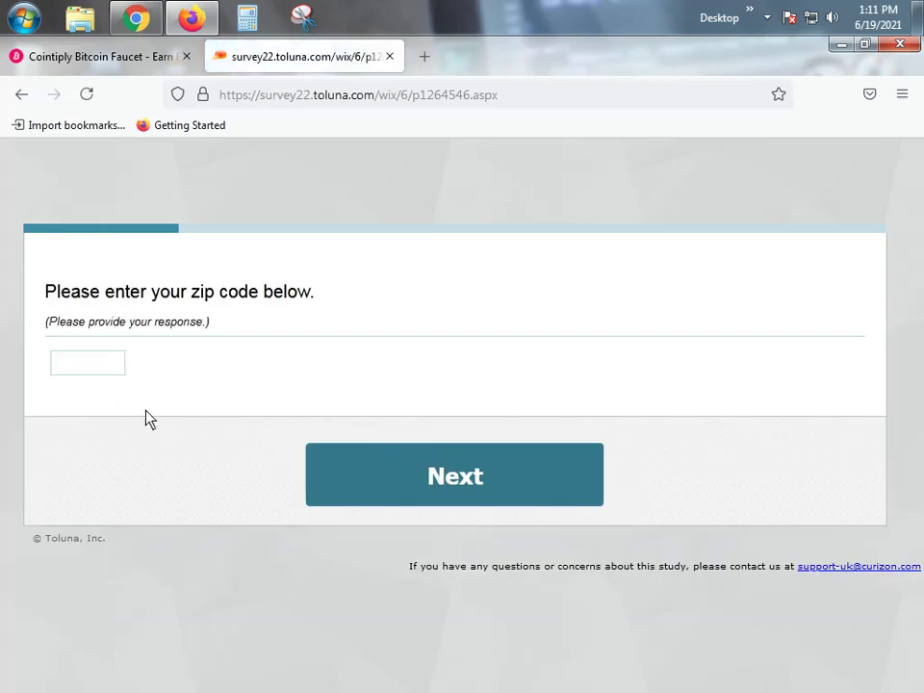
Copy the zip code from the "25-05-21 Survey Profile" text file on the desktop and submit it in the survey
left_click(98, 372)
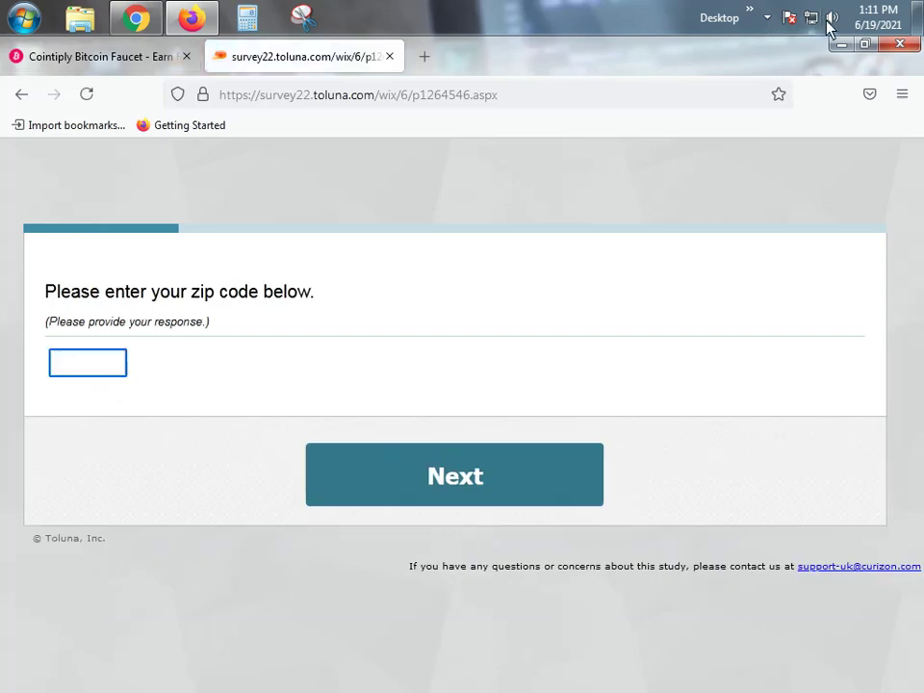
left_click(837, 48)
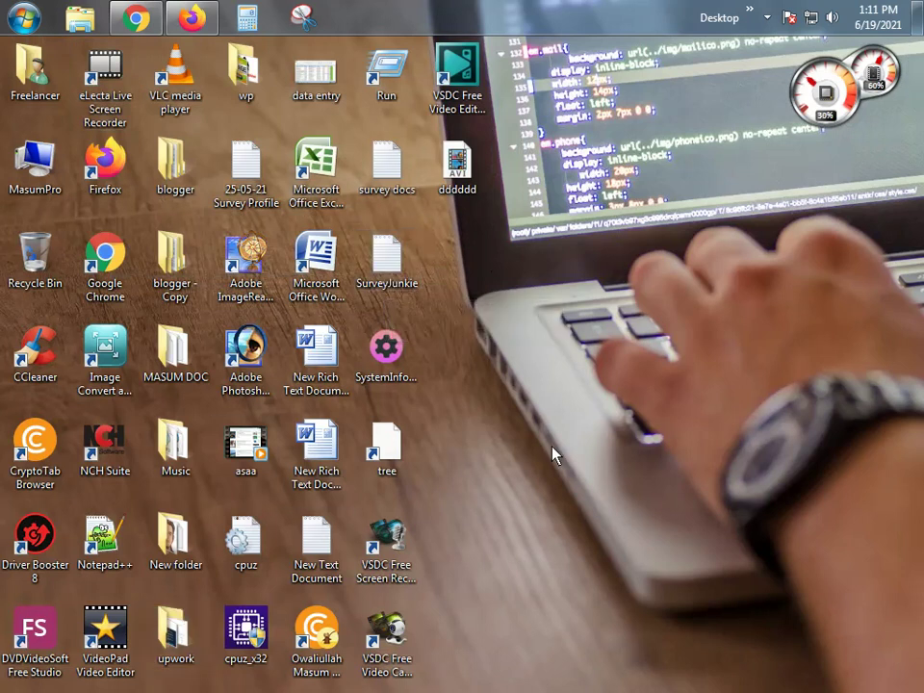
double_click(254, 178)
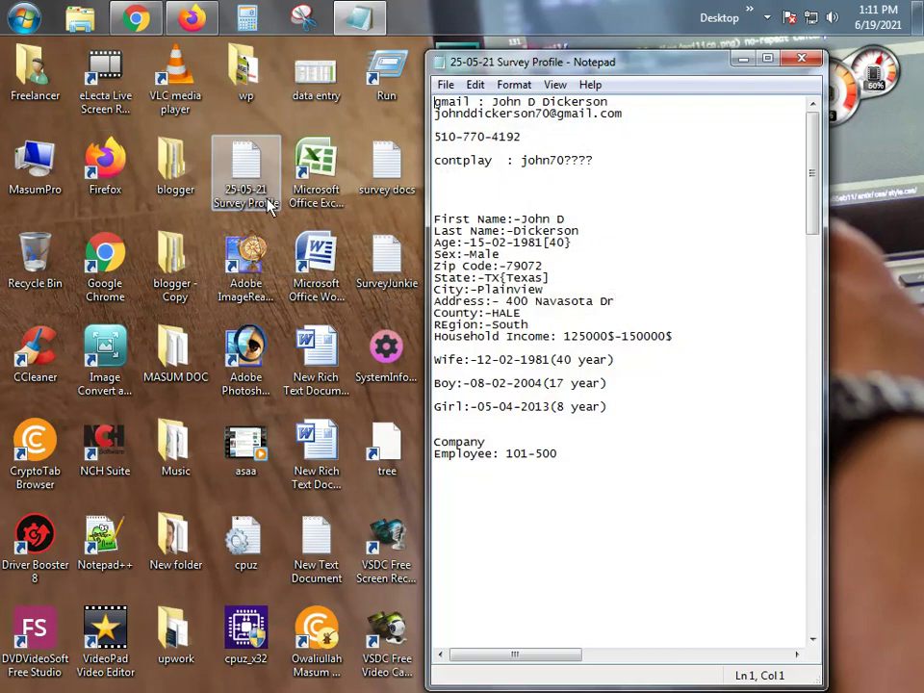
left_click_drag(543, 267, 507, 268)
key("ctrl+c")
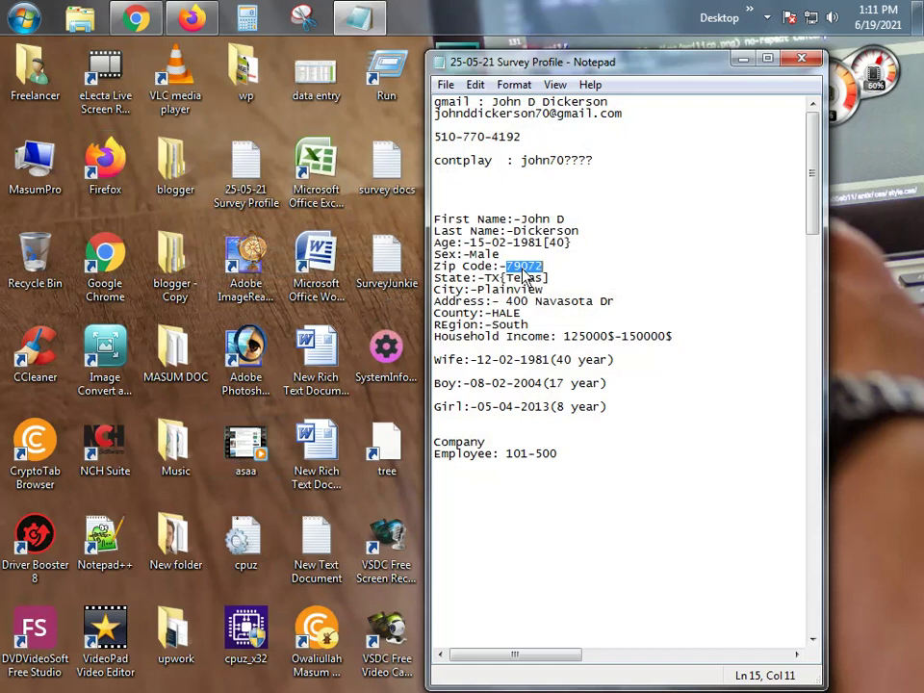
left_click(207, 22)
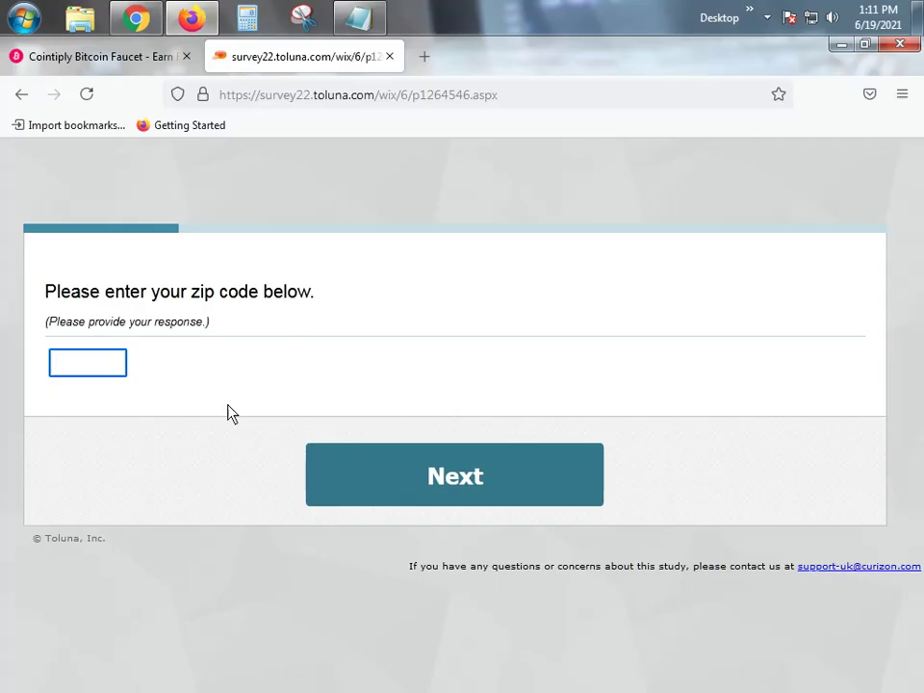
key("ctrl+v")
left_click(406, 476)
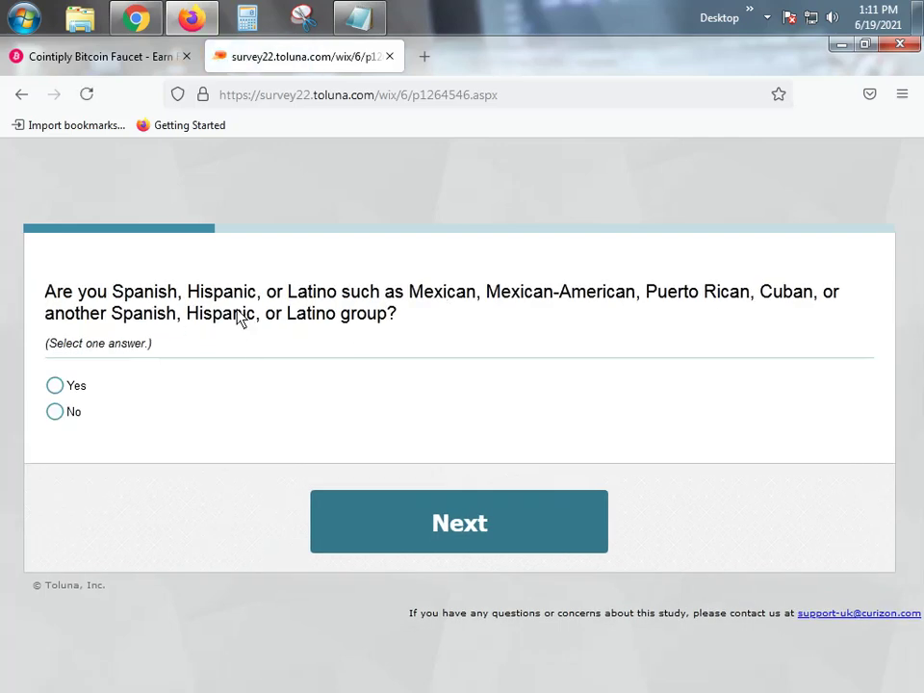
Answer No to the Spanish, Hispanic or Latino question and choose White / Caucasian as the ethnic background
left_click(70, 414)
left_click(478, 522)
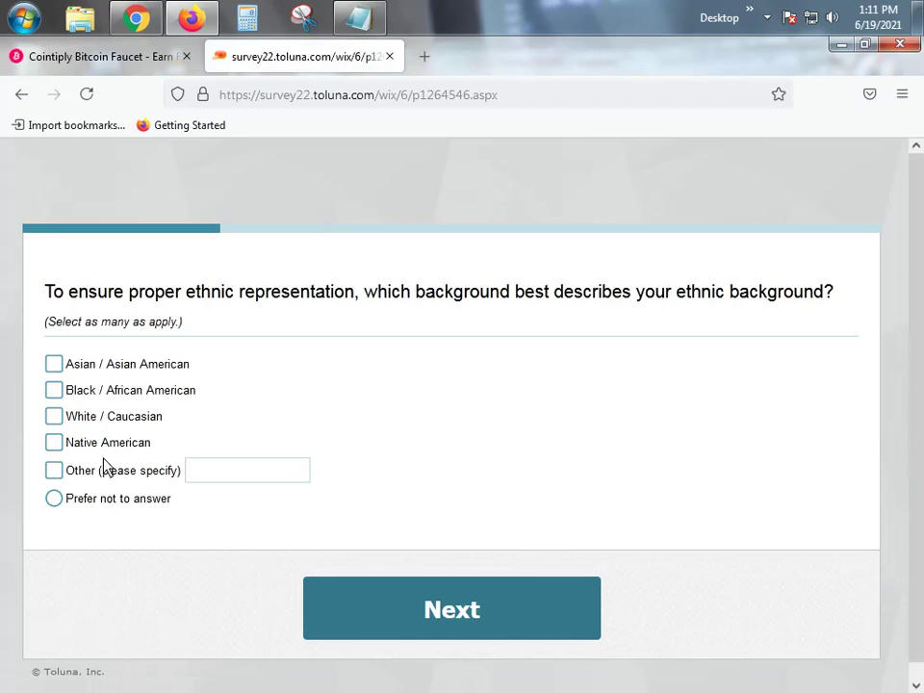
left_click(100, 419)
left_click(412, 604)
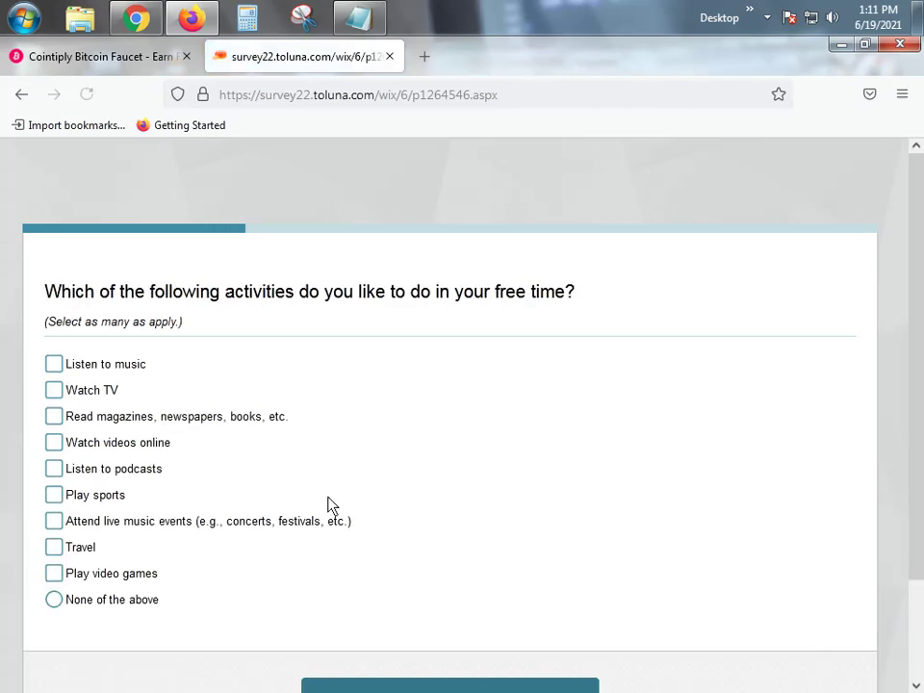
Submit music, TV, reading, online videos, playing sports, live music events and travel as the free-time activities
left_click(122, 373)
left_click(97, 393)
left_click(135, 416)
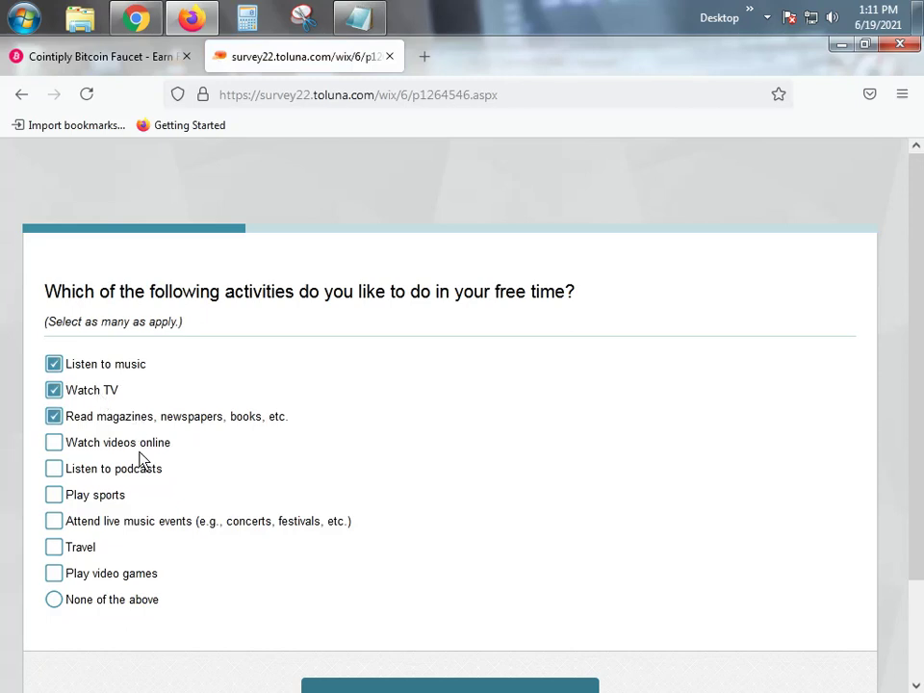
left_click(139, 445)
left_click(117, 497)
left_click(175, 527)
left_click(78, 550)
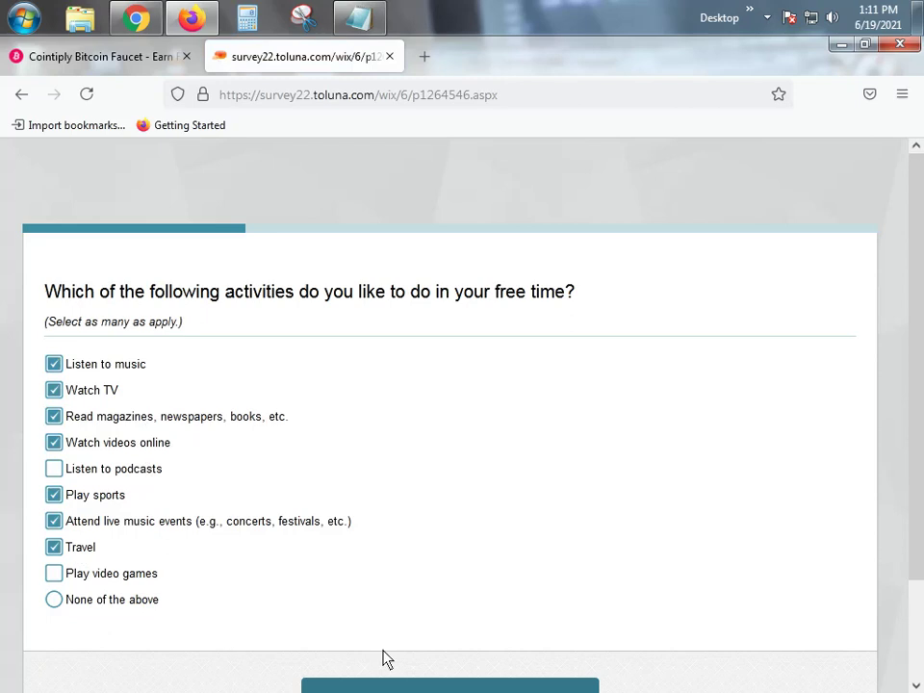
scroll(383, 660, "down", 2)
left_click(419, 608)
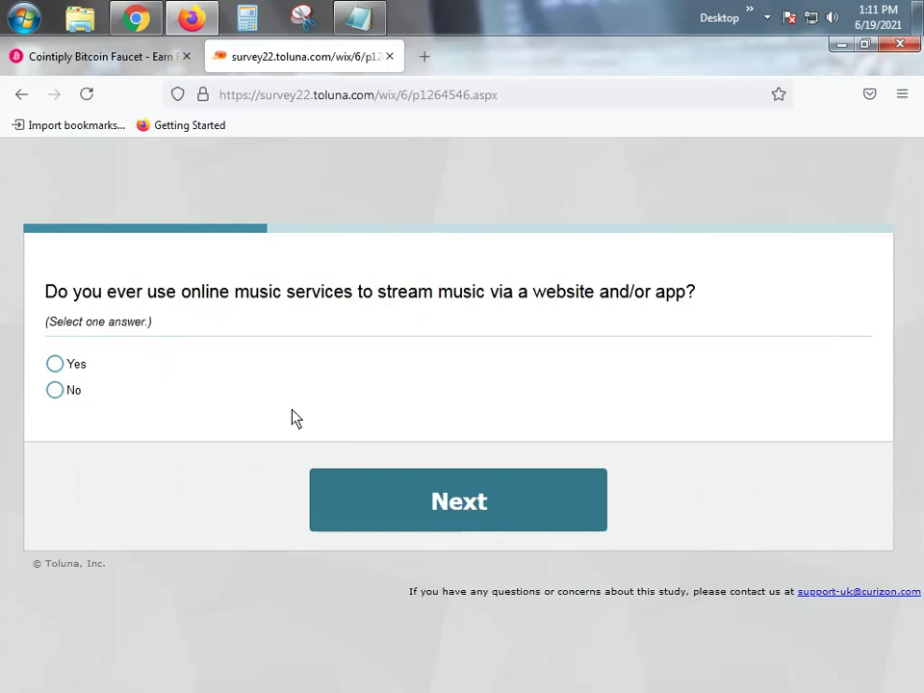
Answer Yes to streaming music online and submit "I feel nervous" for the first subscription streaming service that comes to mind
left_click(52, 367)
left_click(483, 527)
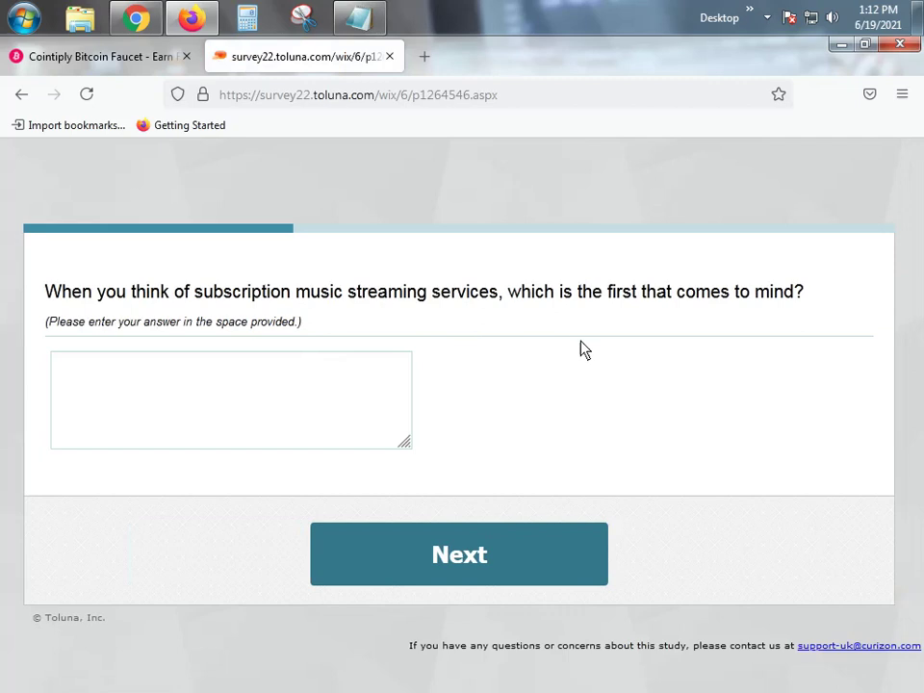
left_click(187, 397)
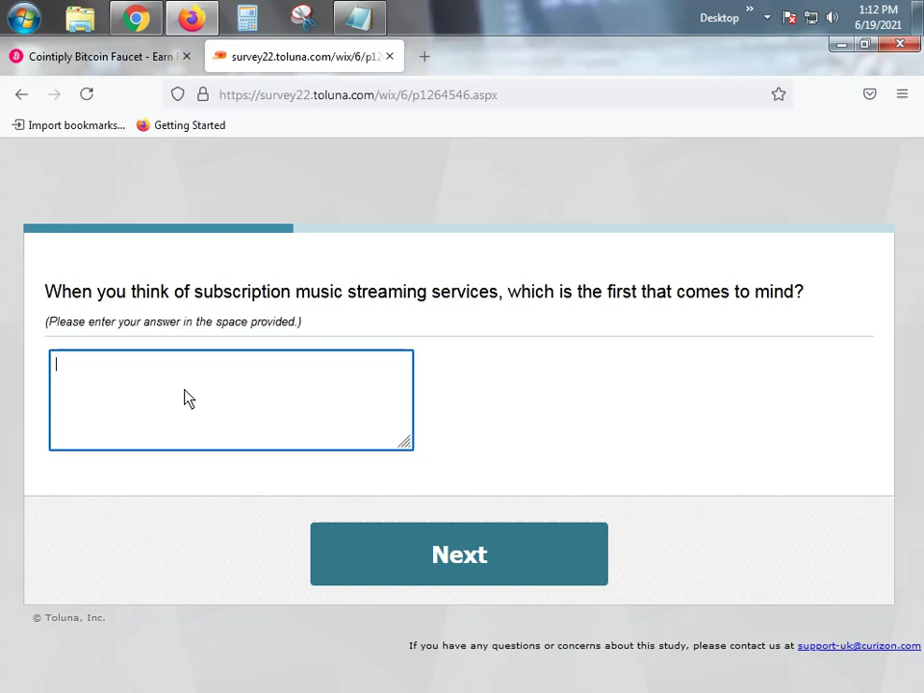
type("U")
key("BackSpace")
type("U")
key("BackSpace")
type("I feel nervous")
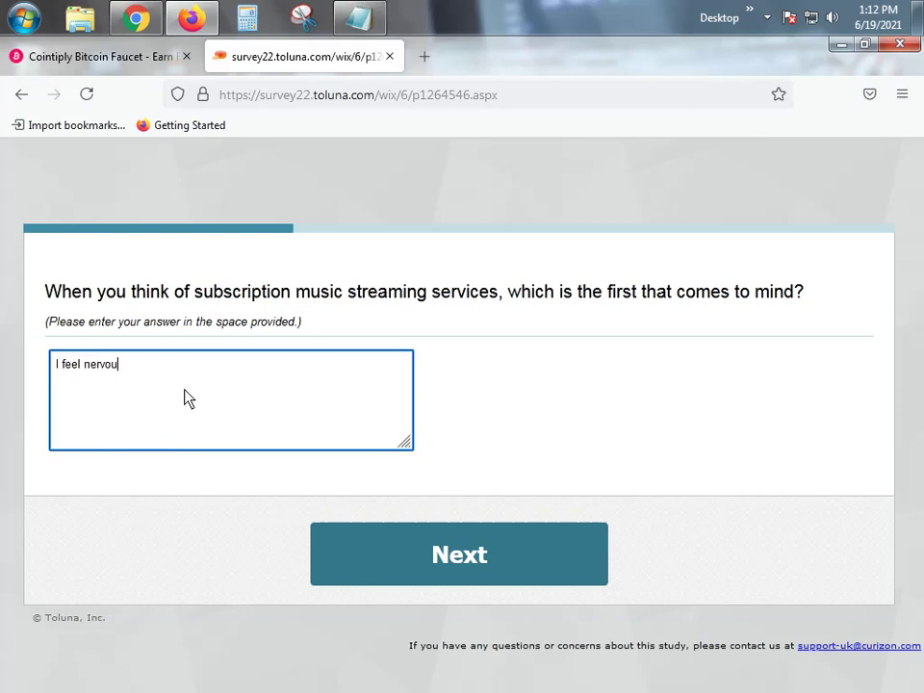
left_click(384, 557)
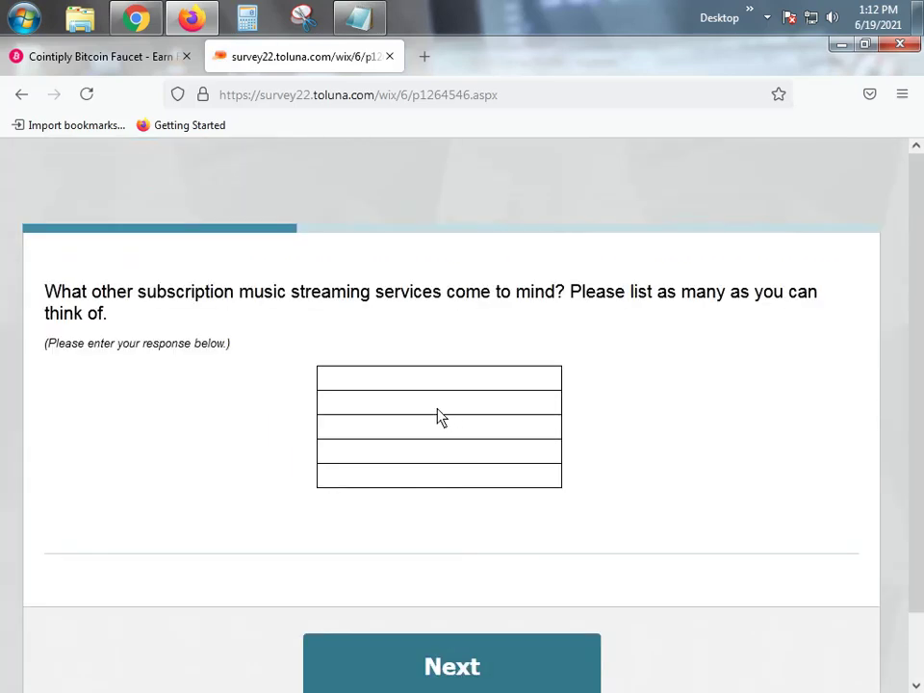
For the question about other streaming services, switch to Chrome and search Google for "us music streaming" in a new tab
scroll(435, 421, "down", 2)
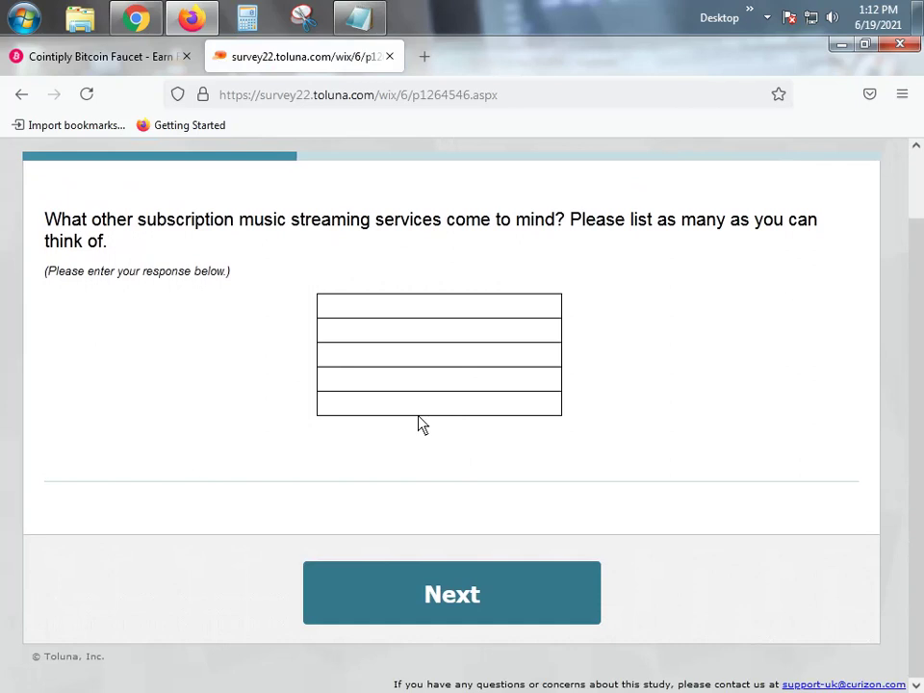
scroll(421, 425, "up", 2)
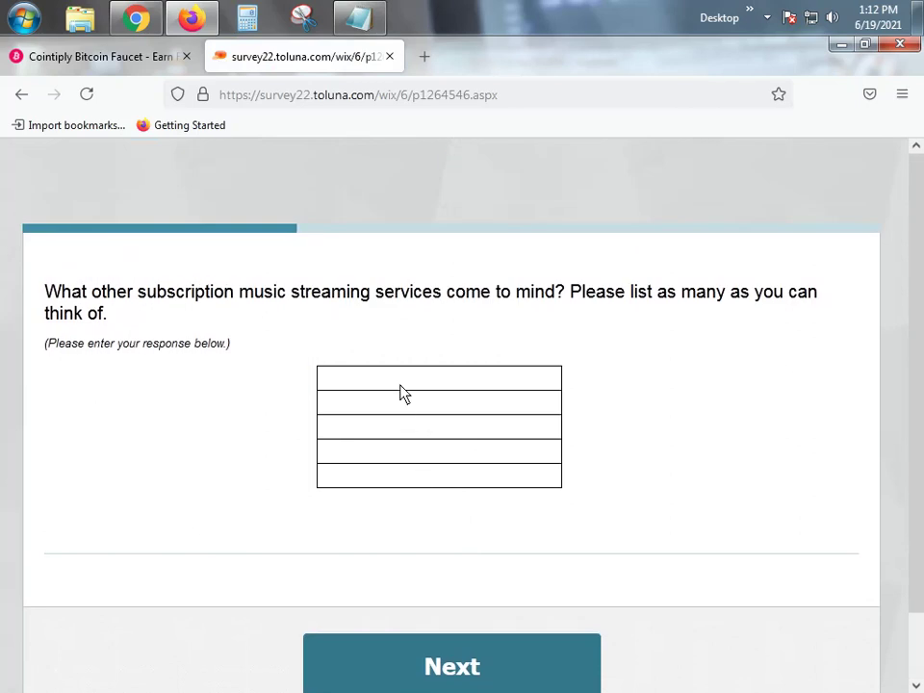
left_click(400, 386)
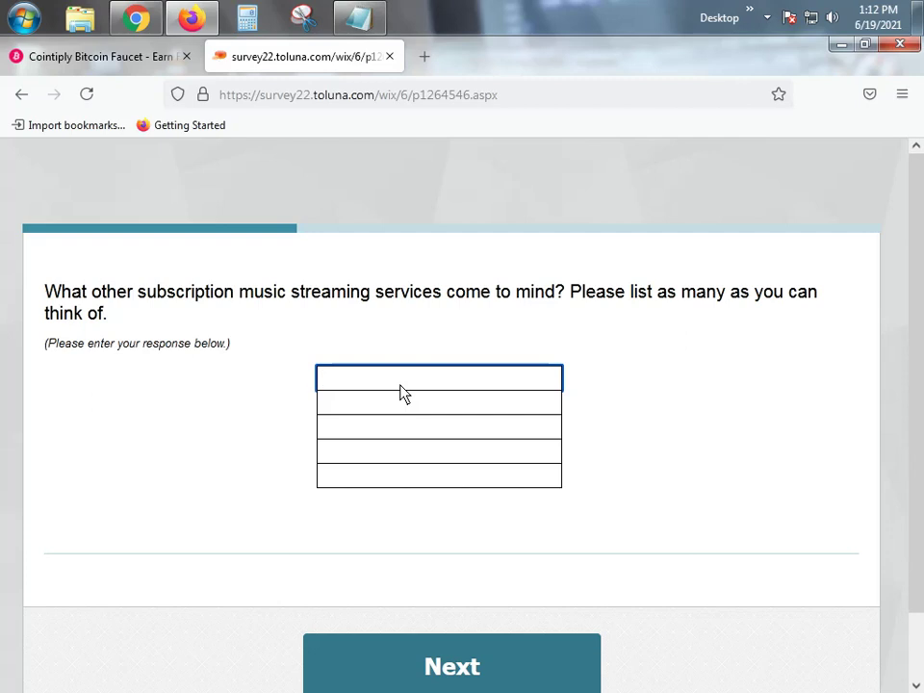
left_click(147, 20)
left_click(495, 51)
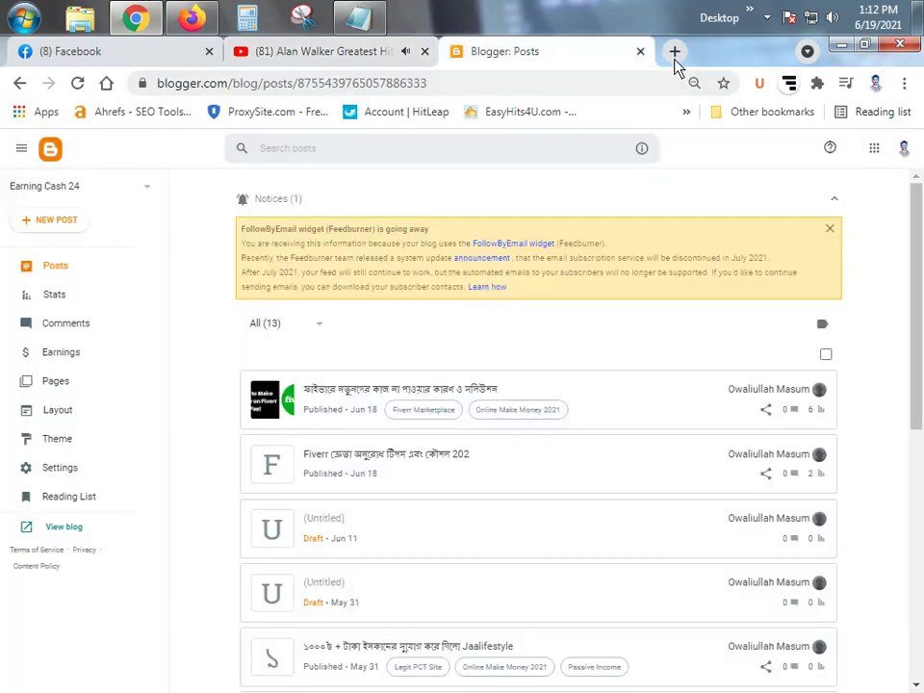
left_click(675, 54)
type("usa ")
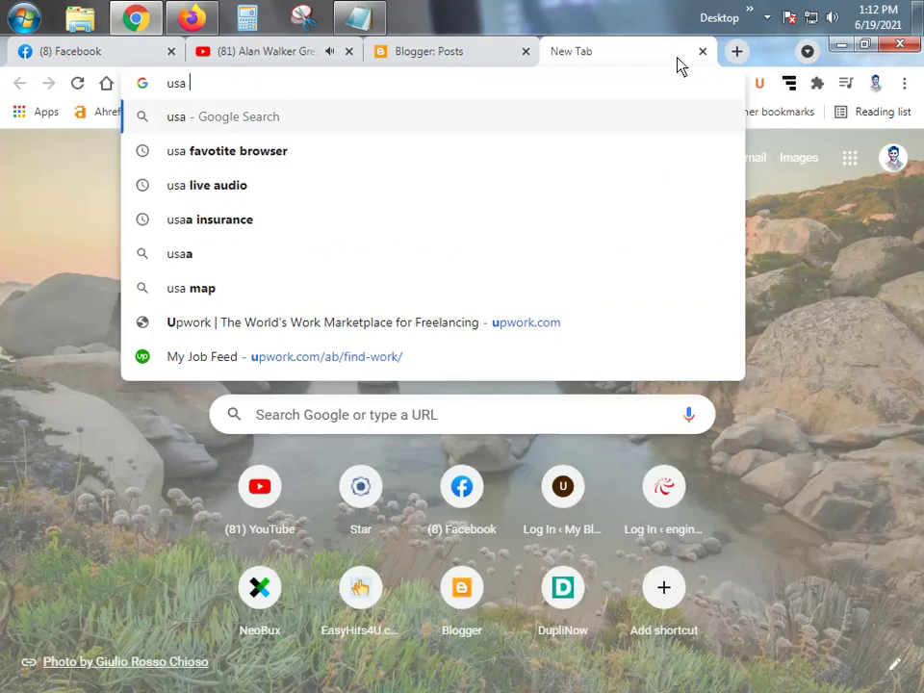
type("mucs")
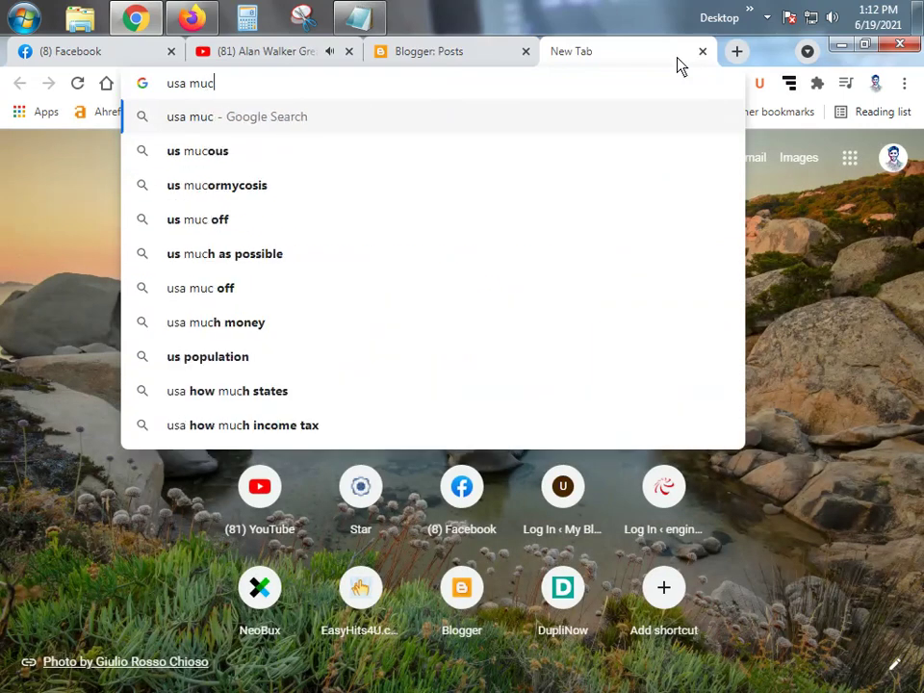
key("BackSpace")
key("BackSpace")
type("sic s")
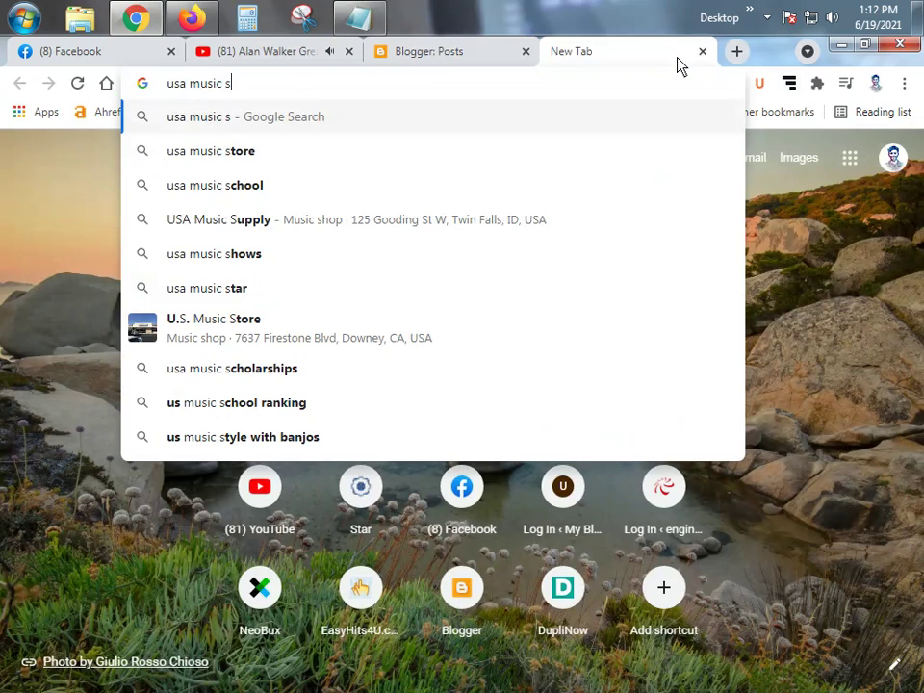
type("tre")
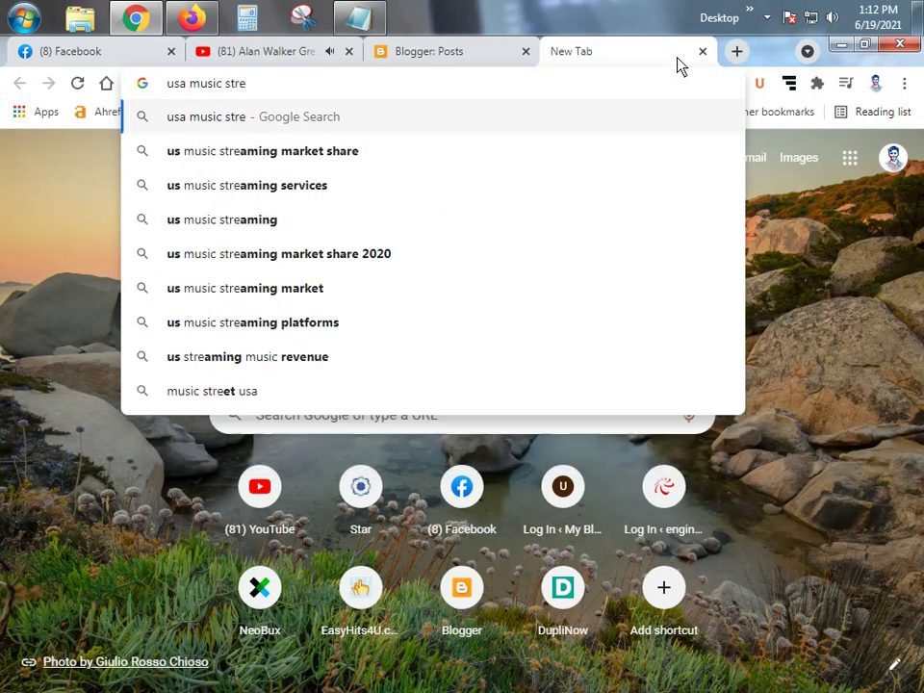
left_click(337, 229)
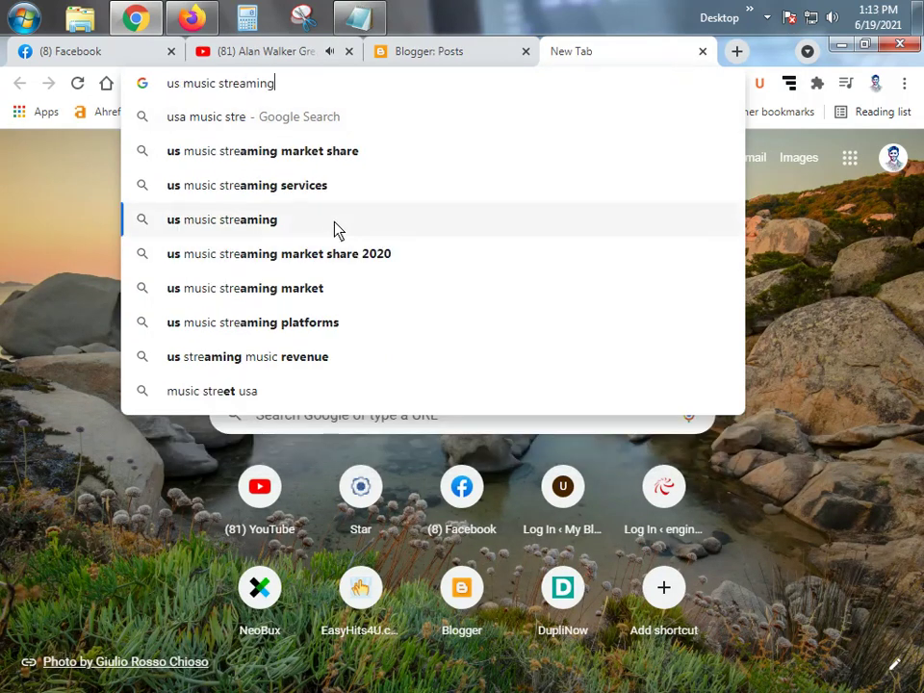
Open the Statista result on top US music streaming services and look through the page for service names
scroll(330, 279, "down", 1)
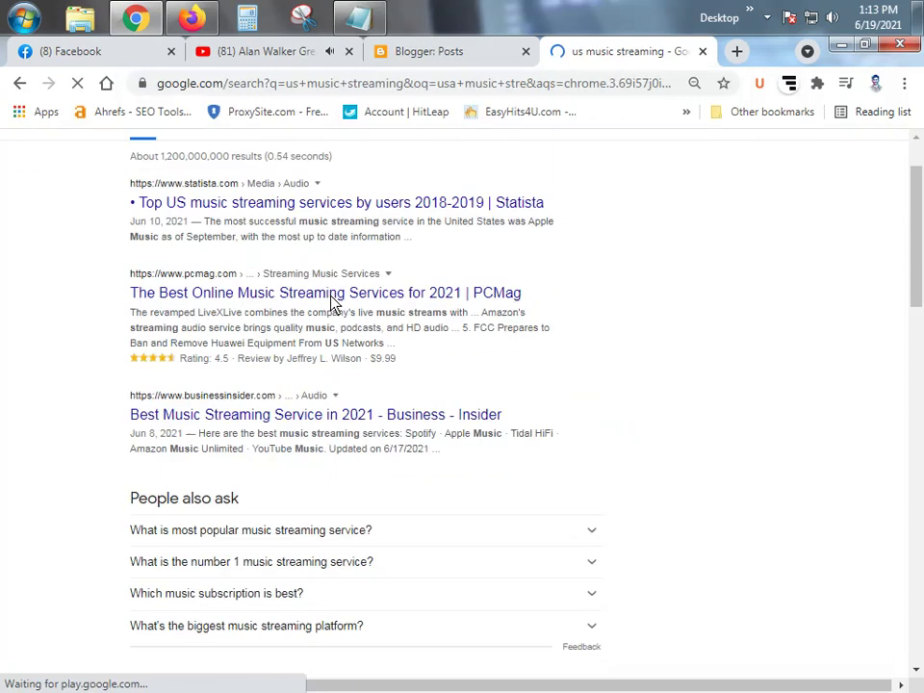
scroll(318, 462, "up", 1)
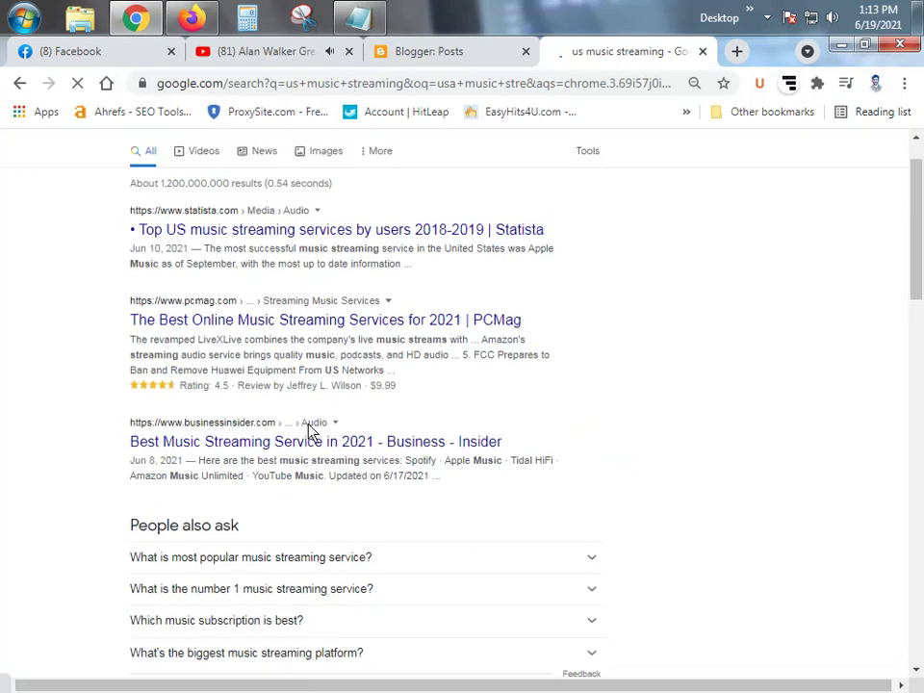
left_click(274, 290)
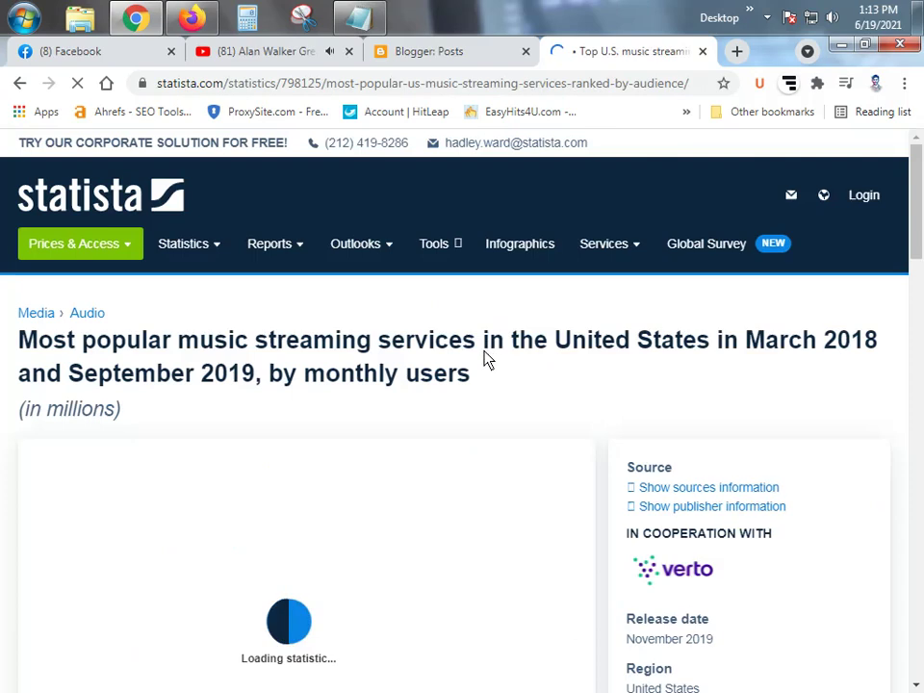
scroll(427, 421, "down", 2)
scroll(428, 421, "down", 8)
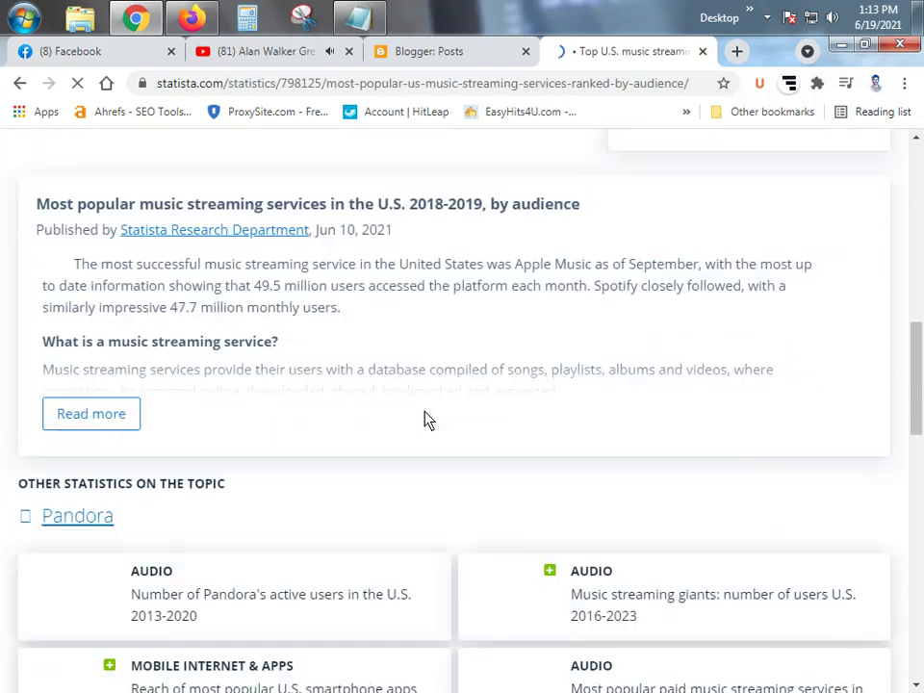
scroll(427, 420, "down", 9)
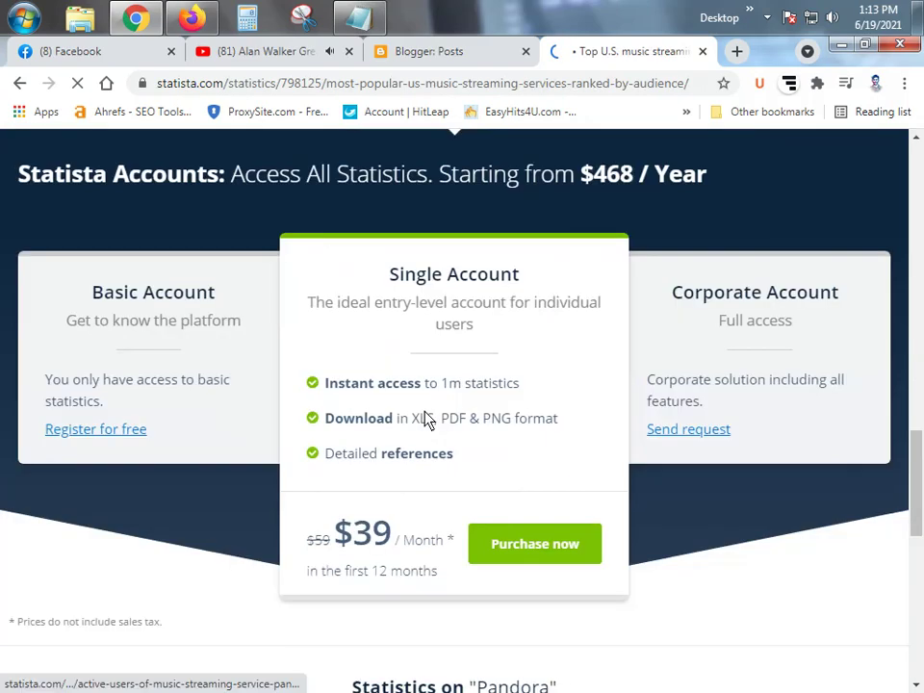
scroll(427, 421, "down", 7)
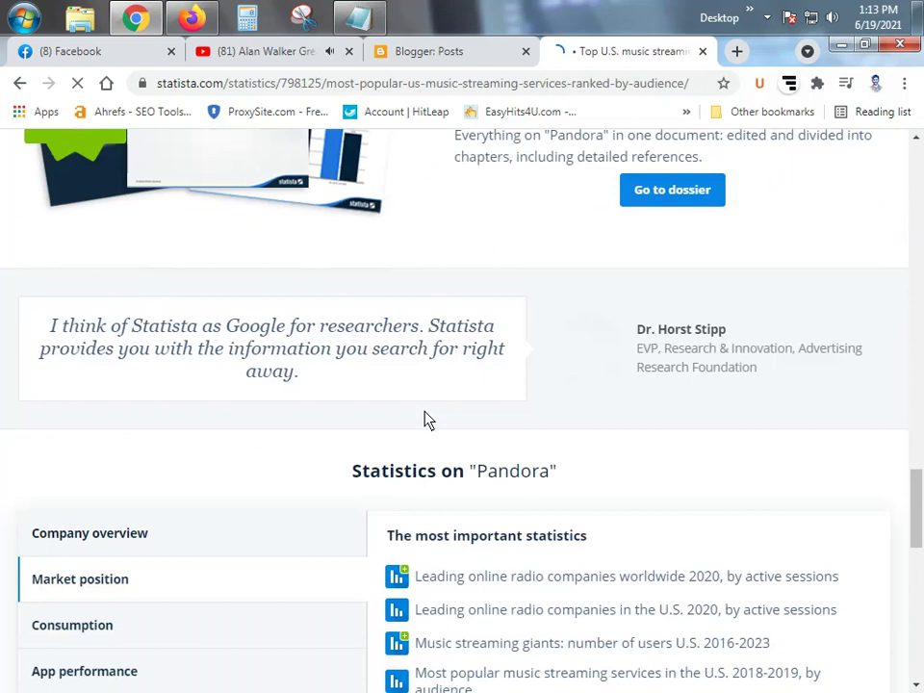
scroll(428, 420, "up", 6)
scroll(433, 422, "up", 7)
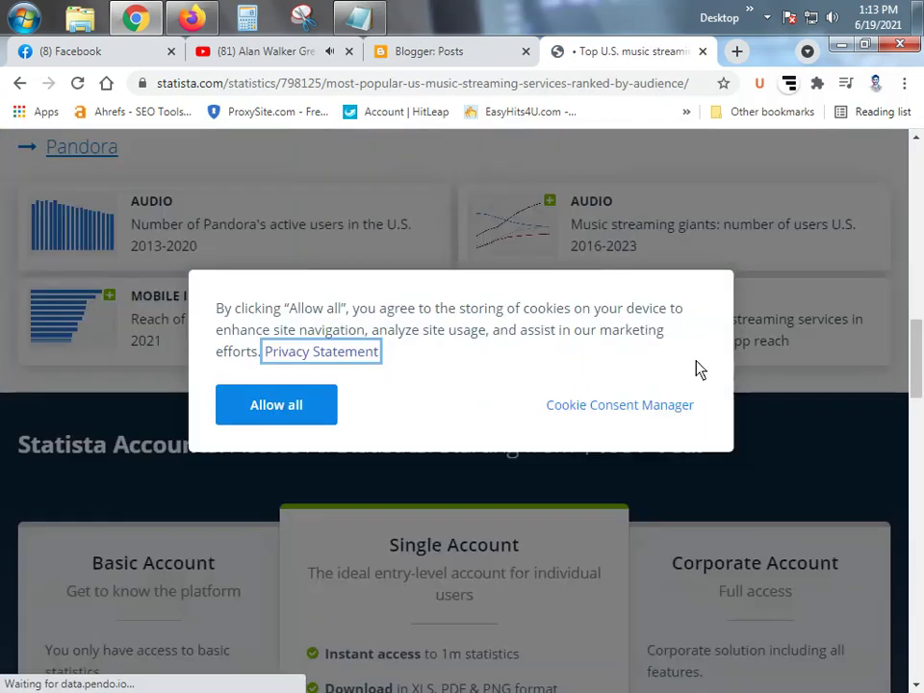
Open and close Statista's Cookie Consent Manager, look at the streaming services chart and return to the Google results
left_click(623, 408)
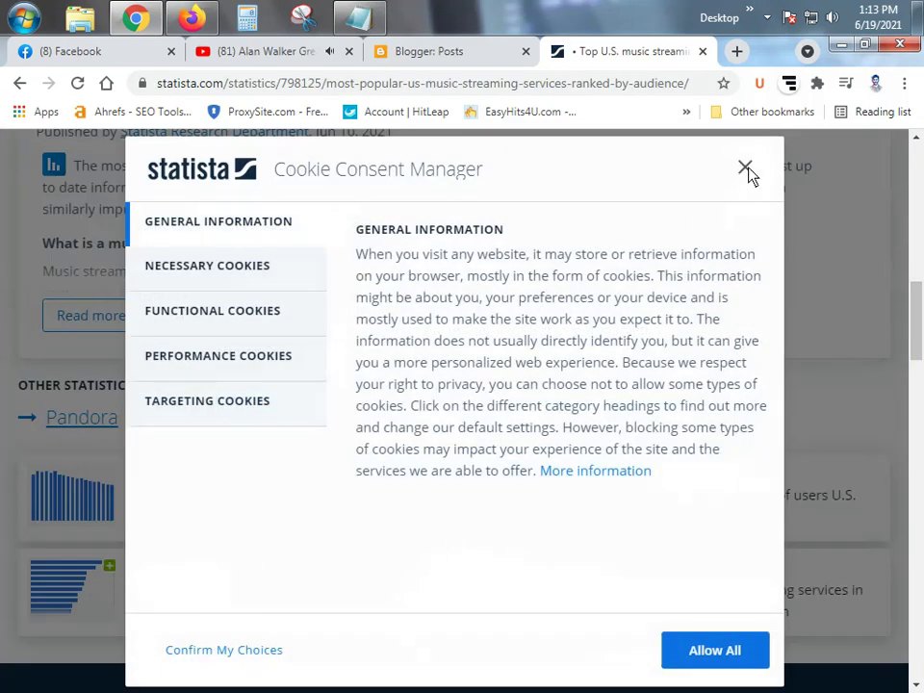
left_click(745, 168)
scroll(530, 367, "up", 5)
scroll(41, 154, "up", 2)
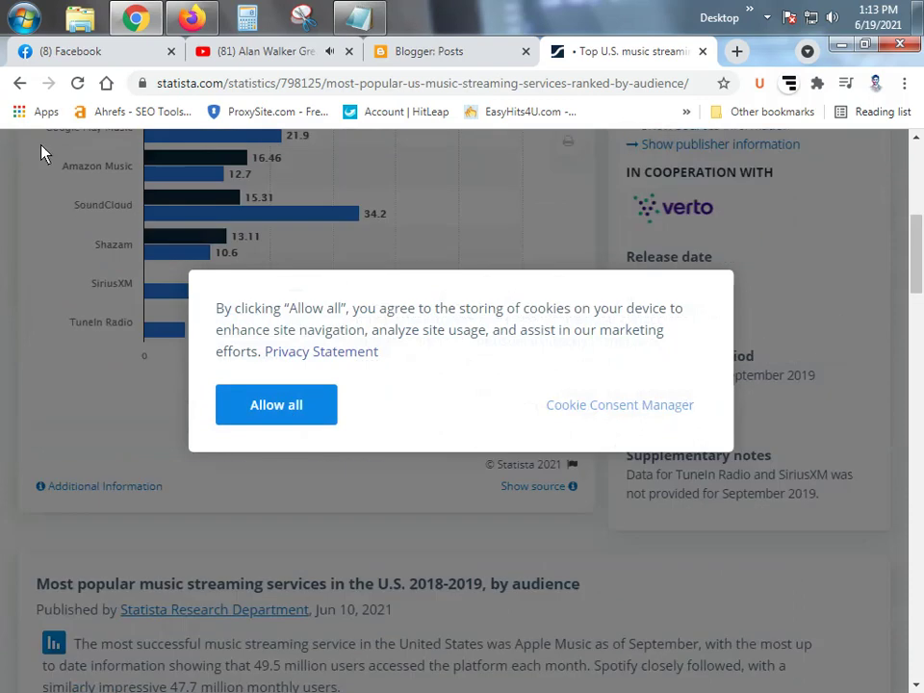
left_click(19, 83)
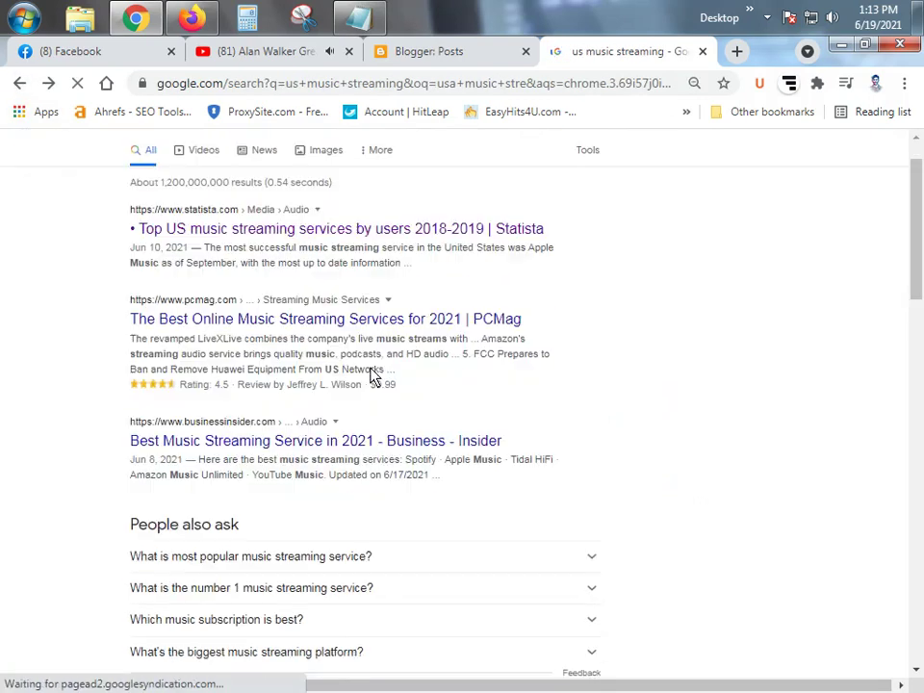
Open the PCMag article on the best online music streaming services and examine its top picks
scroll(278, 354, "down", 3)
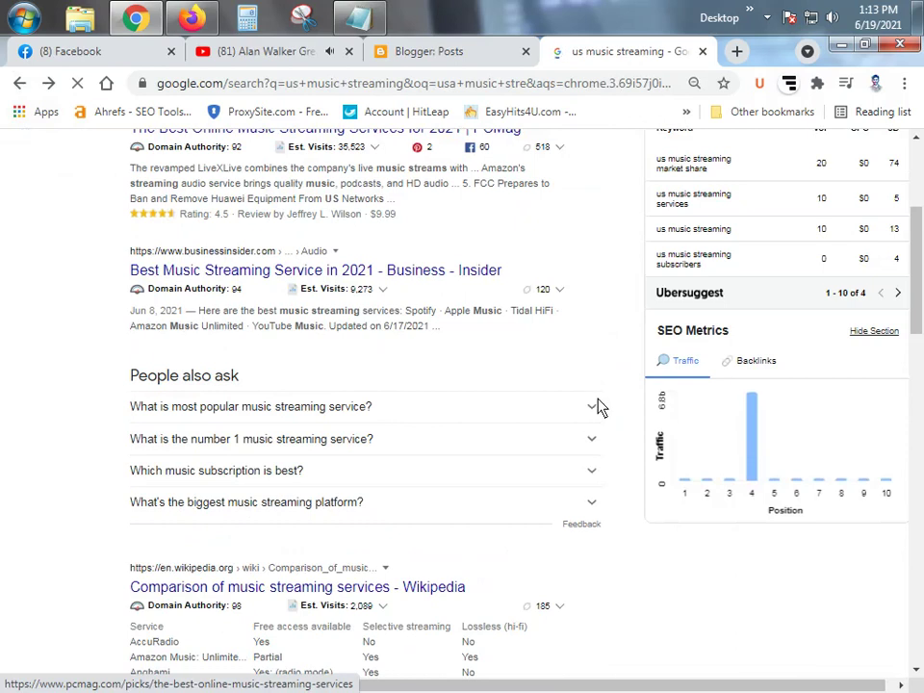
left_click(438, 53)
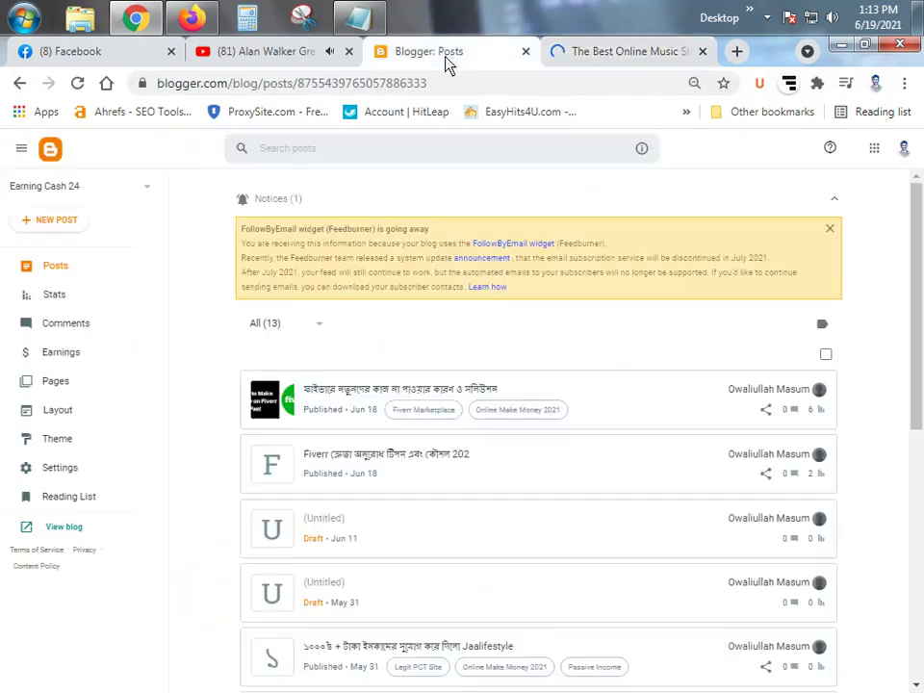
left_click(621, 51)
scroll(532, 336, "down", 2)
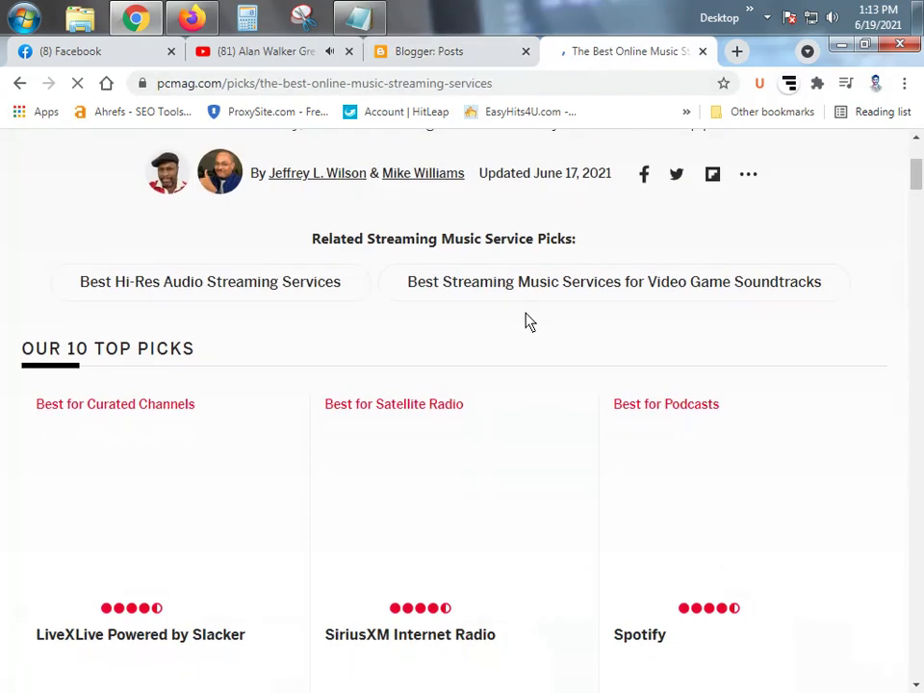
scroll(527, 327, "down", 1)
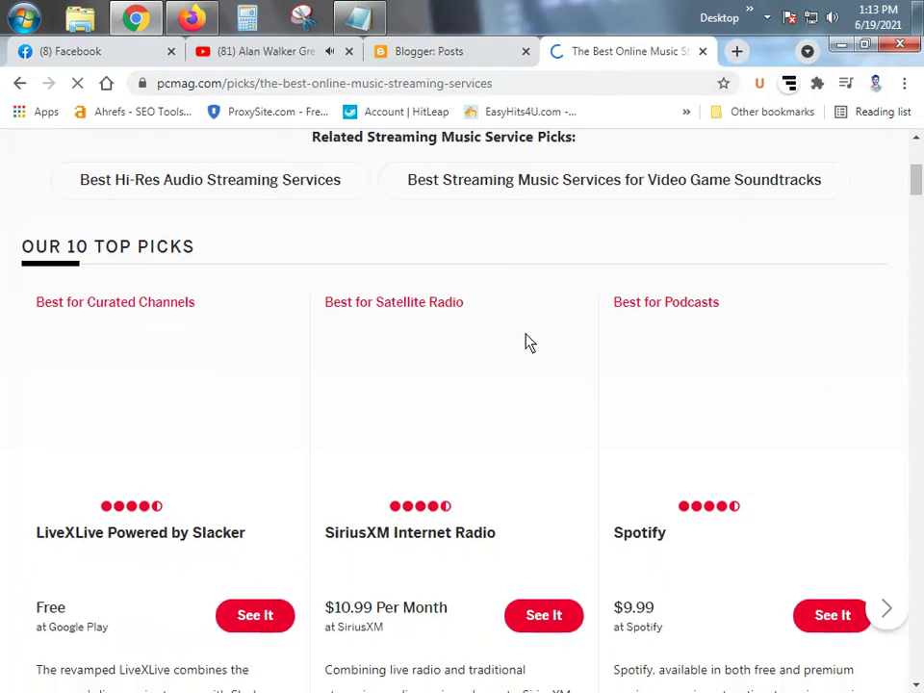
scroll(527, 341, "down", 1)
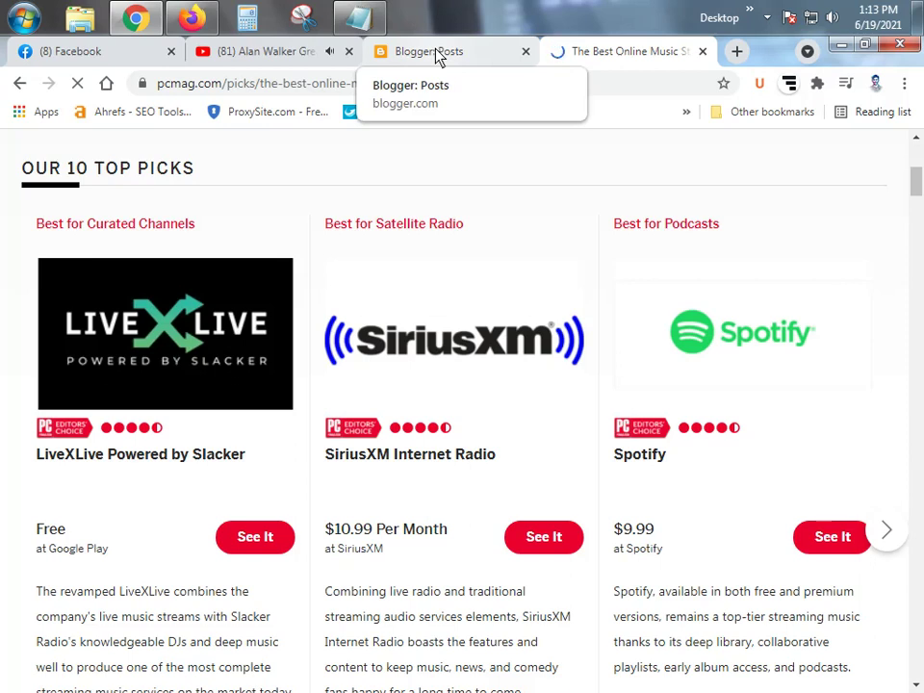
Switch to the survey in Firefox and enter "Soptify" as the first other subscription streaming service
left_click(192, 14)
type("So")
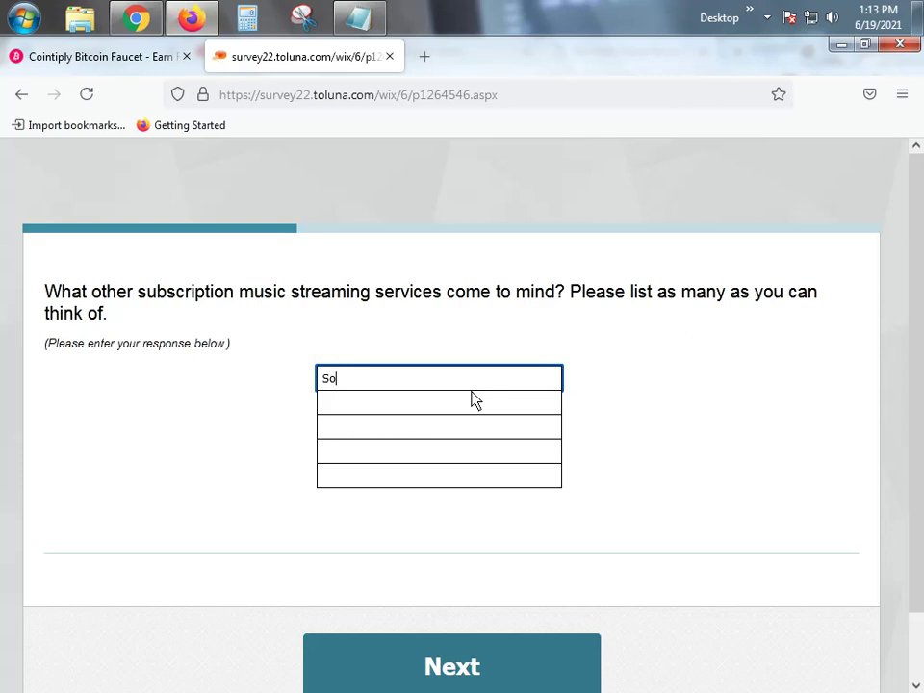
type("ptify")
Enter "Siriusxm" as the second streaming service, checking its spelling against the PCMag article in Chrome
left_click(473, 401)
left_click(207, 15)
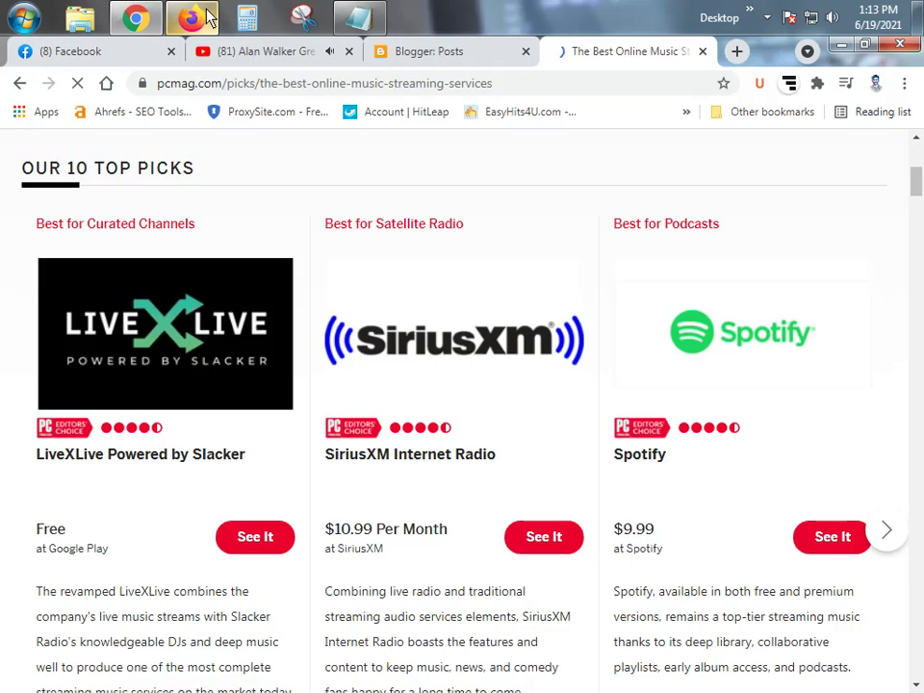
left_click(210, 17)
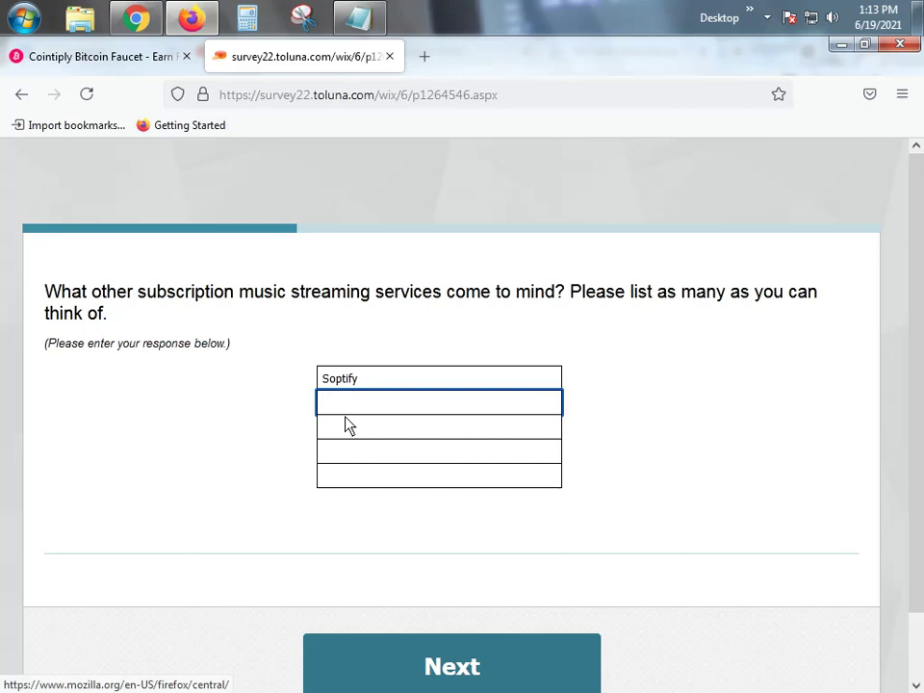
type("Sur")
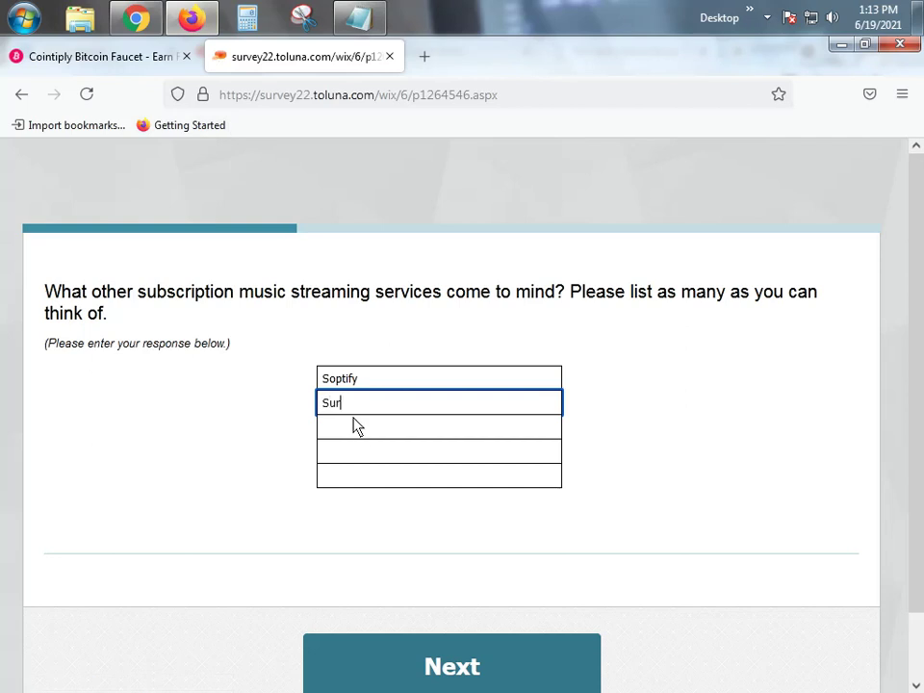
type("us")
left_click(150, 10)
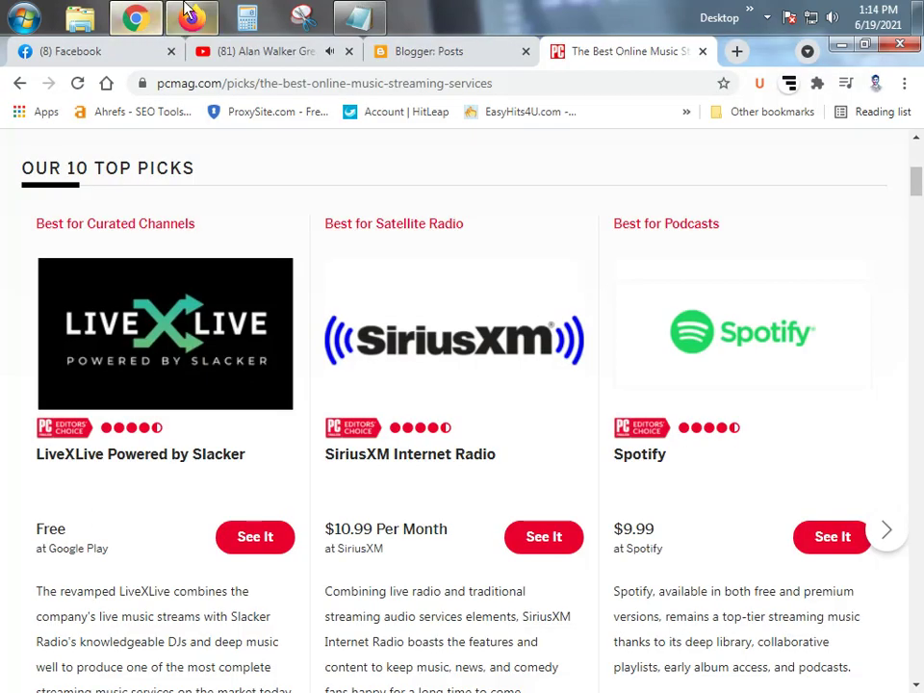
left_click(192, 15)
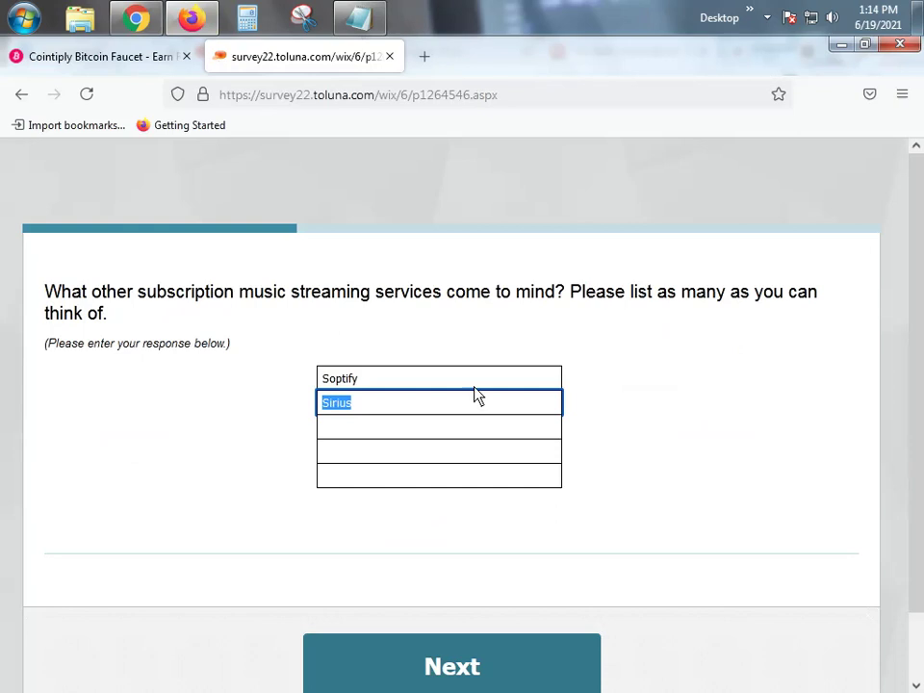
left_click(439, 406)
type("xm")
For the third answer, switch to Chrome, read further down the PCMag article for streaming services and return to the Google results
left_click(400, 430)
left_click(132, 14)
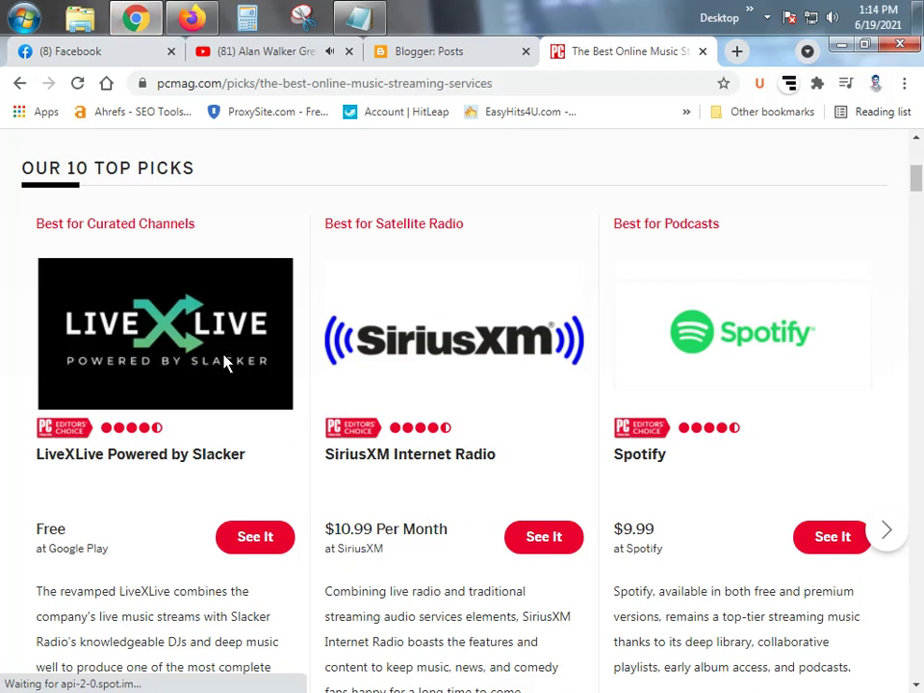
scroll(300, 399, "down", 1)
scroll(300, 404, "down", 15)
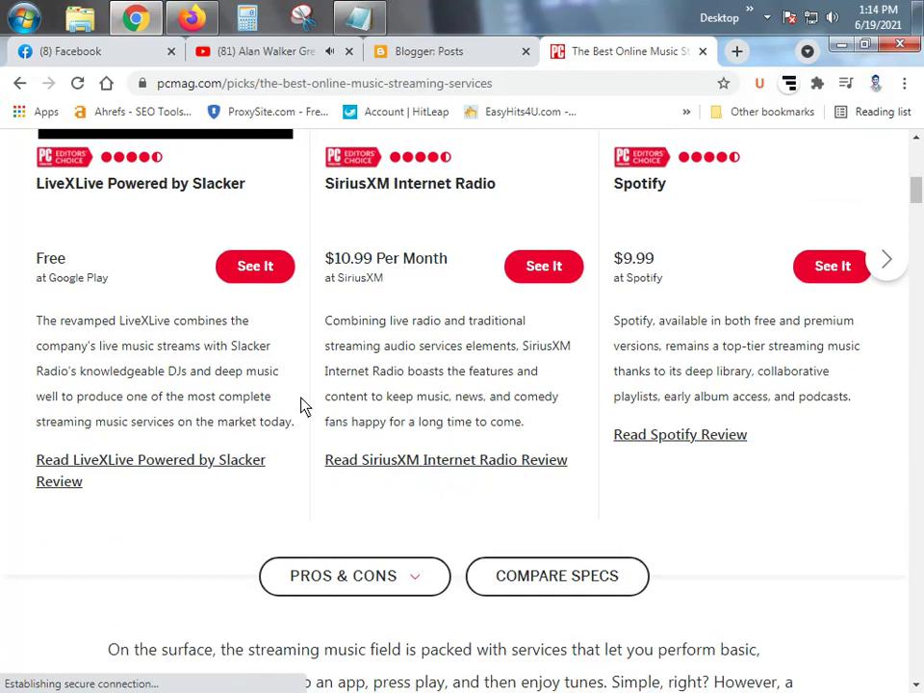
scroll(300, 406, "down", 12)
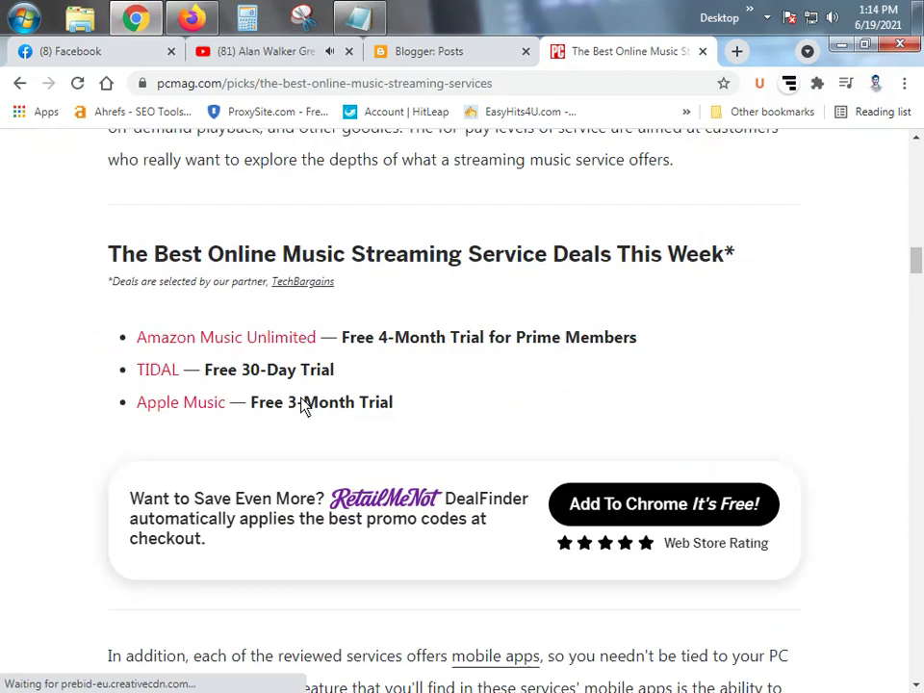
scroll(301, 408, "down", 15)
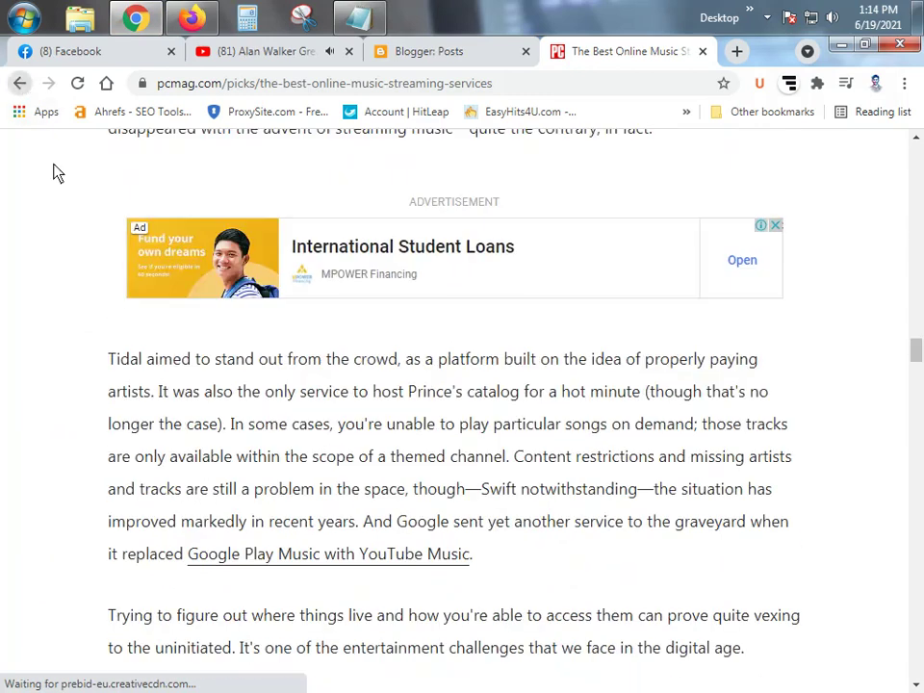
scroll(234, 404, "down", 5)
key("alt+Left")
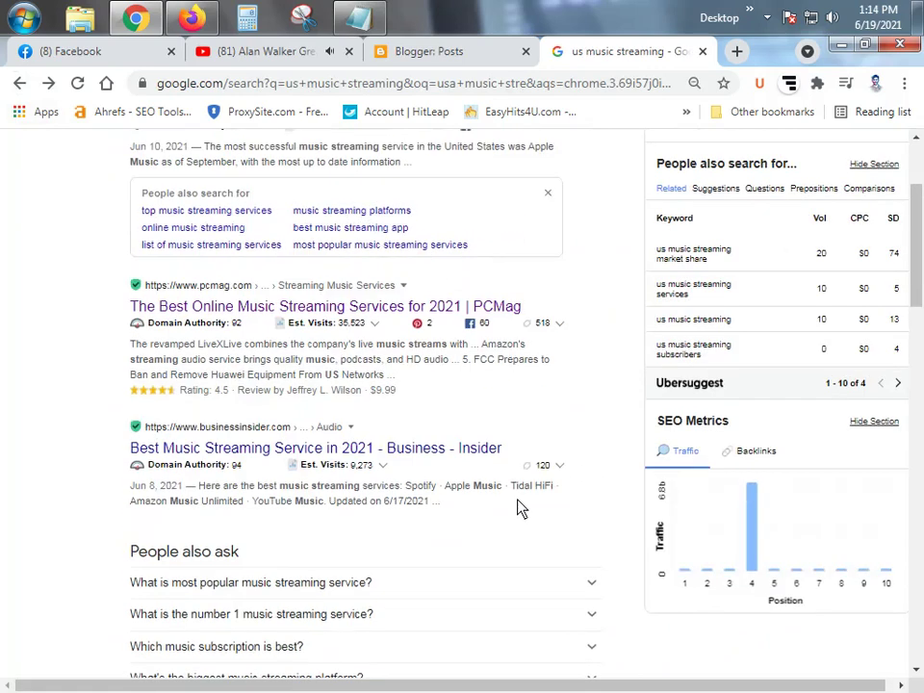
Expand "What is the number 1 music streaming service?" in the Google results and enter "Apple Music" as the third survey answer in Firefox
scroll(518, 507, "up", 2)
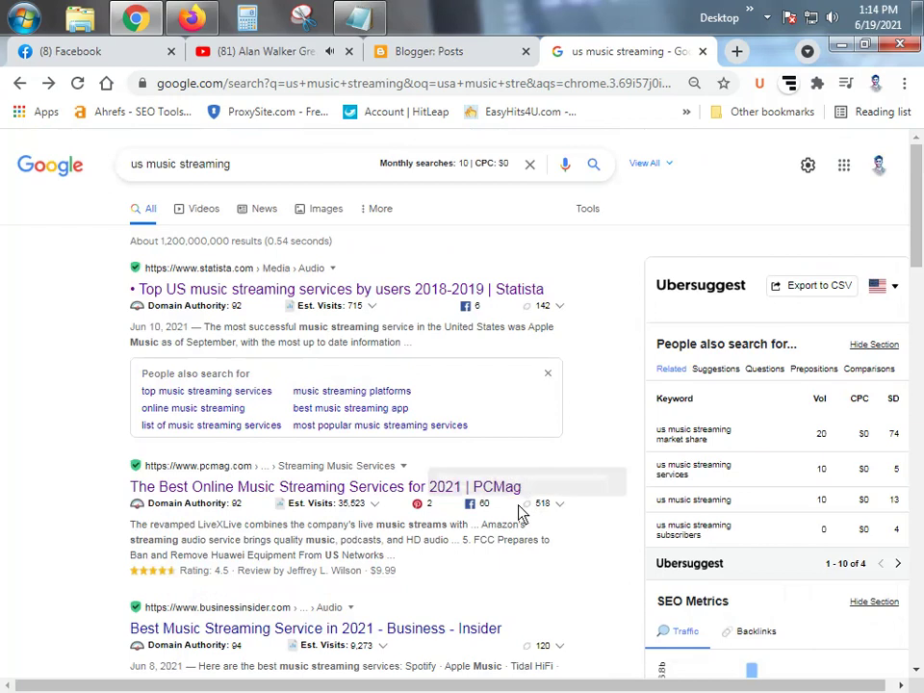
scroll(491, 507, "down", 2)
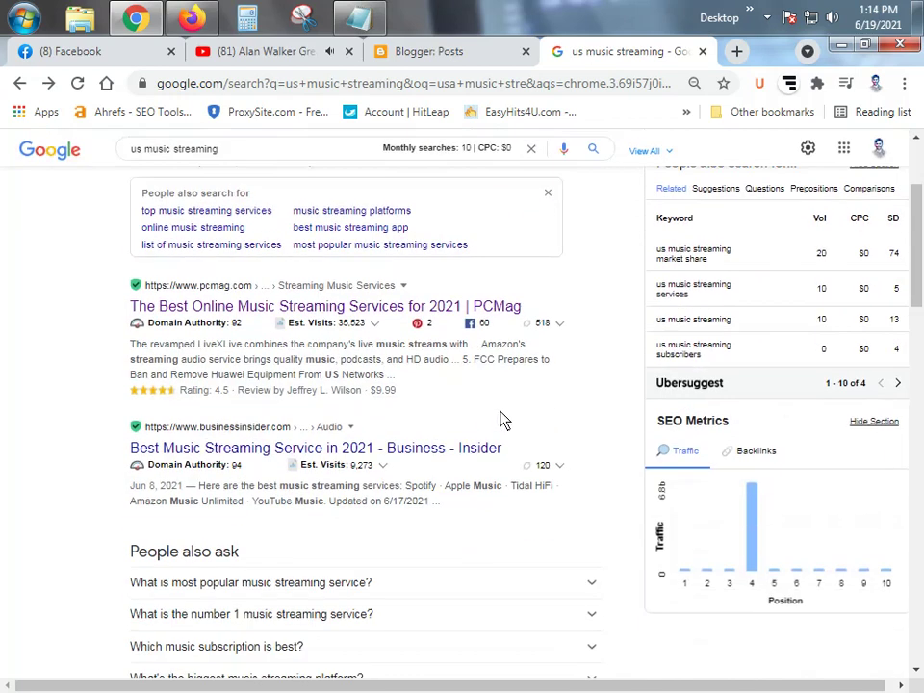
scroll(503, 438, "down", 2)
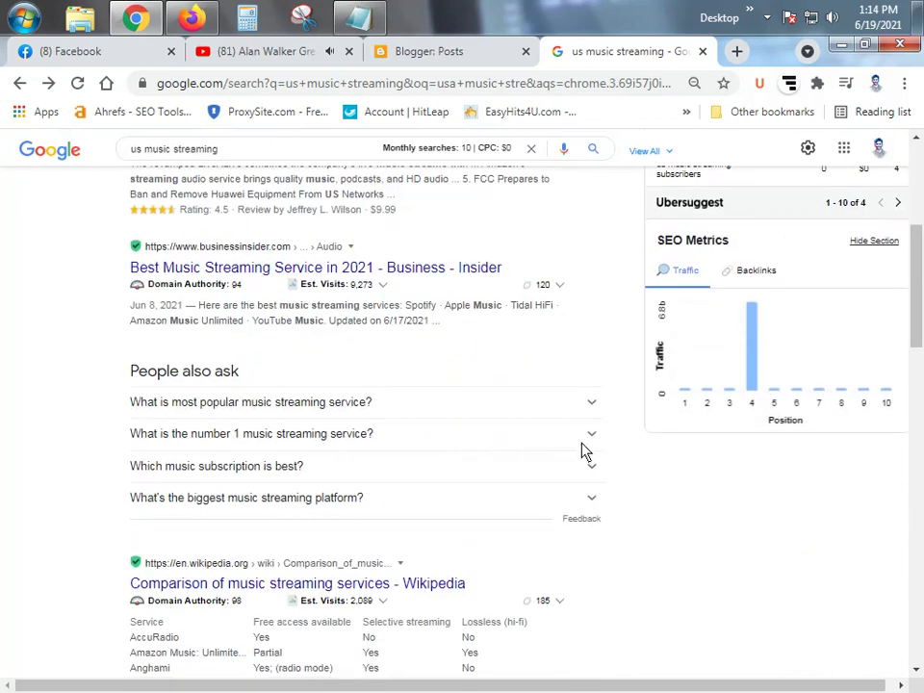
left_click(587, 443)
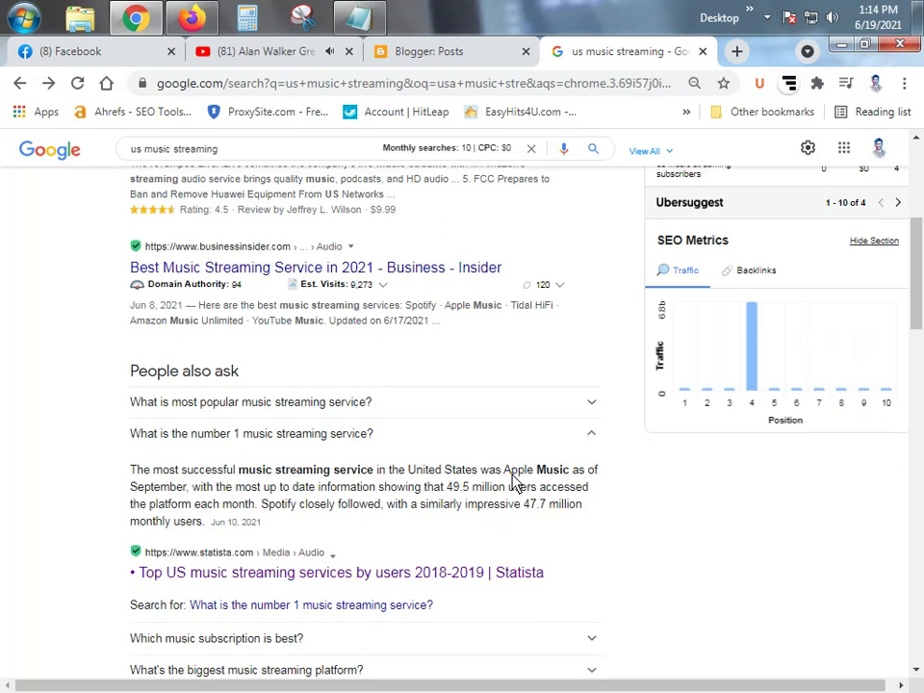
left_click(191, 17)
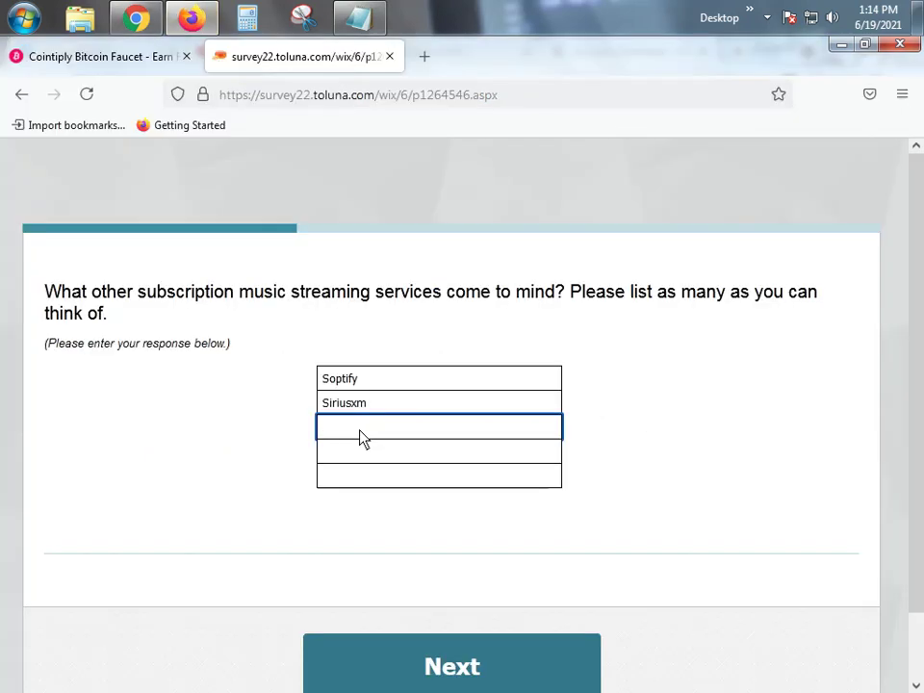
type("Apple Music")
Expand "Which music subscription is best?" in Chrome's Google results and enter "LiveXLive" as the fourth survey answer in Firefox
left_click(204, 17)
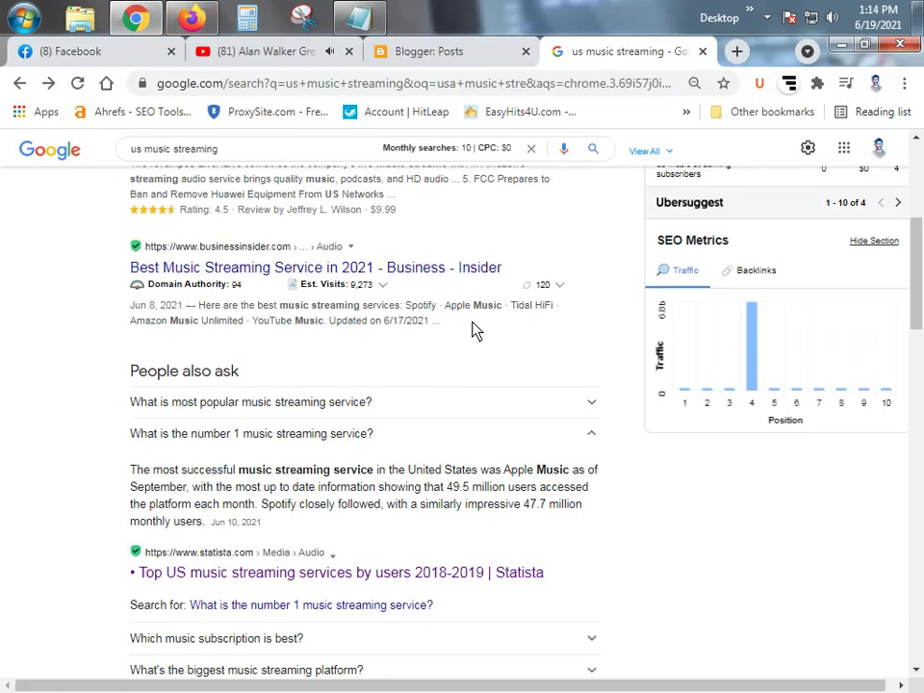
scroll(478, 505, "down", 1)
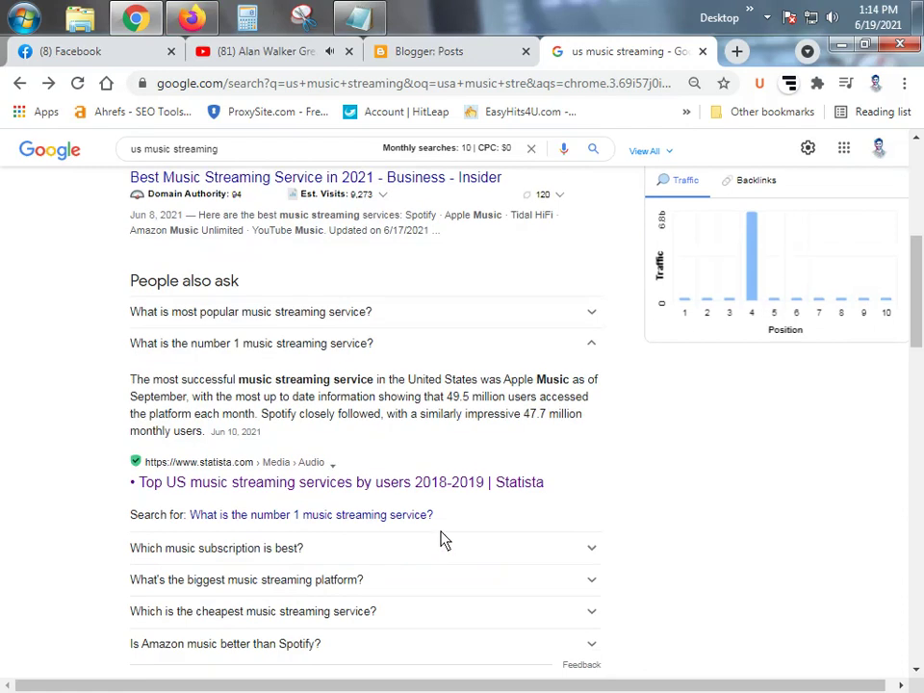
left_click(357, 550)
scroll(359, 558, "down", 1)
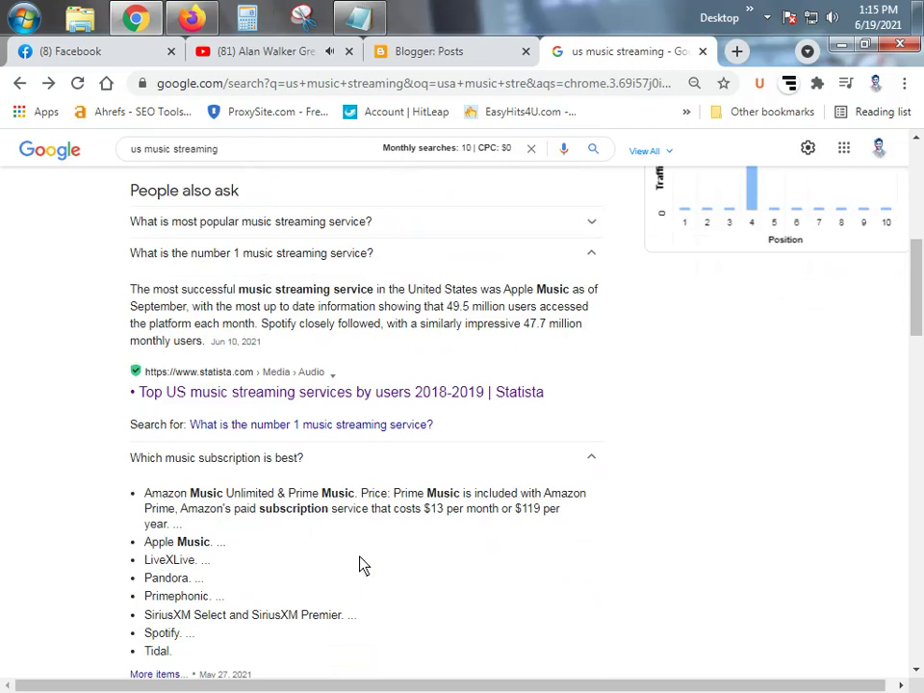
left_click(206, 22)
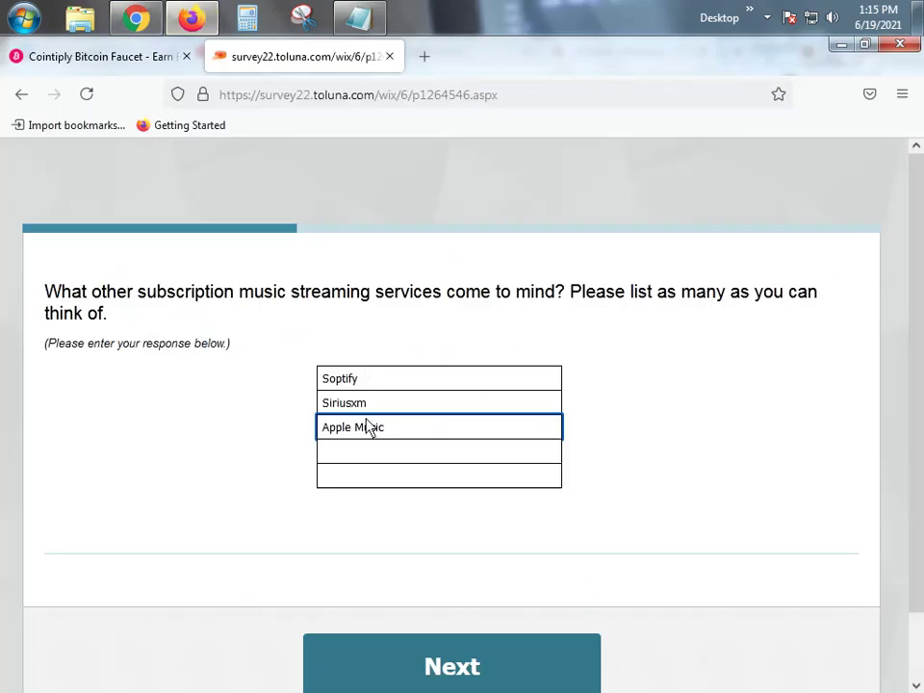
left_click(365, 451)
type("LiveXL")
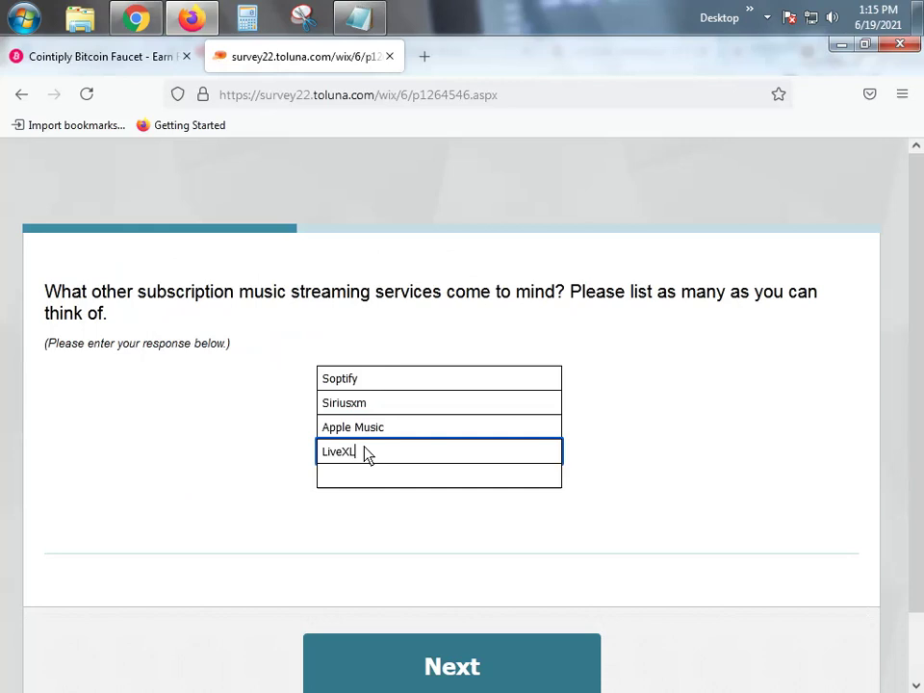
type("ive")
Recheck the subscription list in Chrome and replace the second survey answer in Firefox with "Amazon Music"
left_click(133, 18)
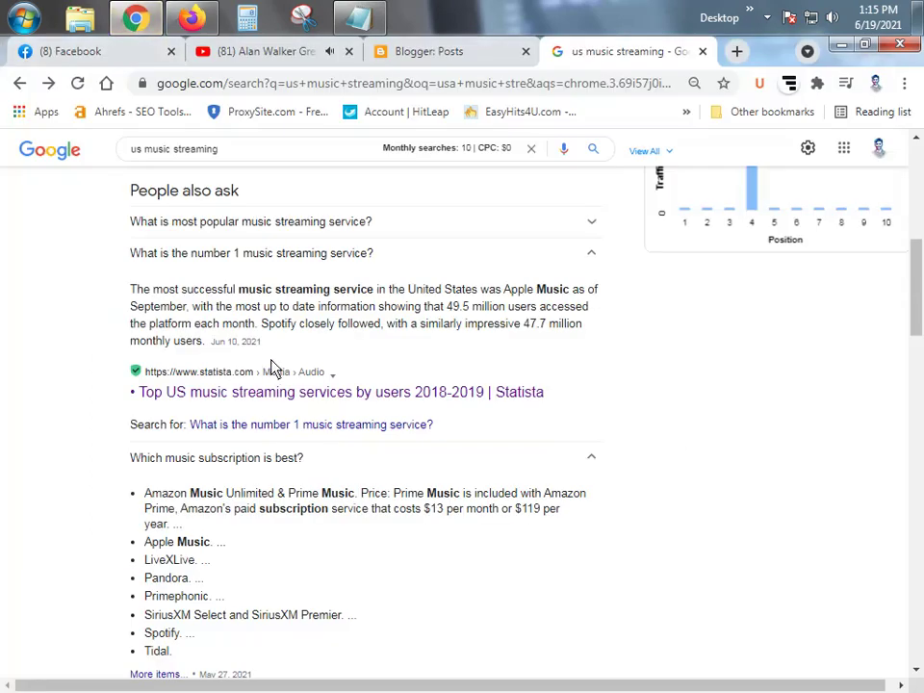
left_click(192, 19)
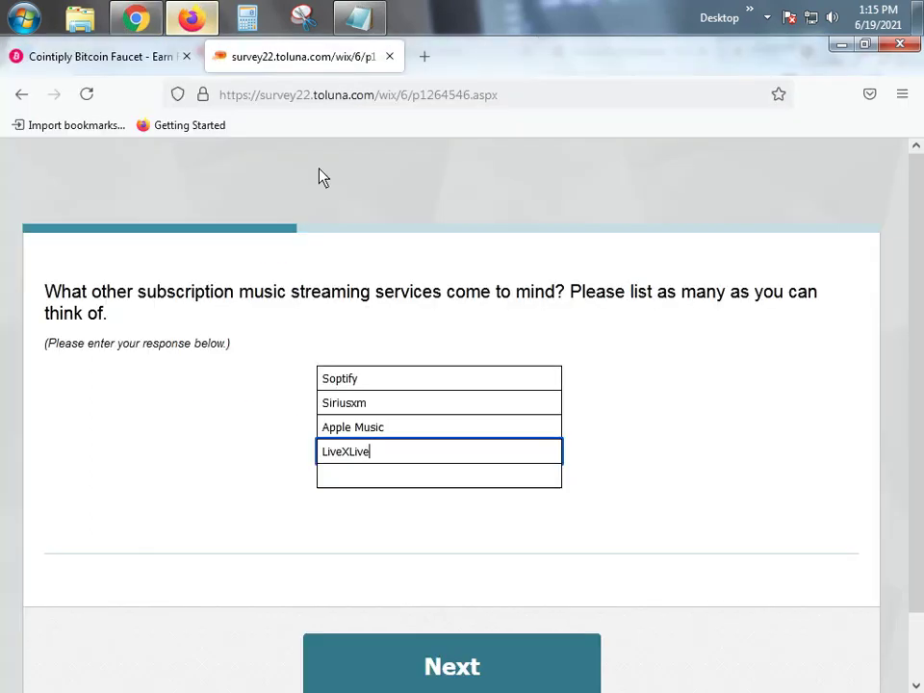
left_click(356, 382)
double_click(361, 412)
type("Am")
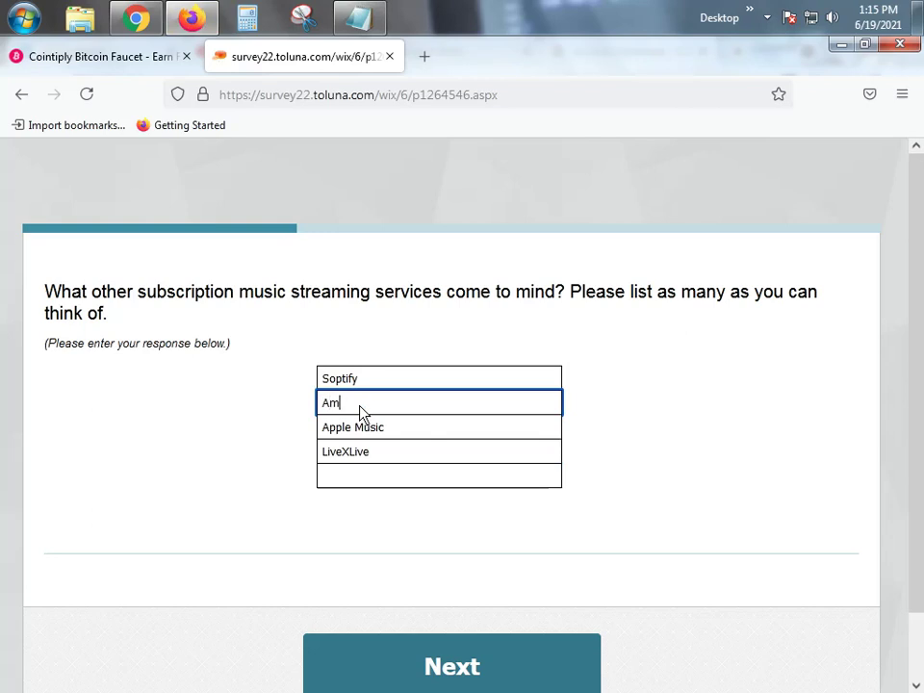
type("azon Music")
Look up another service in Chrome's Google results and enter "Tidal" as the fifth survey answer in Firefox
left_click(502, 483)
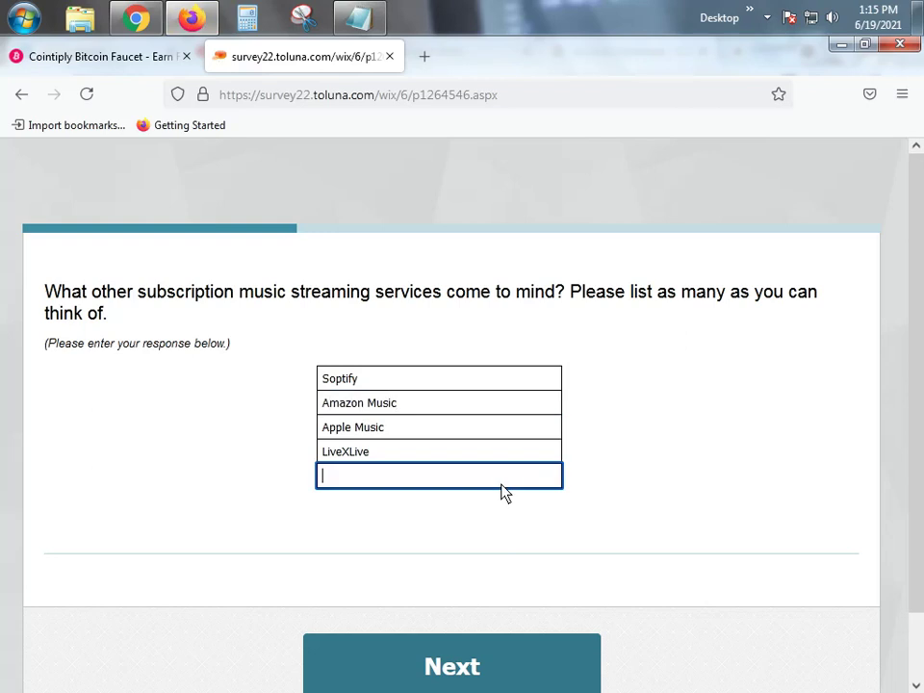
left_click(136, 17)
scroll(241, 312, "down", 1)
scroll(241, 313, "down", 1)
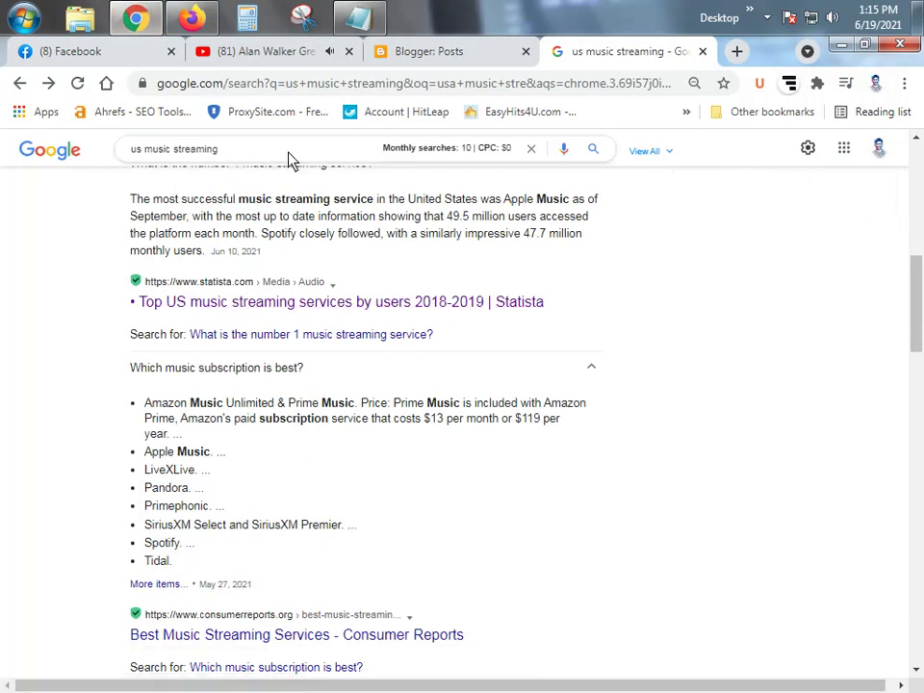
left_click(191, 17)
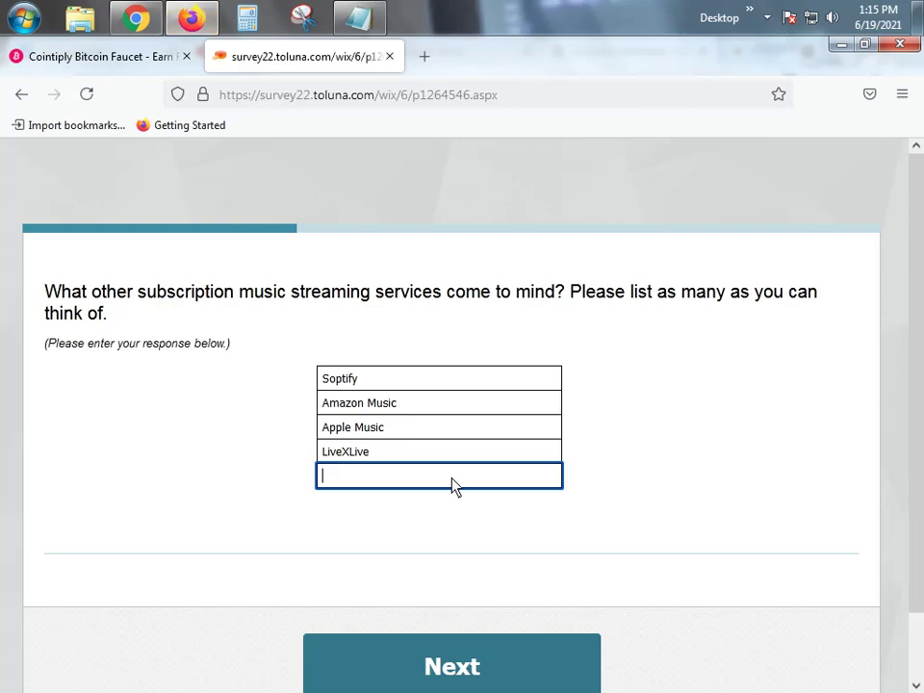
type("S")
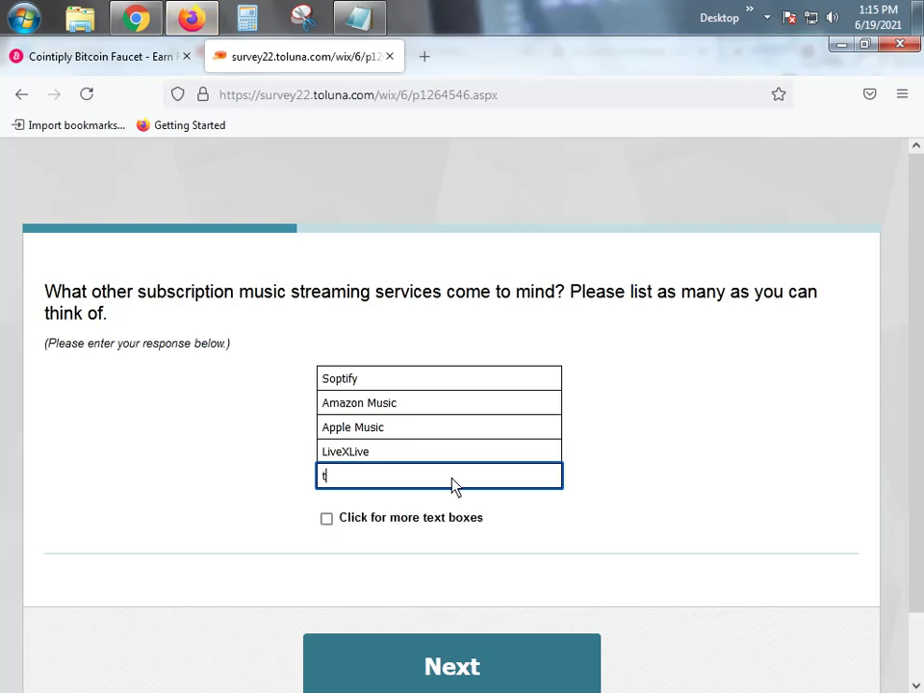
key("BackSpace")
type("Tidal")
Tick the option for more text boxes and submit the list of streaming services
left_click(327, 519)
scroll(423, 534, "down", 3)
left_click(449, 597)
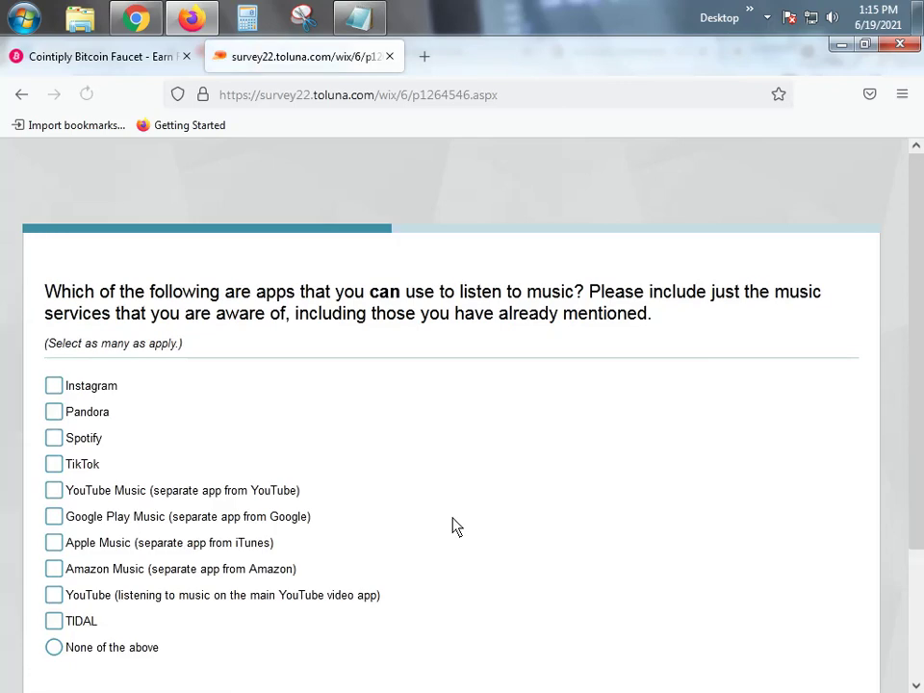
Select every listed music app except Pandora, from Instagram and Spotify through TIDAL, and submit the answer
left_click(96, 388)
left_click(97, 441)
left_click(97, 467)
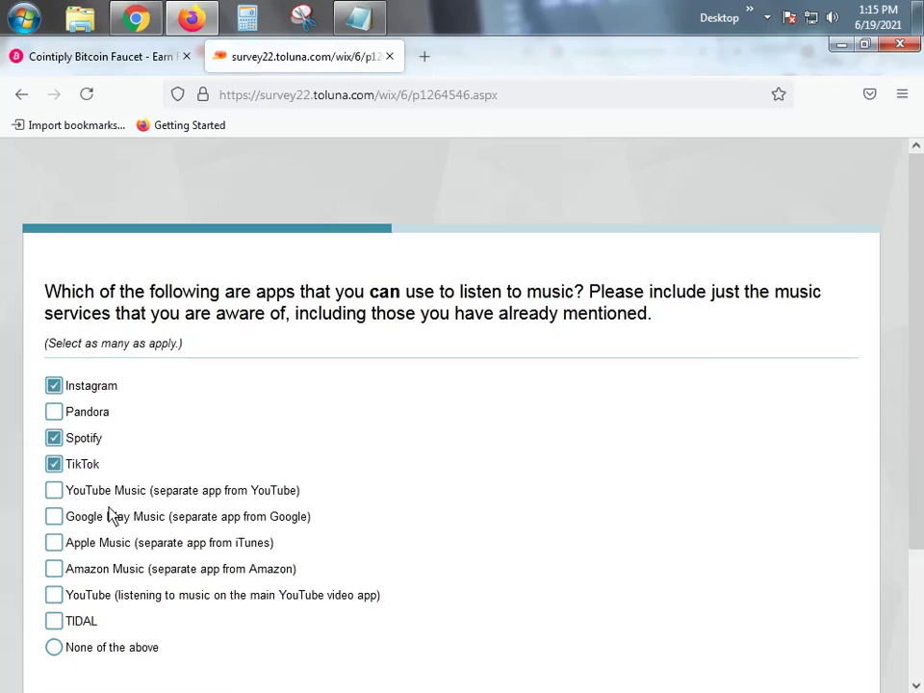
left_click(108, 492)
left_click(113, 518)
left_click(125, 545)
left_click(129, 571)
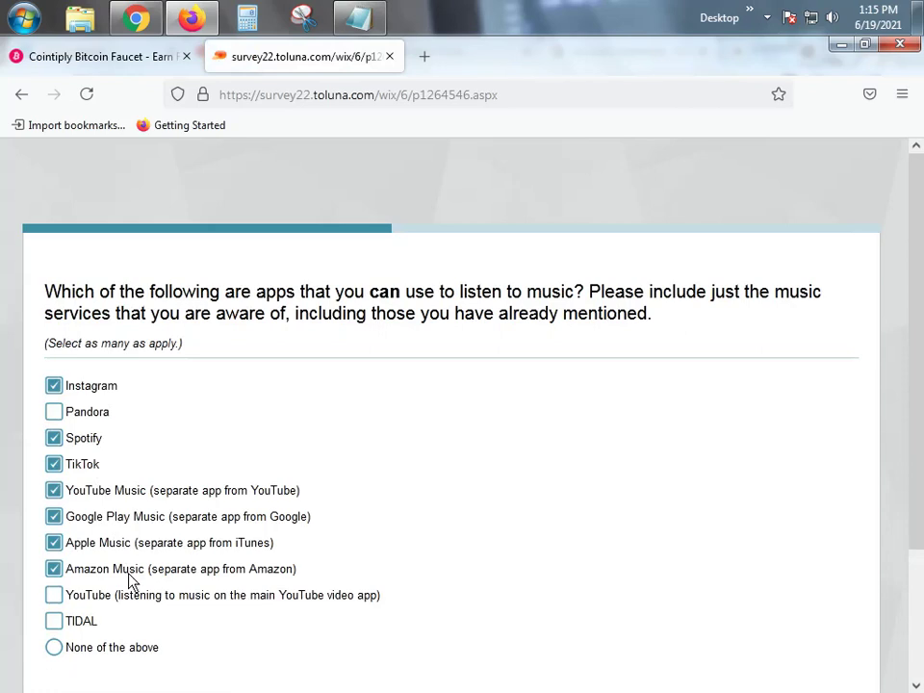
left_click(123, 596)
scroll(202, 614, "down", 3)
left_click(57, 464)
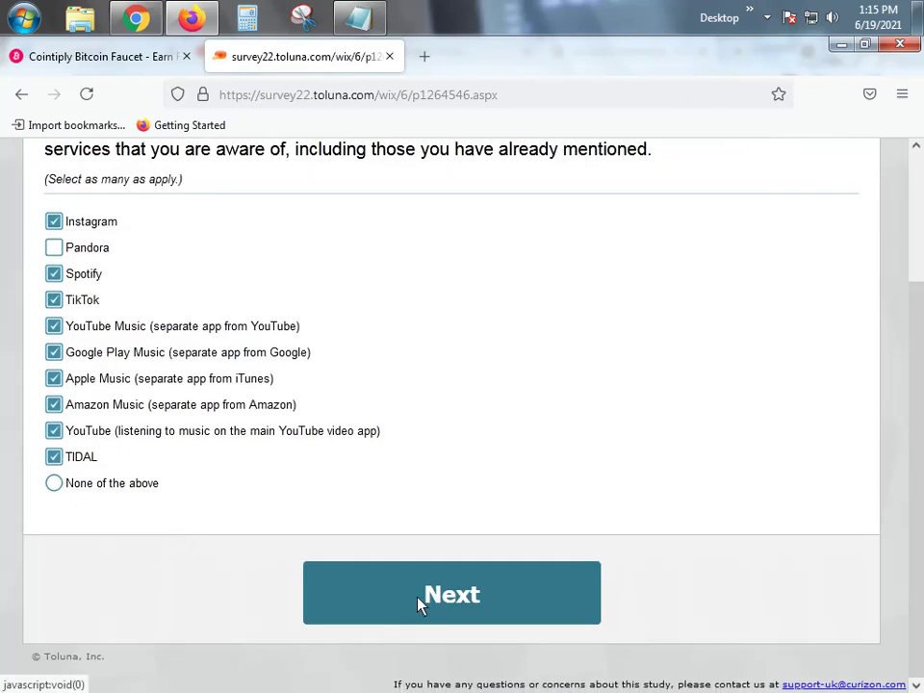
left_click(420, 601)
Mark all services as "Currently use" except TIDAL, marked "Have used in the past but not anymore", and submit the engagement question
scroll(354, 459, "up", 1)
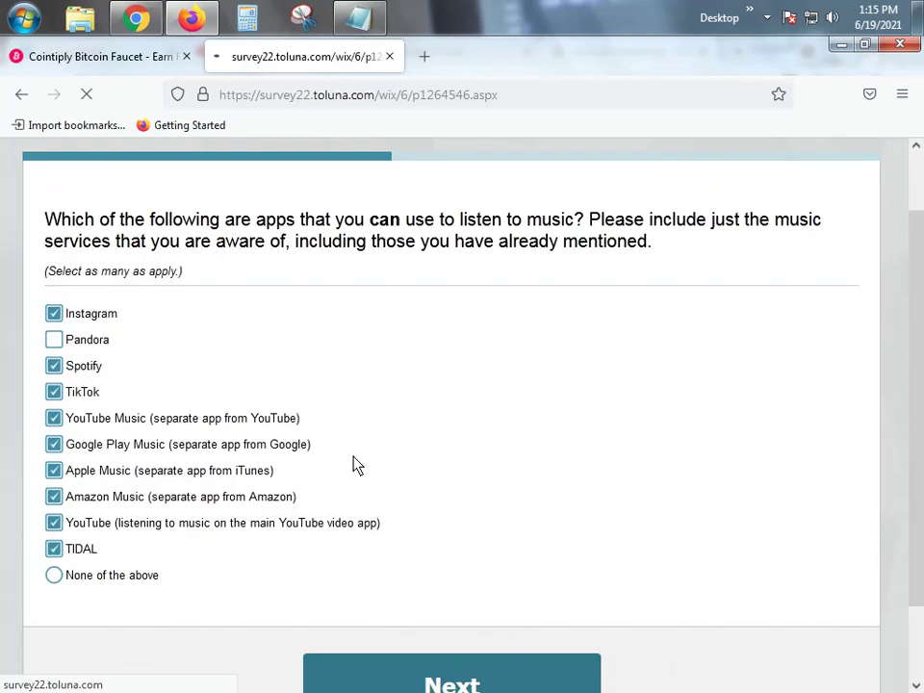
scroll(385, 419, "up", 1)
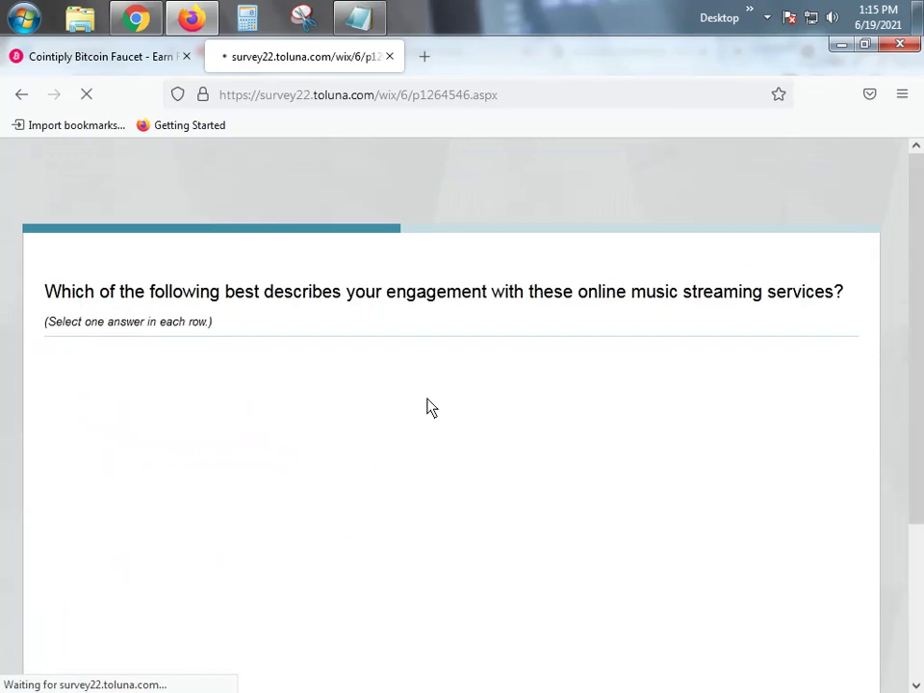
scroll(427, 406, "down", 2)
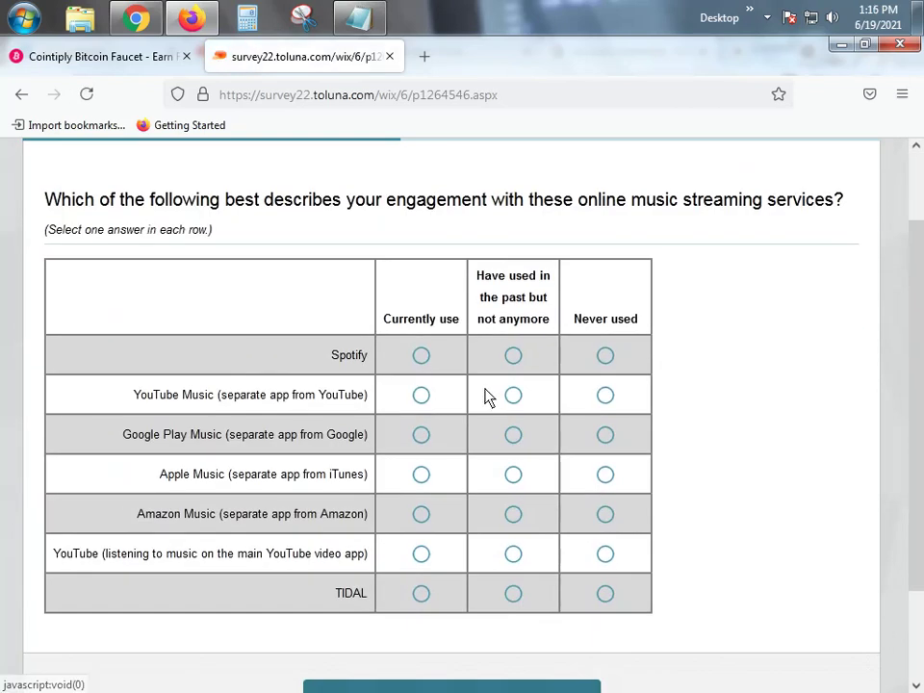
left_click(423, 360)
left_click(432, 436)
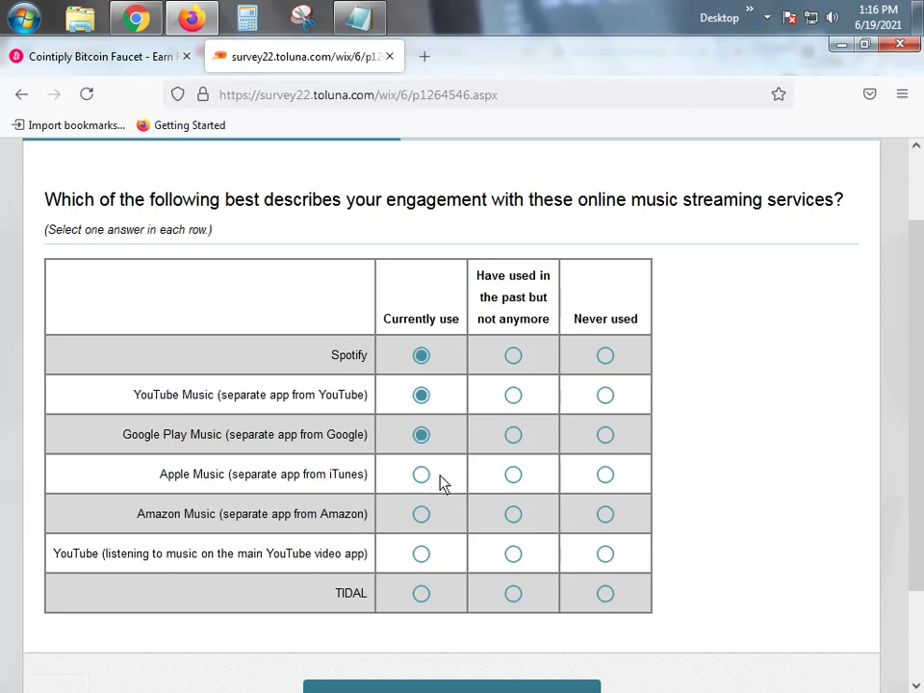
left_click(439, 477)
left_click(423, 552)
left_click(422, 518)
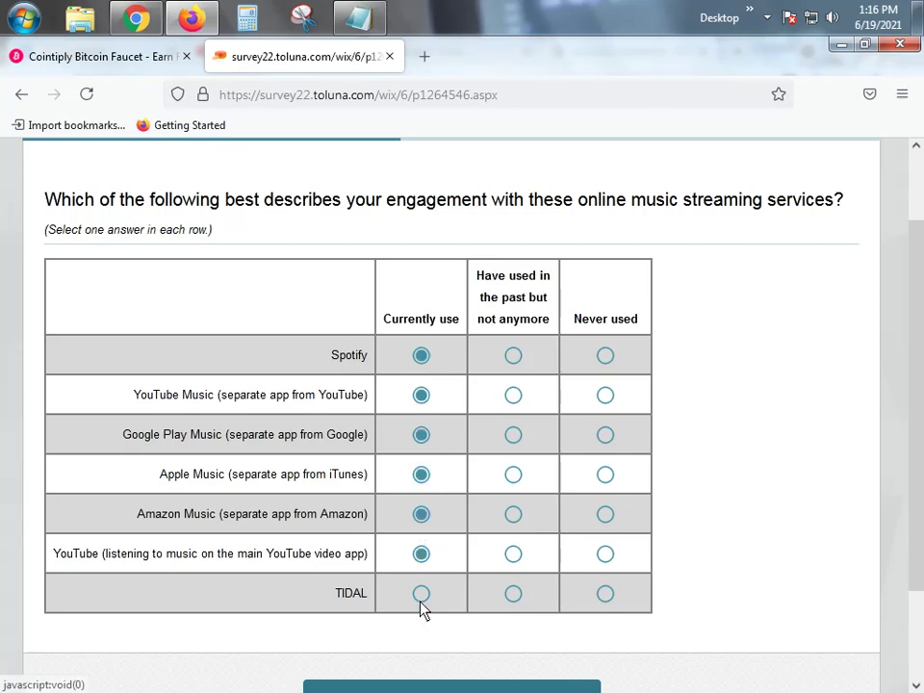
left_click(492, 598)
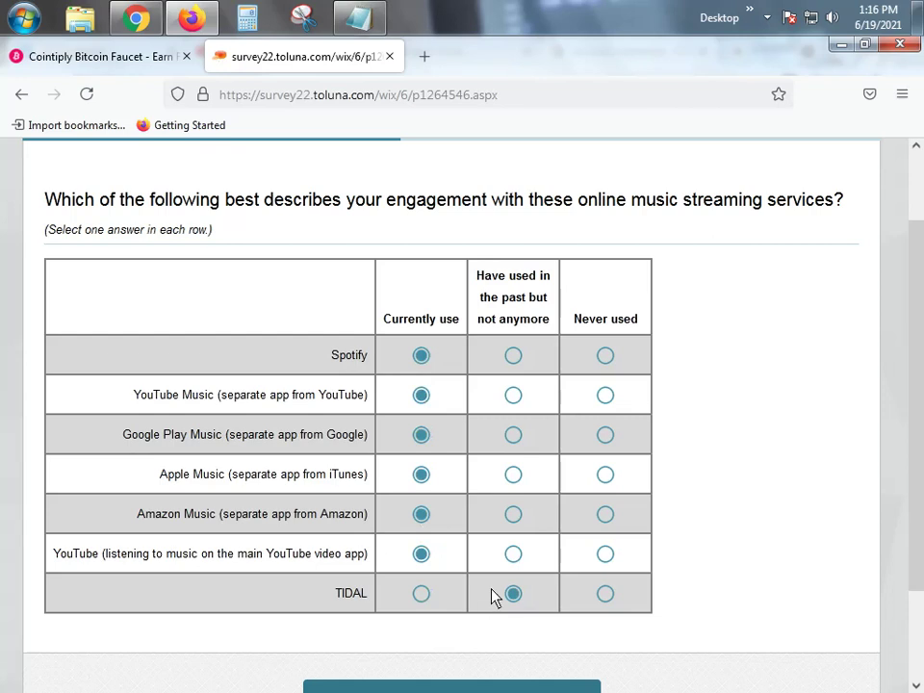
scroll(491, 597, "down", 2)
left_click(491, 597)
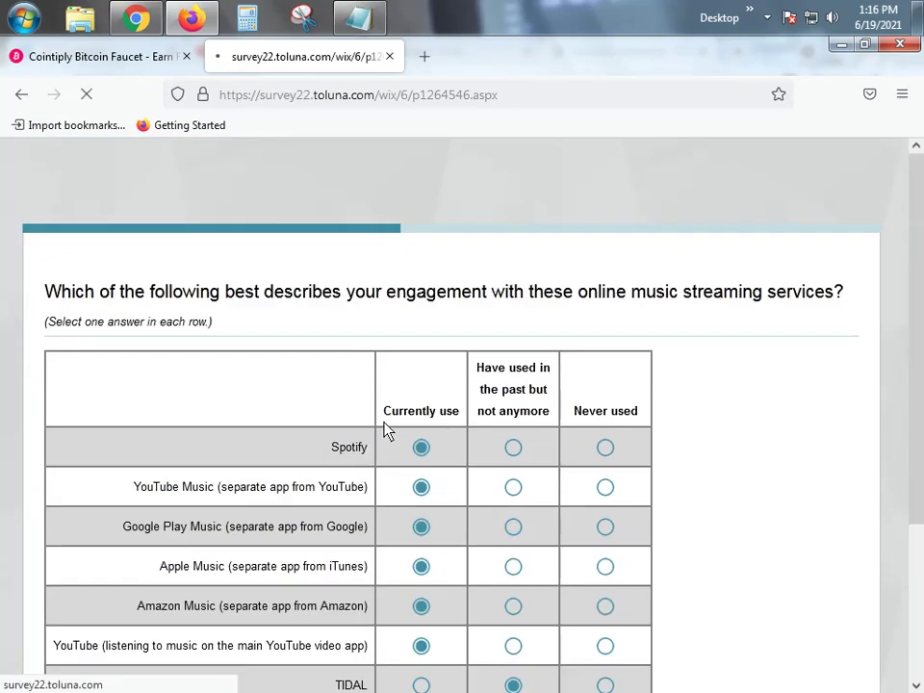
Set the usage frequency of all six streaming services to "Multiple times a day" and submit the question
scroll(383, 435, "down", 1)
scroll(382, 435, "down", 1)
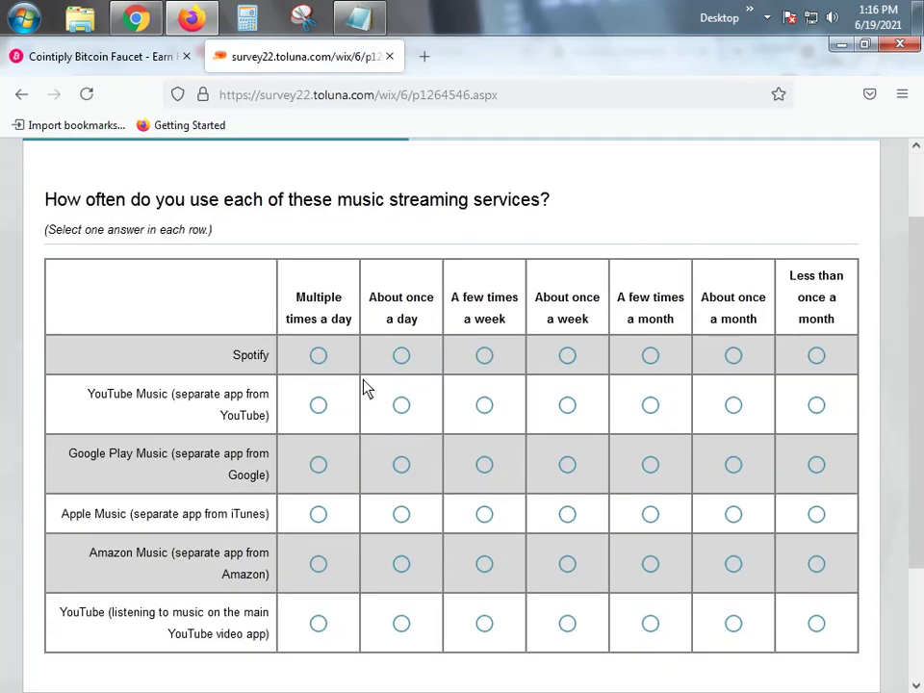
left_click(309, 356)
left_click(319, 406)
left_click(321, 465)
scroll(346, 466, "down", 3)
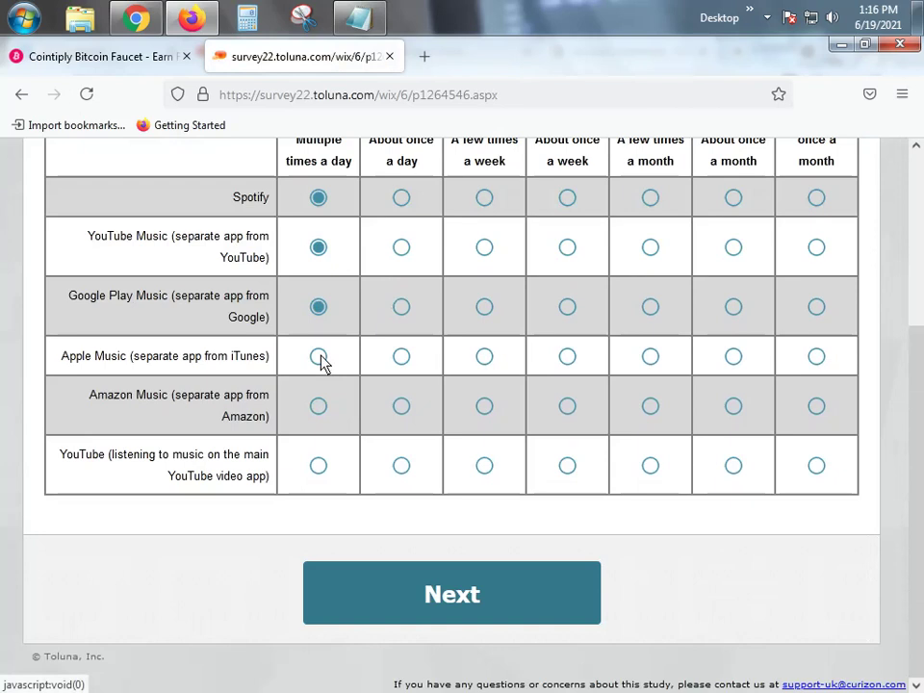
left_click(320, 358)
left_click(320, 407)
left_click(321, 467)
left_click(475, 593)
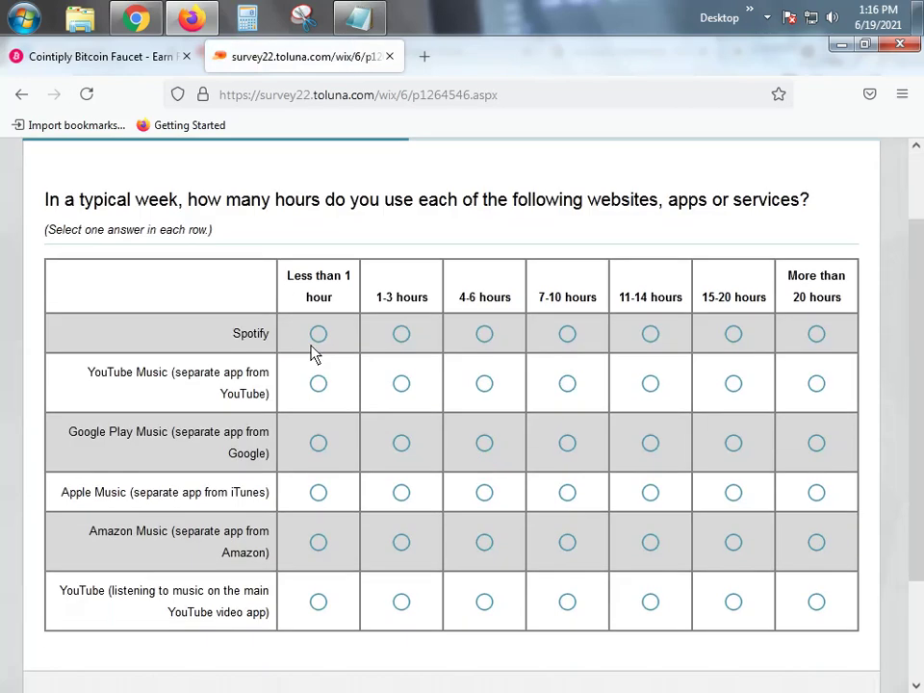
Set weekly use to 1-3 hours for Spotify and Apple Music, 4-6 for YouTube Music, less than 1 for the other services, and submit
left_click(401, 334)
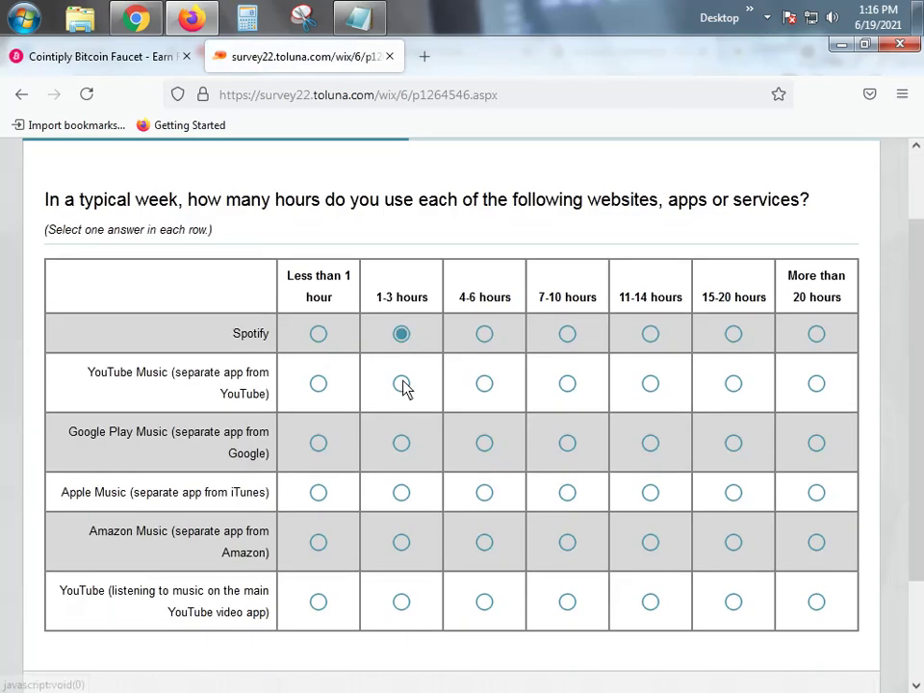
left_click(336, 397)
left_click(493, 390)
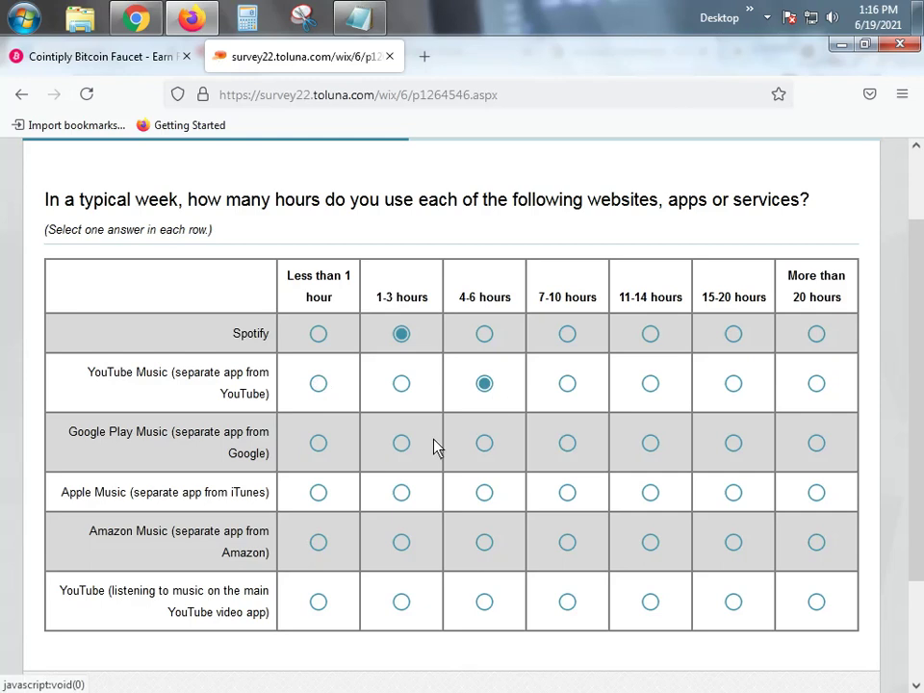
left_click(352, 443)
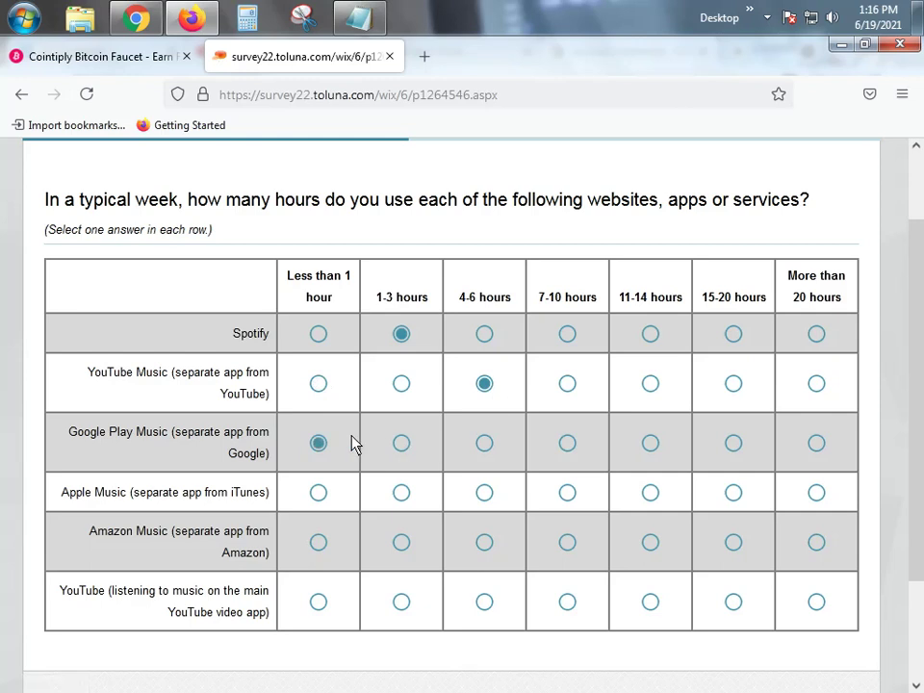
left_click(402, 498)
left_click(328, 547)
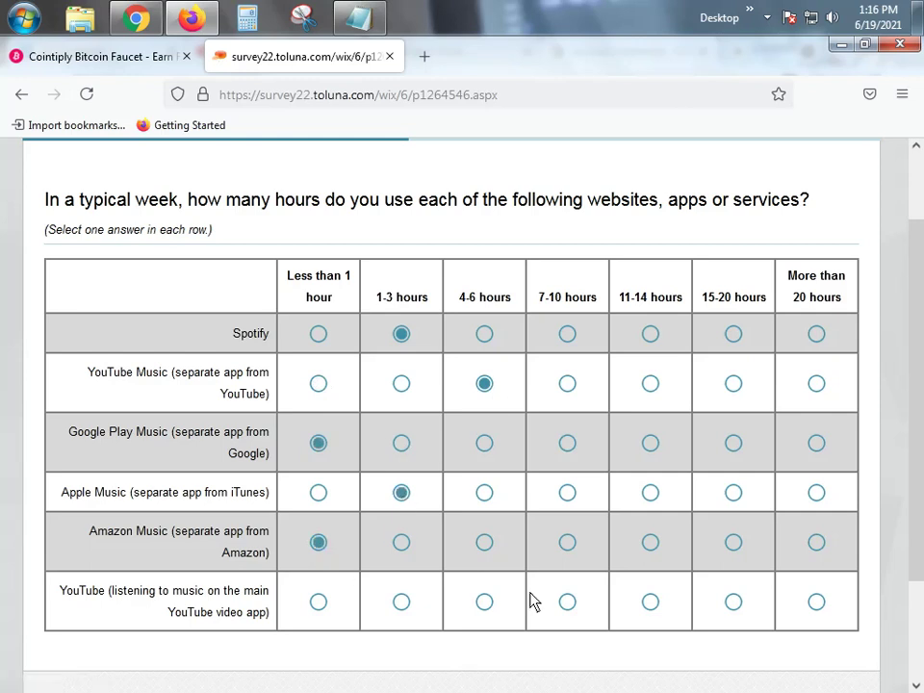
left_click(323, 604)
scroll(677, 371, "down", 3)
left_click(491, 581)
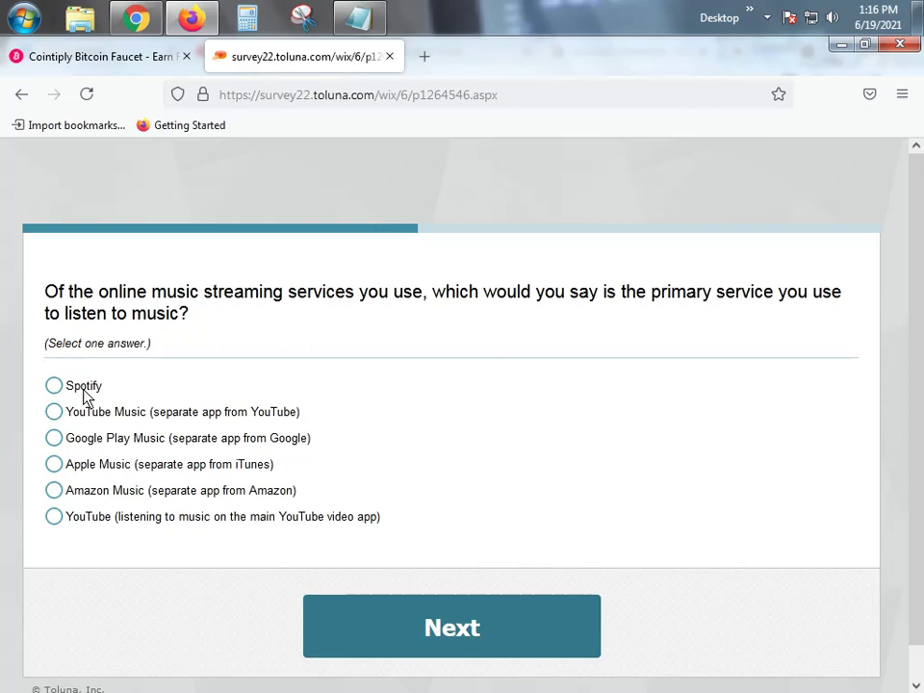
Choose Amazon Music as the primary service used to listen to music and submit the answer
left_click(97, 494)
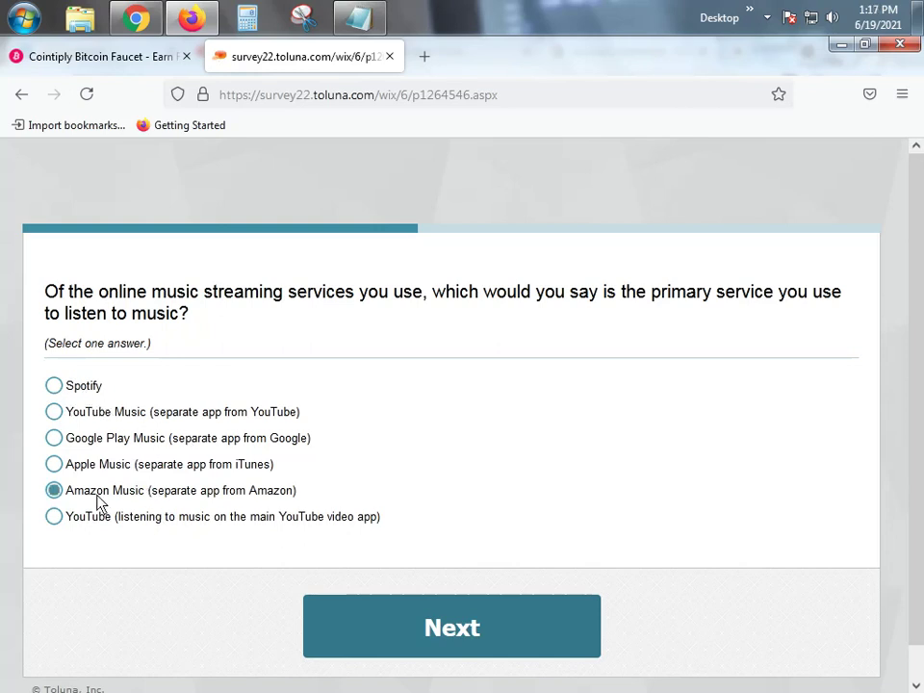
left_click(417, 626)
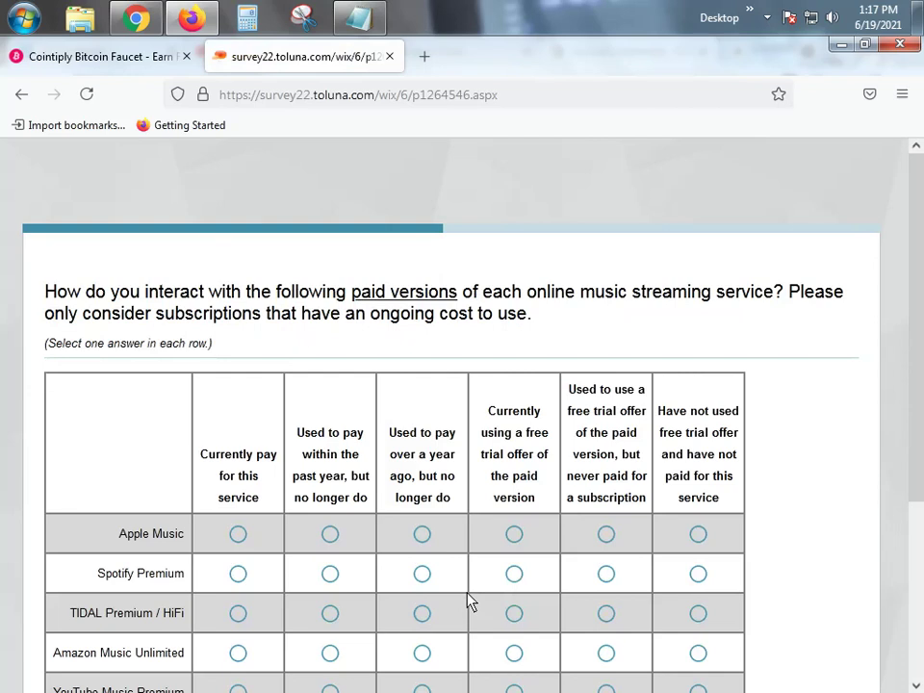
Mark paid versions as "Currently pay" except Spotify Premium, used to pay within the past year, and TIDAL, over a year ago, and submit
scroll(418, 592, "down", 2)
left_click(239, 443)
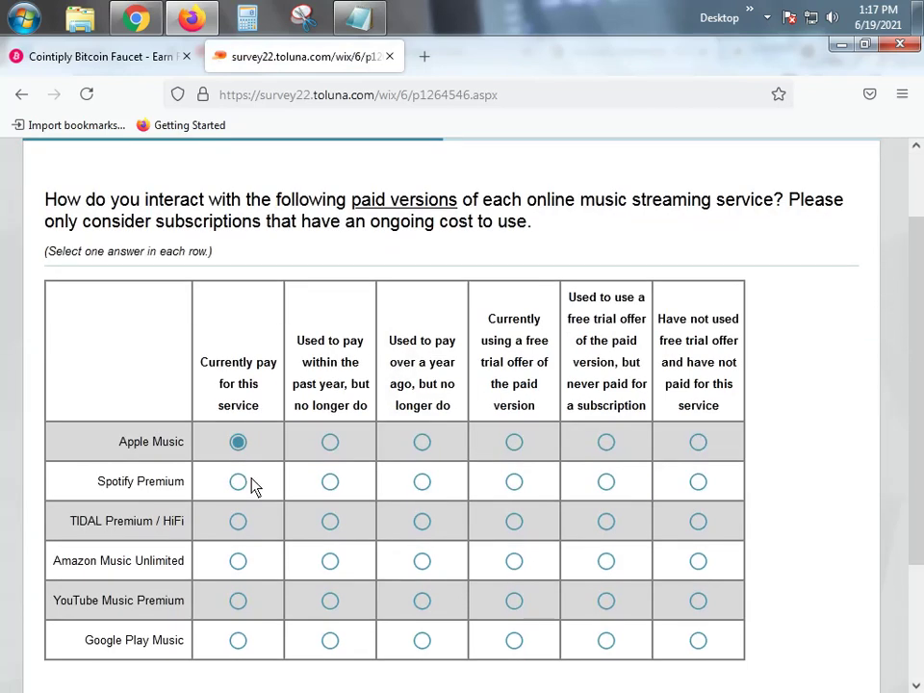
left_click(330, 481)
scroll(300, 505, "down", 4)
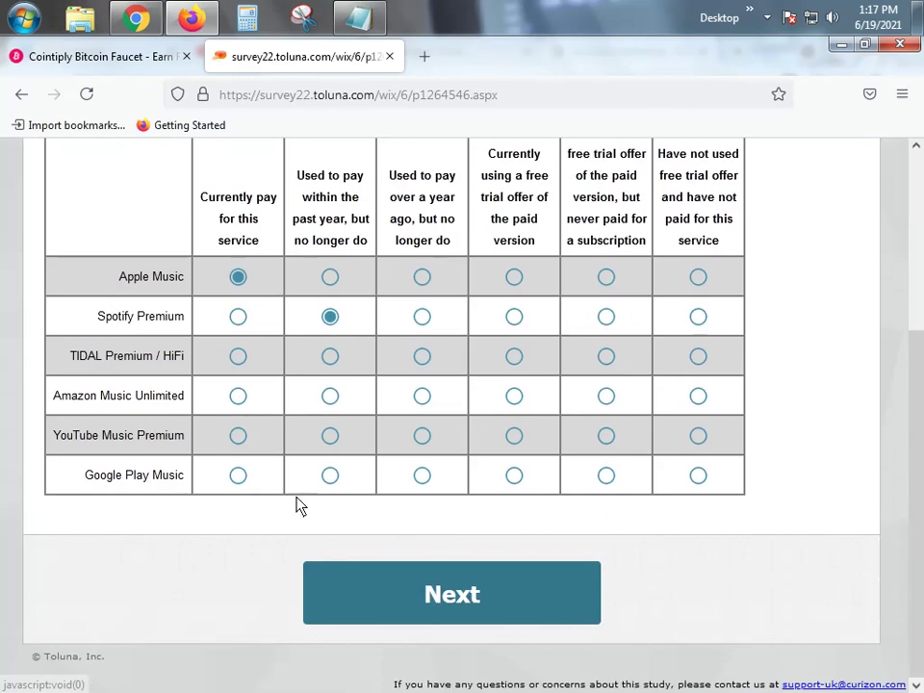
left_click(239, 396)
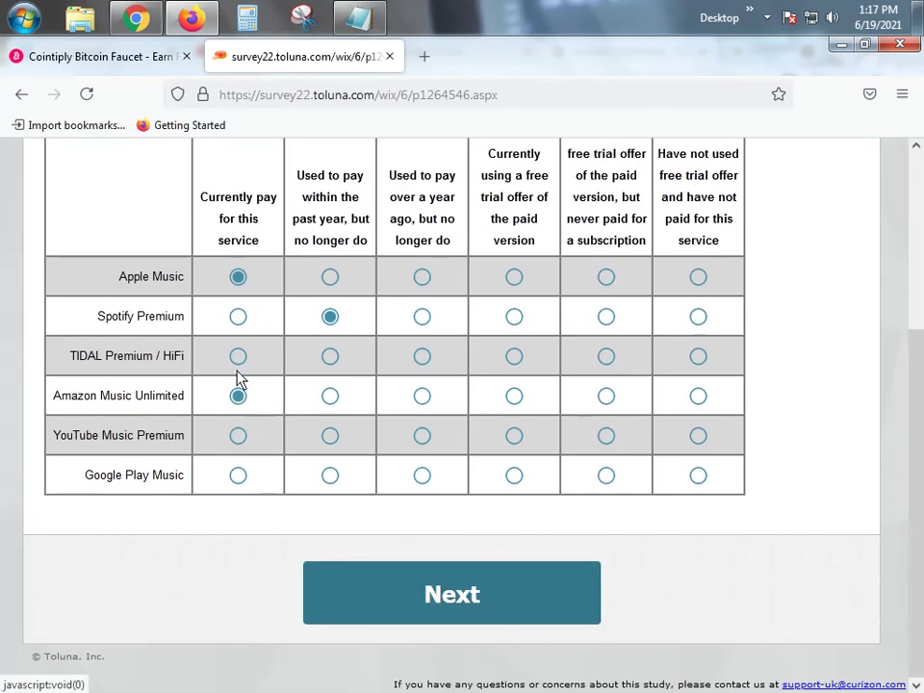
left_click(421, 356)
left_click(242, 438)
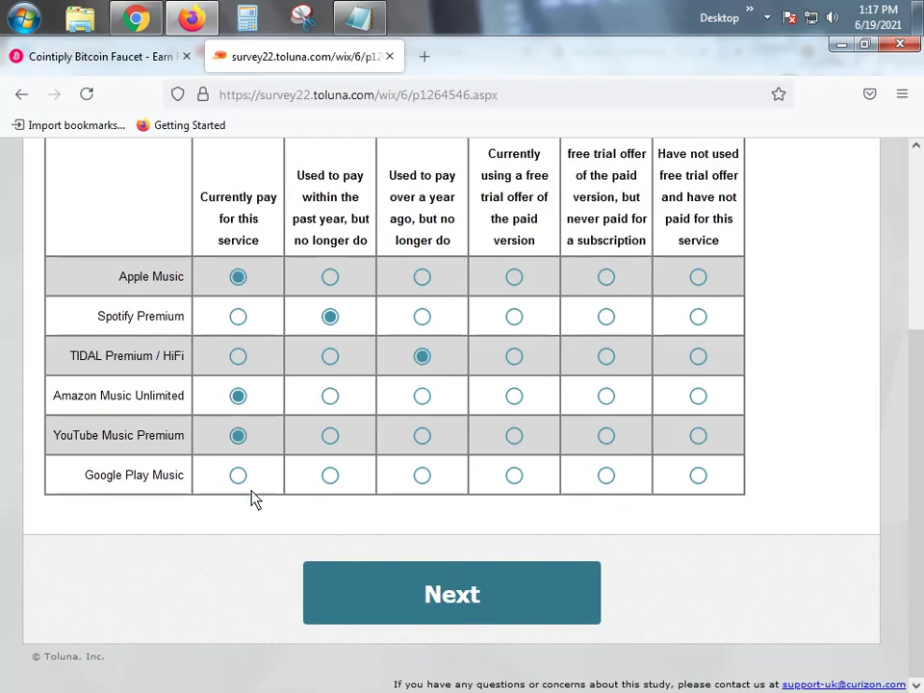
left_click(239, 478)
left_click(432, 596)
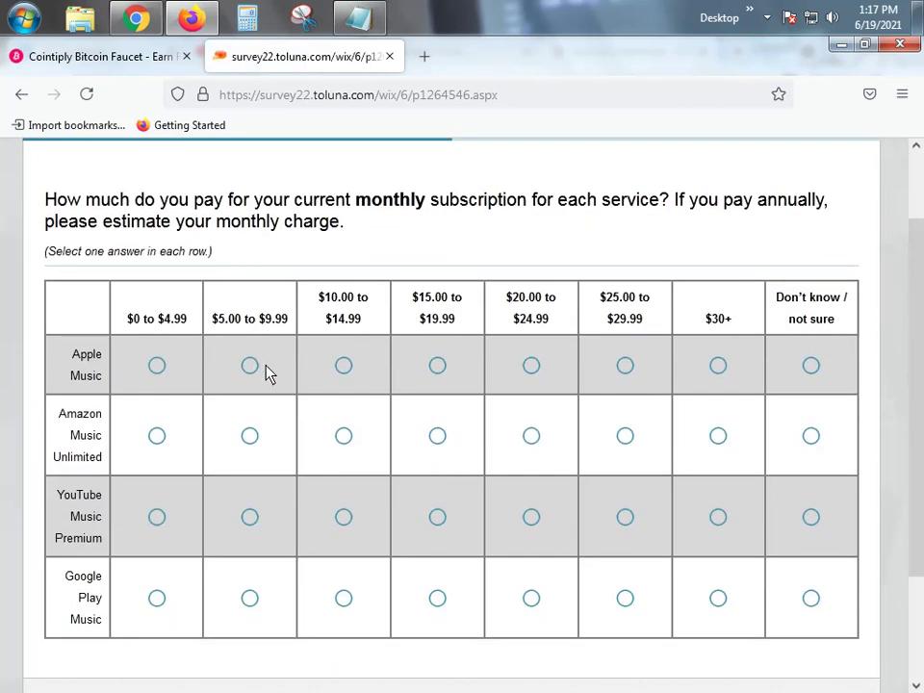
Set the monthly cost to $10.00 to $14.99 for Apple Music and Google Play Music, $15.00 to $19.99 for Amazon and YouTube, and submit
scroll(332, 374, "down", 2)
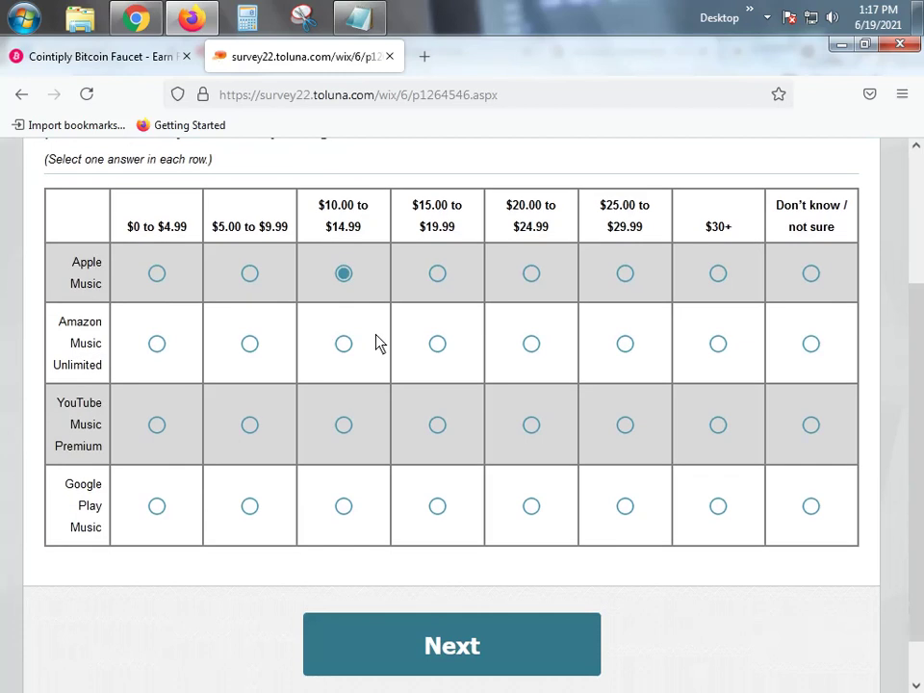
left_click(344, 346)
left_click(532, 429)
left_click(439, 344)
left_click(347, 508)
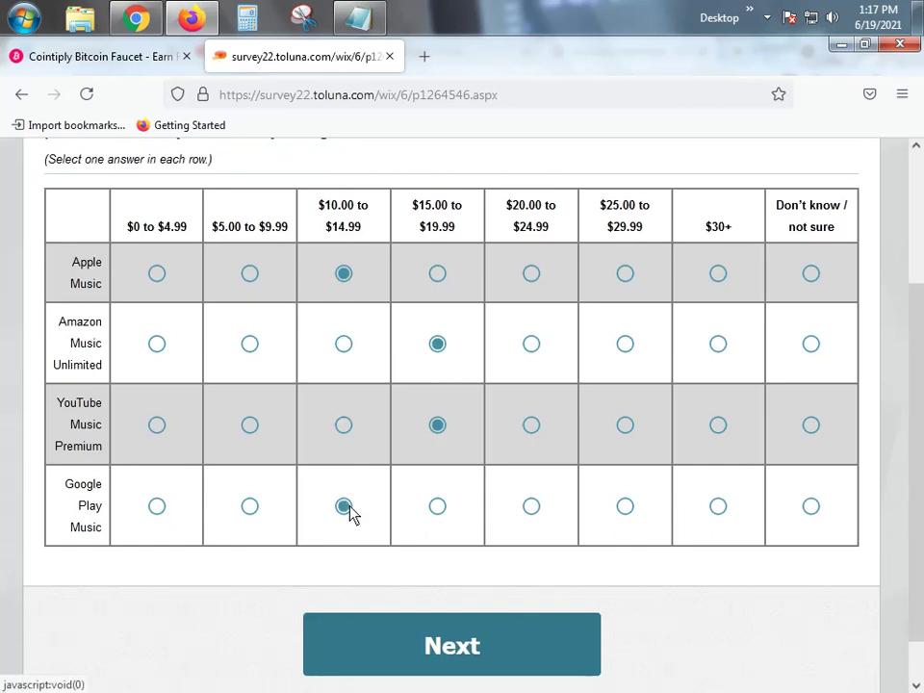
left_click(451, 645)
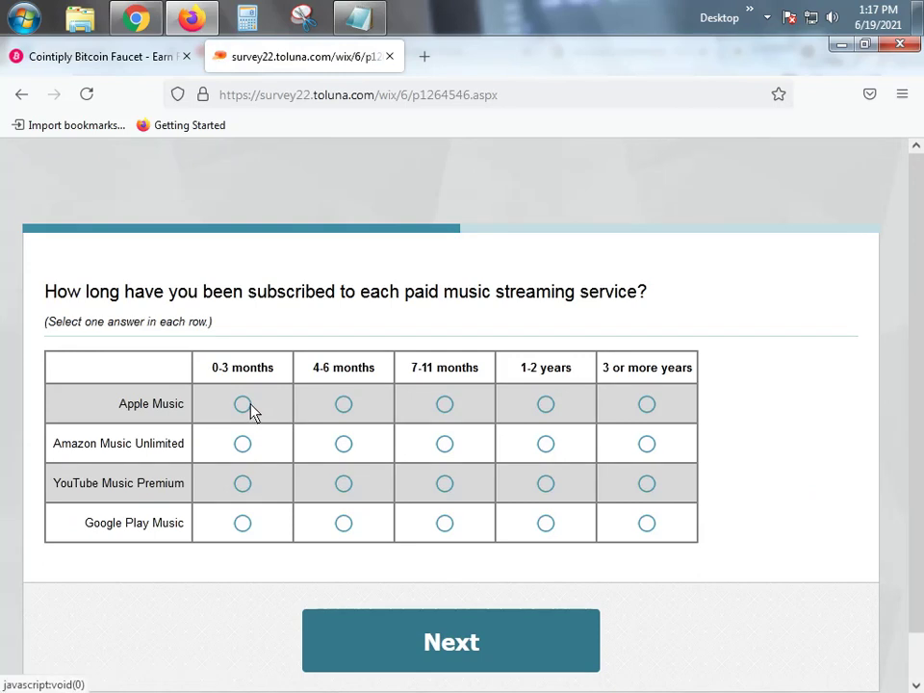
Set subscription length to 4-6 months for Apple Music, 0-3 months for Amazon and YouTube, 1-2 years for Google Play Music, and submit
left_click(345, 408)
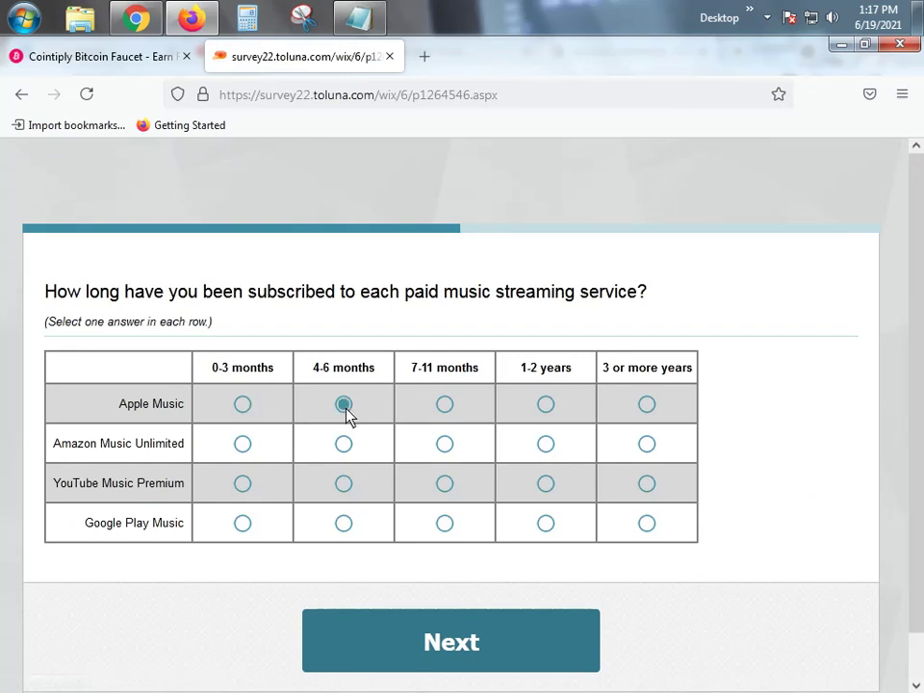
left_click(244, 445)
left_click(242, 483)
left_click(546, 523)
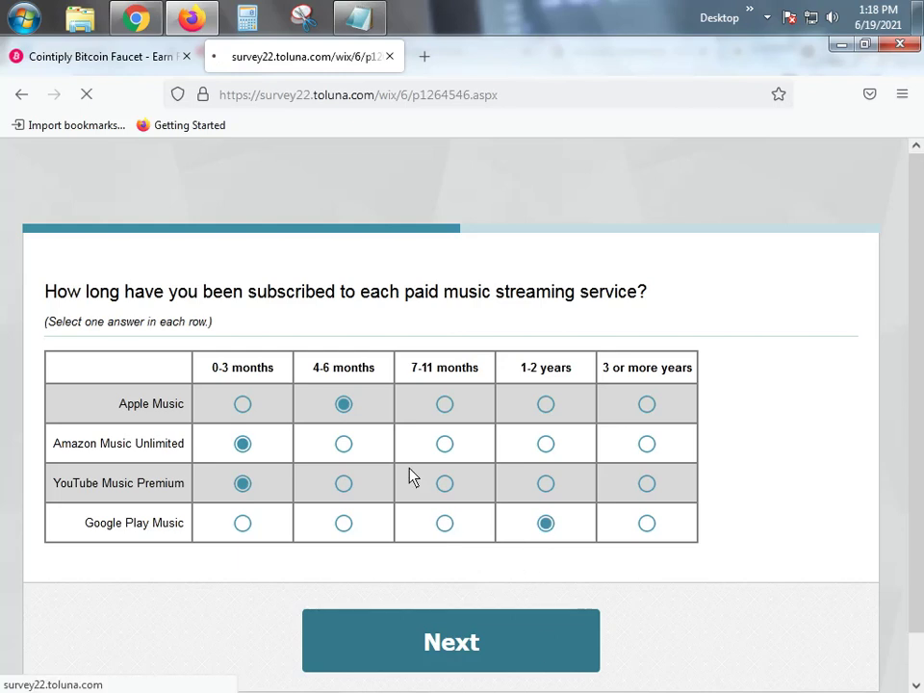
Rate the subscribed services "Extremely satisfied" and mark continuing to subscribe to them for the next 30 days "Extremely likely", submitting both questions
scroll(383, 482, "down", 2)
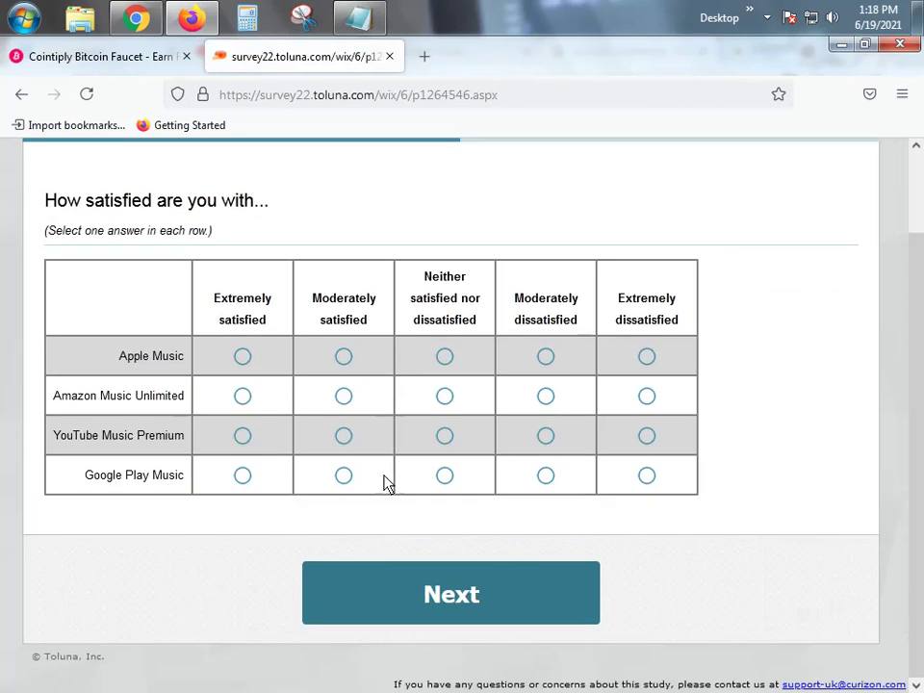
left_click(242, 356)
left_click(242, 400)
left_click(256, 487)
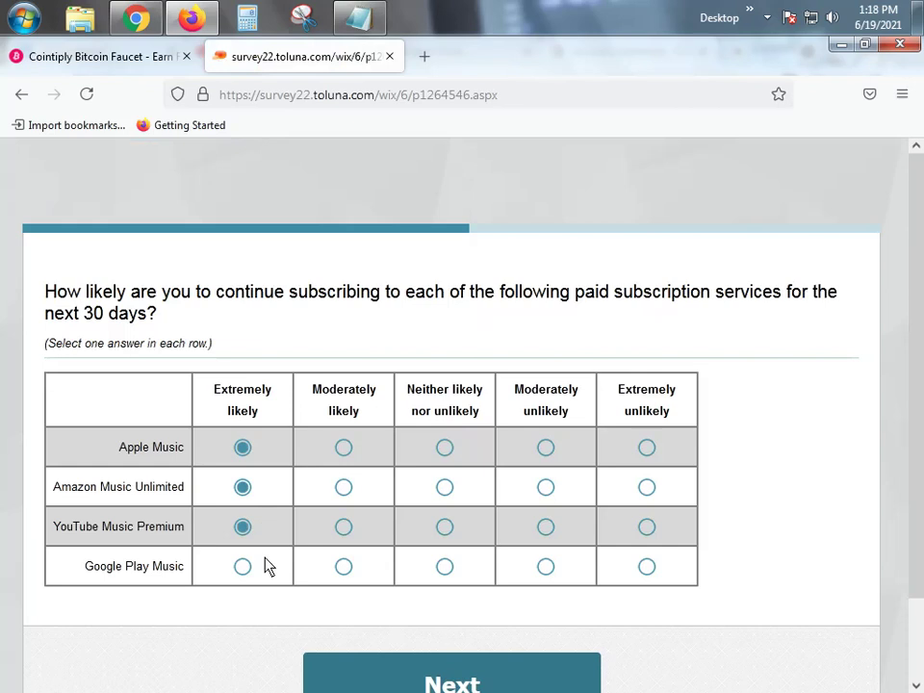
left_click(390, 684)
Mark switching and adding a paid service "Extremely likely", choose "Probably would consider it" for Spotify Premium, and submit both questions
scroll(435, 373, "down", 2)
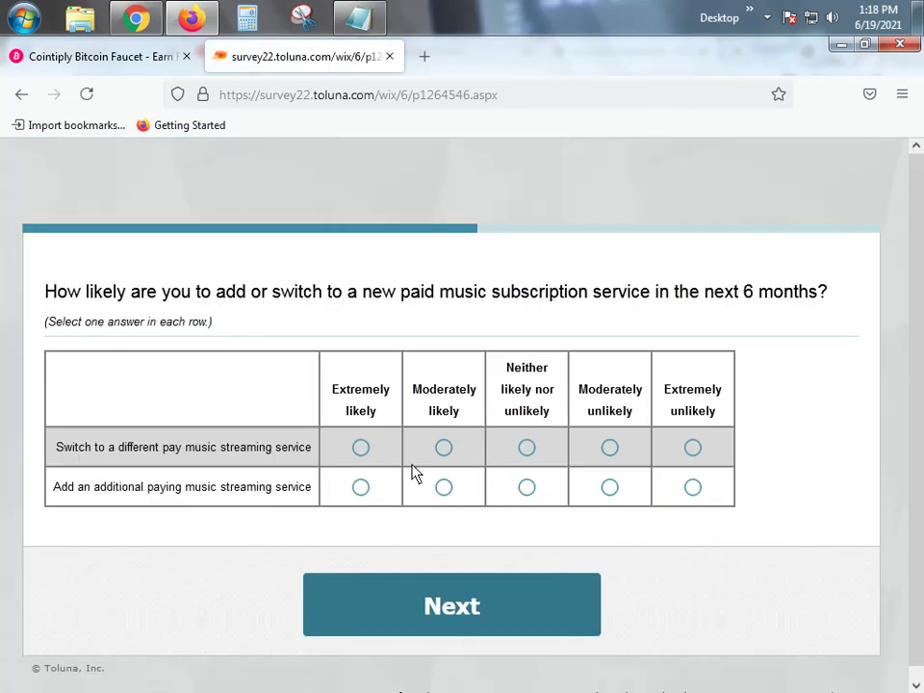
left_click(361, 448)
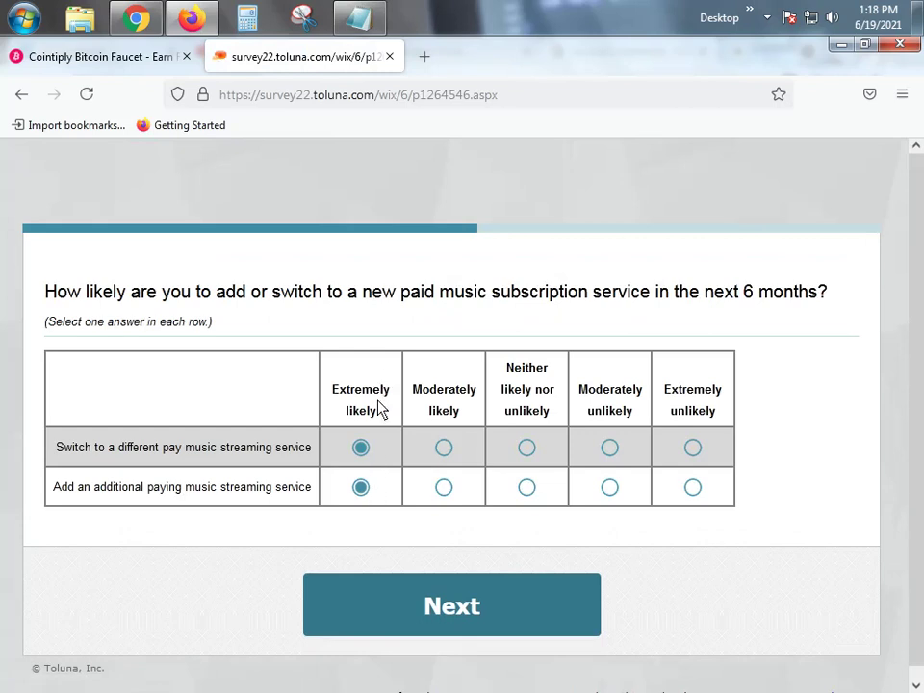
left_click(433, 608)
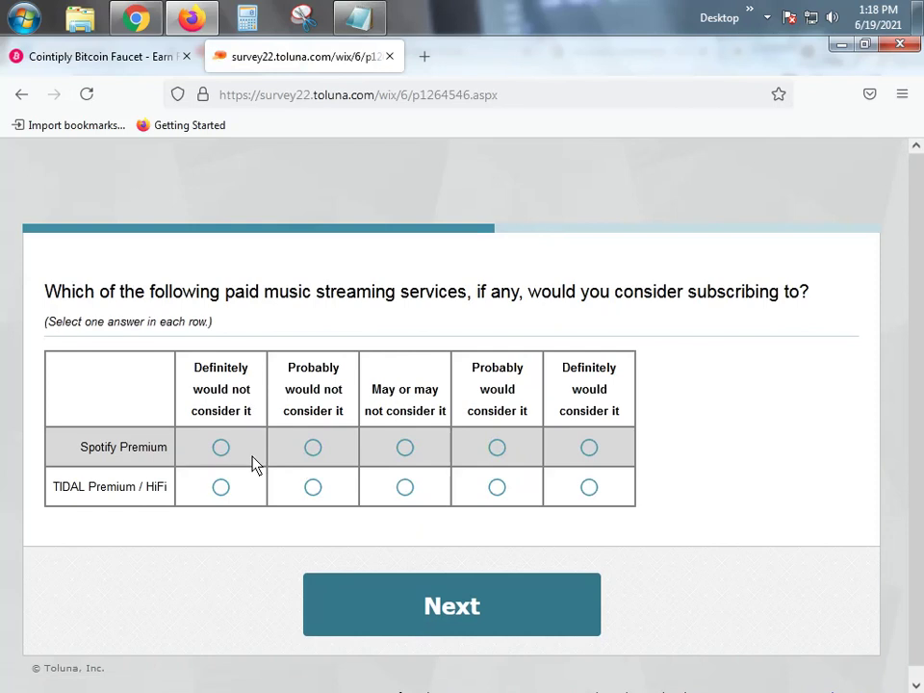
left_click(495, 446)
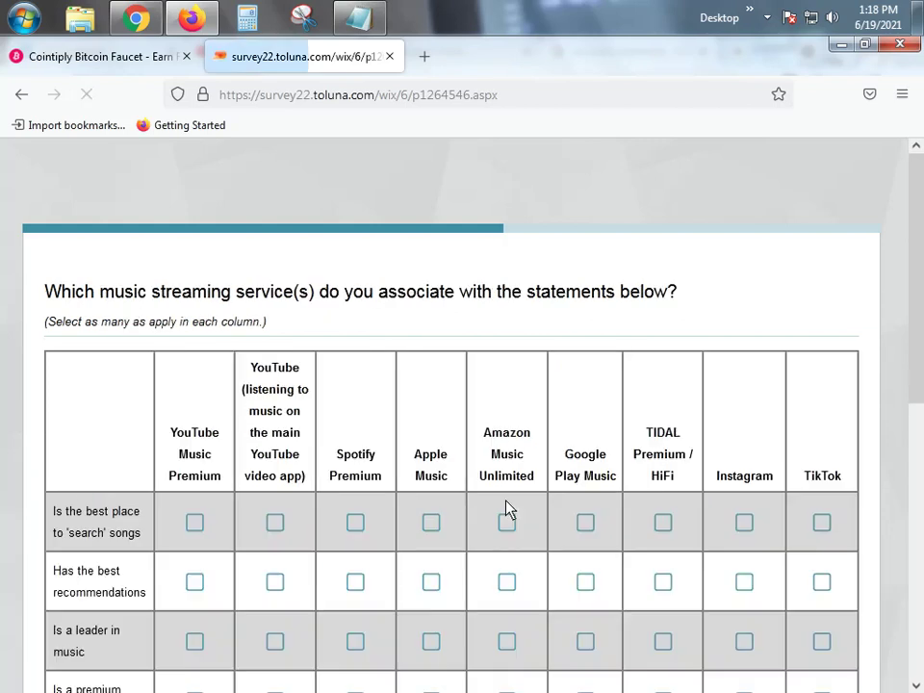
Associate "Is the best place to 'search' songs" with every service except TIDAL, Instagram and TikTok
scroll(433, 530, "down", 3)
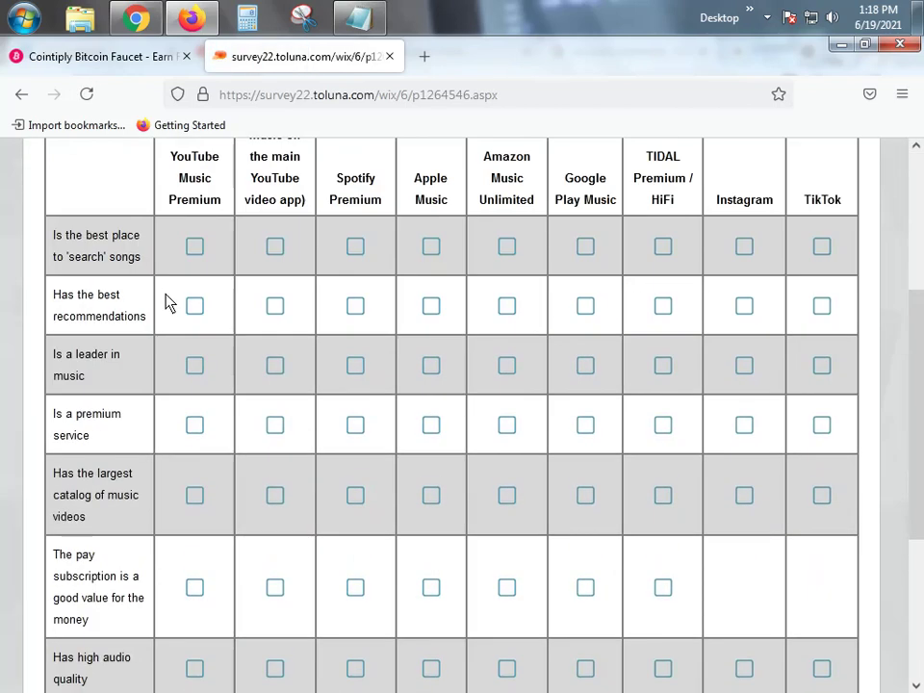
left_click(194, 246)
scroll(274, 361, "up", 1)
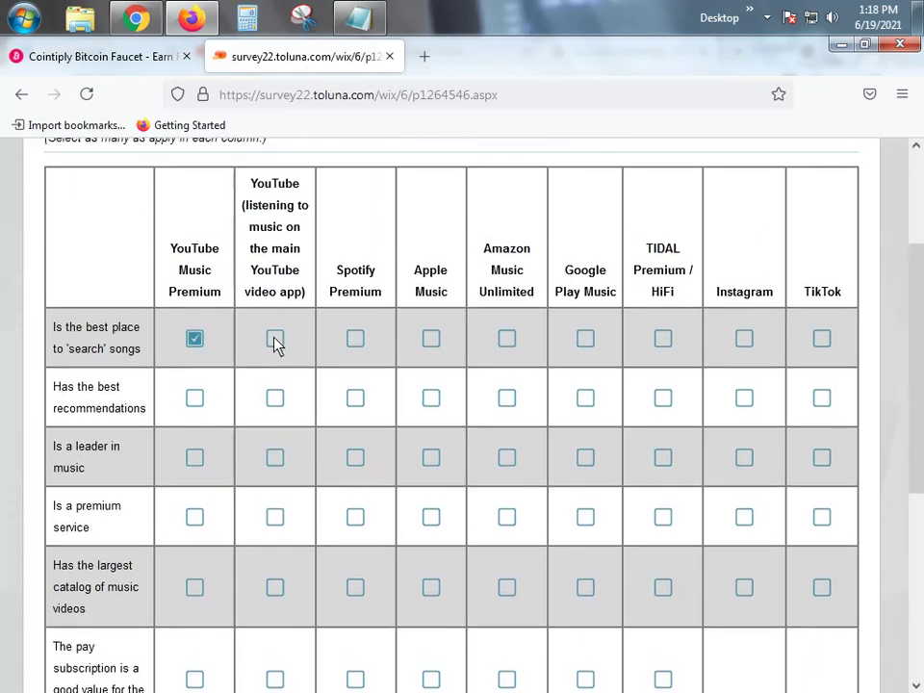
left_click(274, 342)
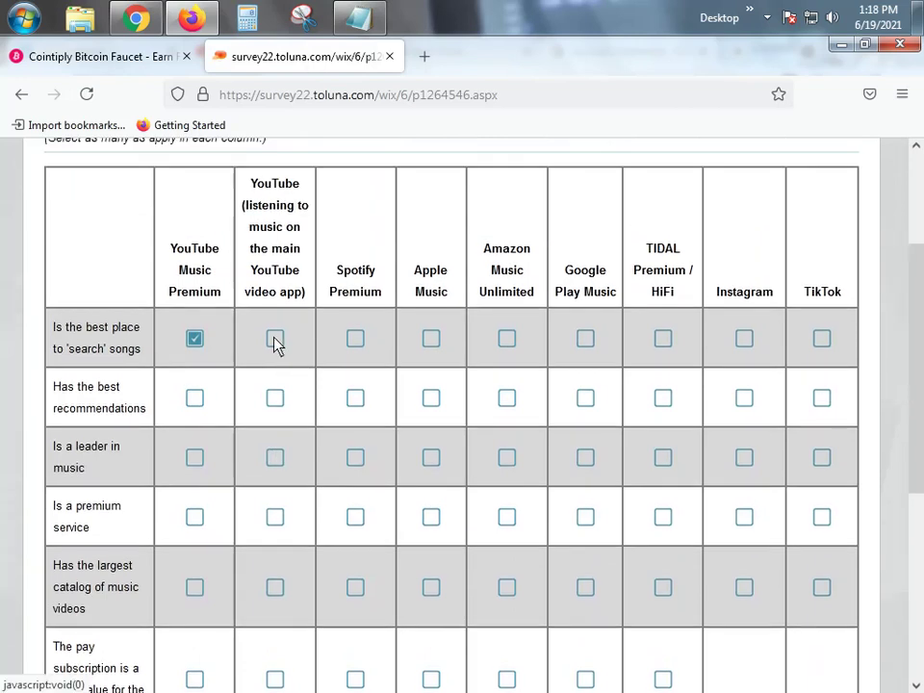
left_click(356, 341)
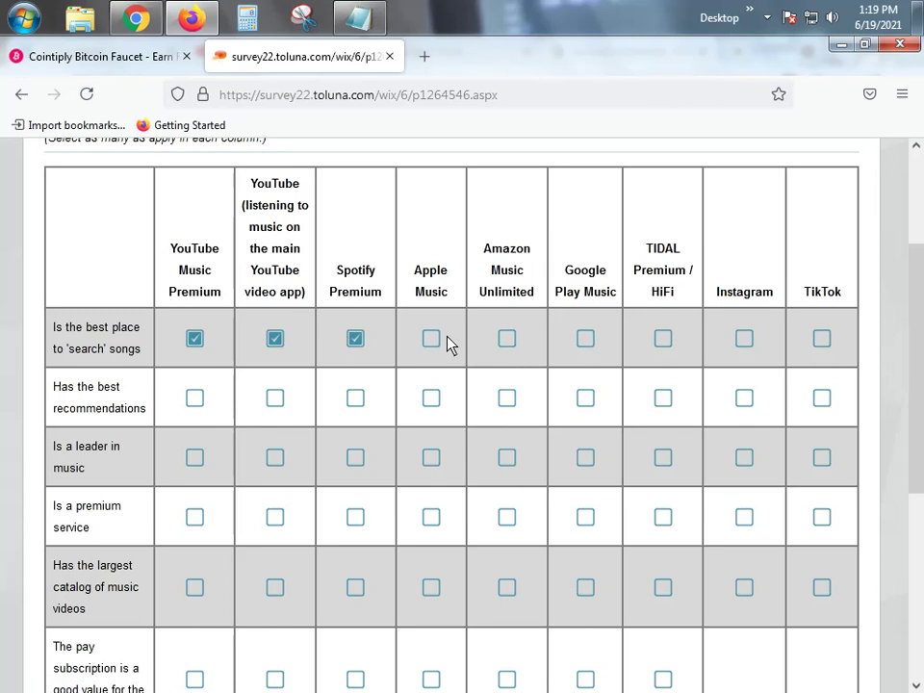
left_click(430, 339)
left_click(506, 340)
left_click(585, 339)
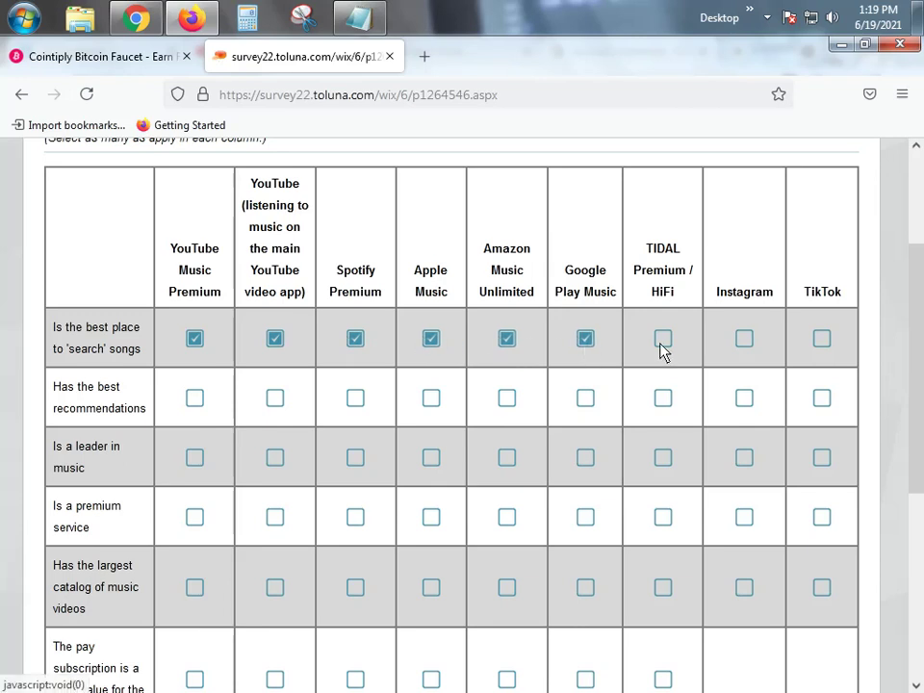
left_click(741, 343)
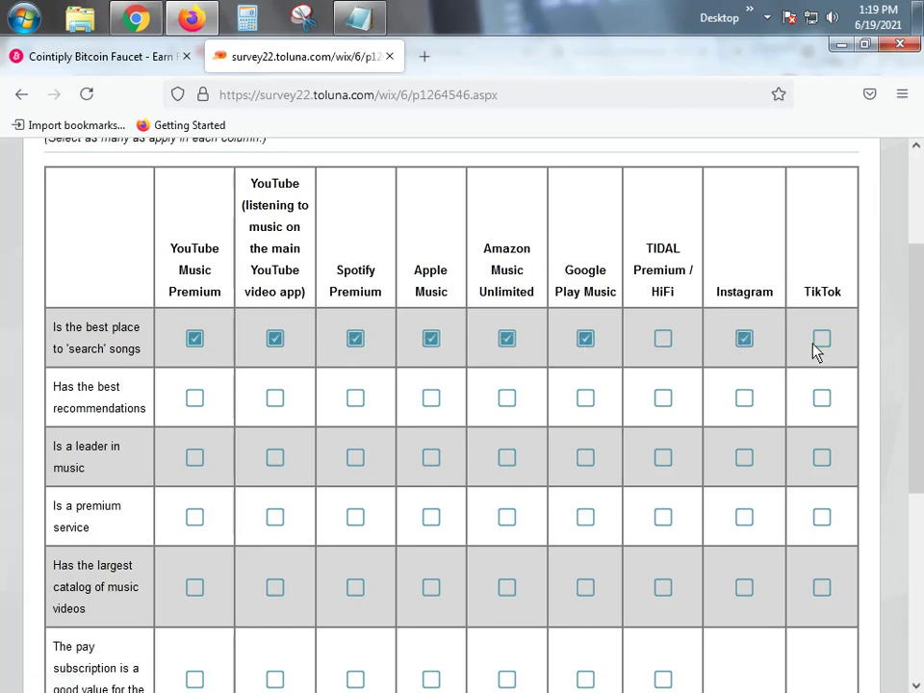
left_click(741, 340)
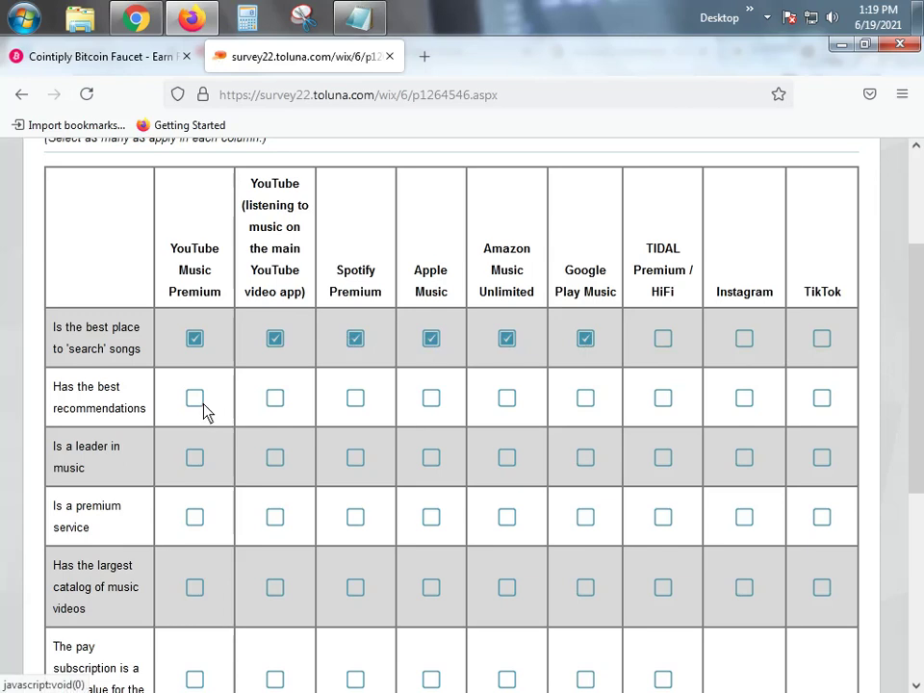
Associate the statement "Has the best recommendations" with all nine services in the grid
left_click(196, 401)
left_click(275, 400)
left_click(355, 400)
left_click(431, 400)
left_click(507, 400)
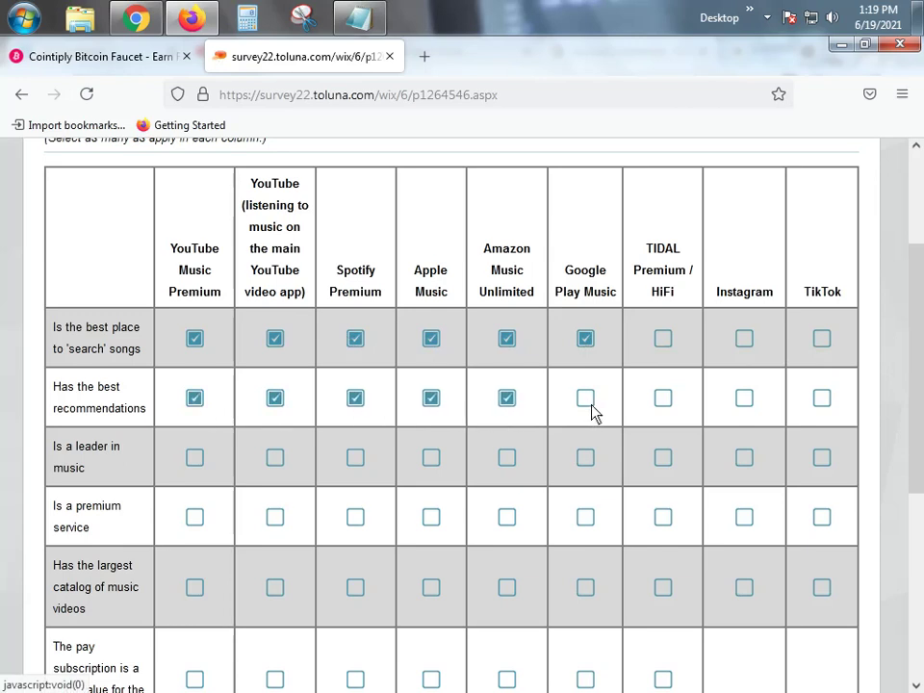
left_click(585, 398)
left_click(663, 398)
left_click(744, 399)
left_click(821, 399)
Associate the statement "Is easy to use" with all nine services in the grid
scroll(679, 469, "down", 5)
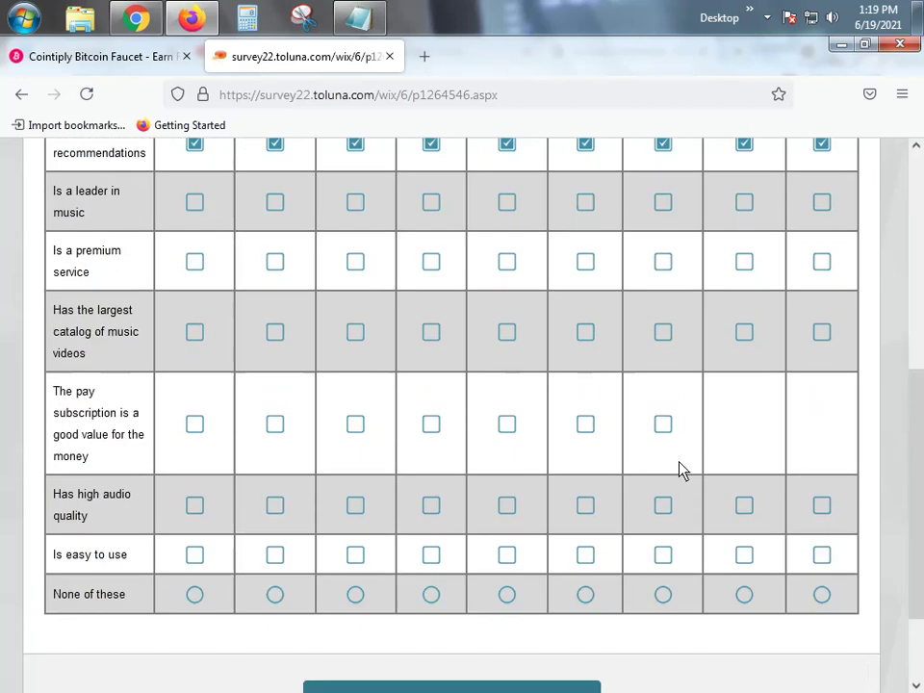
scroll(680, 470, "down", 2)
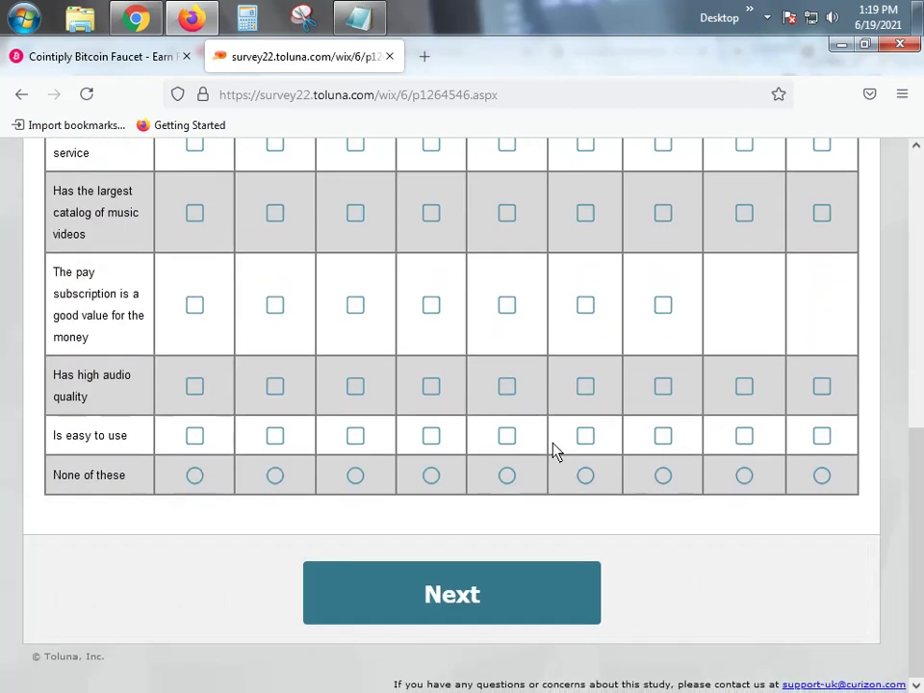
left_click(194, 436)
left_click(275, 436)
left_click(356, 436)
left_click(431, 436)
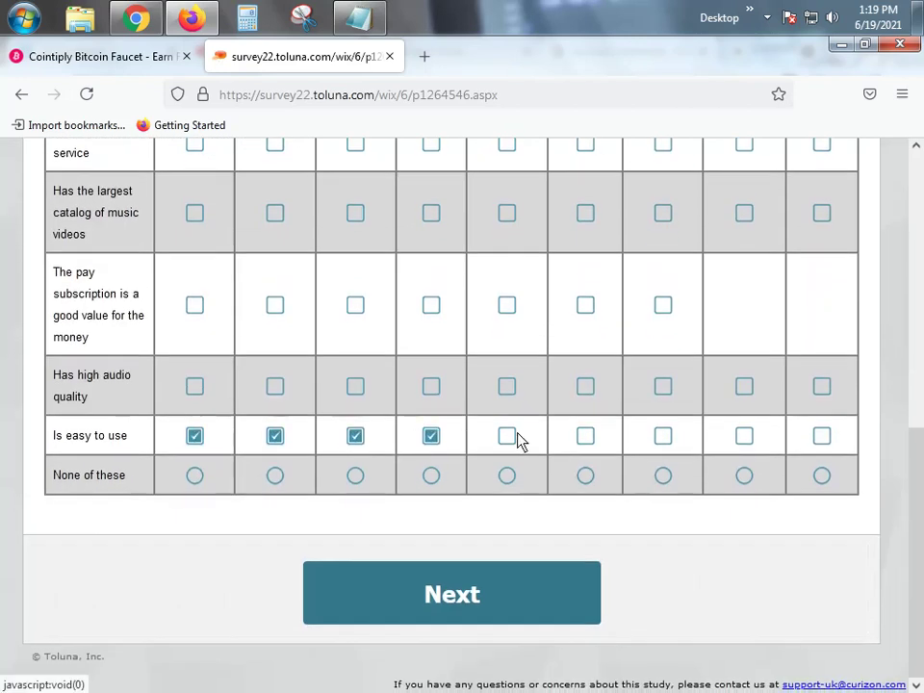
left_click(507, 436)
left_click(585, 436)
left_click(663, 436)
left_click(744, 436)
left_click(821, 436)
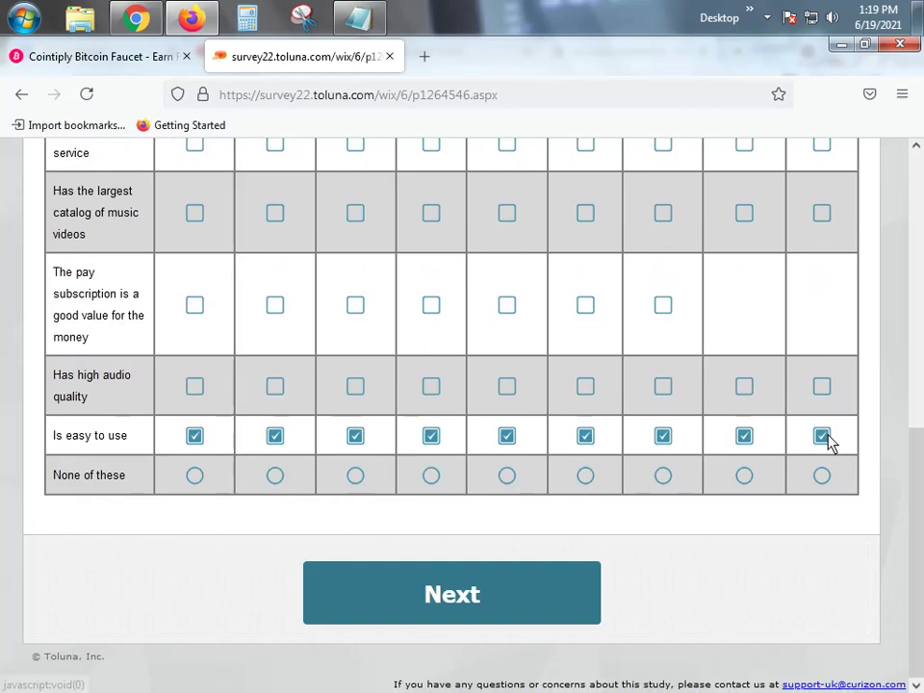
Associate the statement "Has high audio quality" with all nine services in the grid
scroll(649, 446, "up", 1)
left_click(195, 479)
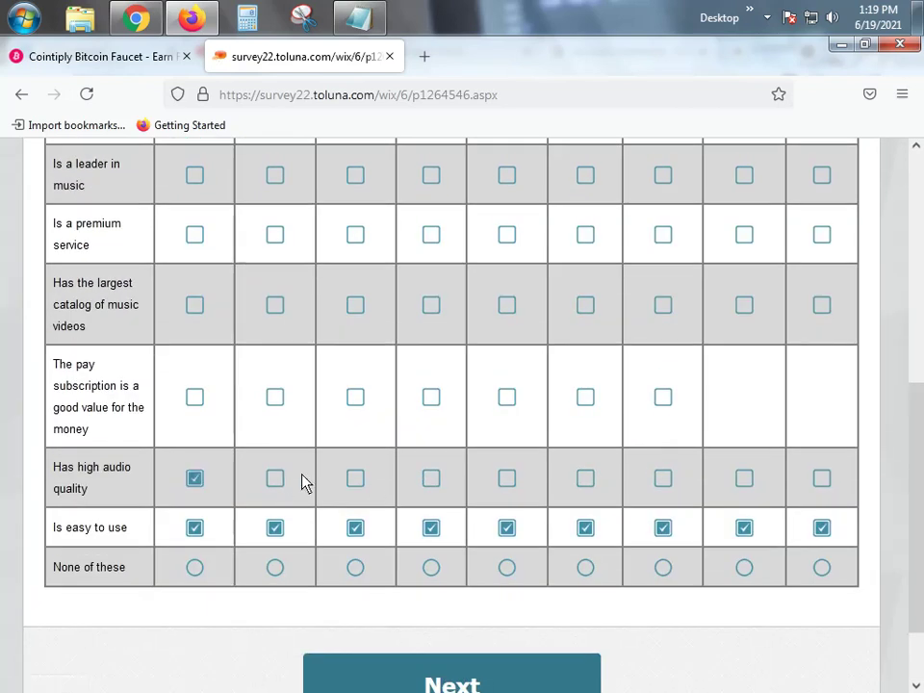
left_click(275, 478)
left_click(355, 479)
left_click(431, 478)
left_click(507, 478)
left_click(585, 478)
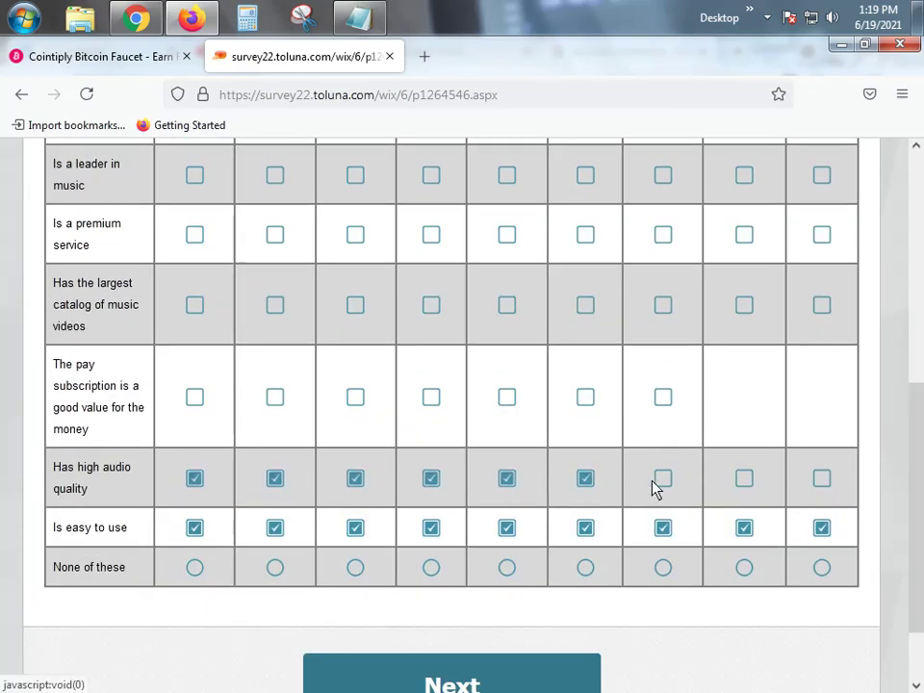
left_click(663, 479)
left_click(744, 478)
left_click(820, 479)
Associate "The pay subscription is a good value for the money" with every available service except TIDAL Premium / HiFi
scroll(677, 482, "up", 3)
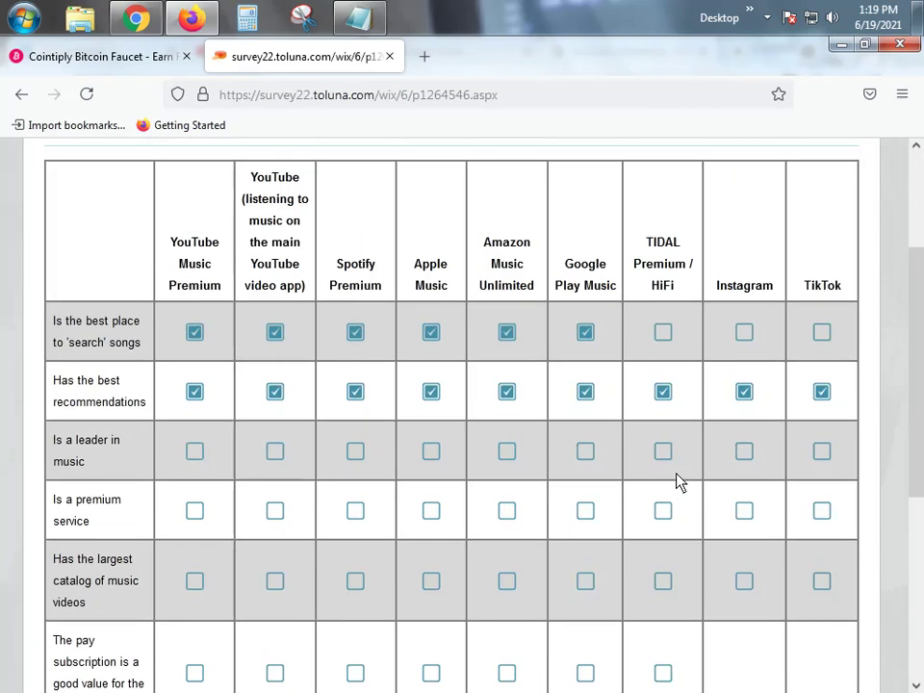
scroll(677, 482, "down", 2)
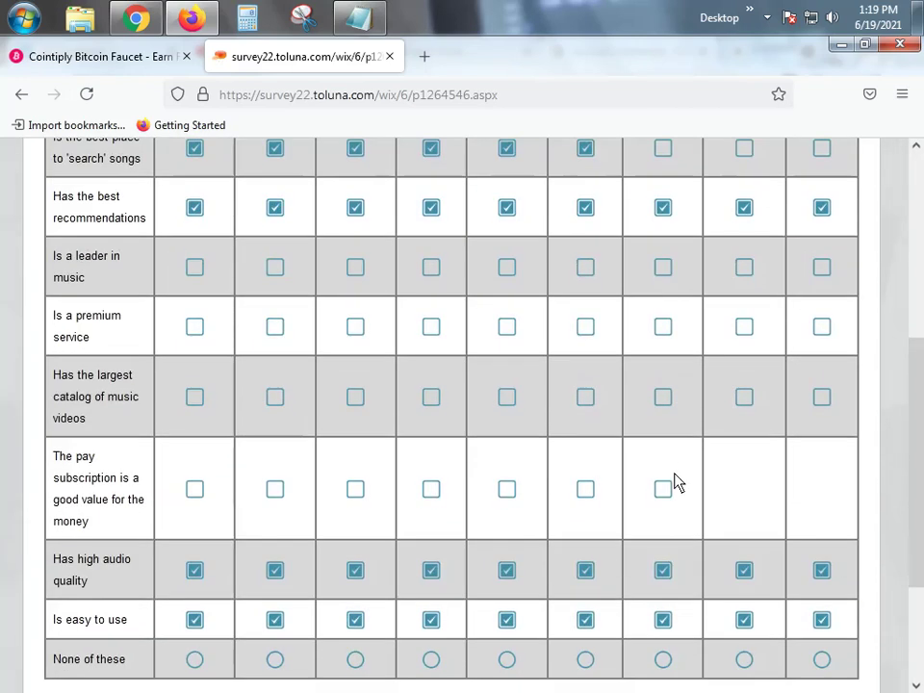
left_click(585, 489)
left_click(507, 489)
left_click(431, 489)
left_click(355, 489)
left_click(275, 488)
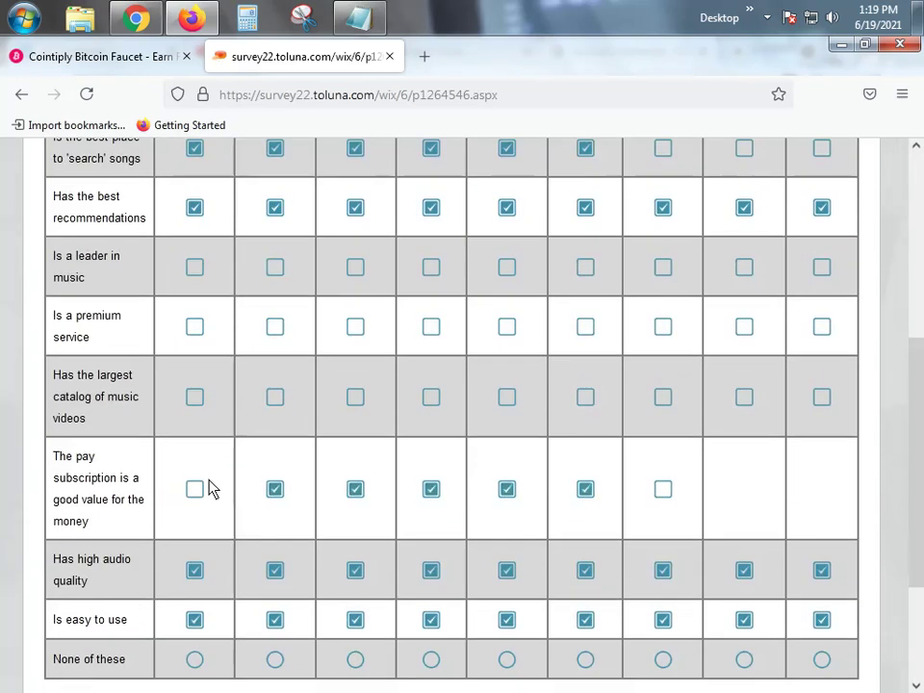
left_click(194, 489)
Associate the statement "Has the largest catalog of music videos" with all nine services in the grid
left_click(195, 397)
left_click(275, 396)
left_click(355, 396)
left_click(431, 397)
left_click(507, 396)
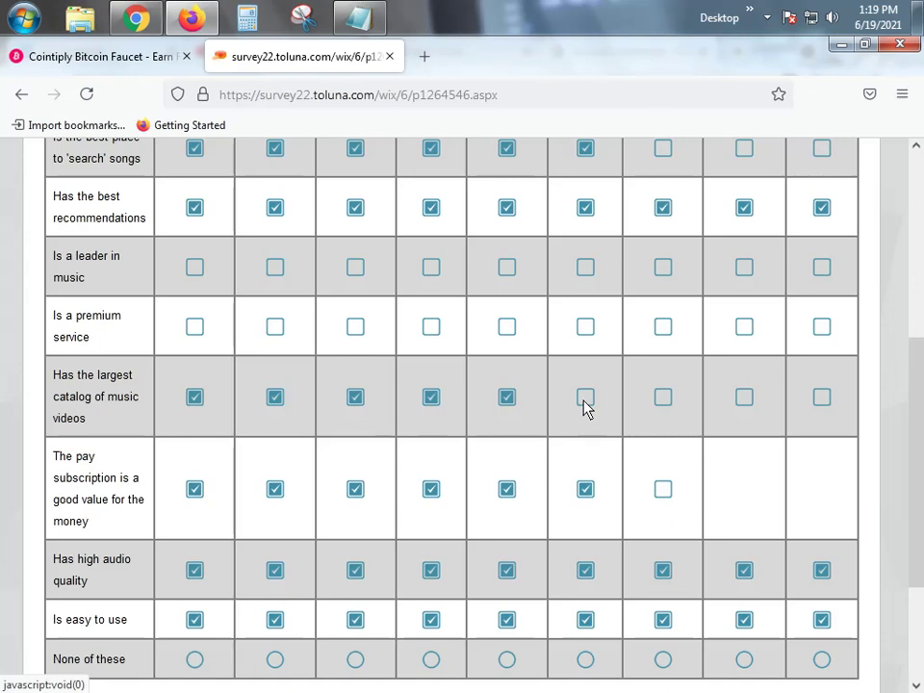
left_click(585, 397)
left_click(663, 397)
left_click(744, 396)
left_click(821, 396)
Associate the statement "Is a premium service" with all nine services in the grid
left_click(821, 327)
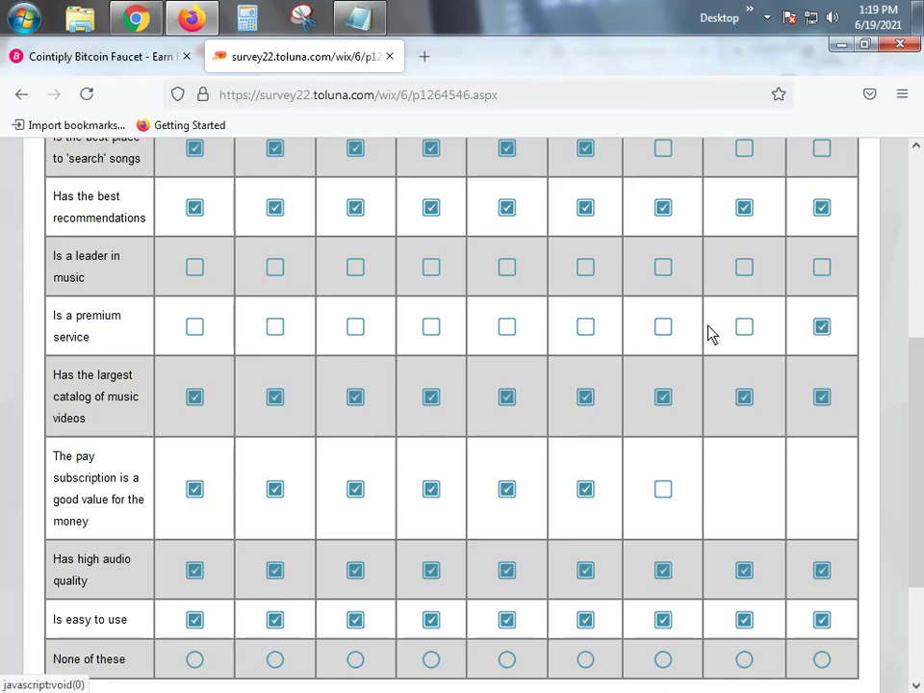
left_click(744, 326)
left_click(663, 326)
left_click(585, 326)
left_click(507, 326)
left_click(431, 327)
left_click(356, 326)
left_click(275, 326)
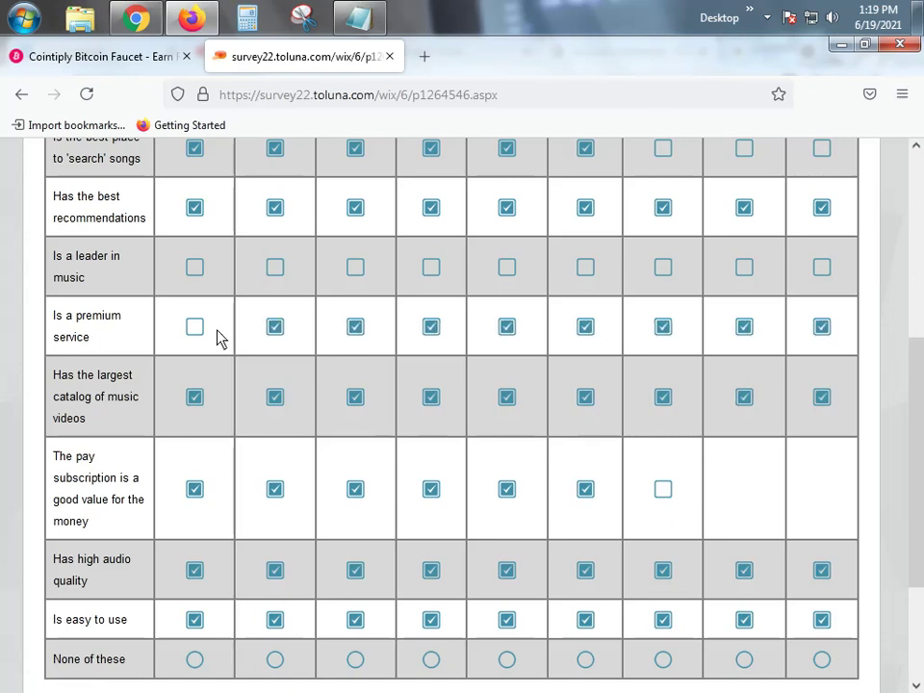
left_click(195, 326)
Associate the statement "Is a leader in music" with all nine services in the grid
left_click(194, 267)
left_click(276, 266)
left_click(355, 267)
left_click(431, 266)
left_click(507, 266)
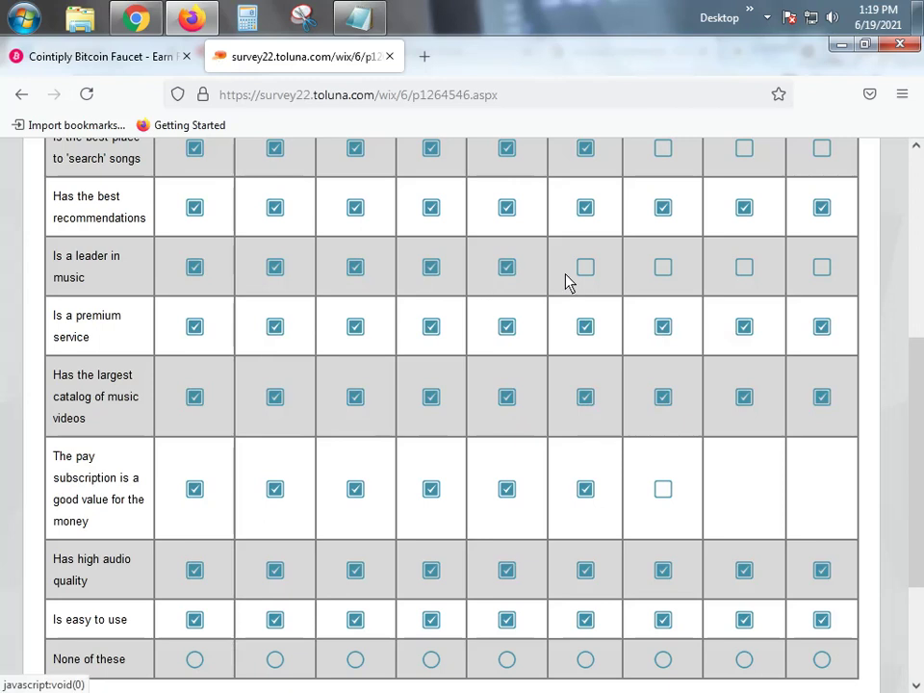
left_click(585, 266)
left_click(663, 266)
left_click(744, 266)
left_click(821, 266)
Associate "Is the best place to 'search' songs" with TIDAL Premium / HiFi, Instagram and TikTok as well
scroll(777, 308, "up", 2)
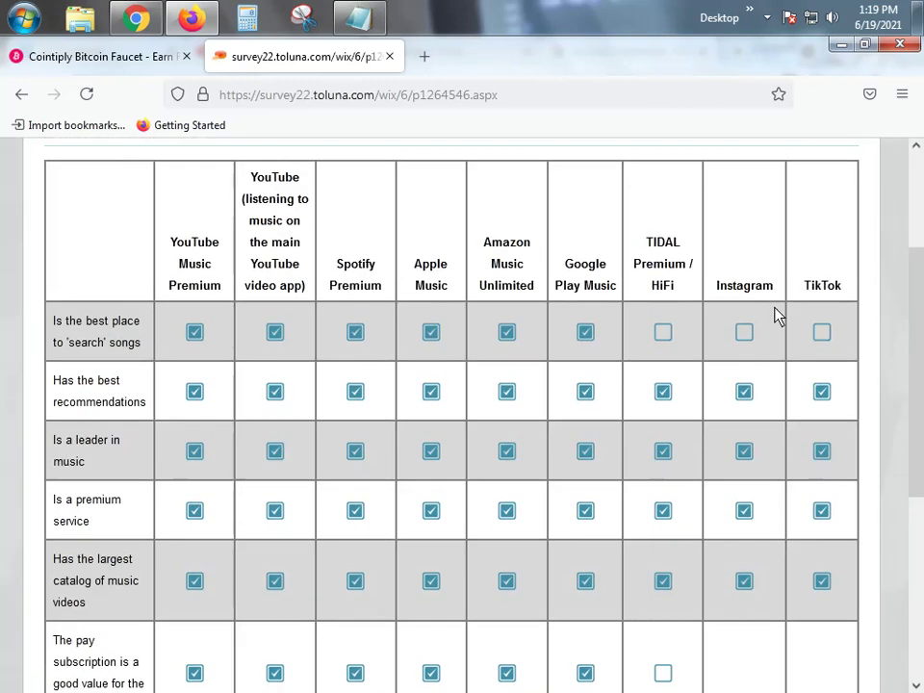
left_click(663, 332)
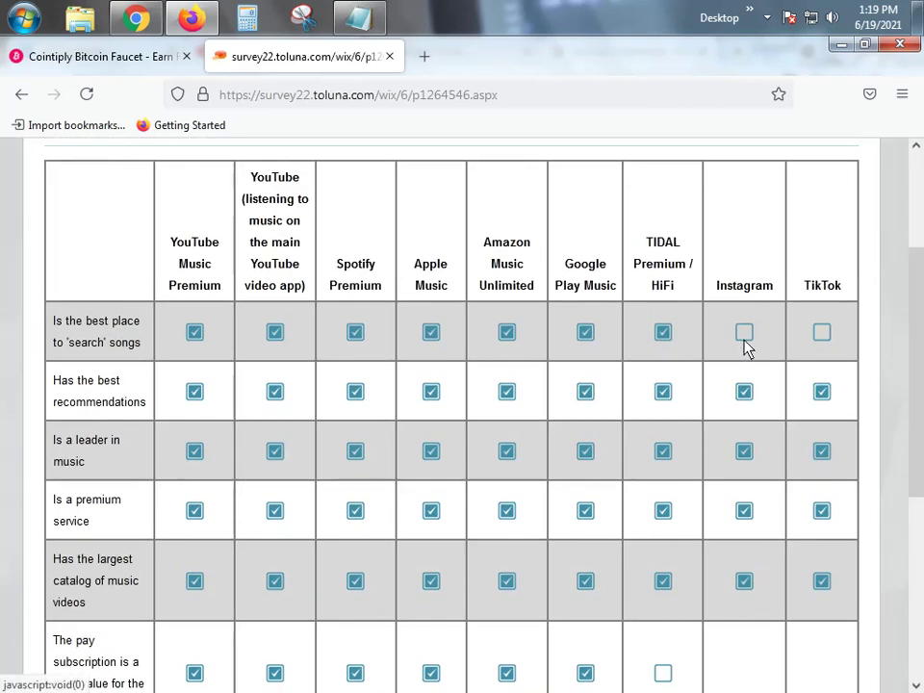
left_click(743, 332)
left_click(821, 333)
Associate "The pay subscription is a good value for the money" with TIDAL Premium / HiFi and submit the page
scroll(799, 417, "down", 4)
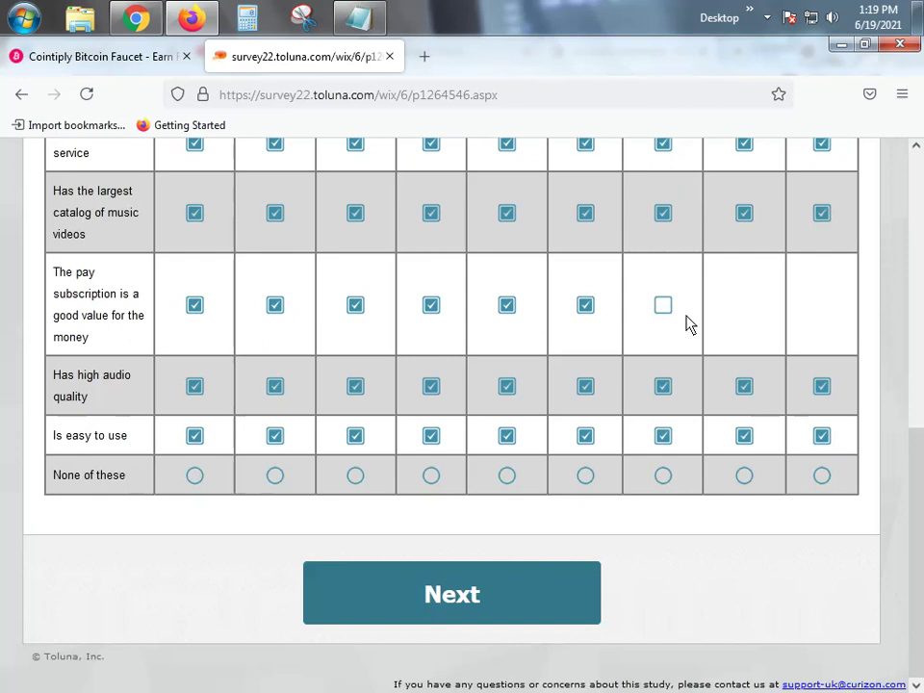
left_click(686, 328)
scroll(541, 498, "up", 1)
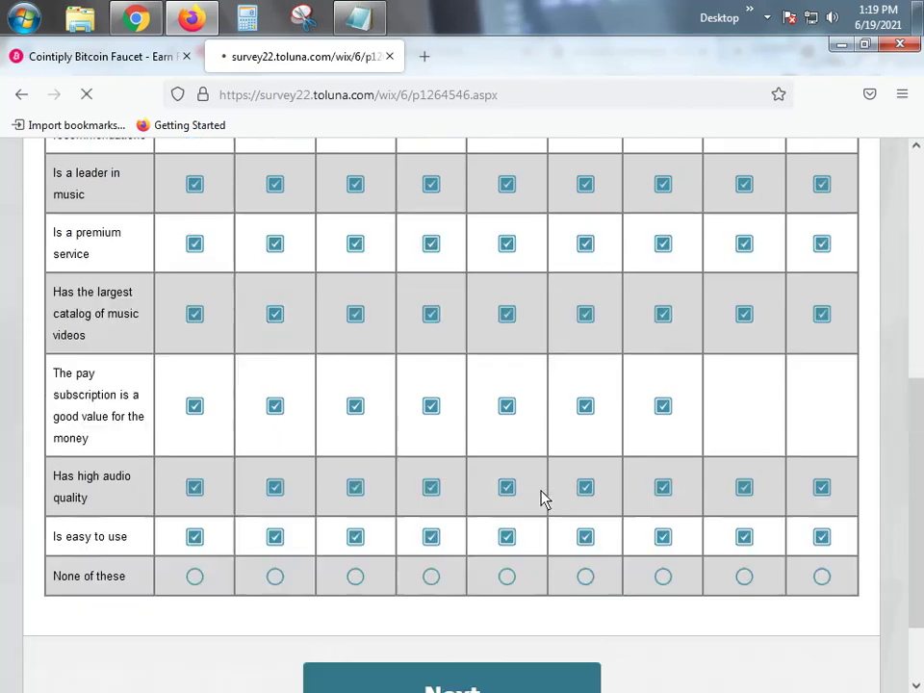
scroll(541, 498, "up", 5)
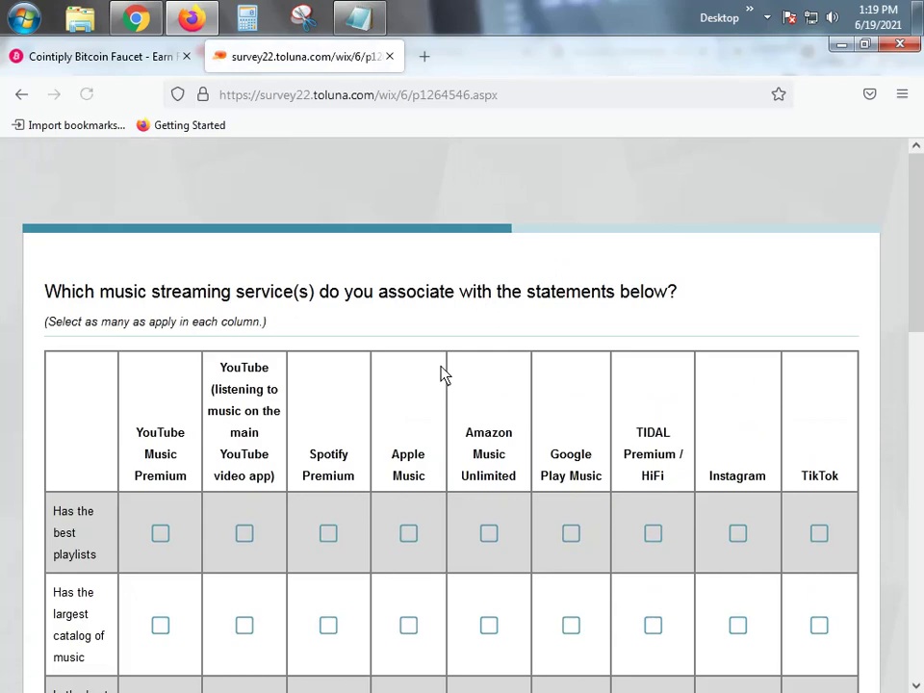
Associate the statement "Has the best playlists" with all nine services in the new grid
scroll(446, 326, "down", 2)
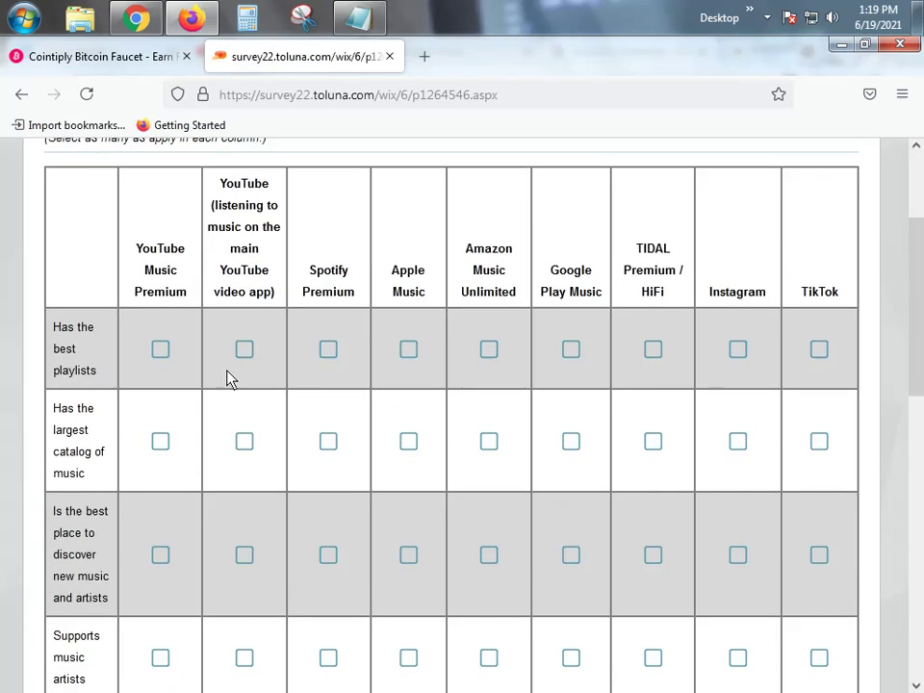
left_click(160, 351)
left_click(245, 350)
left_click(328, 351)
left_click(408, 351)
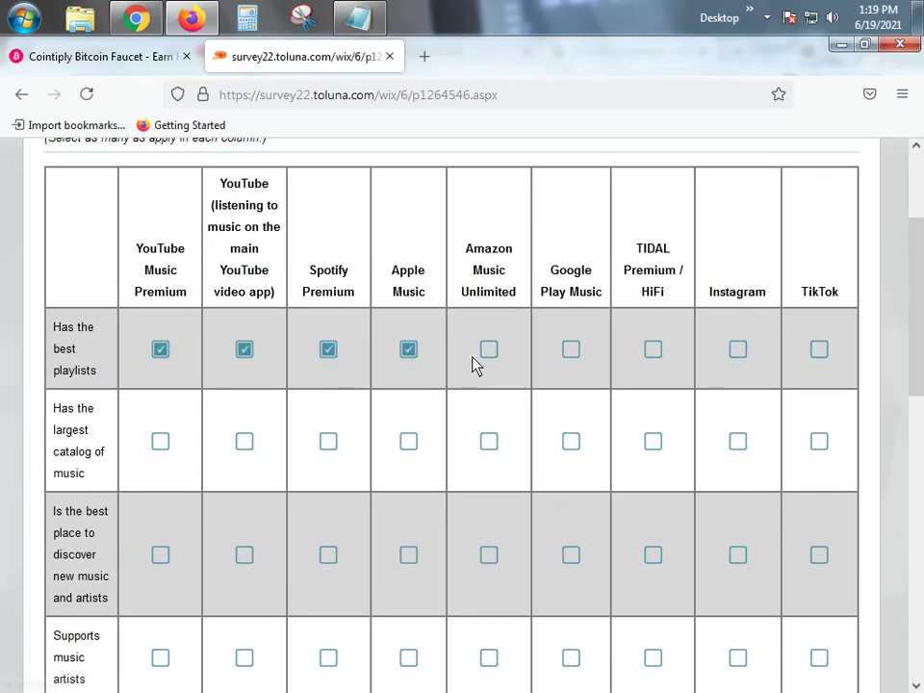
left_click(488, 350)
left_click(571, 351)
left_click(652, 350)
left_click(737, 350)
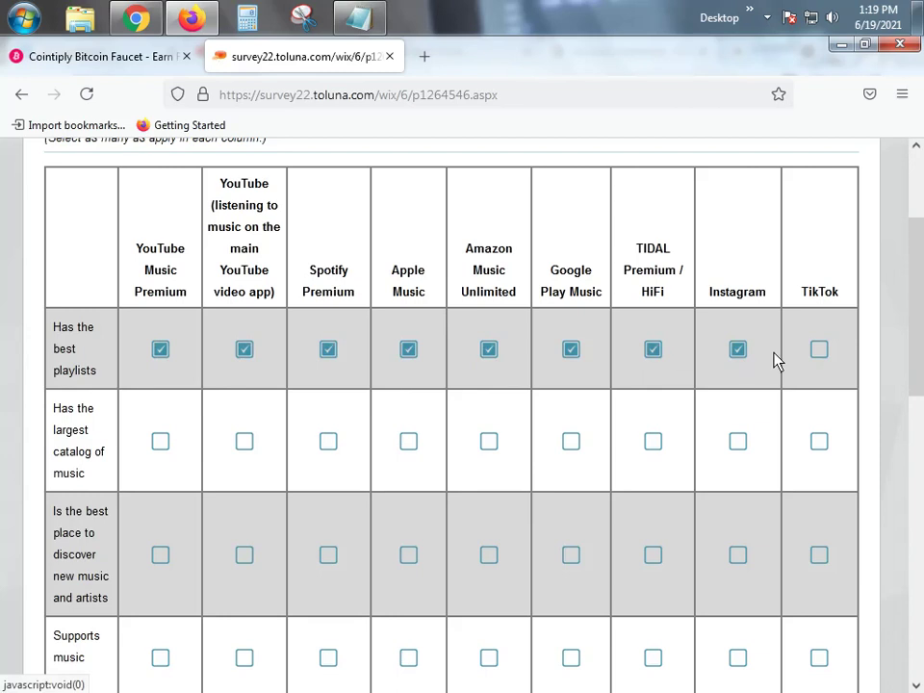
left_click(819, 349)
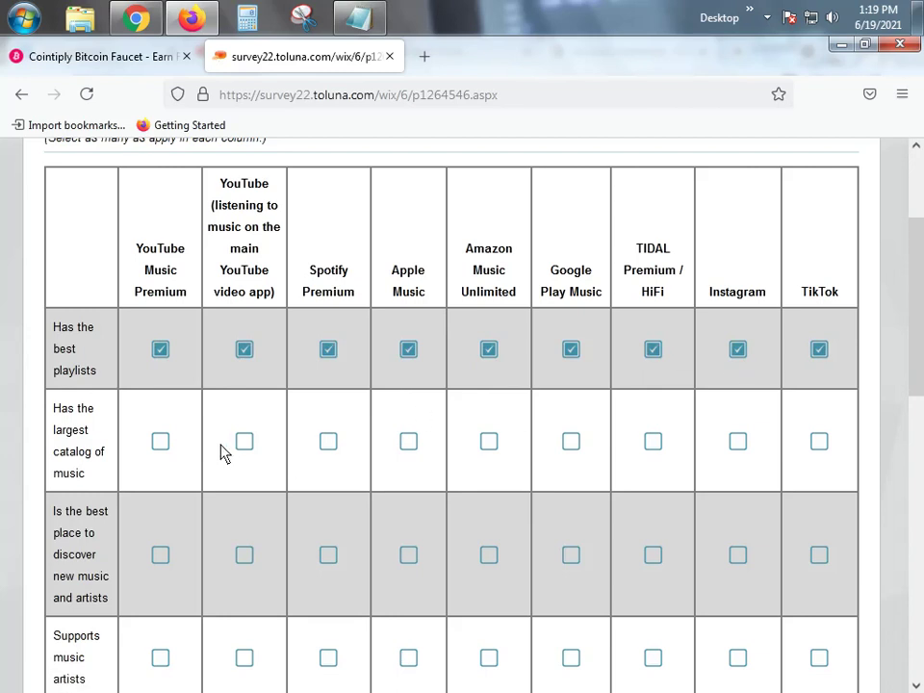
Associate "Has the largest catalog of music" with the six services from YouTube Music Premium through Google Play Music
left_click(160, 440)
left_click(244, 443)
left_click(328, 443)
left_click(406, 444)
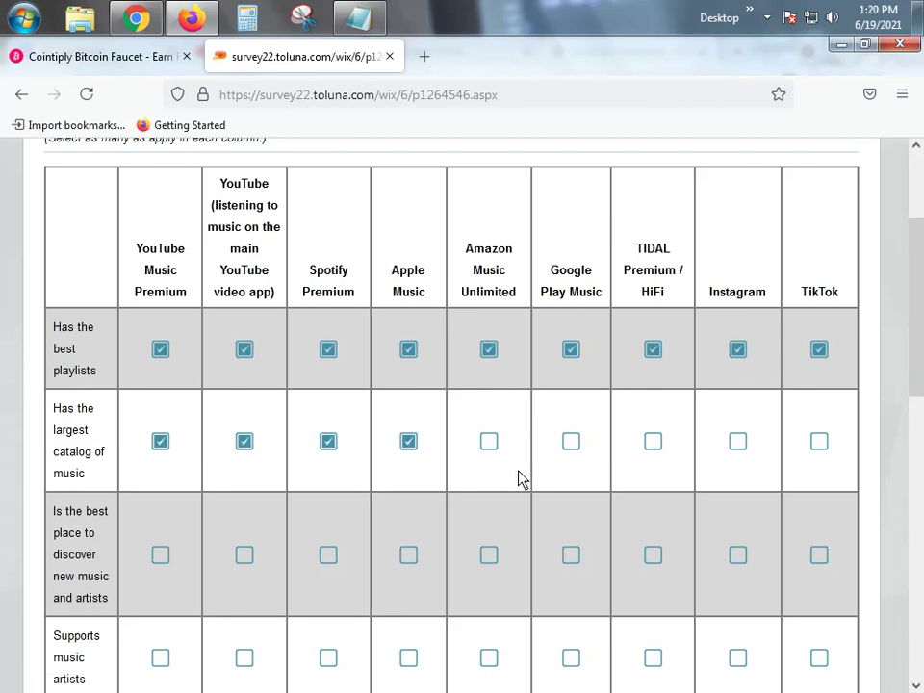
left_click(489, 440)
left_click(570, 441)
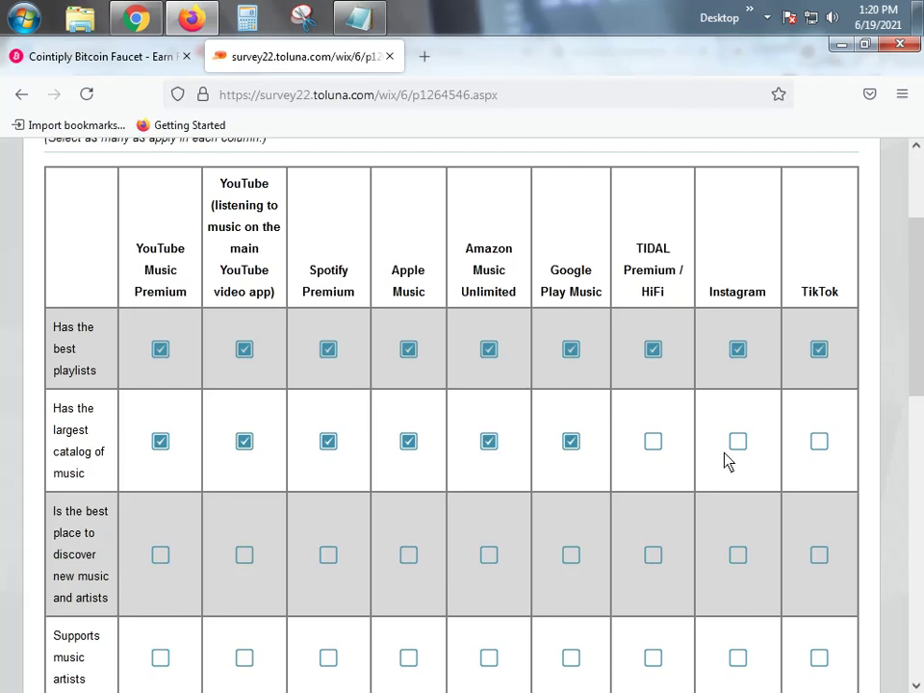
Associate "Is the best place to discover new music and artists" with every service except Instagram and TikTok
scroll(736, 462, "down", 2)
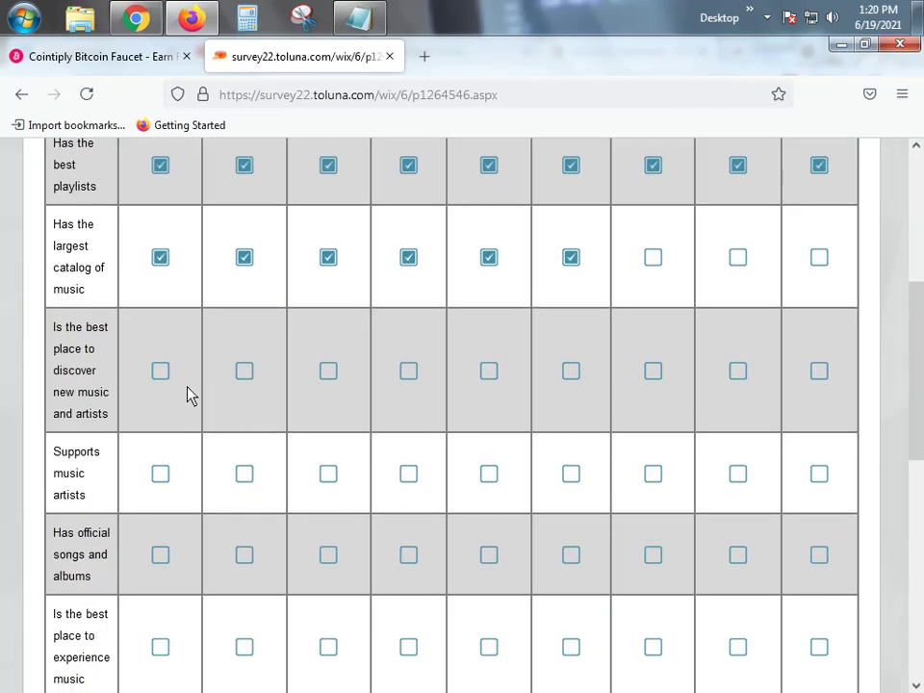
left_click(159, 372)
left_click(243, 372)
left_click(328, 372)
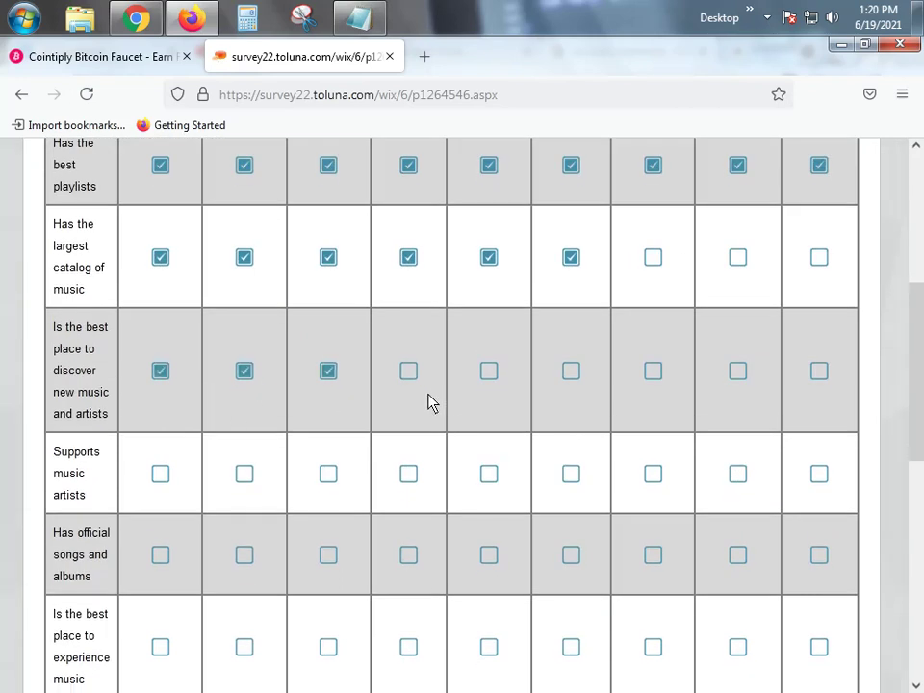
left_click(408, 372)
left_click(489, 372)
left_click(571, 373)
left_click(651, 390)
Associate "Supports music artists" with the six services from YouTube Music Premium through Google Play Music
scroll(496, 485, "down", 1)
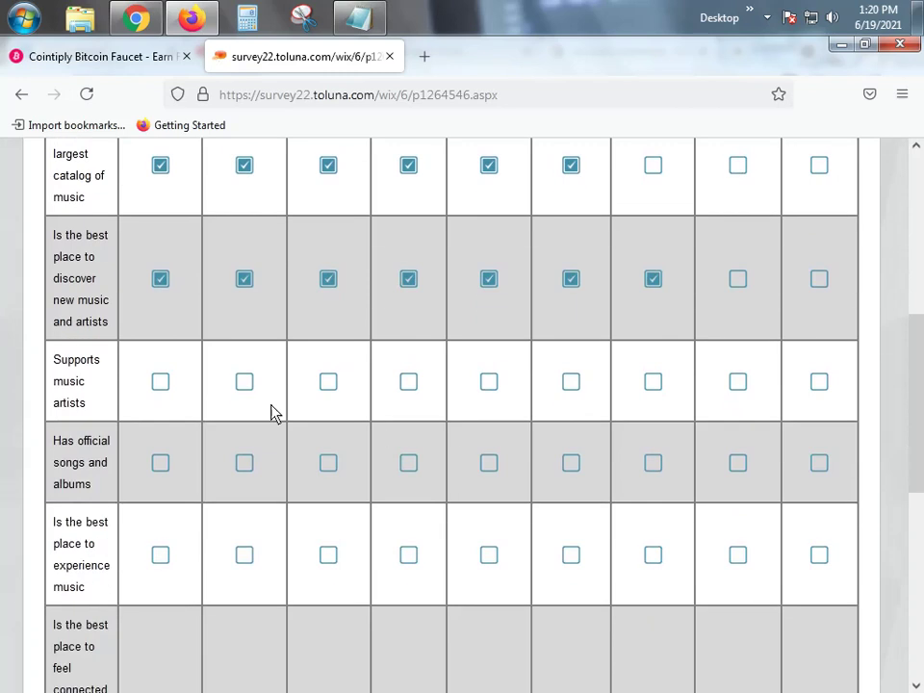
left_click(159, 381)
left_click(246, 383)
left_click(408, 382)
left_click(328, 382)
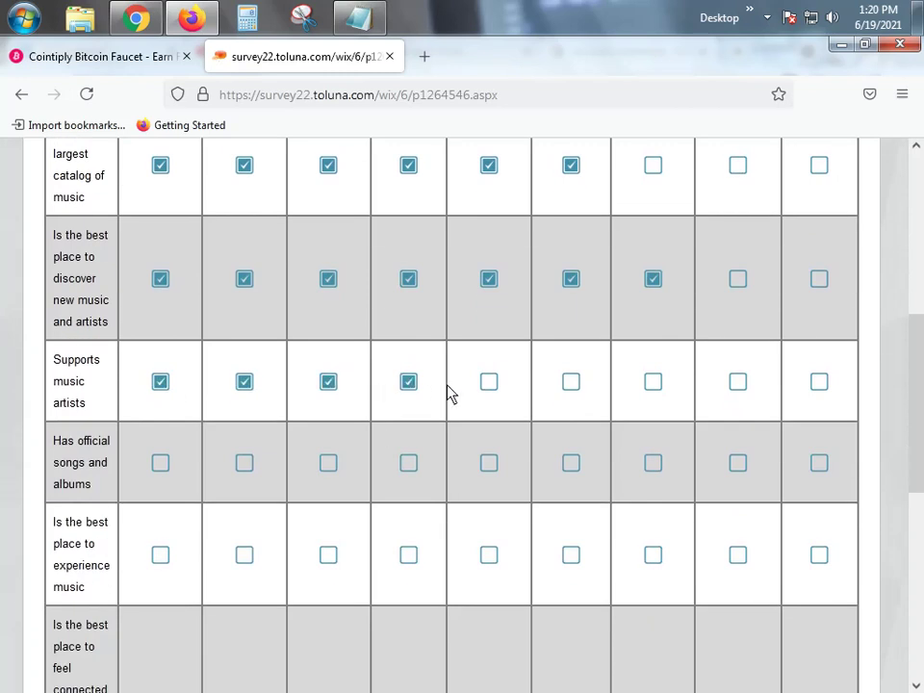
left_click(489, 382)
left_click(570, 382)
Associate "Has official songs and albums" with YouTube Music Premium, YouTube, Spotify Premium, Apple Music and Google Play Music
left_click(160, 463)
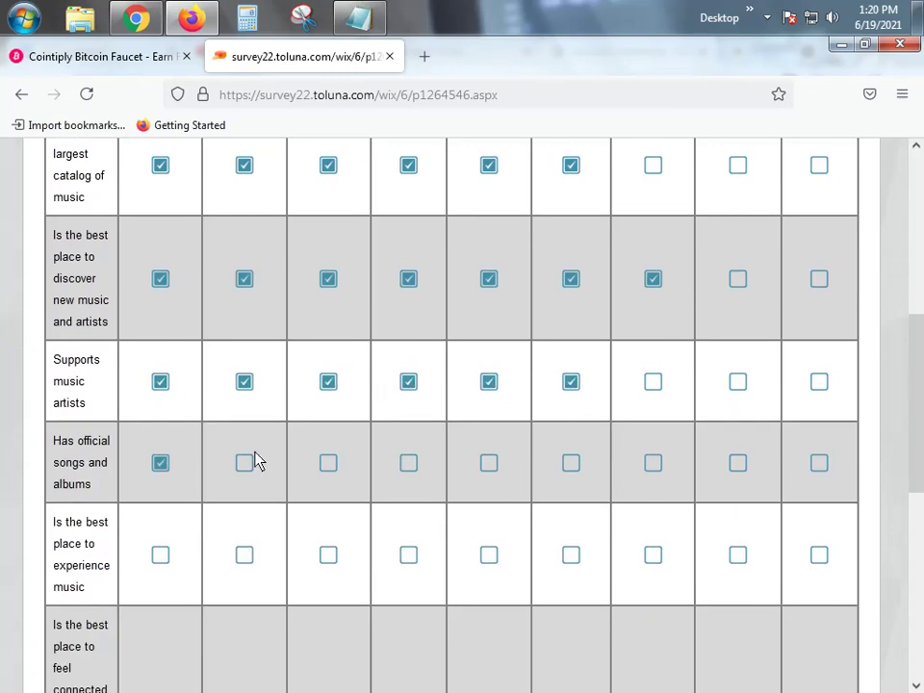
left_click(243, 462)
left_click(408, 463)
left_click(328, 462)
left_click(571, 463)
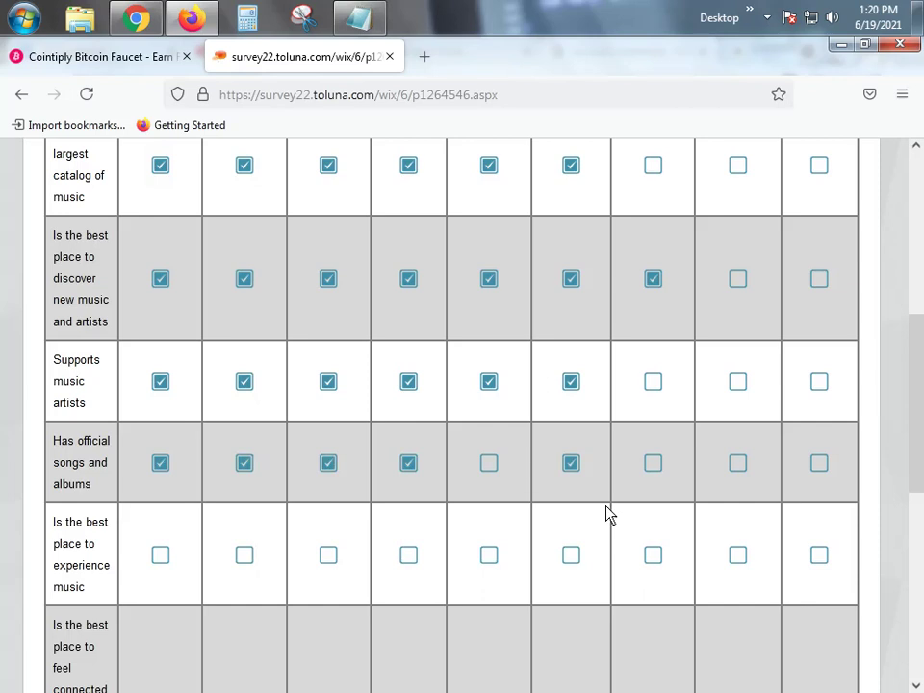
Associate "Is the best place to experience music" with YouTube Music Premium, YouTube, Apple Music, Amazon Music Unlimited, Google Play Music and TIDAL Premium / HiFi
left_click(652, 554)
left_click(571, 554)
left_click(488, 554)
left_click(408, 554)
left_click(244, 554)
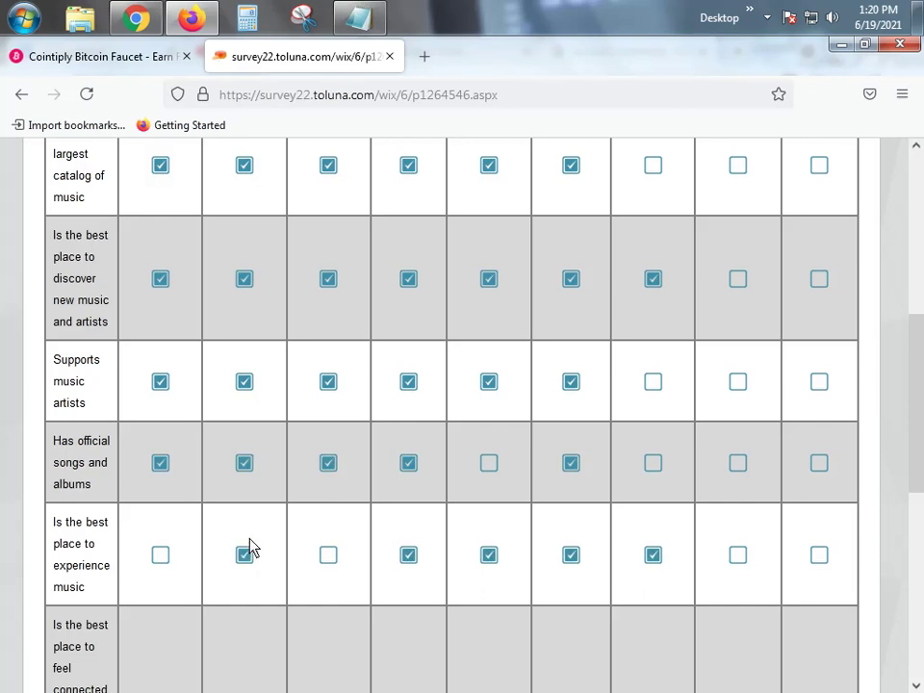
left_click(159, 554)
Associate the "feel connected to the music" statement with every service except Instagram and TikTok, and add Spotify Premium to "best place to experience music"
scroll(196, 524, "down", 2)
left_click(159, 527)
left_click(328, 528)
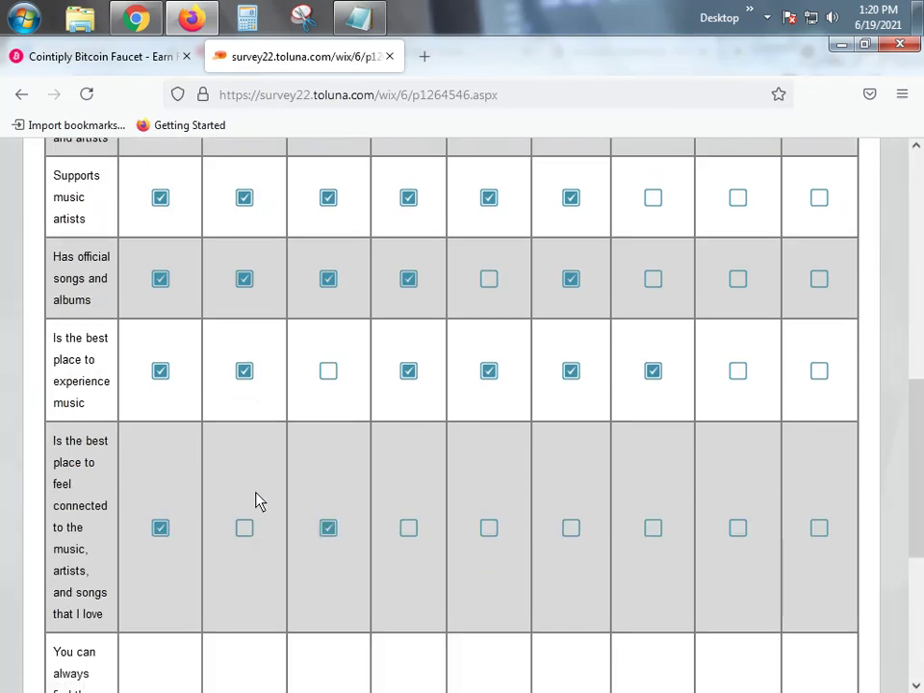
left_click(244, 527)
left_click(489, 527)
left_click(408, 527)
left_click(570, 527)
left_click(652, 527)
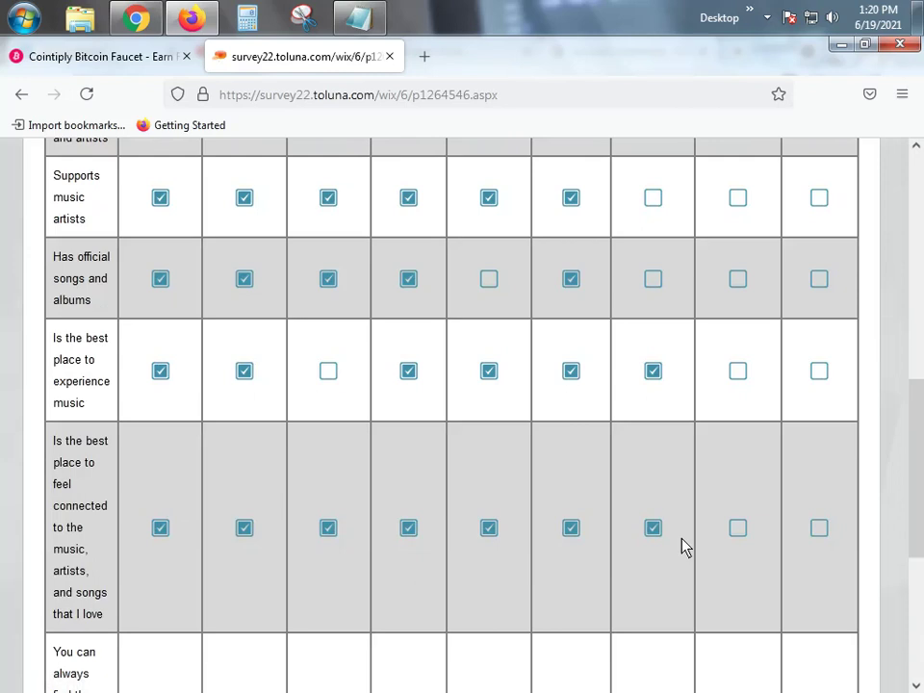
left_click(328, 370)
Associate "You can always find the music you are looking for" with every service except Instagram and TikTok, and submit the page
scroll(420, 464, "down", 2)
scroll(419, 465, "down", 1)
left_click(159, 431)
left_click(244, 430)
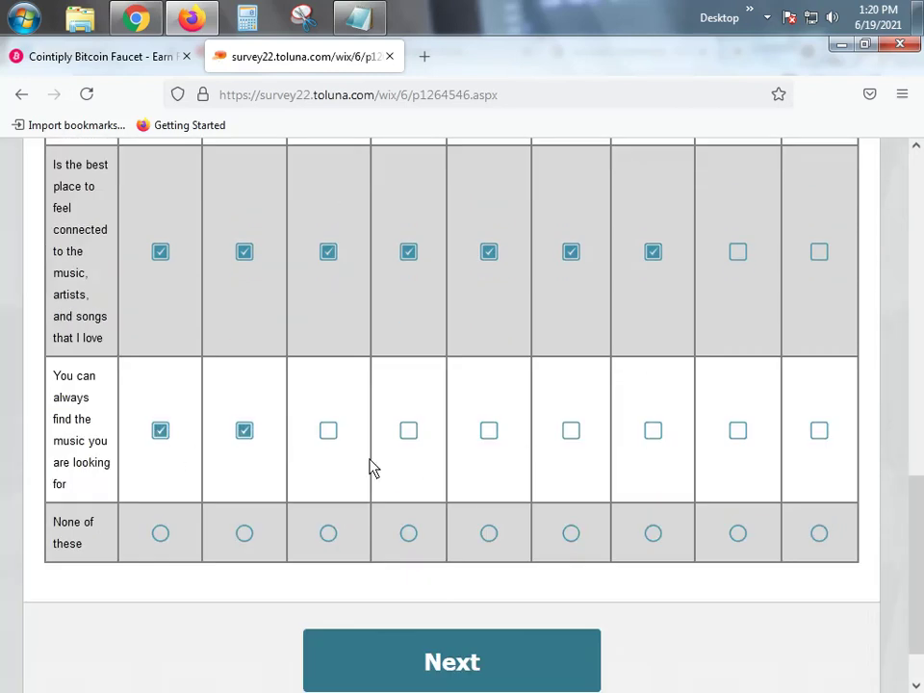
left_click(328, 430)
left_click(408, 430)
left_click(489, 430)
left_click(570, 431)
left_click(653, 430)
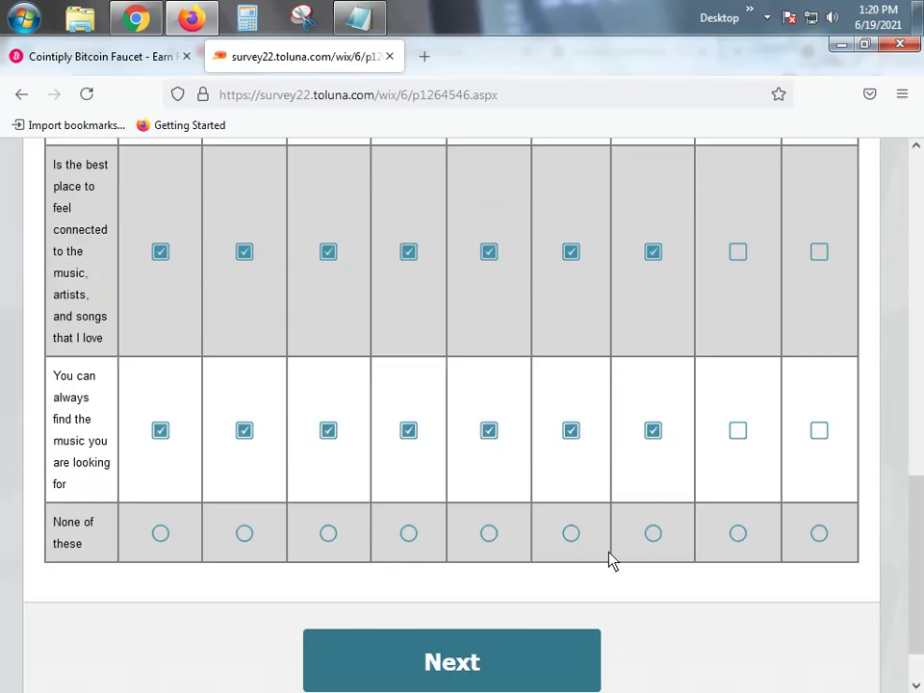
left_click(560, 650)
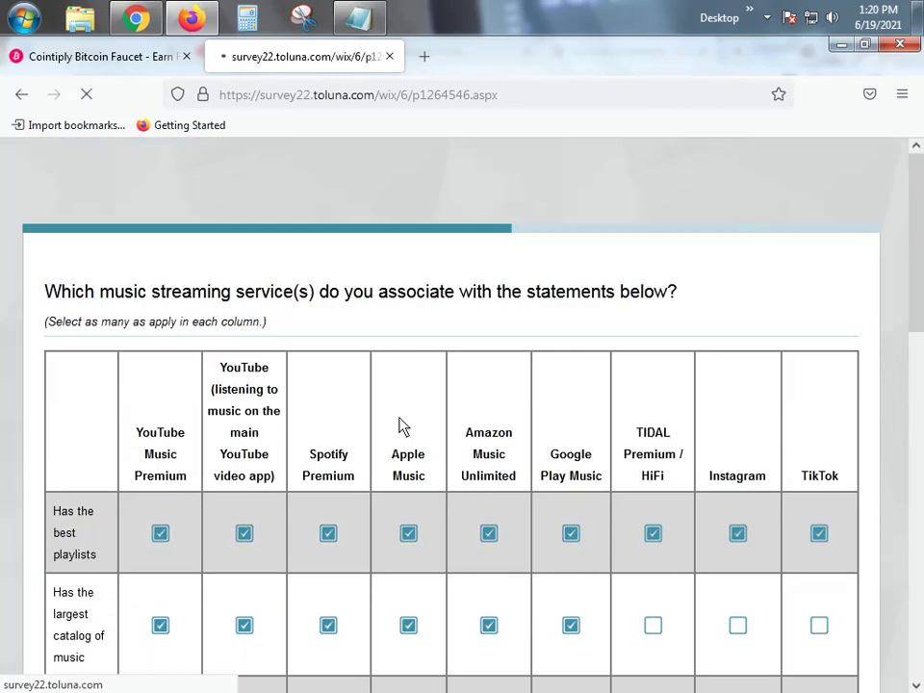
Rate exclusive content, livestreams of festivals/concerts, smart music downloads and music discovery features as Very Important
scroll(442, 320, "down", 2)
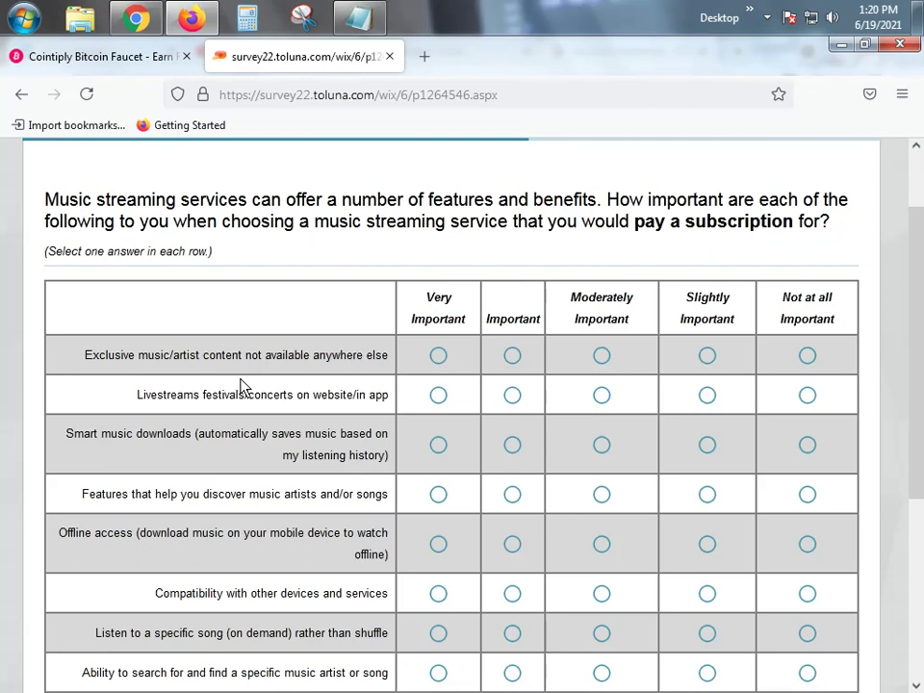
left_click(439, 358)
left_click(438, 397)
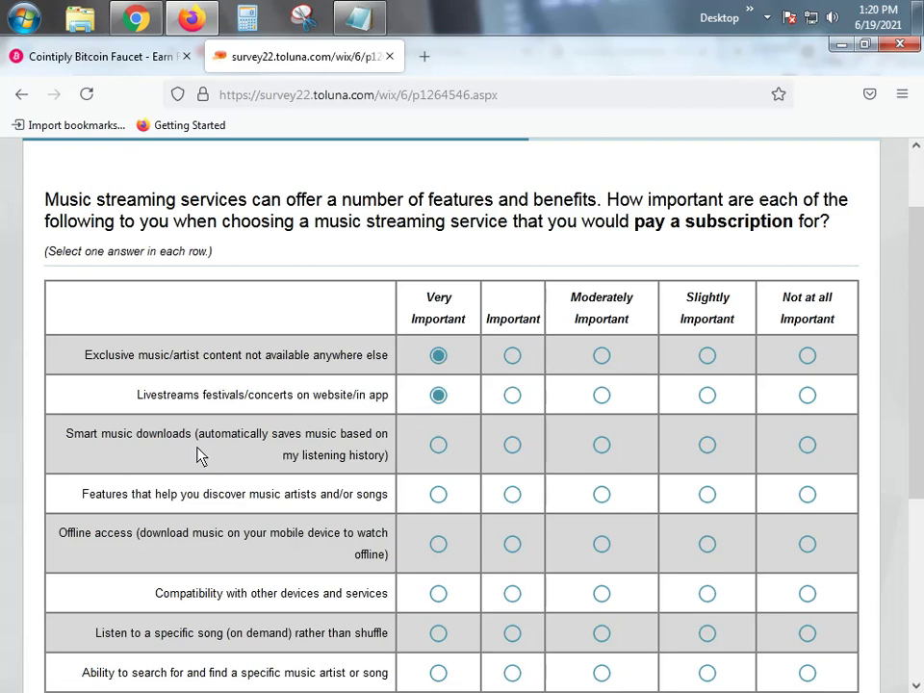
left_click(438, 446)
scroll(437, 465, "down", 2)
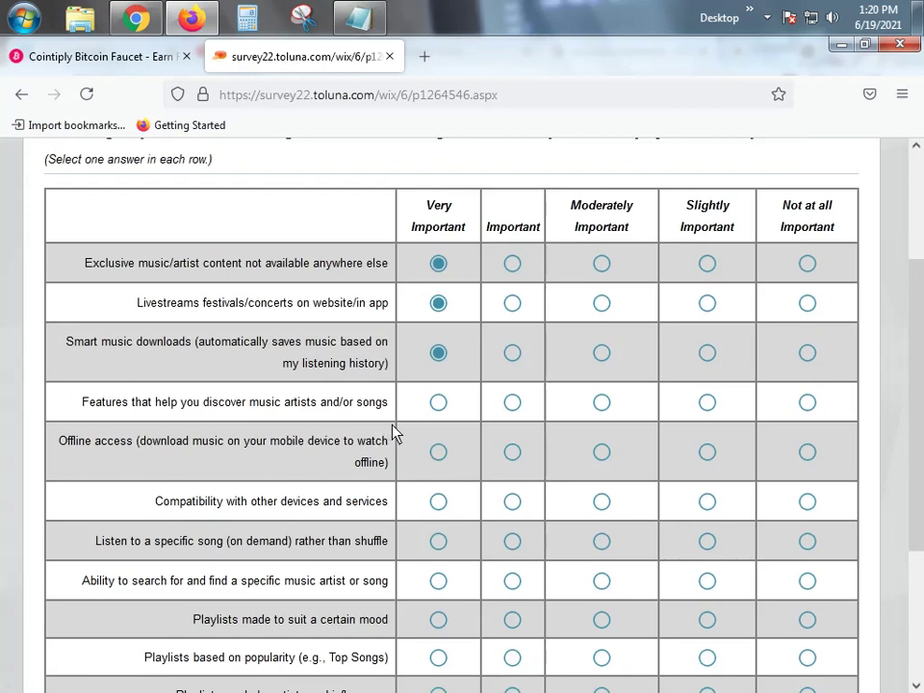
left_click(439, 404)
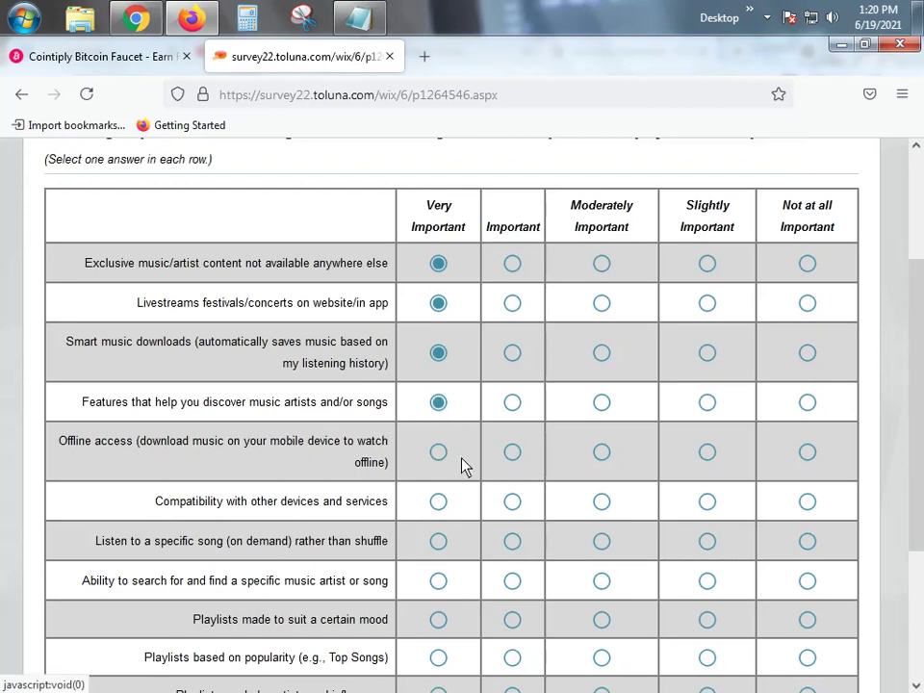
Rate offline access and artist or song search as Important, and device compatibility and on-demand listening as Very Important
left_click(512, 452)
scroll(505, 467, "down", 2)
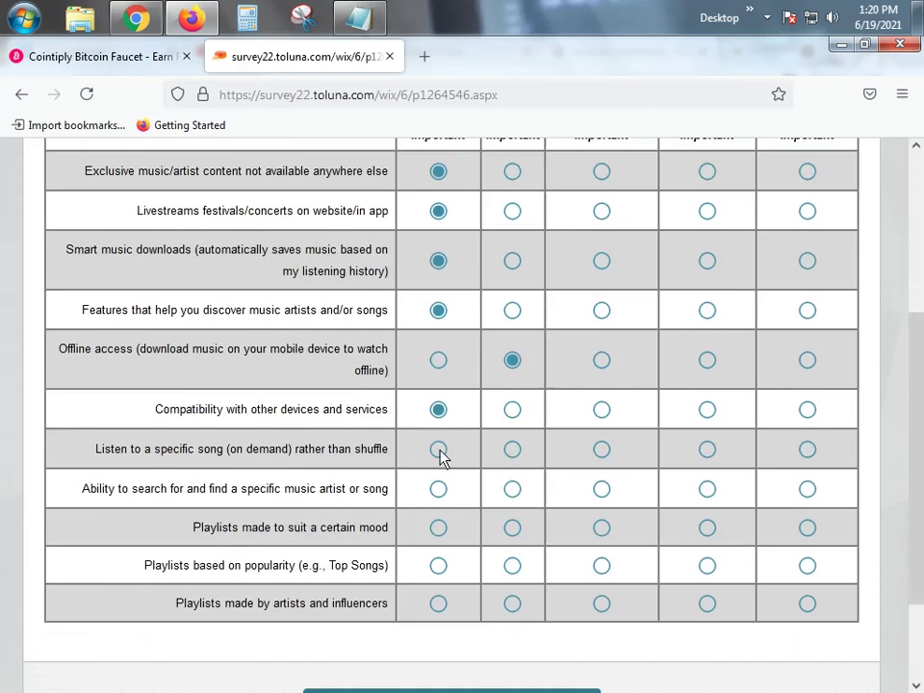
left_click(438, 449)
left_click(512, 489)
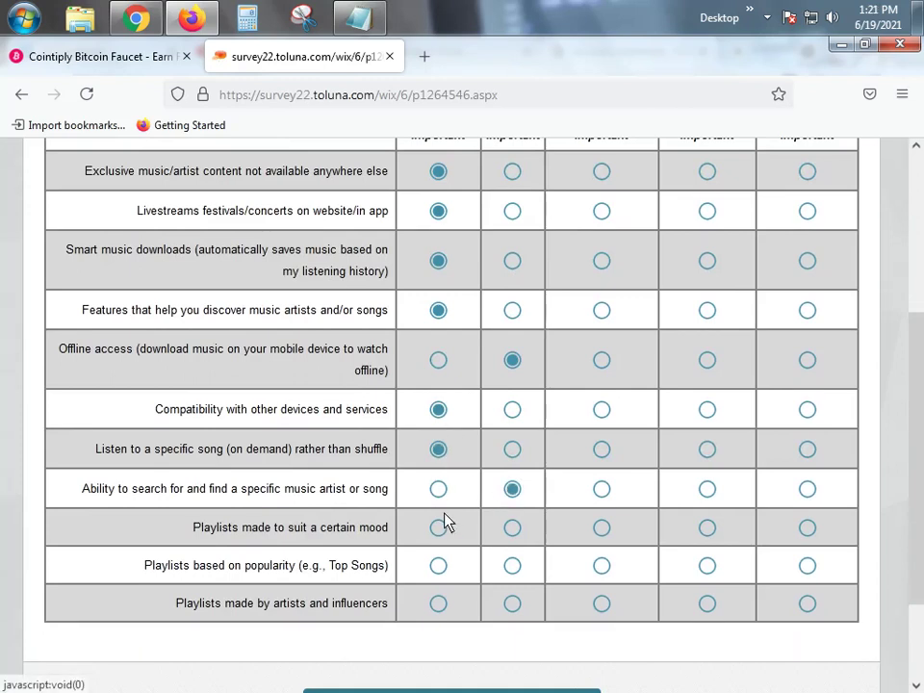
Rate playlists for a certain mood and by artists and influencers as Very Important, and playlists based on popularity as Important
left_click(438, 525)
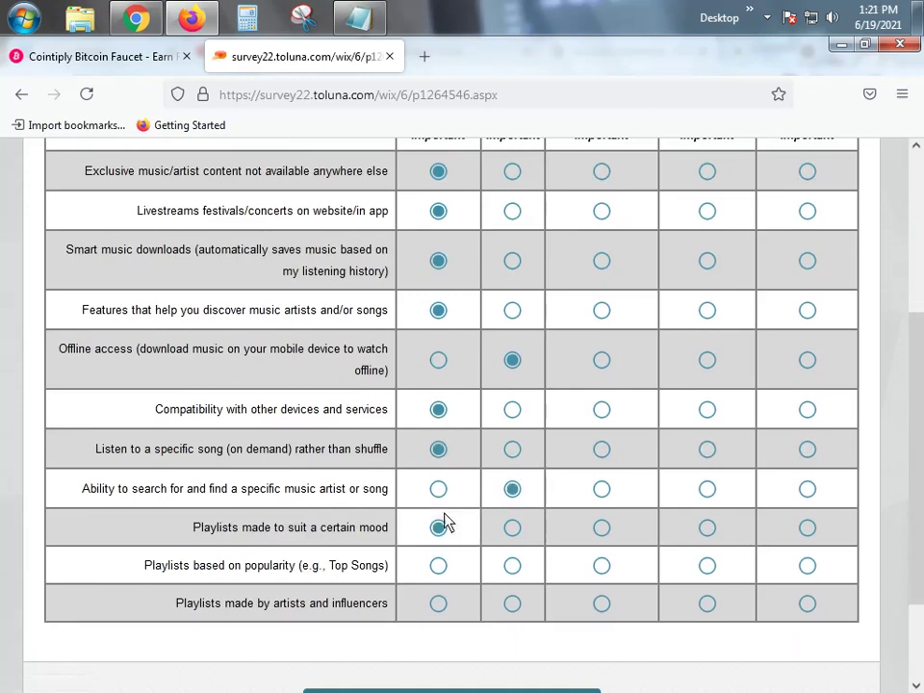
left_click(510, 566)
left_click(439, 603)
Change the rating of exclusive music/artist content to Moderately Important and submit the page
scroll(487, 559, "up", 3)
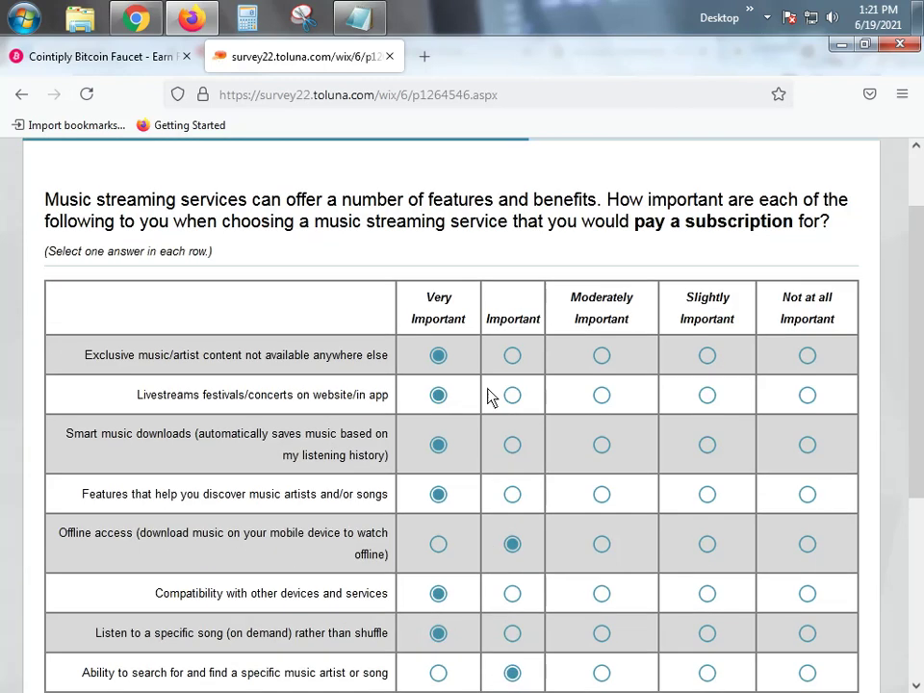
left_click(601, 355)
scroll(784, 521, "down", 5)
left_click(567, 591)
scroll(464, 464, "up", 6)
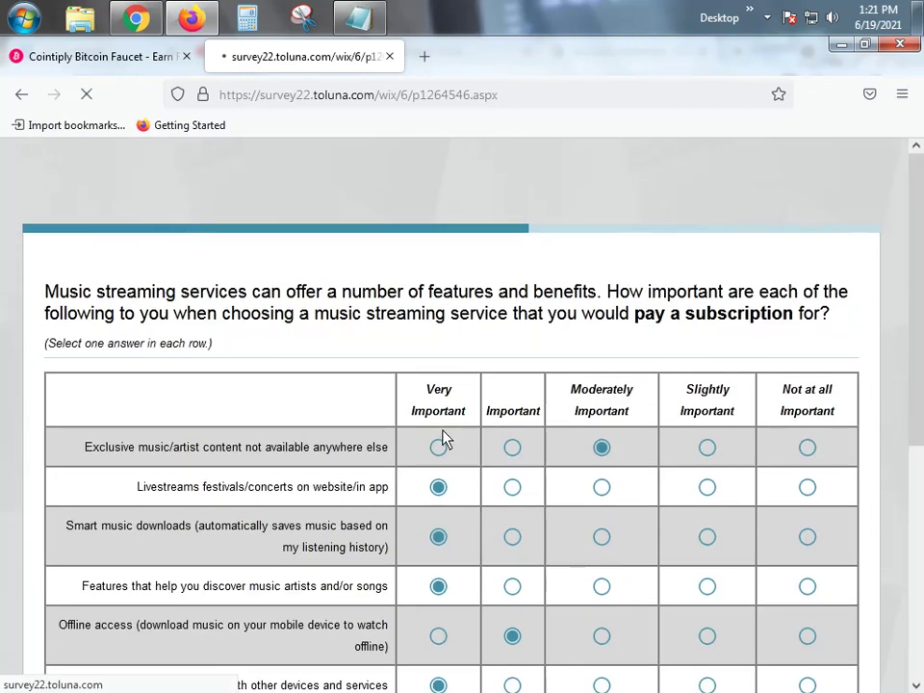
Rate curated playlists, ad-free music, recommendations based on listening habits and the ability to curate own playlists as Very Important
scroll(421, 493, "down", 1)
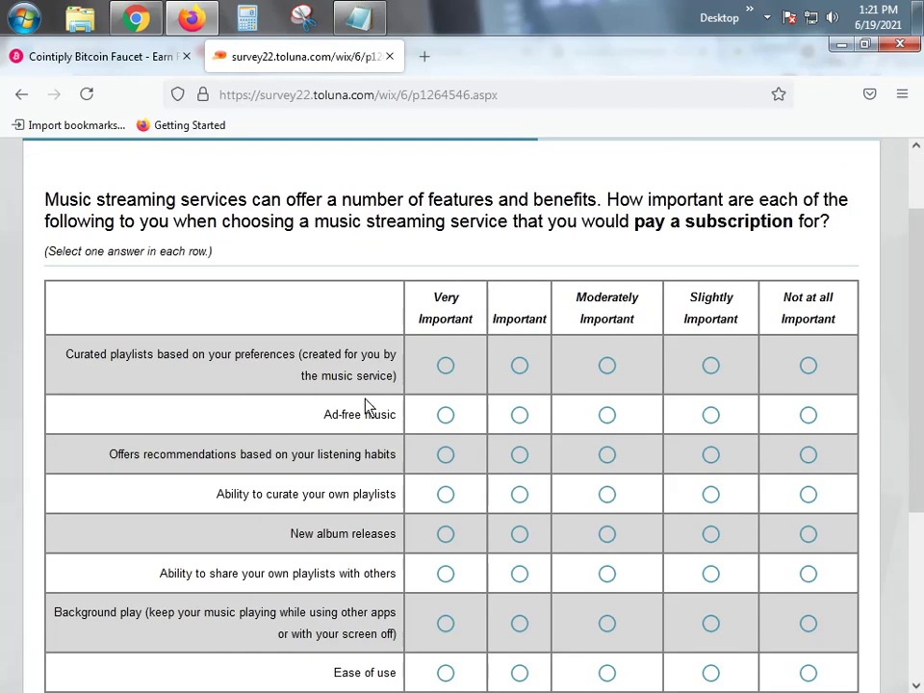
left_click(446, 366)
left_click(446, 418)
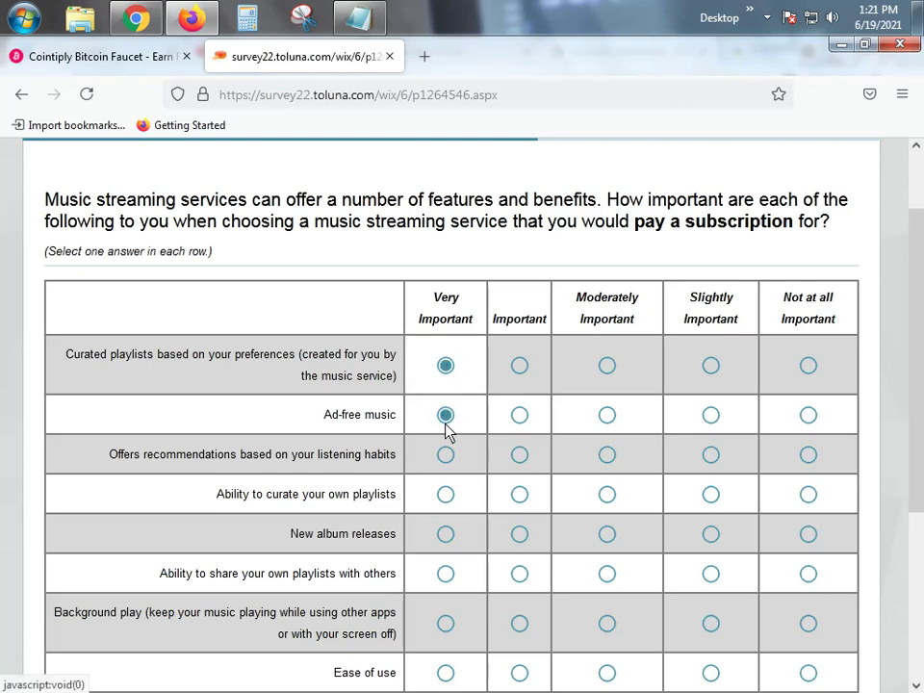
left_click(445, 456)
left_click(446, 495)
Rate new album releases, sharing own playlists with others and background play as Very Important
scroll(449, 496, "down", 2)
left_click(446, 441)
left_click(446, 481)
left_click(445, 531)
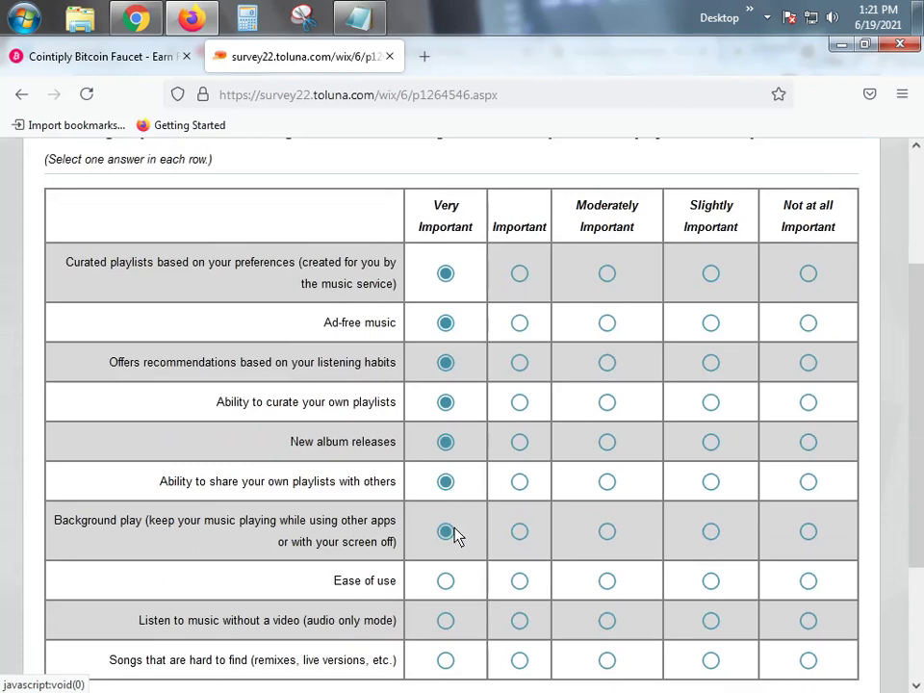
Rate ease of use, audio-only listening and hard-to-find songs as Very Important, and submit the page
scroll(456, 537, "down", 2)
left_click(446, 491)
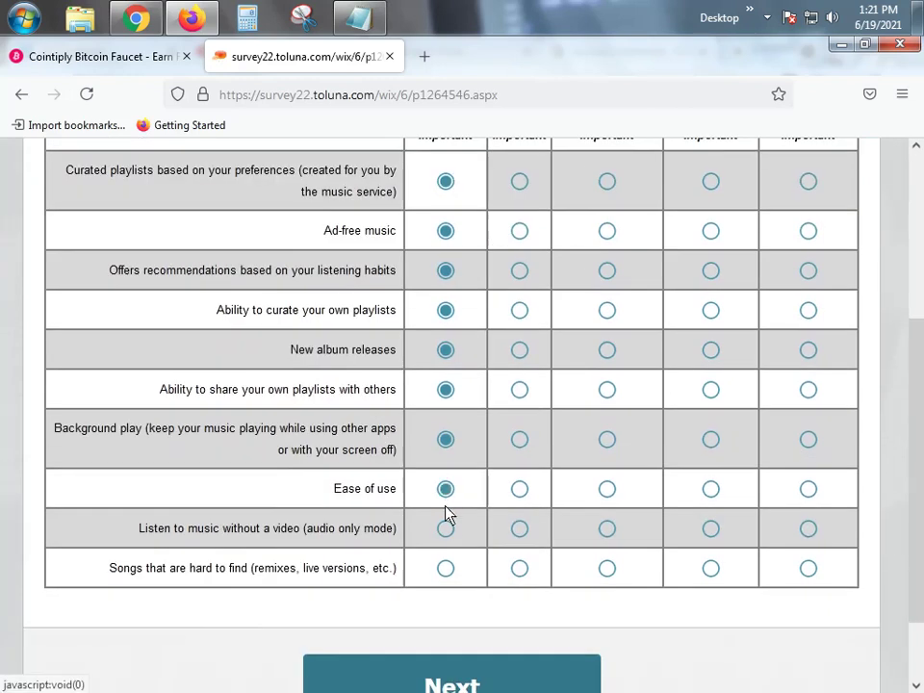
left_click(445, 530)
left_click(463, 564)
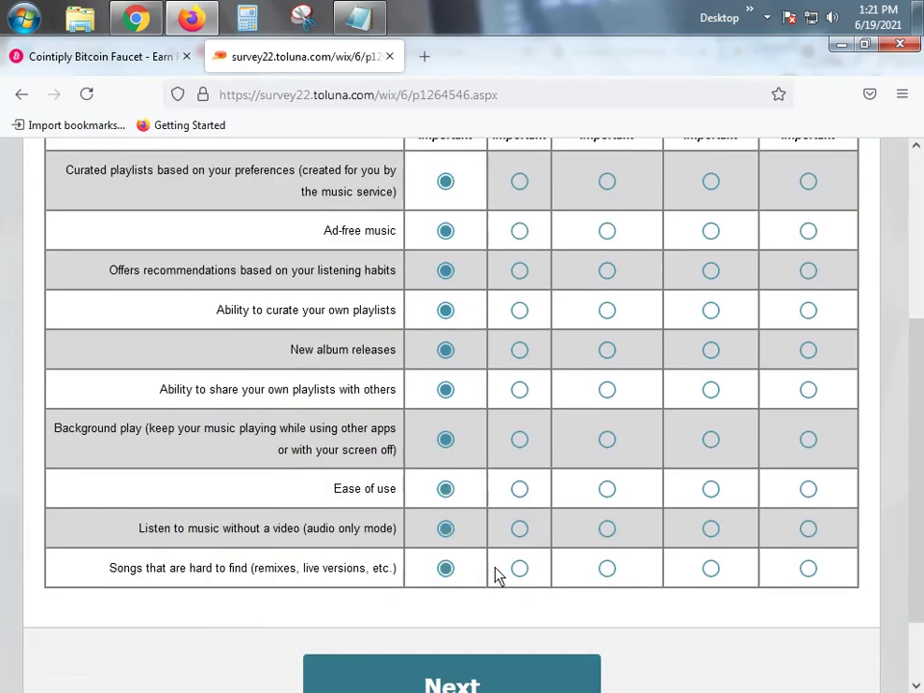
scroll(488, 599, "up", 4)
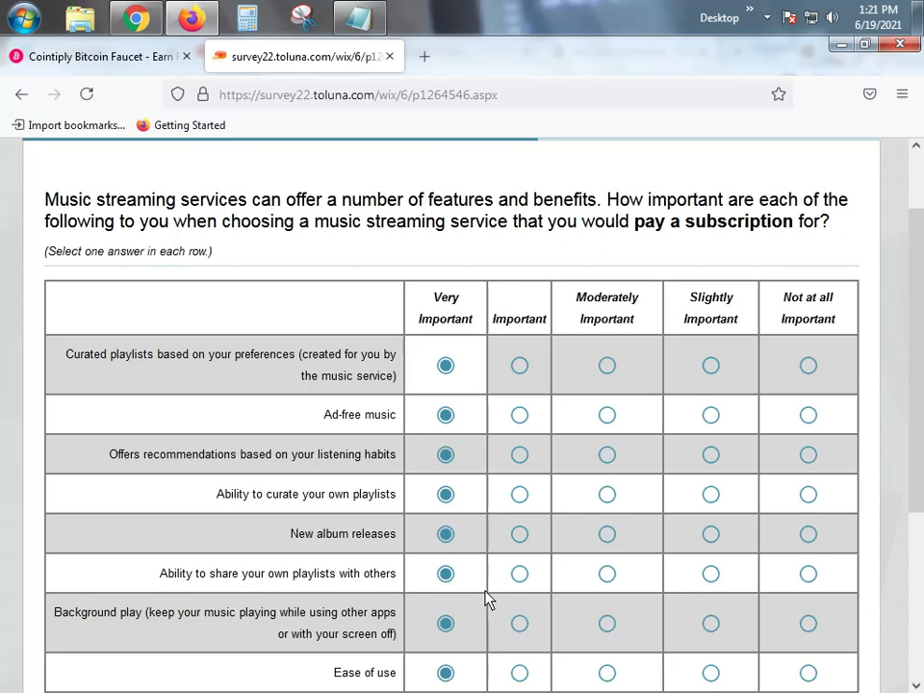
scroll(486, 597, "down", 3)
scroll(486, 595, "down", 1)
left_click(500, 686)
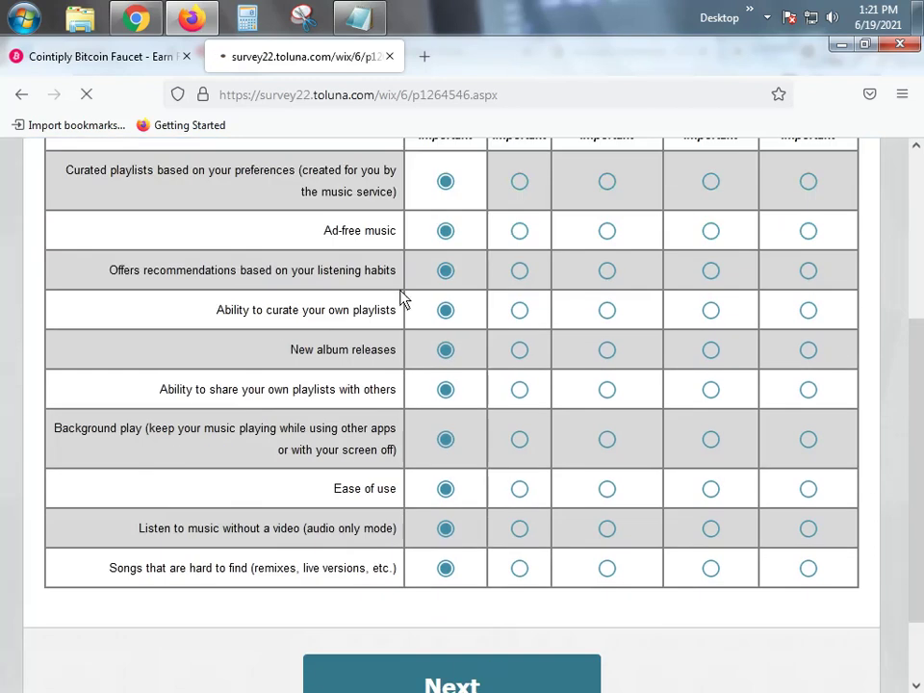
Place the cursor in the first answer box of the Amazon Music playlist question
scroll(384, 313, "up", 1)
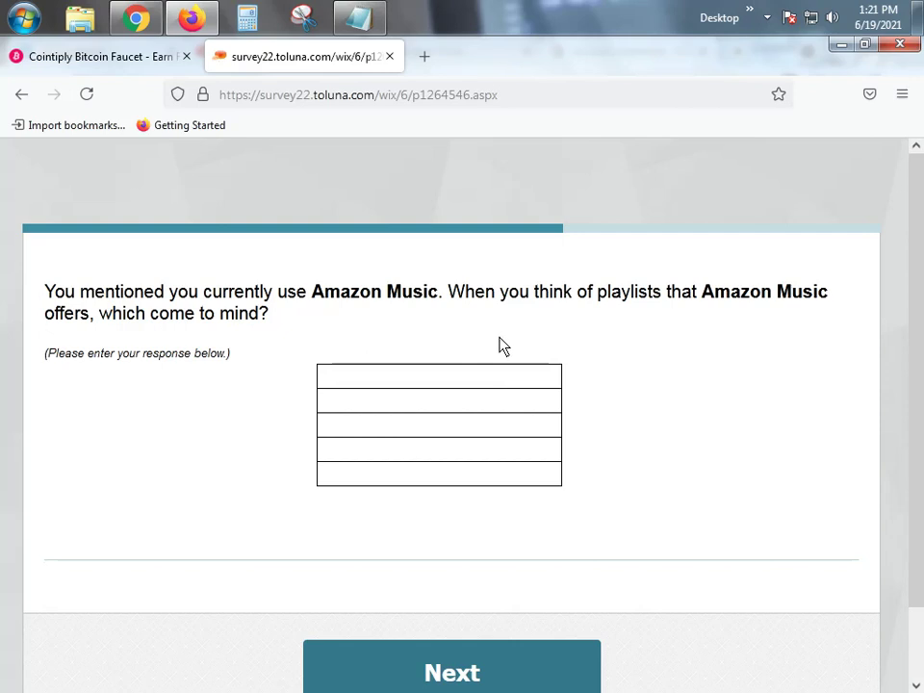
left_click(432, 387)
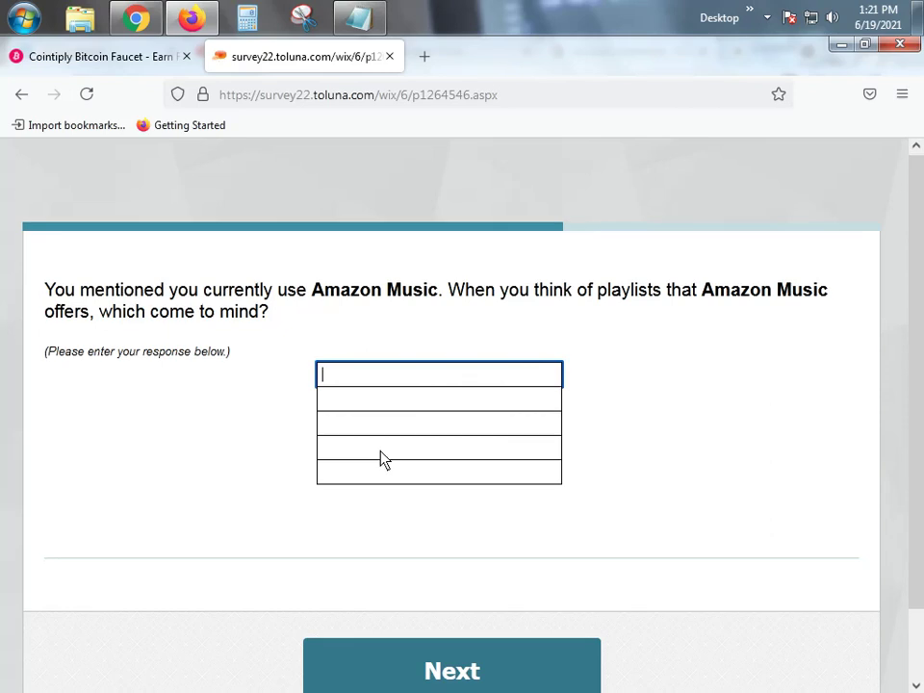
scroll(381, 459, "down", 1)
scroll(381, 460, "up", 1)
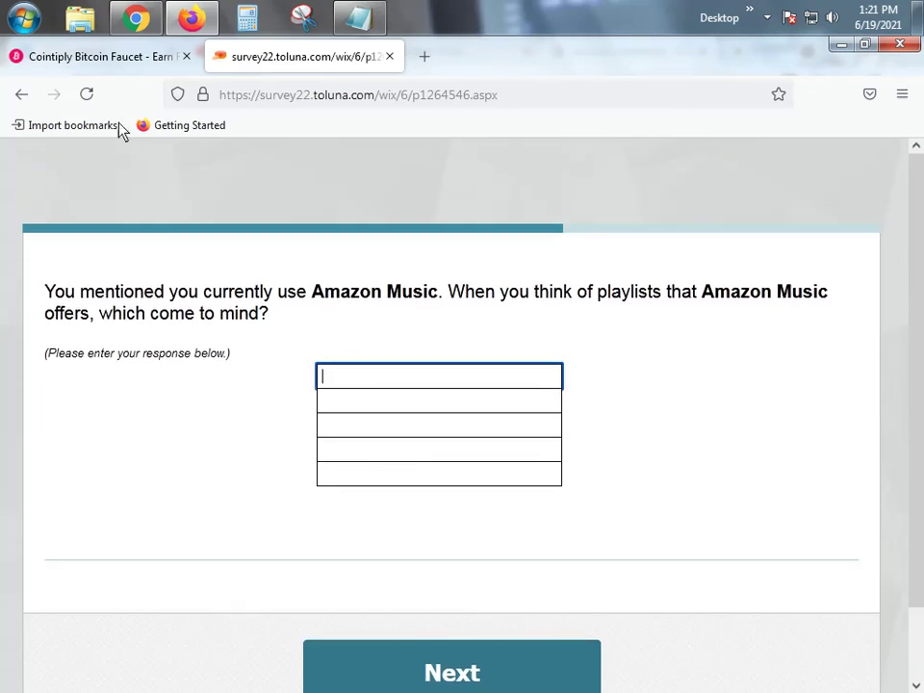
Switch to Chrome and search Google for "amazon music playlist"
left_click(136, 18)
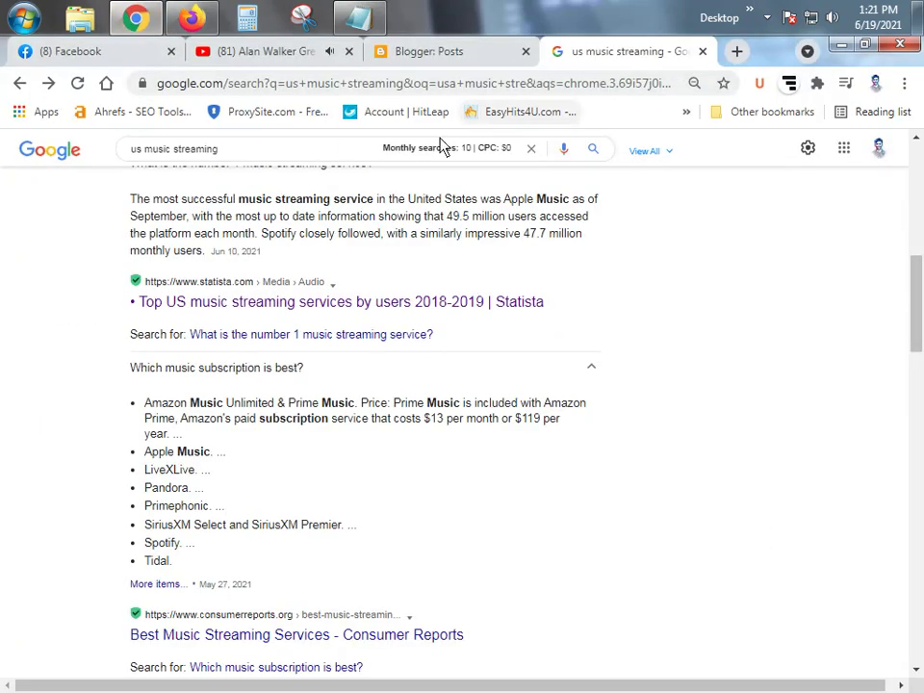
left_click(283, 155)
type("a")
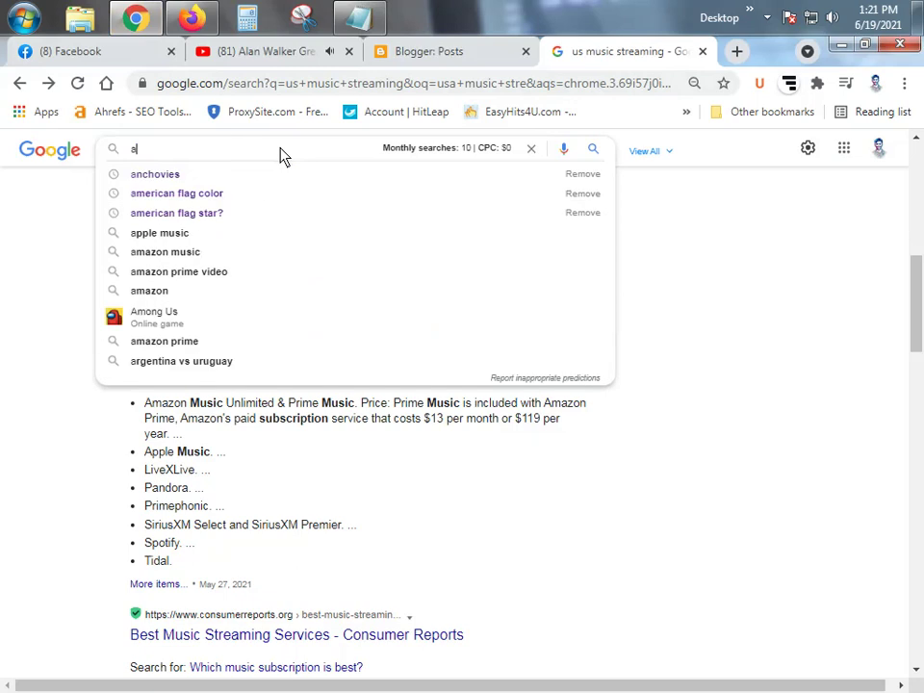
type("mazin ")
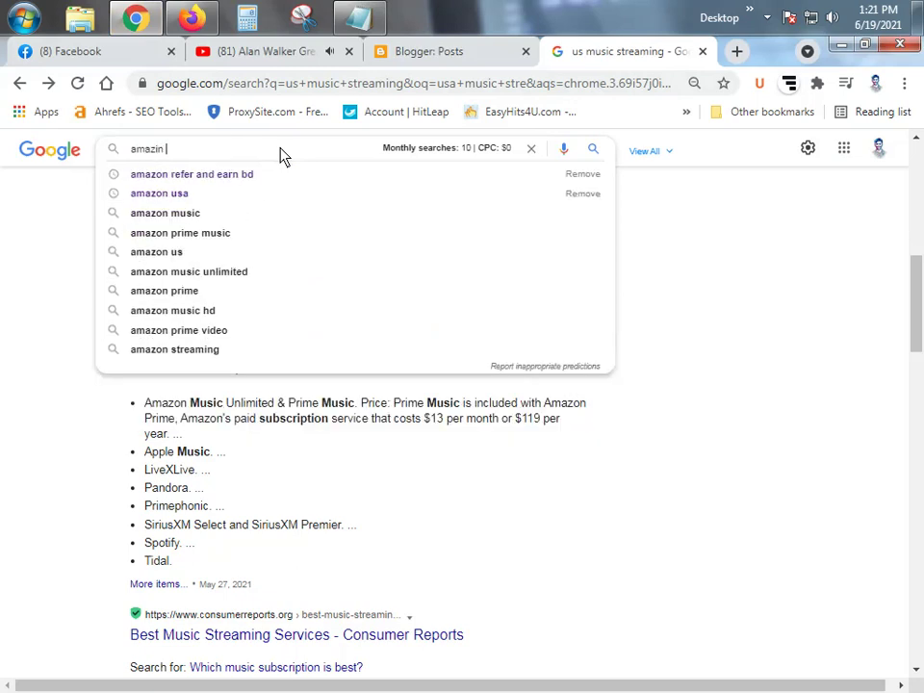
type("music ")
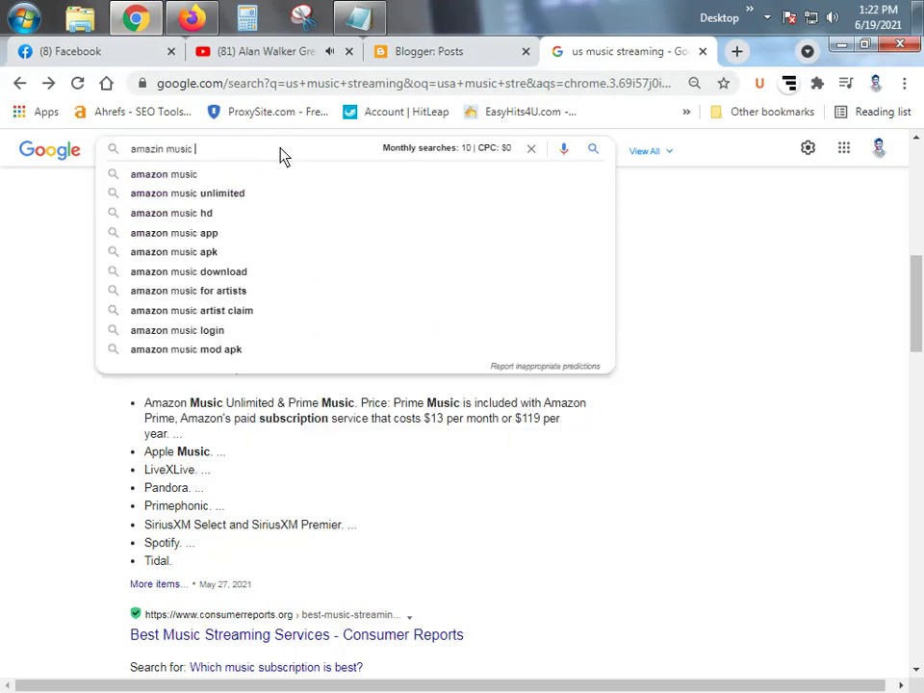
type("pla")
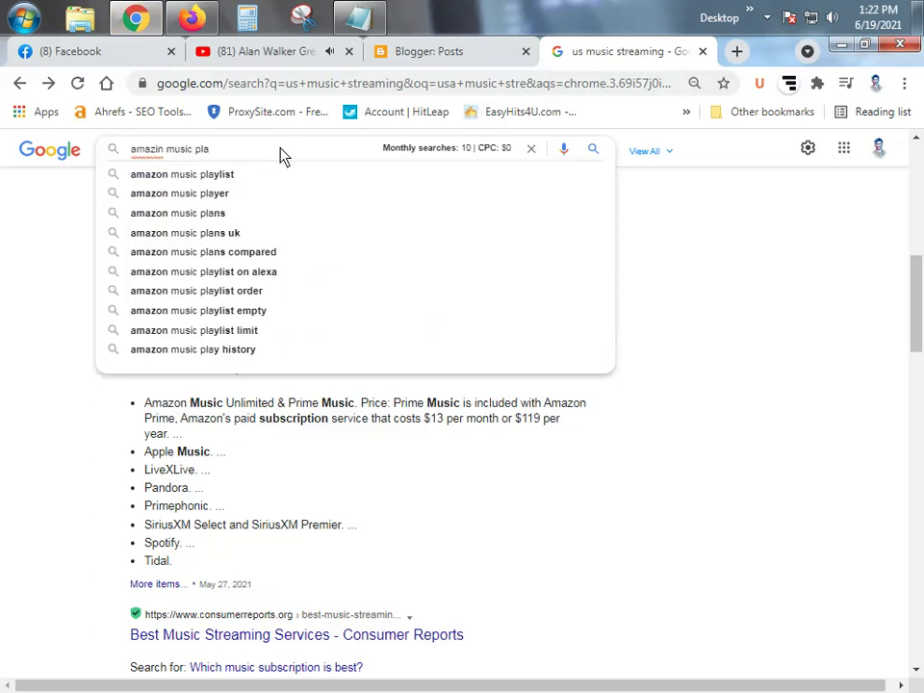
left_click(278, 175)
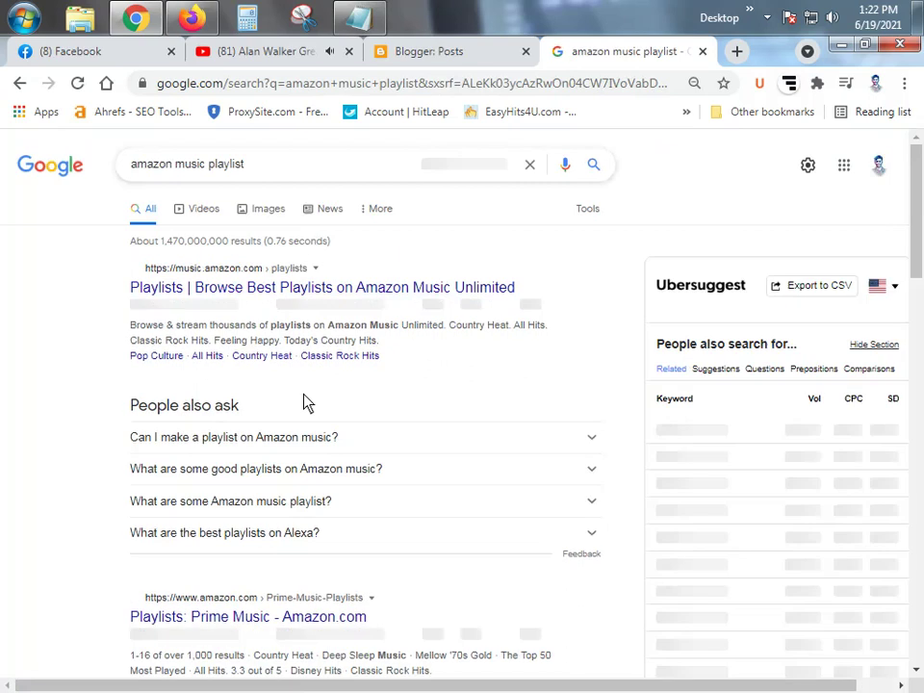
Return to the survey in Firefox and enter "Relux Song" and "Sports" as the first two Amazon Music playlists
left_click(191, 18)
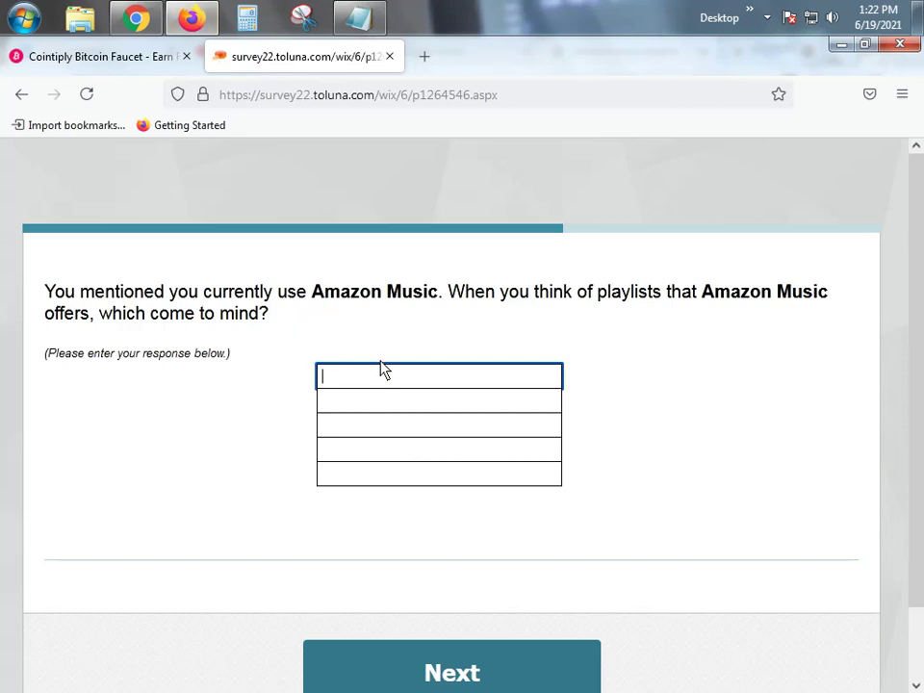
type("Relux Song")
key("Tab")
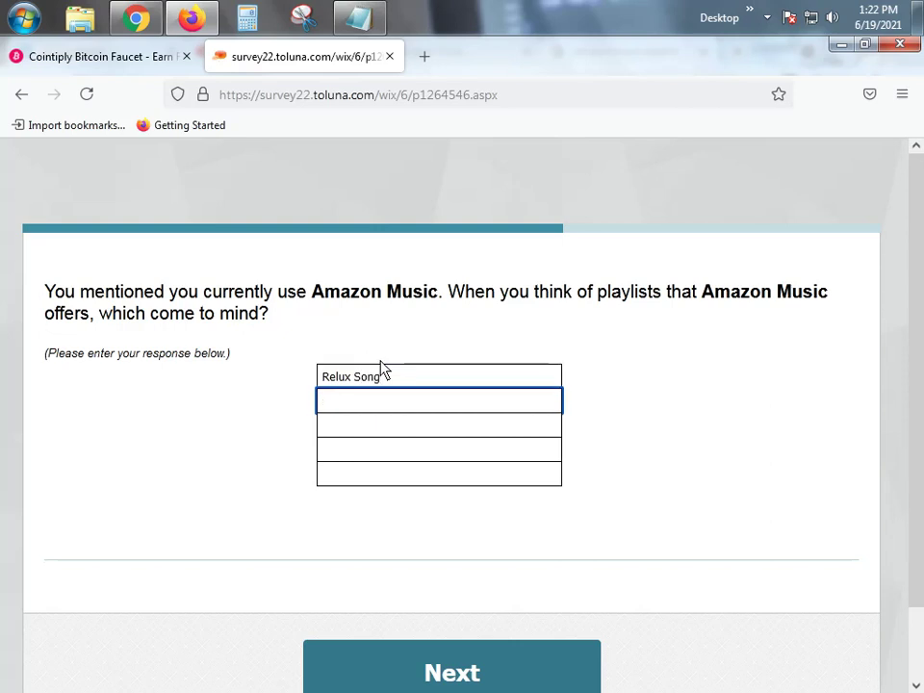
type("Sports")
key("Tab")
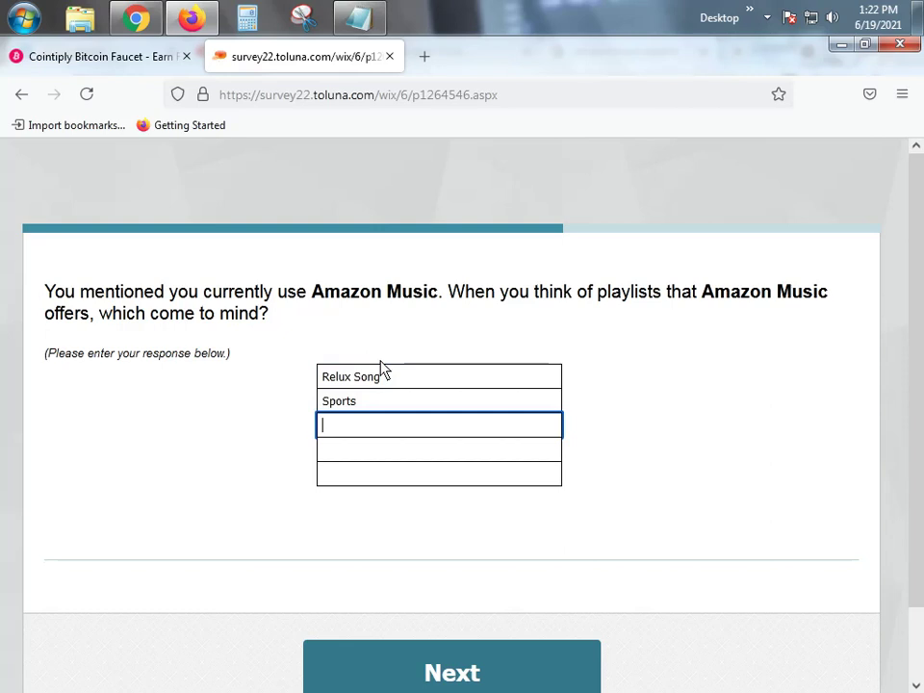
Enter "Live" as the third Amazon Music playlist answer
type("Mag")
key("BackSpace")
key("BackSpace")
key("BackSpace")
type("Live")
key("Tab")
Enter "Gameplay" as the fourth Amazon Music playlist answer and begin the fifth answer with "Li"
type("Str")
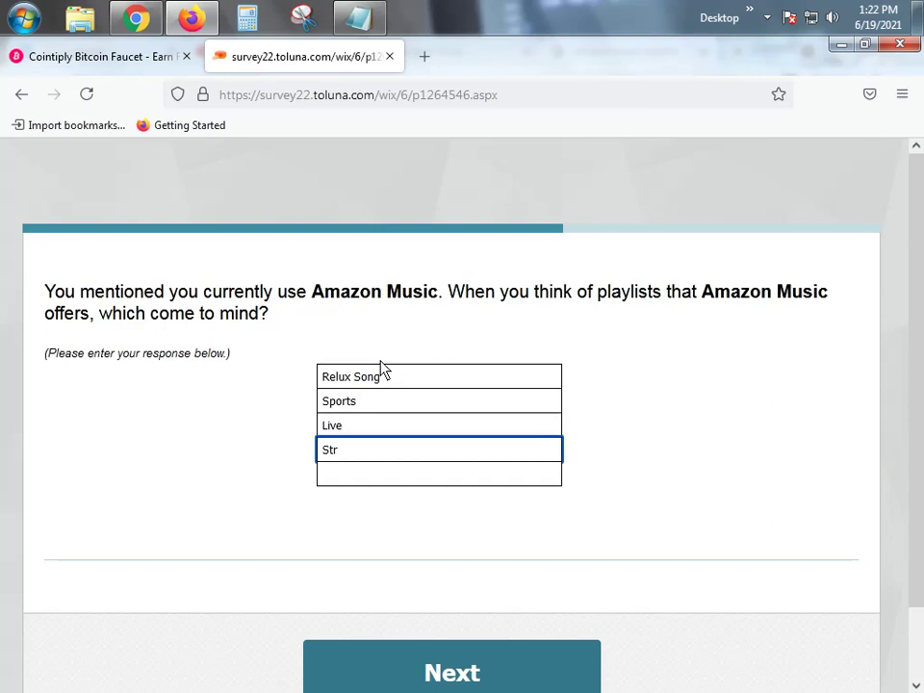
key("BackSpace")
key("BackSpace")
key("BackSpace")
type("Gameplay")
key("Tab")
type("Libe")
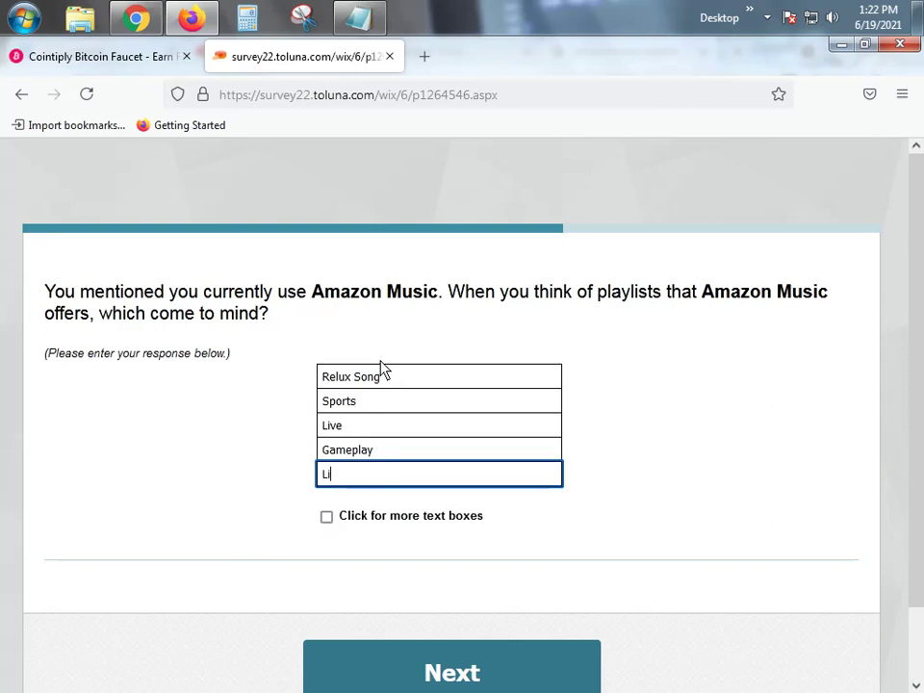
Replace the fifth Amazon Music playlist response with Song and submit the answers
key("BackSpace")
key("BackSpace")
key("BackSpace")
key("BackSpace")
key("BackSpace")
type("SOng")
key("BackSpace")
key("BackSpace")
key("BackSpace")
type("ong")
left_click(502, 669)
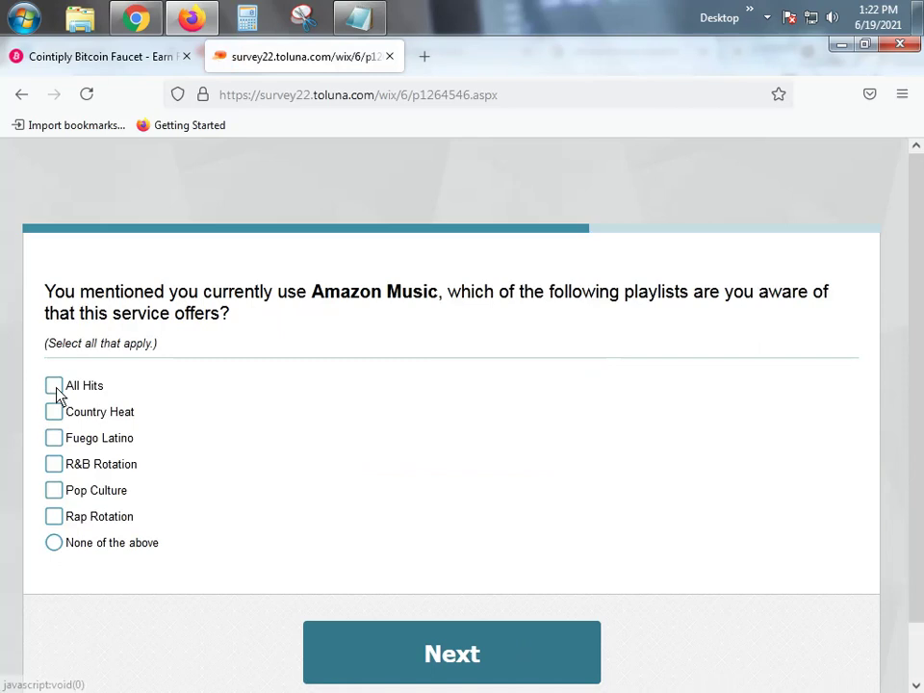
Select All Hits, Pop Culture and Country Heat as the known Amazon Music playlists and submit the answer
left_click(55, 387)
left_click(51, 490)
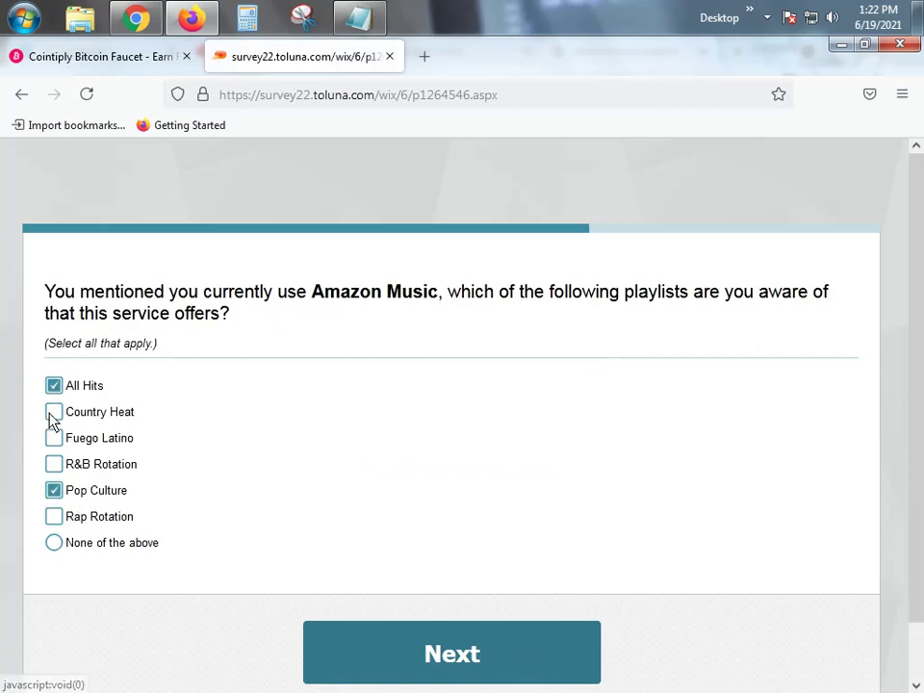
left_click(51, 414)
left_click(402, 645)
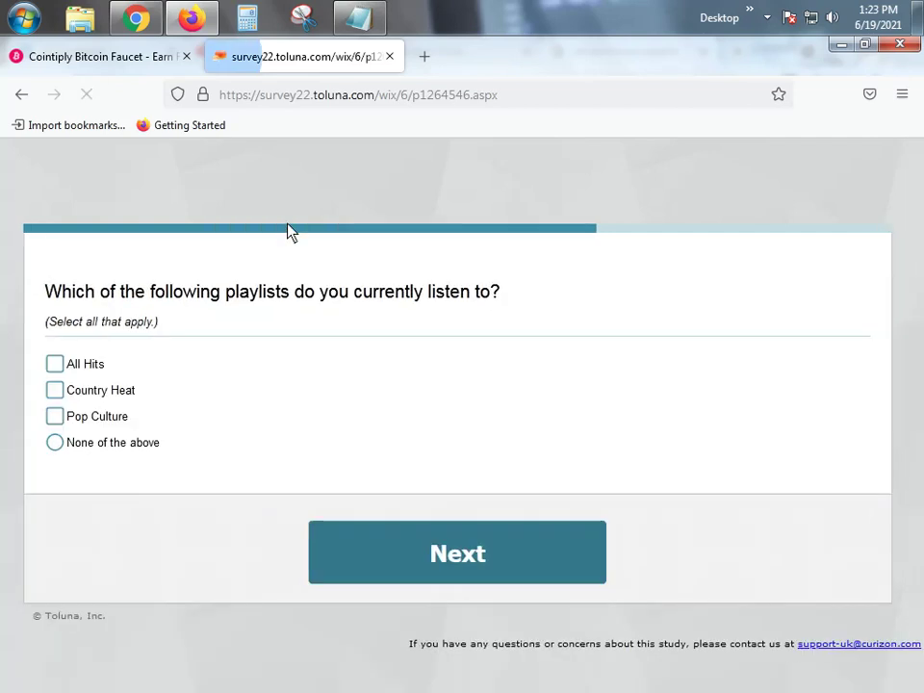
Select All Hits and Country Heat as the playlists currently listened to and submit the answer
left_click(89, 369)
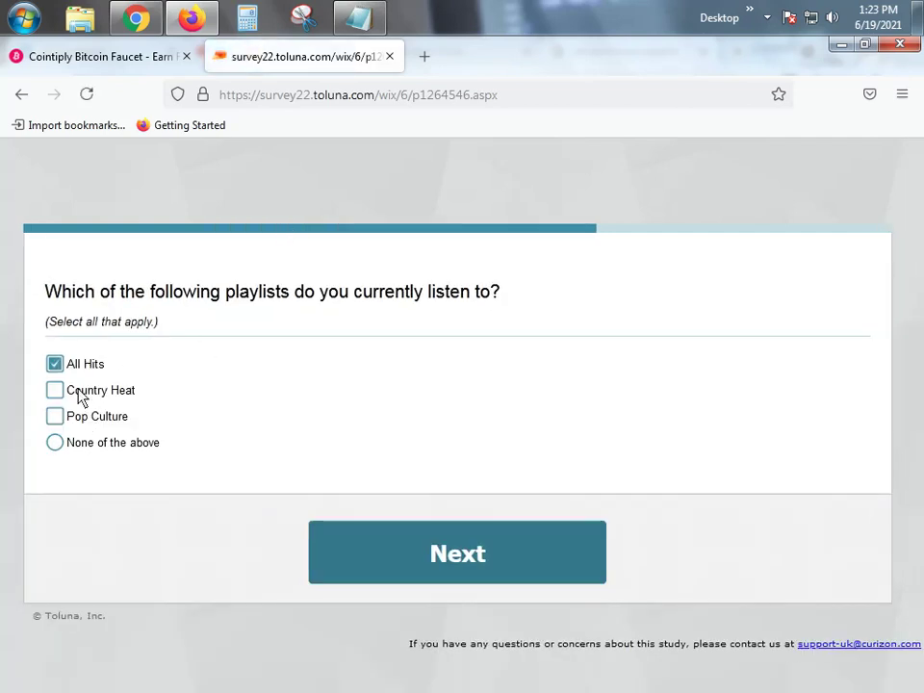
left_click(79, 395)
left_click(426, 545)
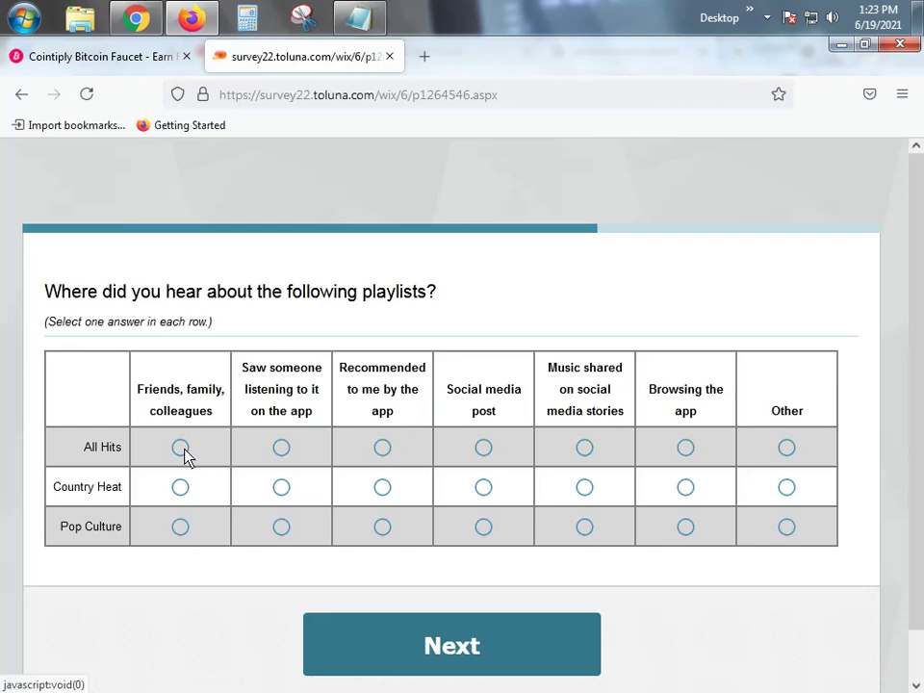
Answer Friends, family, colleagues for All Hits and Country Heat, and Saw someone listening to it on the app for Pop Culture, and continue
left_click(184, 449)
left_click(181, 488)
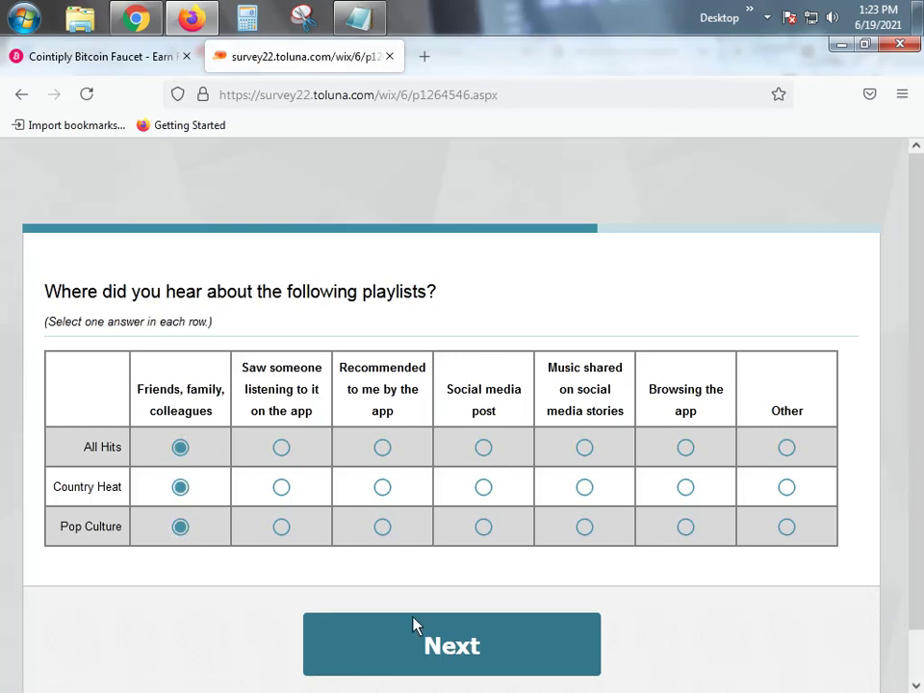
left_click(281, 527)
left_click(421, 644)
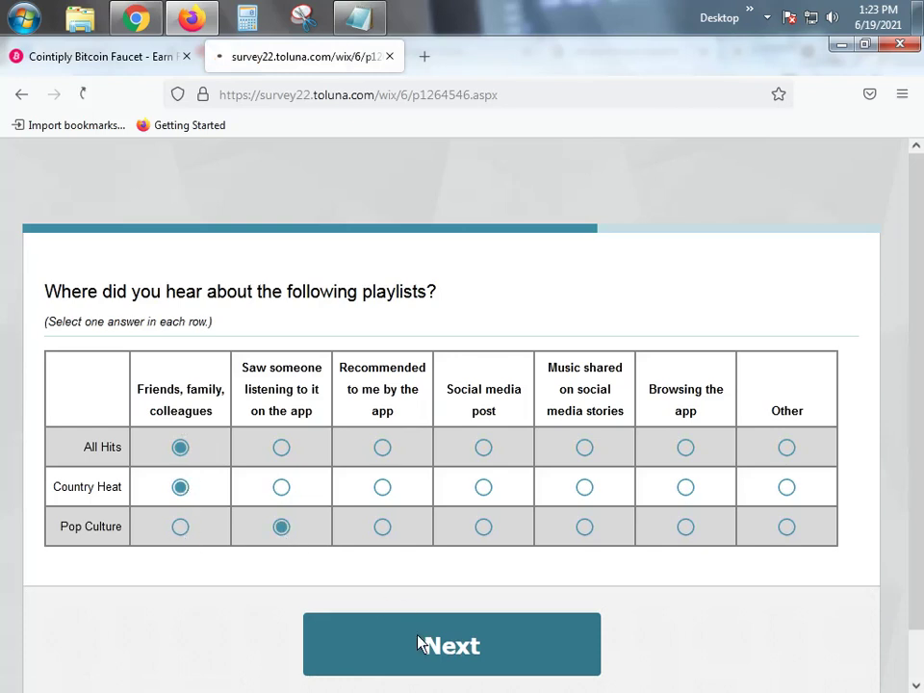
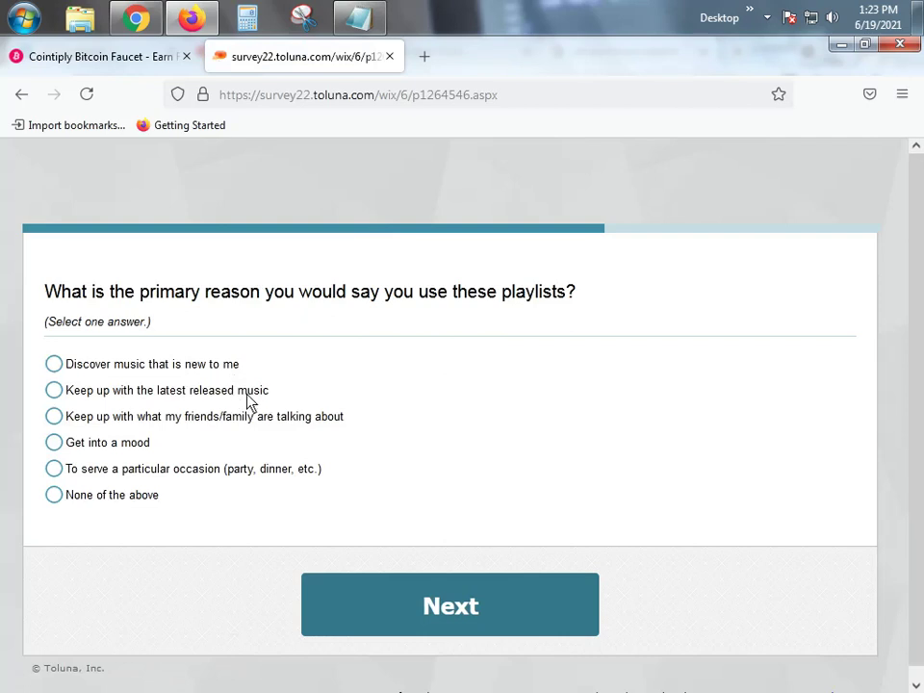
Give Get into a mood as the primary reason for using playlists, and rate all five playlist actions as Extremely likely
left_click(121, 446)
left_click(450, 604)
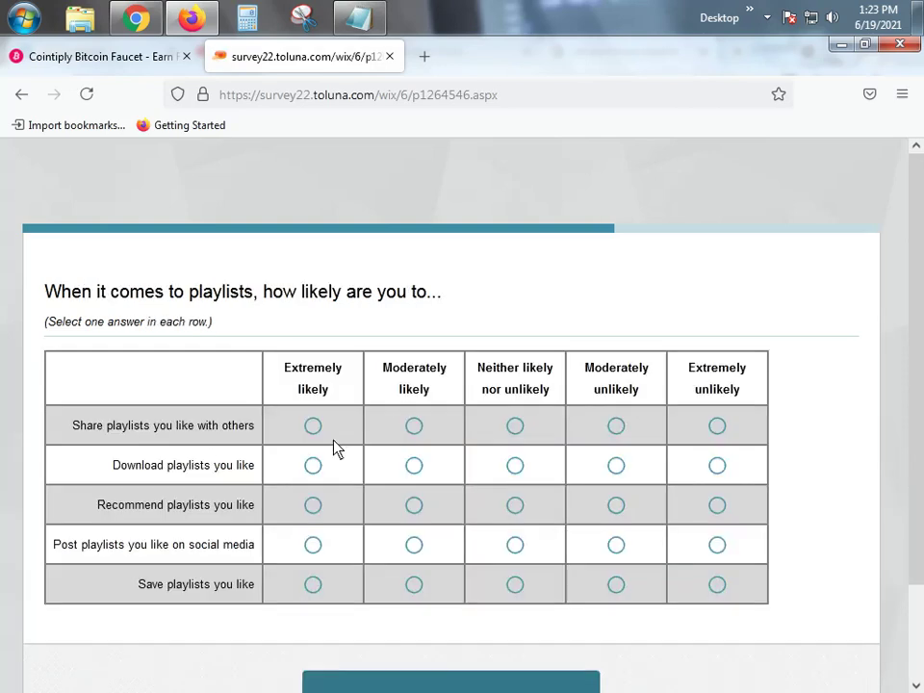
left_click(312, 425)
left_click(313, 464)
left_click(312, 504)
left_click(313, 545)
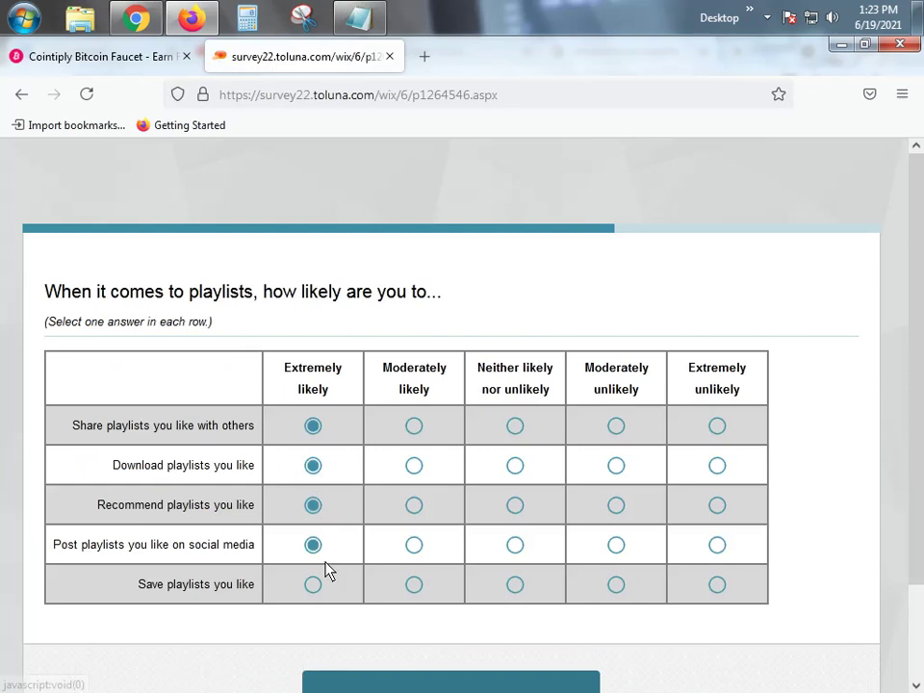
left_click(313, 584)
scroll(595, 532, "down", 2)
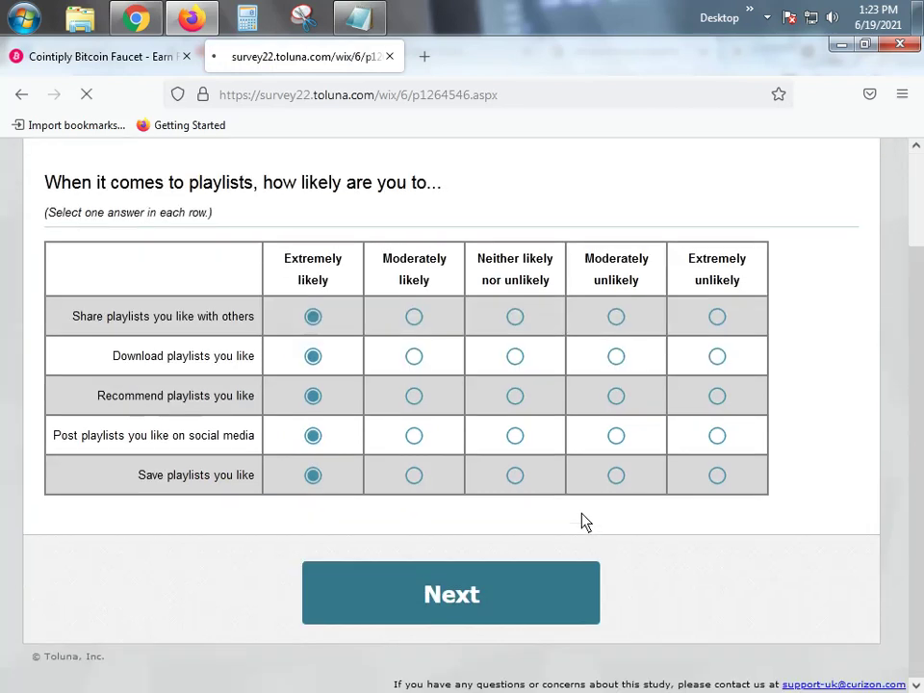
Mark Facebook Live, Instagram Live and YouTube Live as aware of and watched, Twitch as aware of but not watched, and continue
scroll(577, 519, "up", 2)
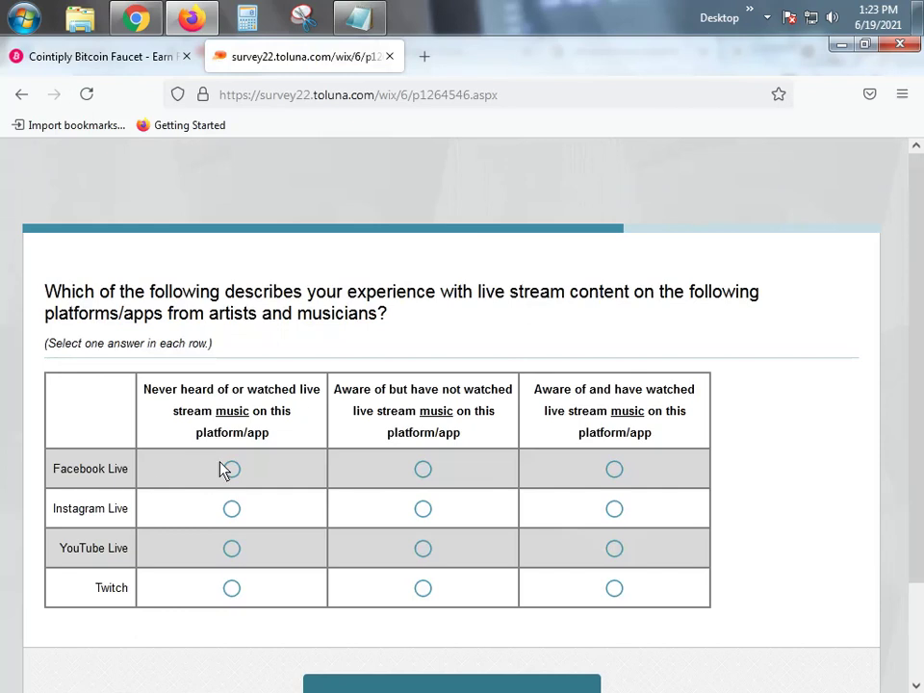
left_click(222, 469)
left_click(244, 509)
left_click(614, 471)
left_click(631, 554)
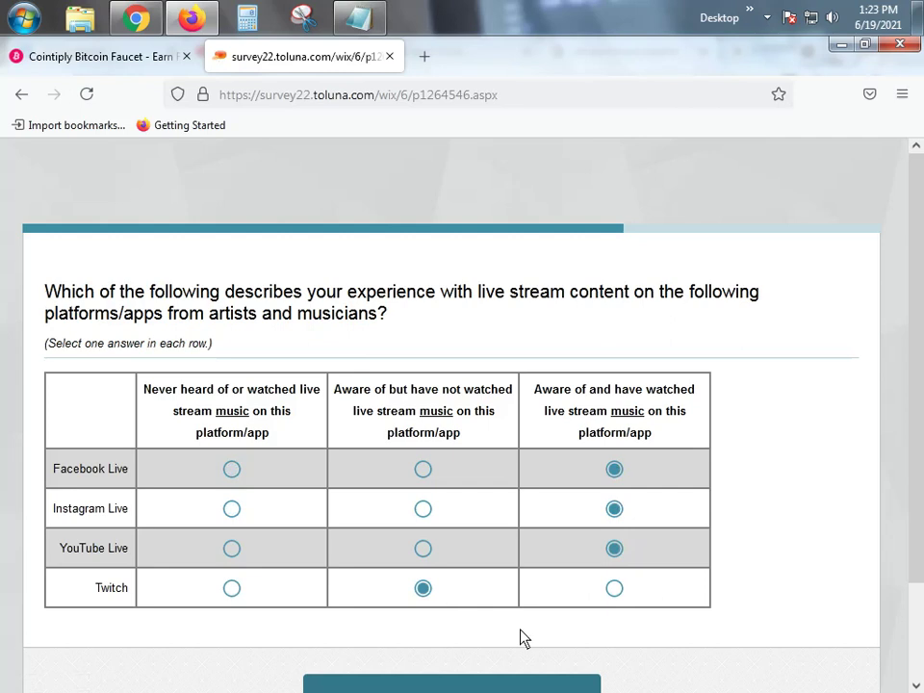
scroll(521, 637, "down", 2)
left_click(466, 615)
In the paid video subscription table, answer Free trial for YouTube Premium and Peacock (NBC), and Promotion for Apple TV+
scroll(438, 505, "up", 2)
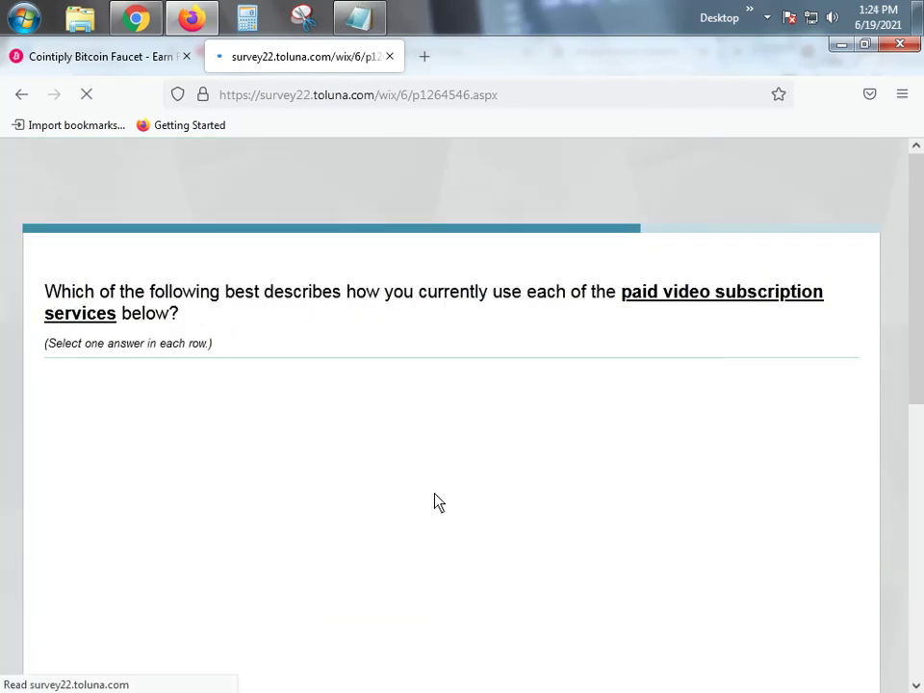
scroll(213, 402, "down", 2)
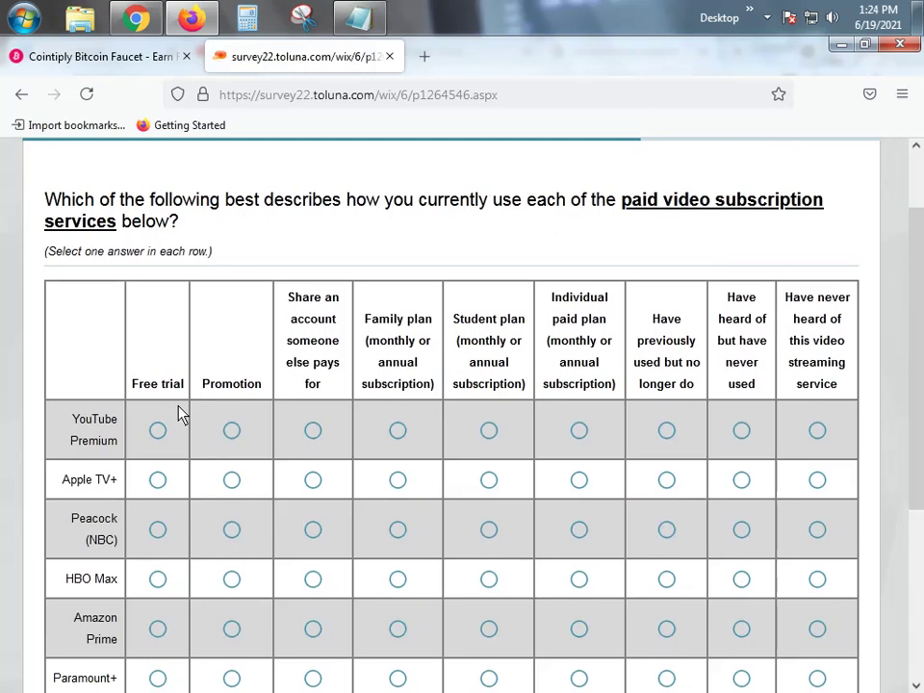
left_click(159, 430)
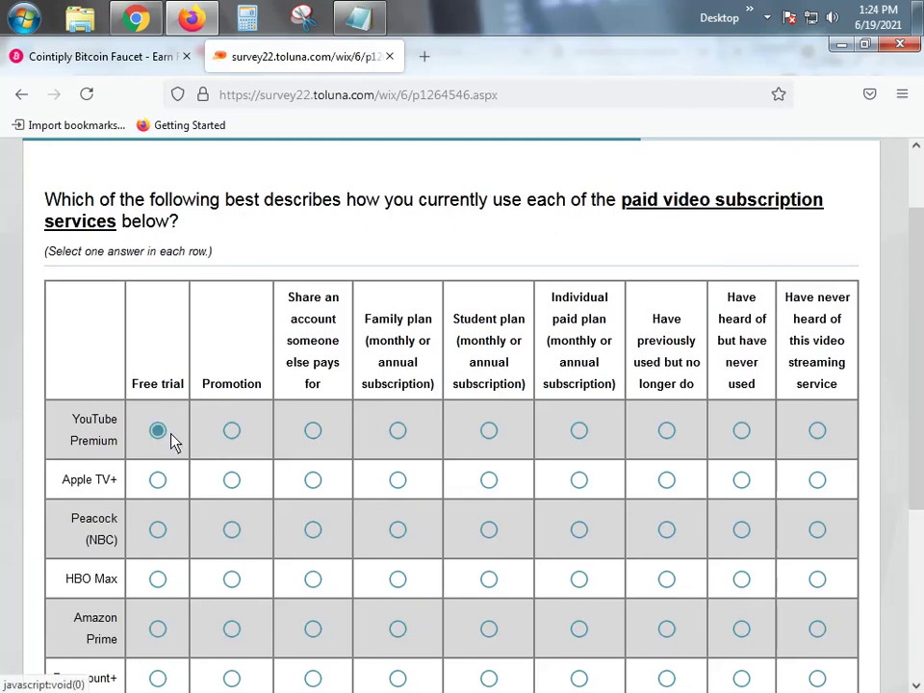
scroll(188, 466, "down", 2)
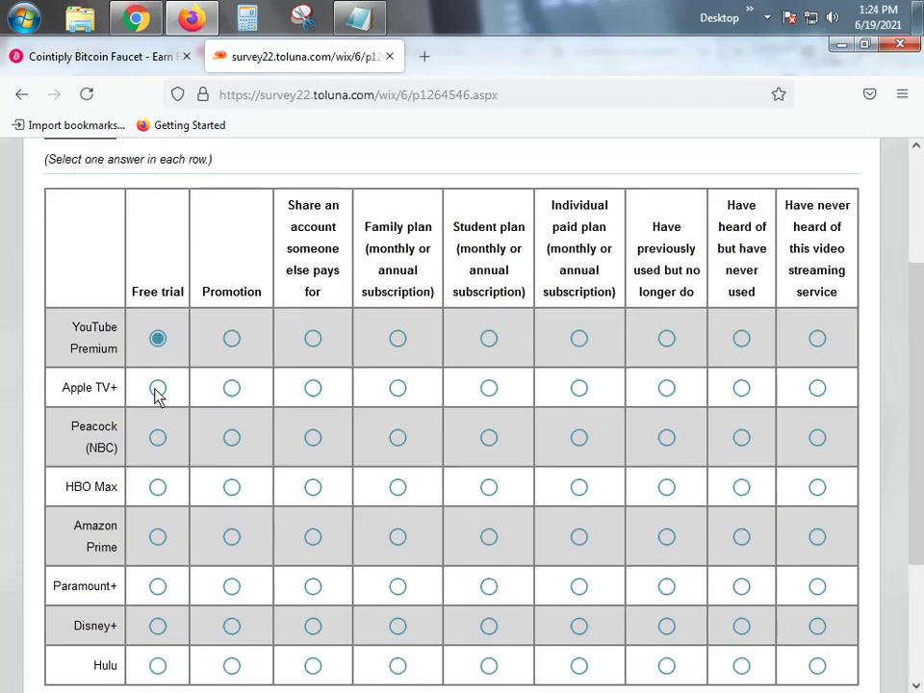
left_click(233, 389)
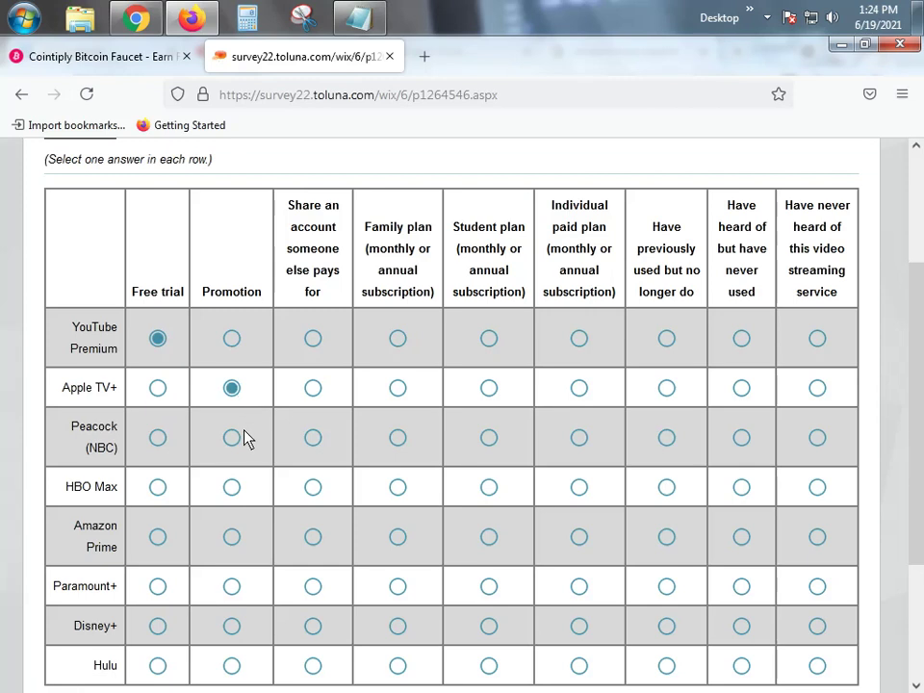
left_click(161, 439)
scroll(165, 448, "down", 2)
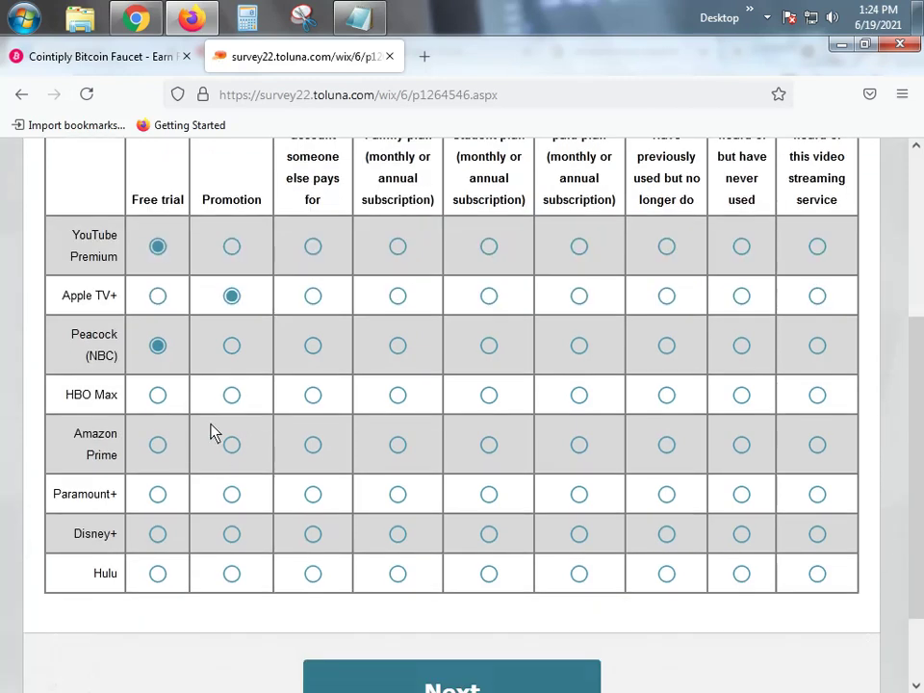
Answer Promotion for YouTube Premium, Amazon Prime, Paramount+, Disney+ and Hulu
left_click(230, 250)
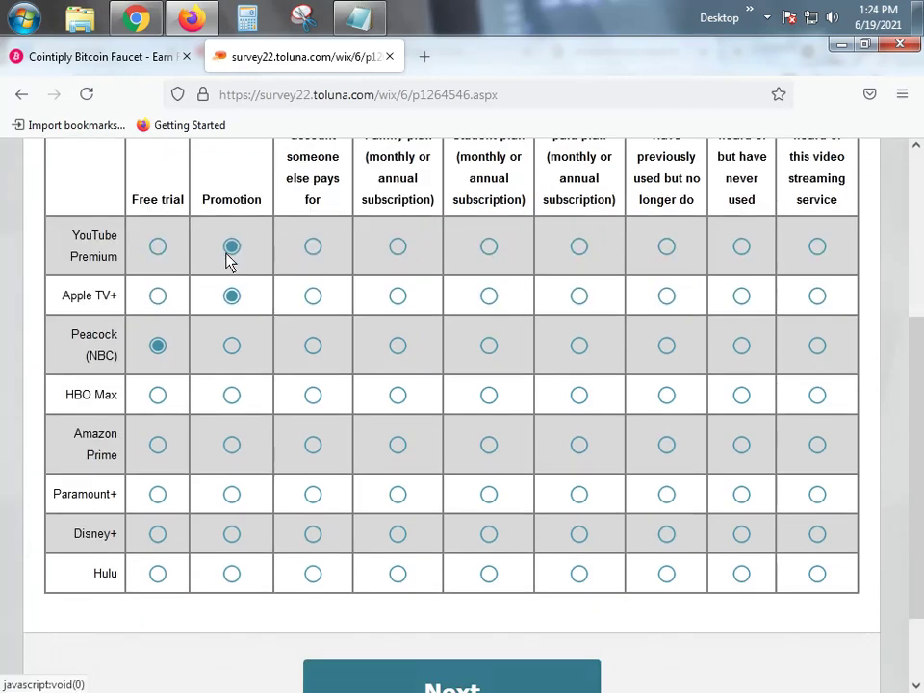
left_click(229, 445)
left_click(234, 496)
left_click(231, 534)
left_click(231, 574)
scroll(302, 431, "up", 2)
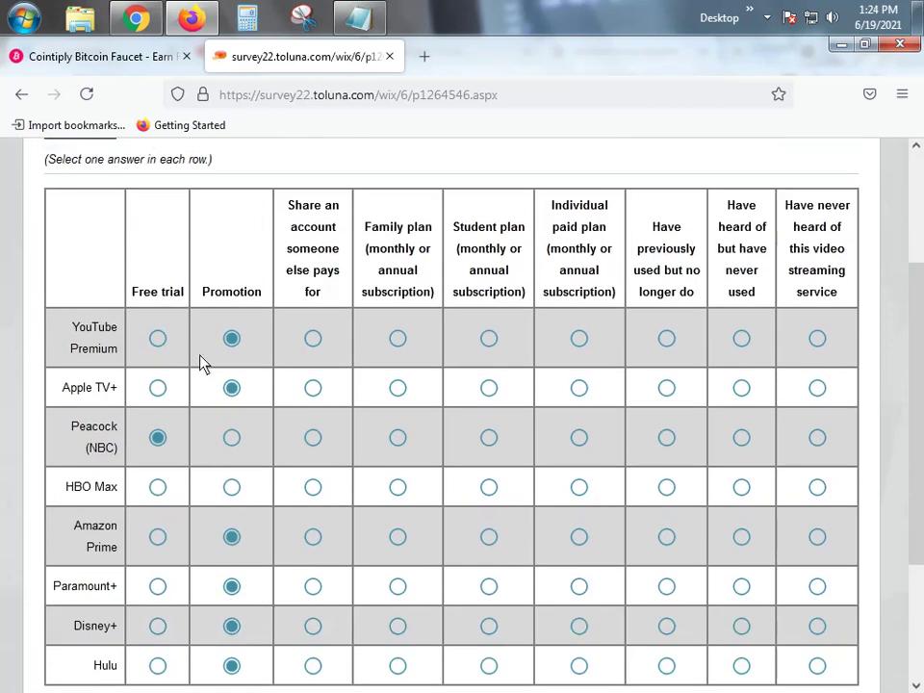
left_click(319, 340)
left_click(237, 340)
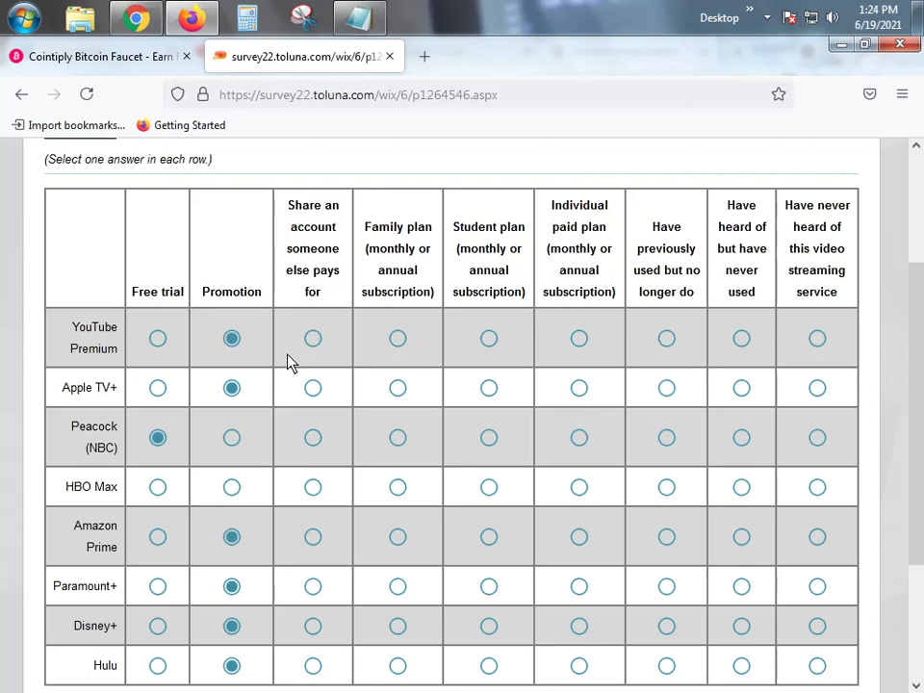
Set YouTube Premium, Apple TV+ and HBO Max to Individual paid plan in the video subscription table
scroll(289, 363, "up", 2)
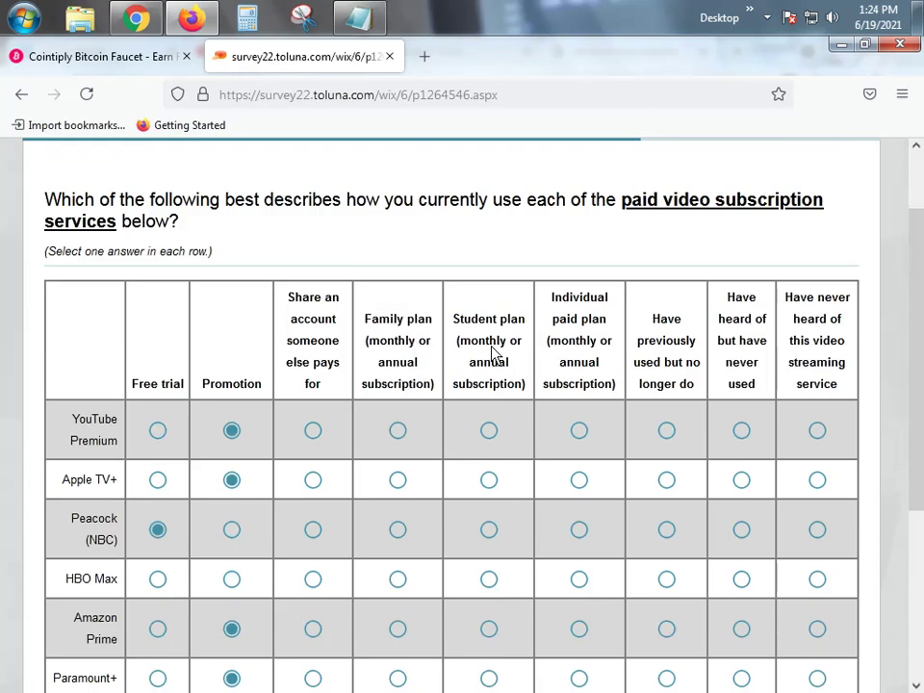
left_click(577, 433)
scroll(577, 438, "down", 2)
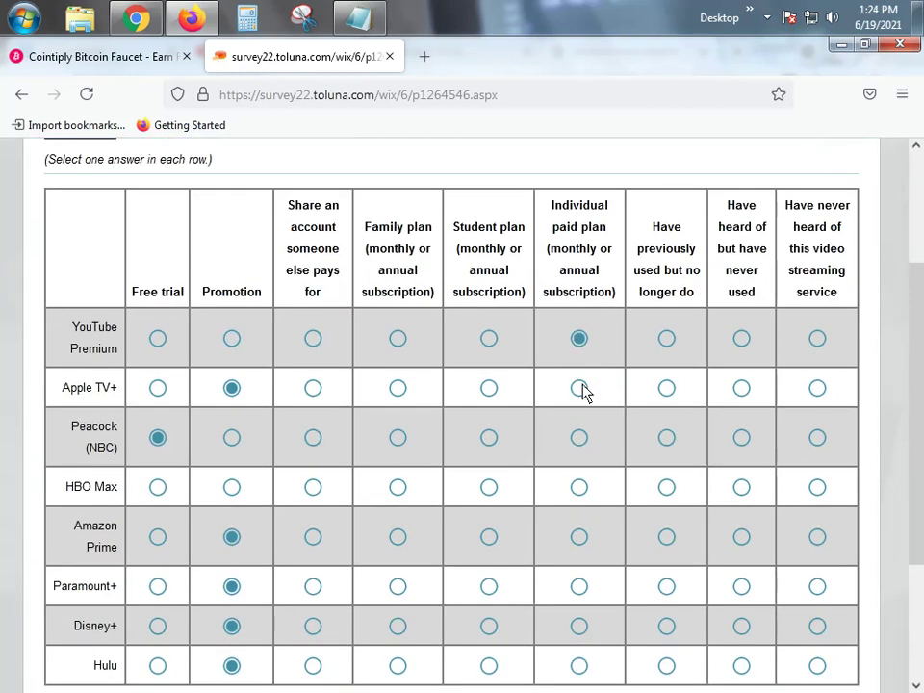
left_click(580, 387)
scroll(593, 459, "down", 2)
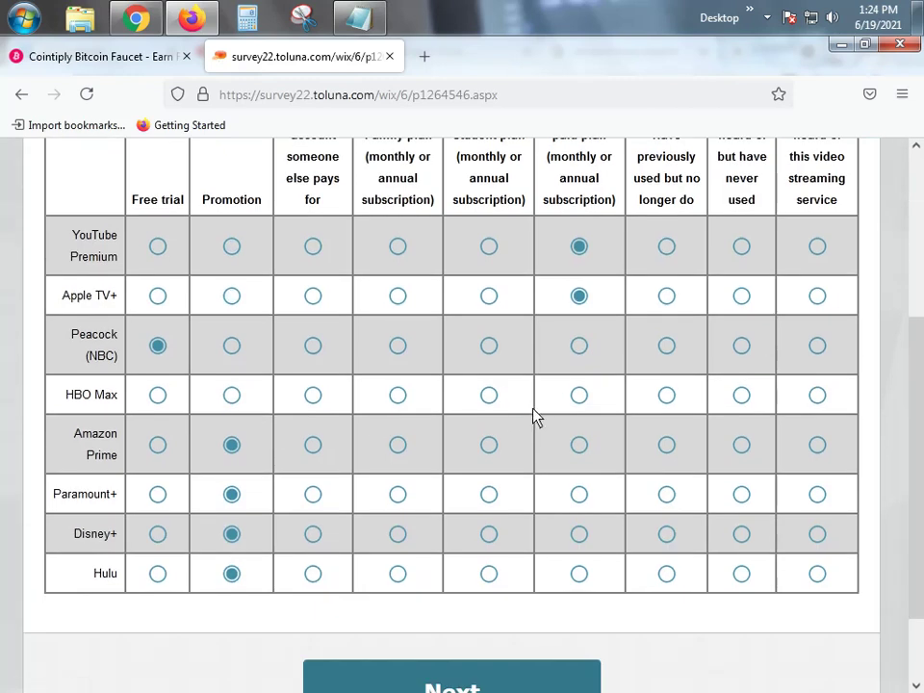
scroll(535, 416, "up", 2)
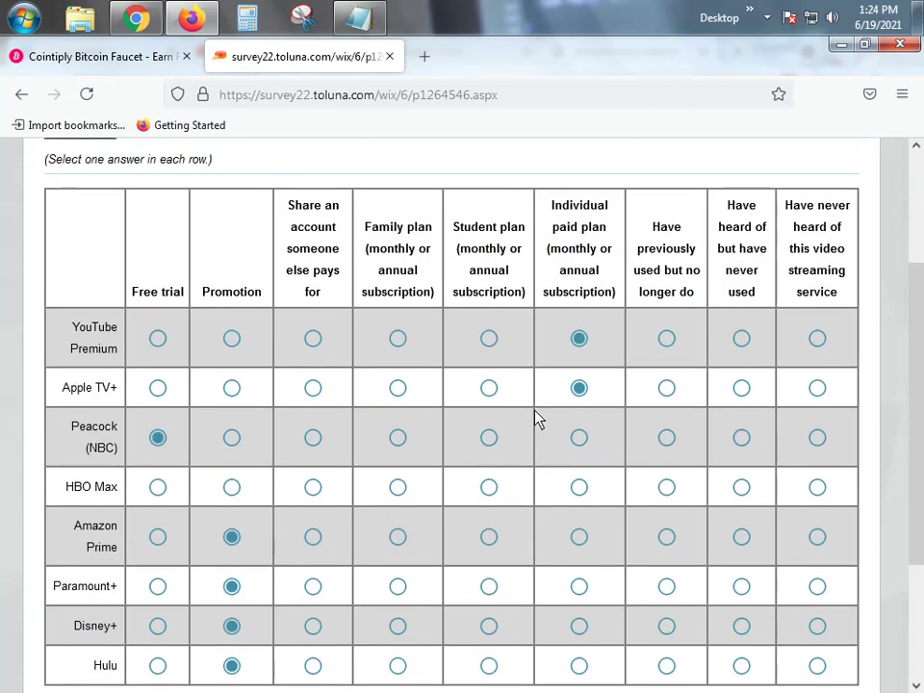
left_click(579, 487)
Set Amazon Prime and Disney+ to Family plan and Paramount+ and Hulu to Free trial, and submit the video subscription answers
scroll(579, 488, "down", 2)
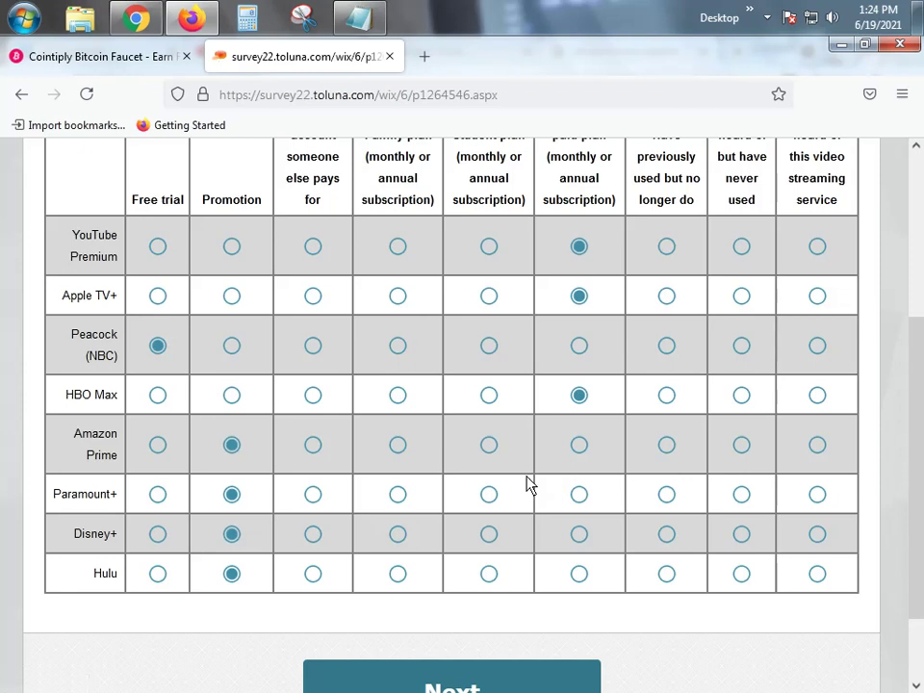
scroll(471, 459, "up", 2)
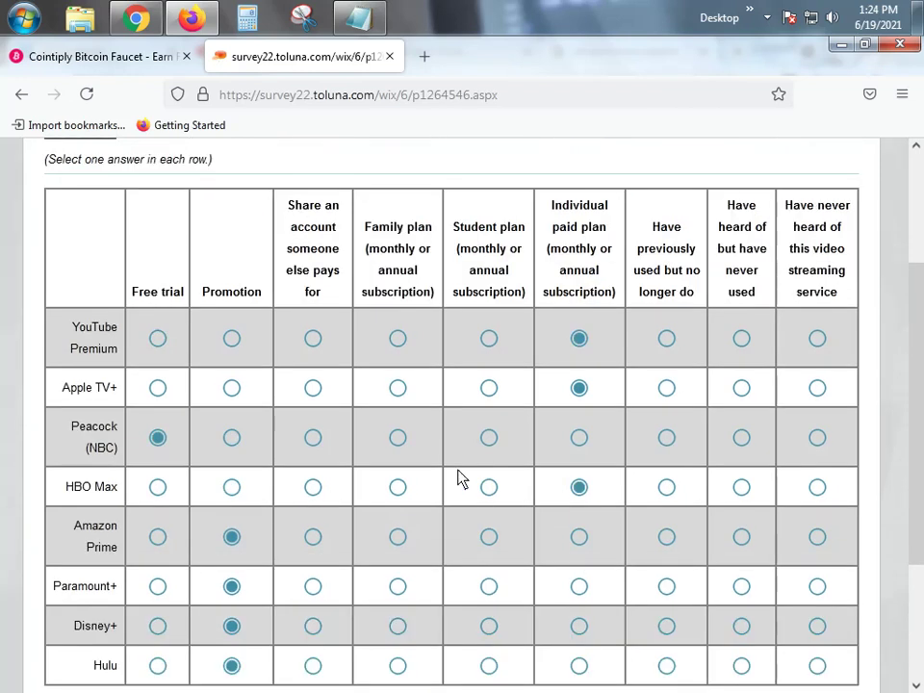
left_click(400, 538)
scroll(421, 528, "down", 2)
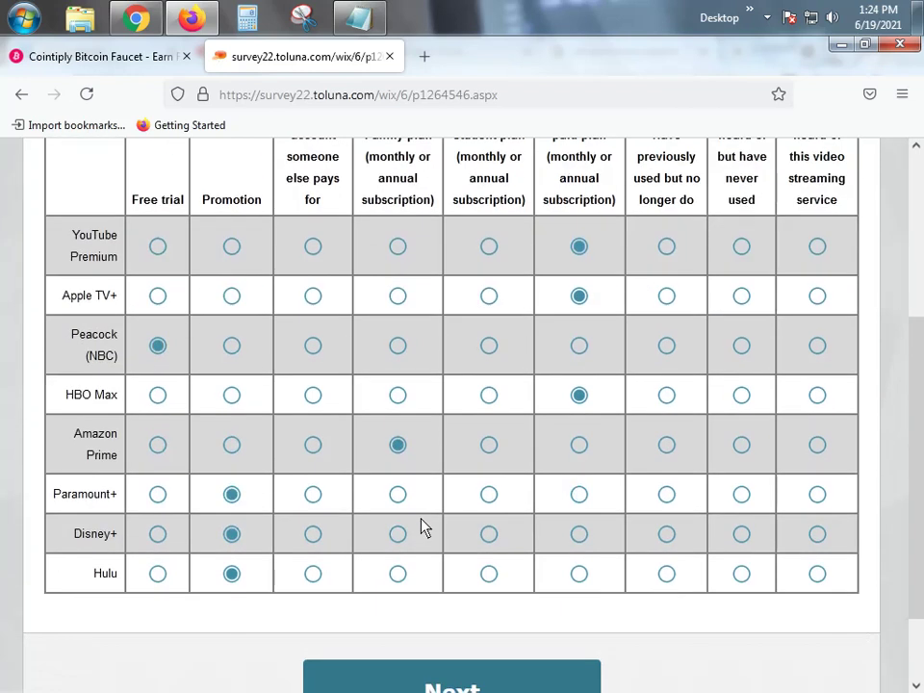
left_click(157, 496)
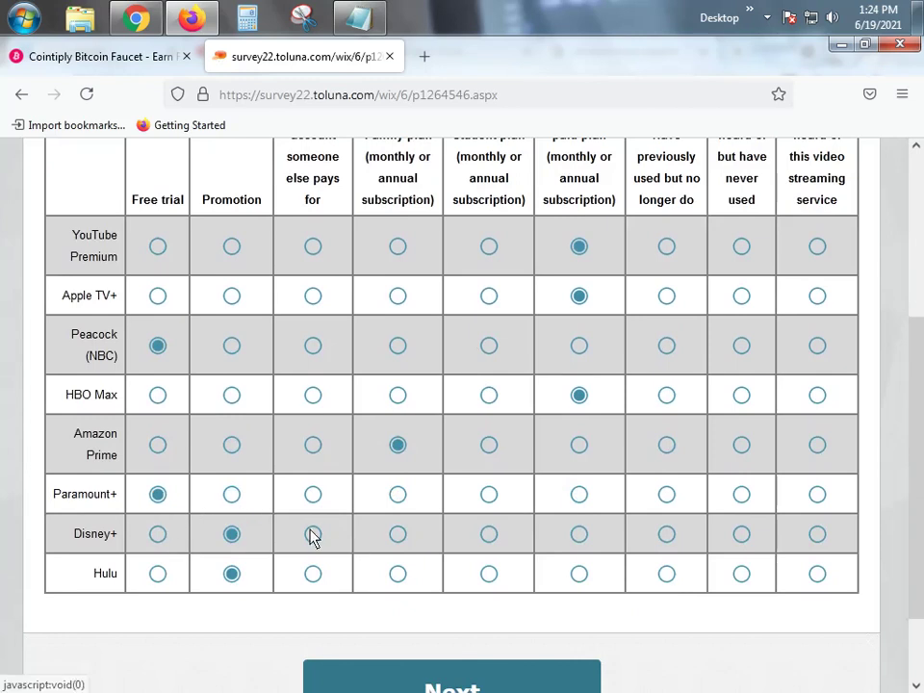
left_click(397, 535)
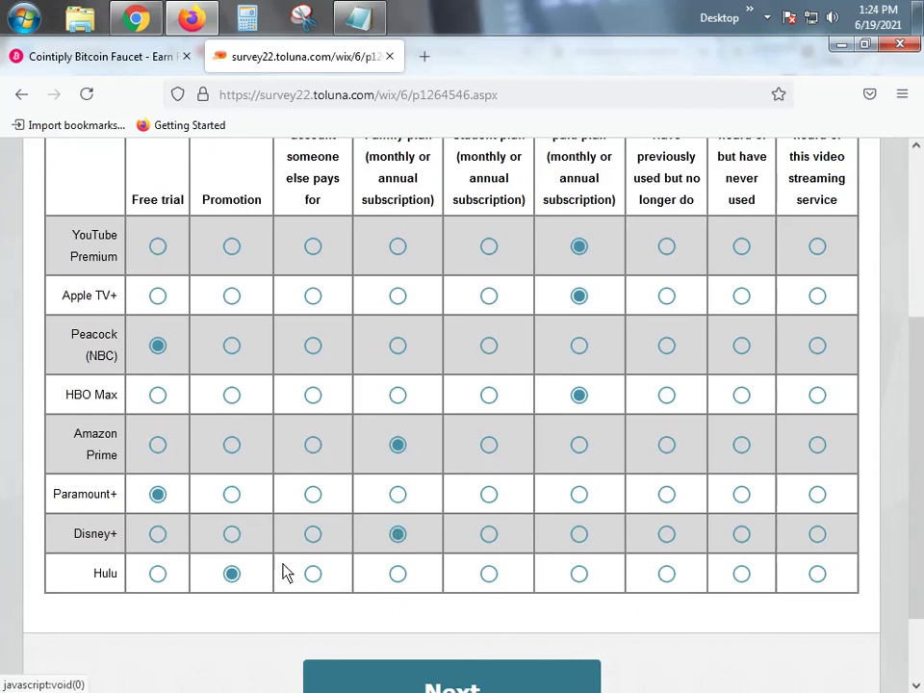
left_click(157, 574)
left_click(398, 665)
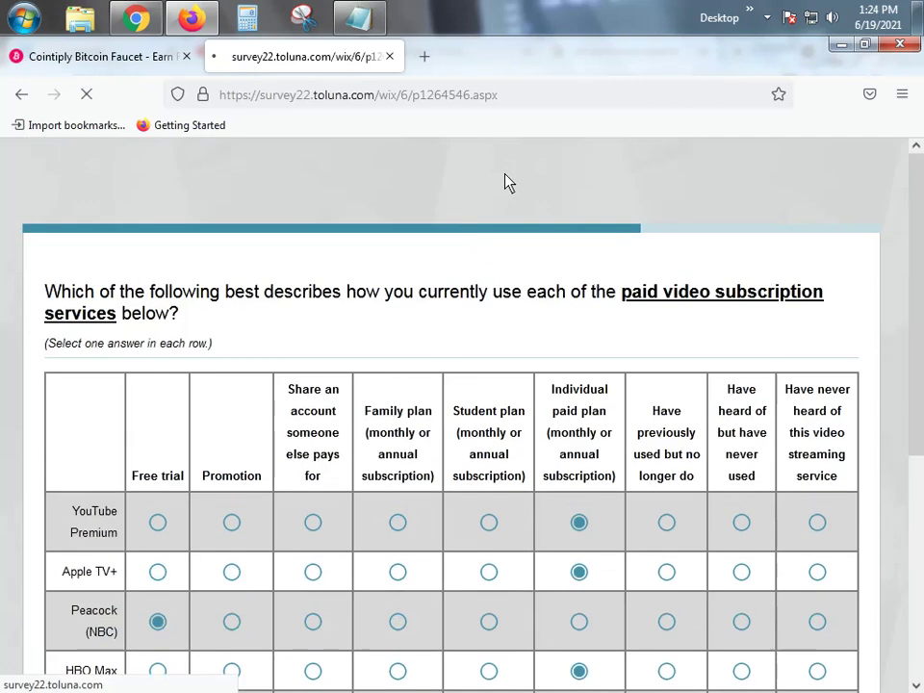
Set weekly usage to 1-3 hours for YouTube Premium, Less than 1 hour for Apple TV+ and Peacock (NBC), and 4-6 hours for HBO Max and Amazon Prime
scroll(495, 217, "down", 2)
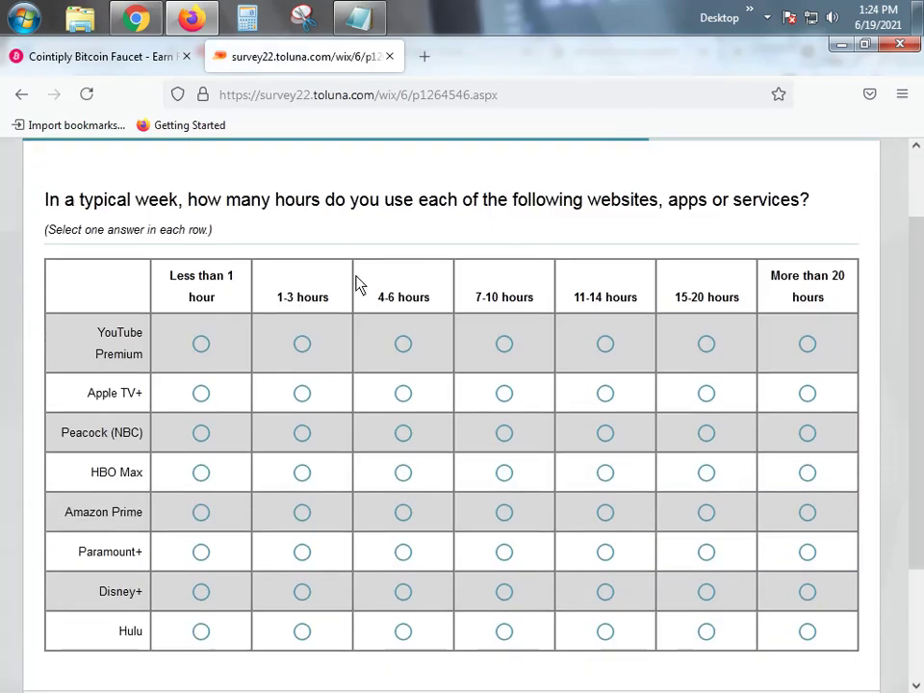
left_click(335, 342)
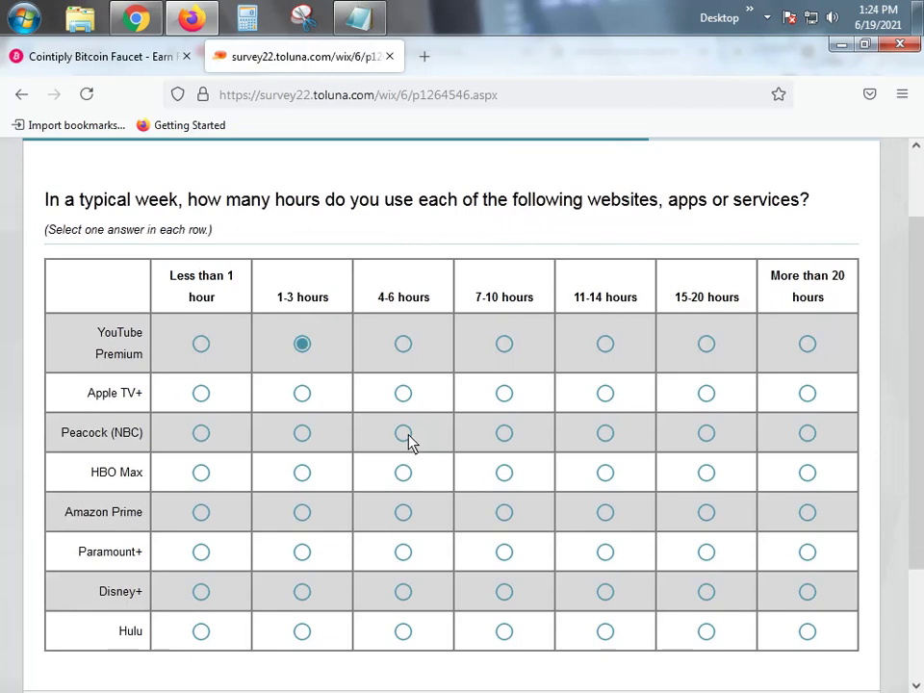
left_click(202, 394)
left_click(202, 433)
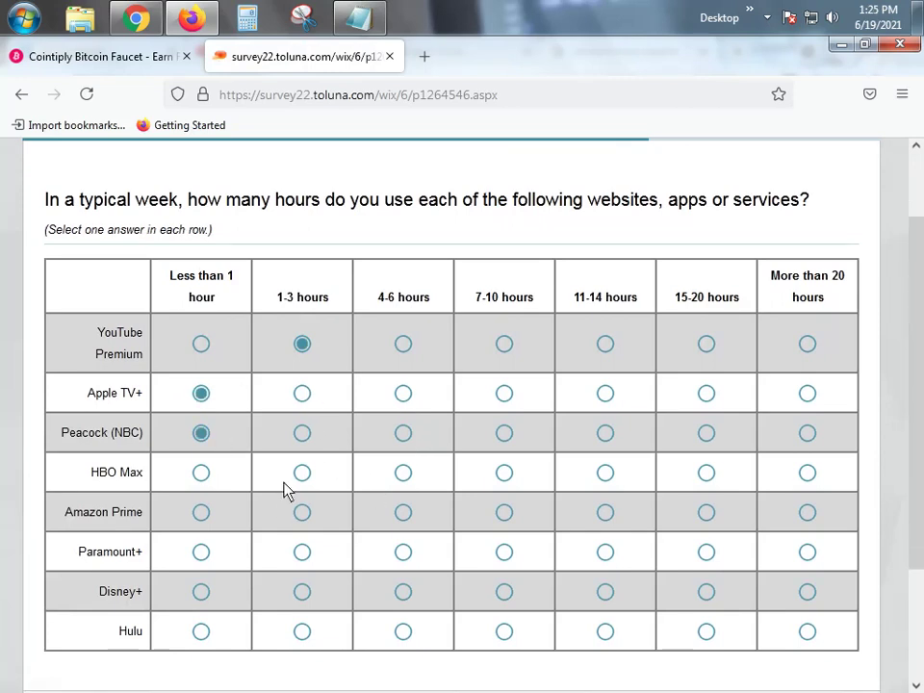
left_click(403, 472)
left_click(402, 512)
Set weekly usage to Less than 1 hour for Paramount+ and Hulu and 1-3 hours for Disney+, and submit the answers
left_click(200, 551)
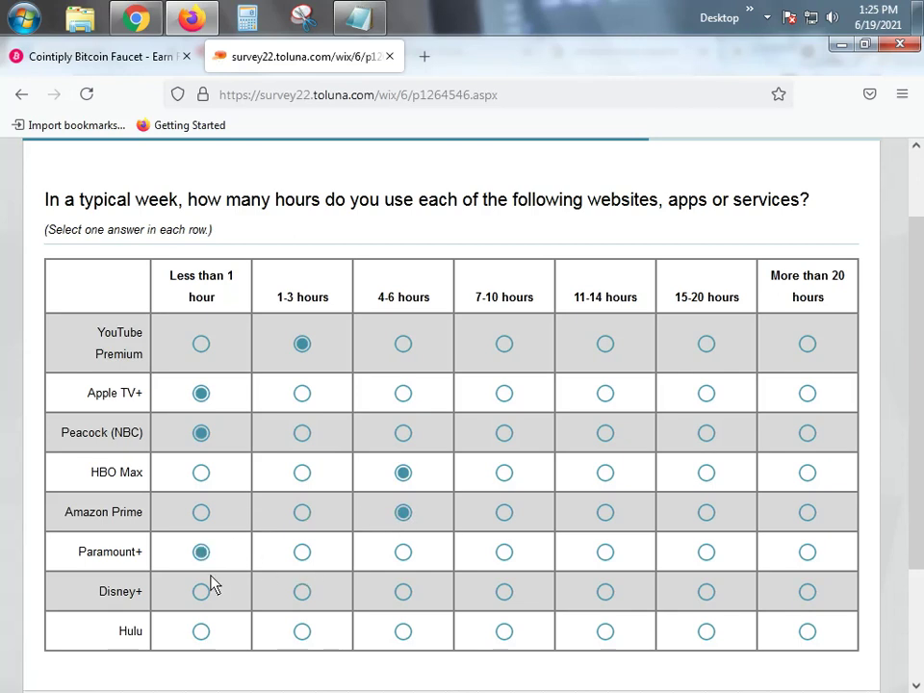
left_click(201, 590)
left_click(299, 590)
left_click(201, 631)
scroll(713, 471, "down", 3)
left_click(525, 588)
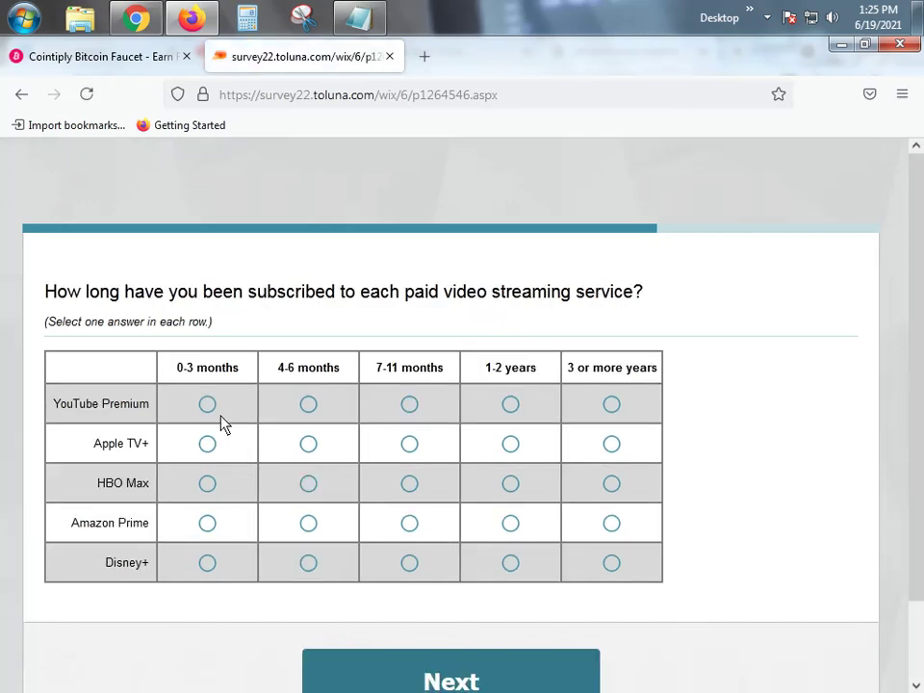
Set subscription length to 1-2 years for YouTube Premium and Amazon Prime, and 7-11 months for Apple TV+, HBO Max and Disney+, and submit
left_click(512, 405)
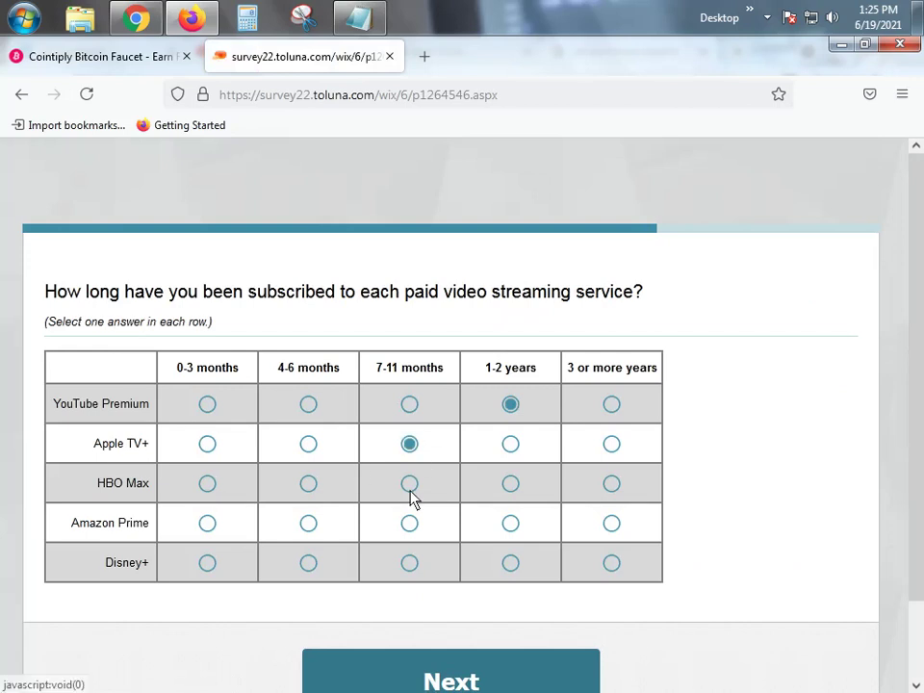
left_click(409, 485)
left_click(511, 525)
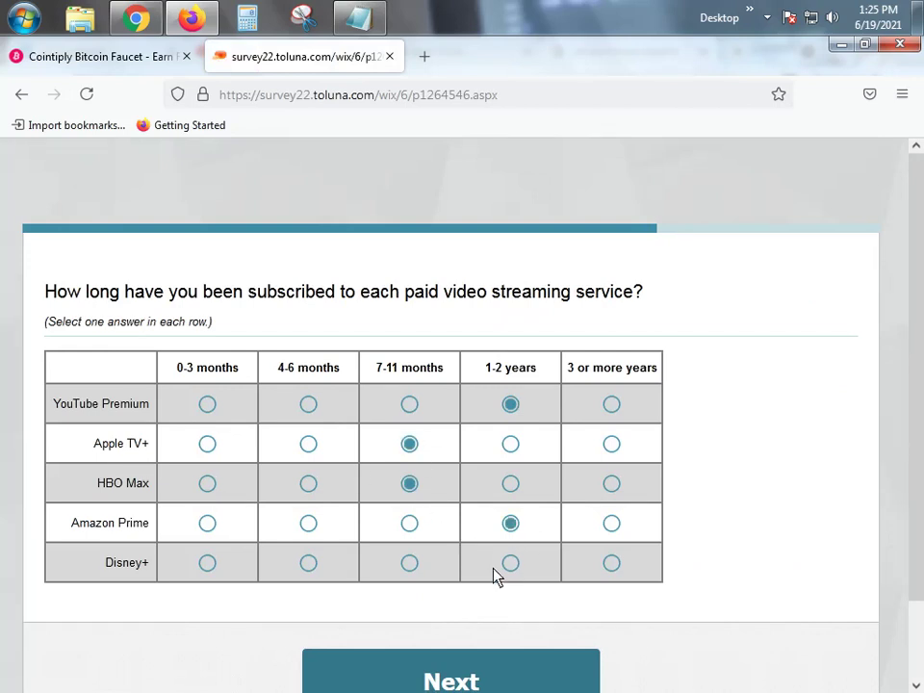
left_click(411, 566)
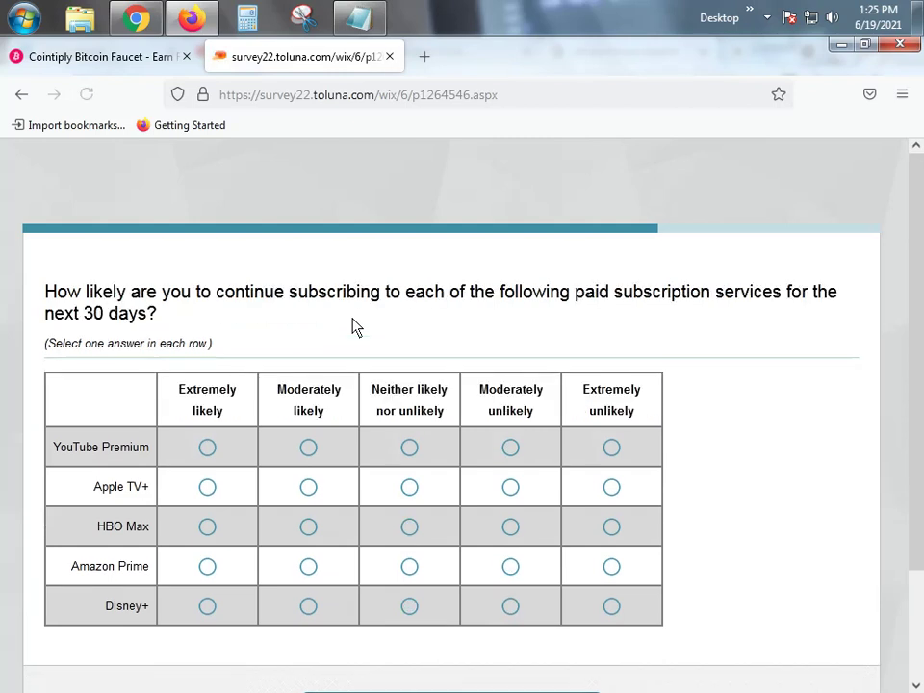
Answer Extremely likely to continue subscribing for all five services, submit, and proceed past the YouTube introduction page
left_click(207, 448)
left_click(207, 487)
left_click(207, 526)
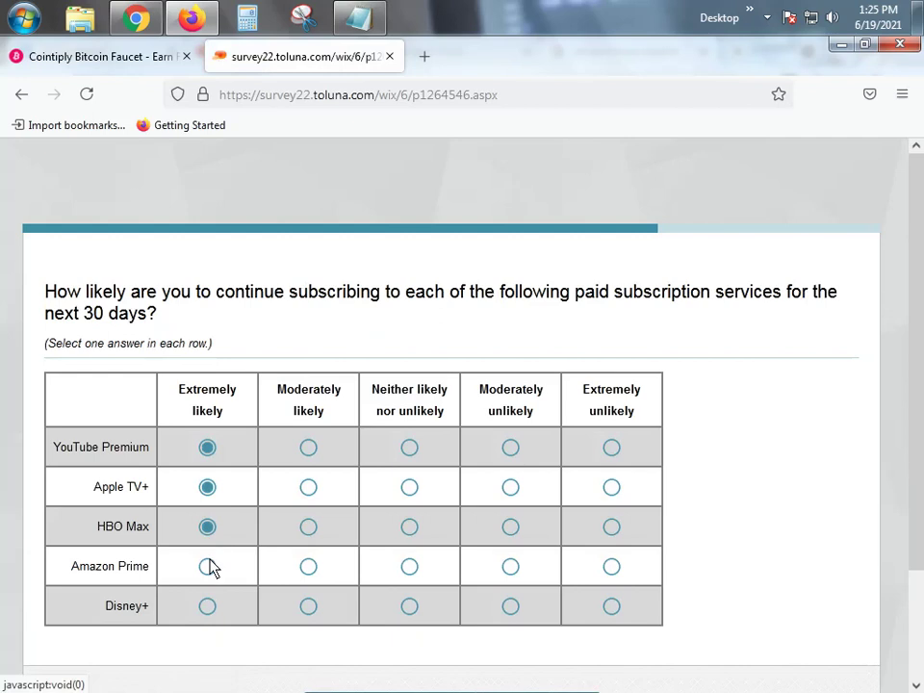
left_click(207, 566)
left_click(208, 606)
scroll(220, 607, "down", 2)
left_click(399, 592)
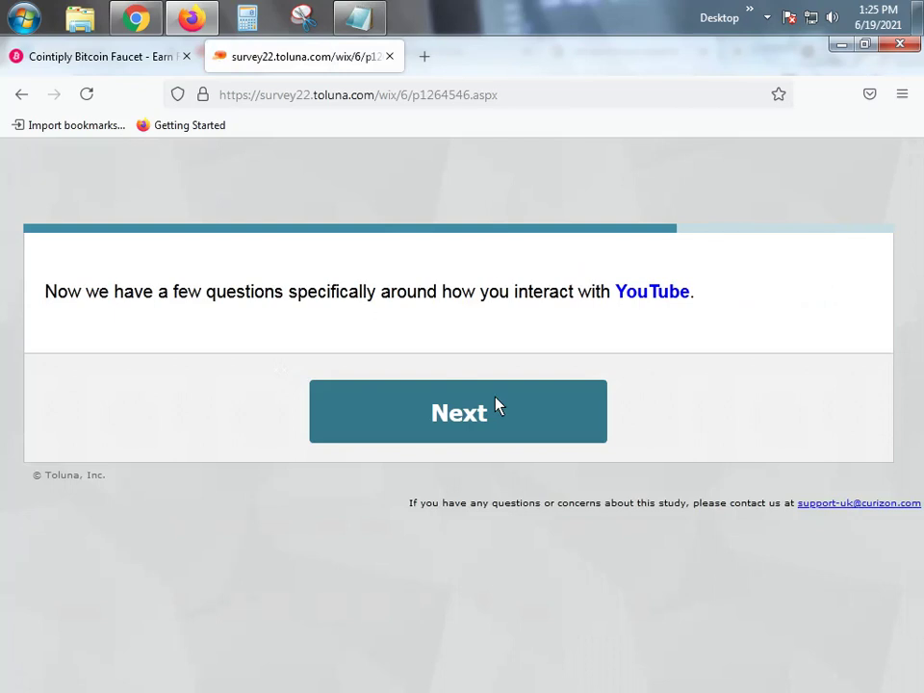
left_click(489, 423)
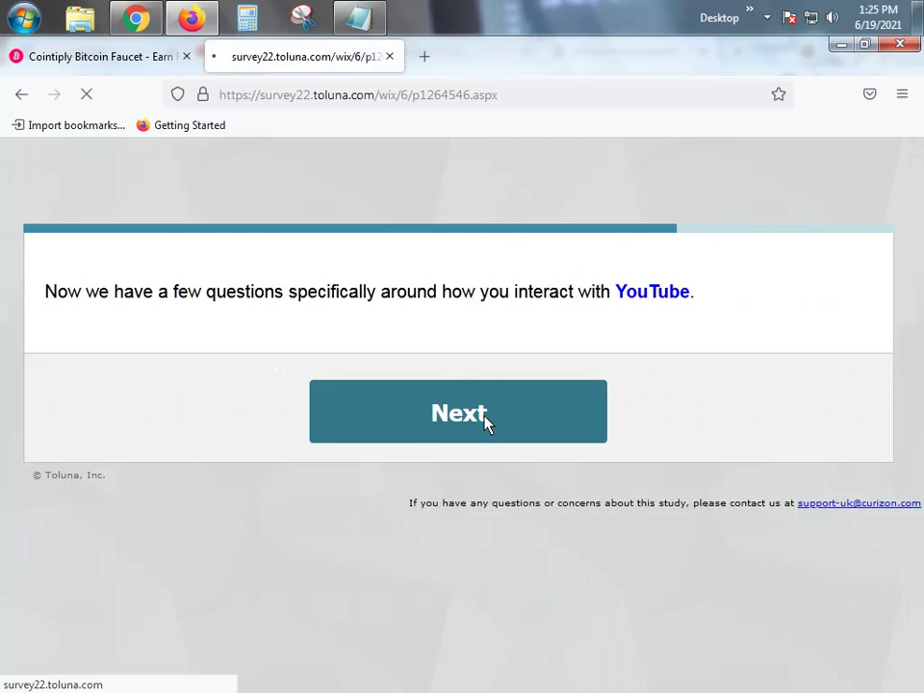
scroll(472, 410, "down", 3)
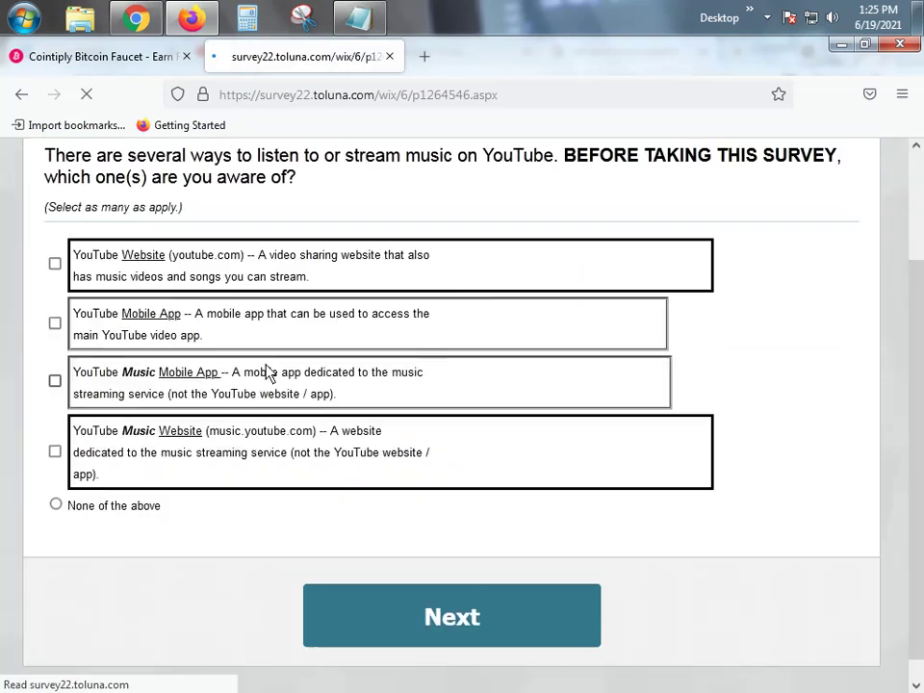
left_click(55, 241)
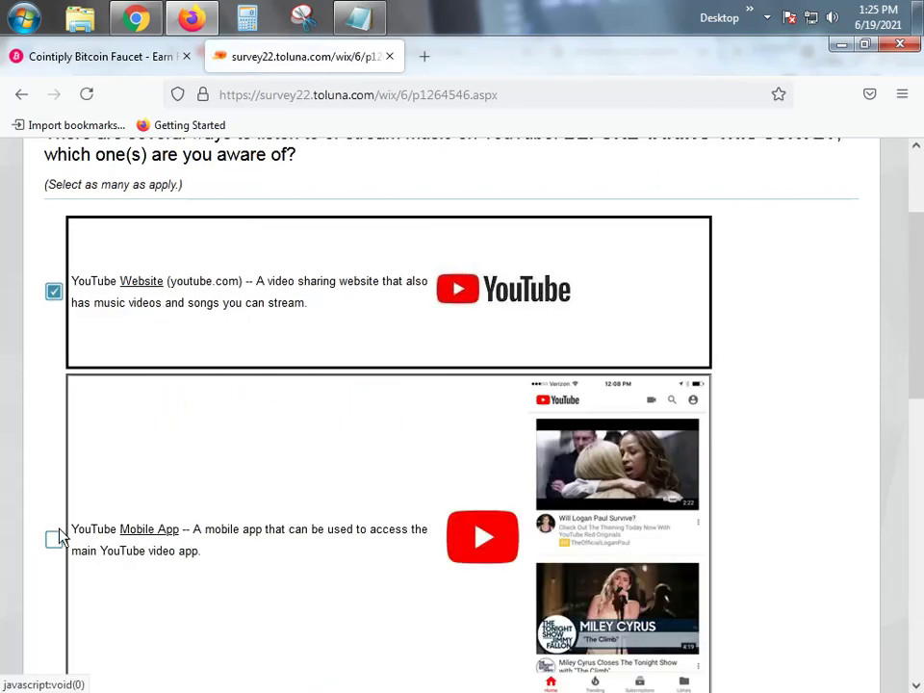
scroll(58, 534, "down", 1)
scroll(60, 532, "up", 2)
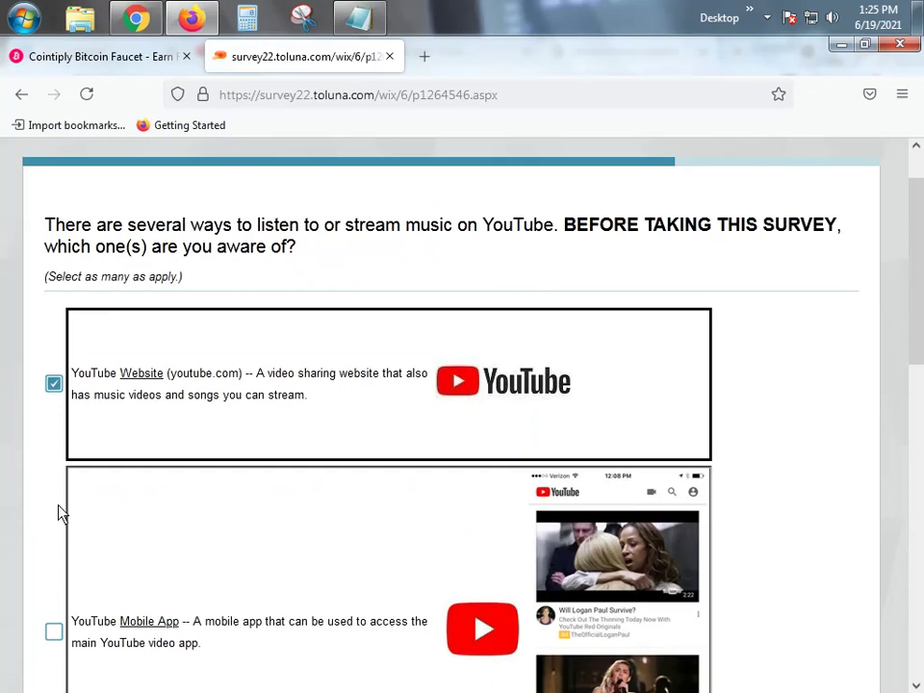
scroll(58, 512, "down", 4)
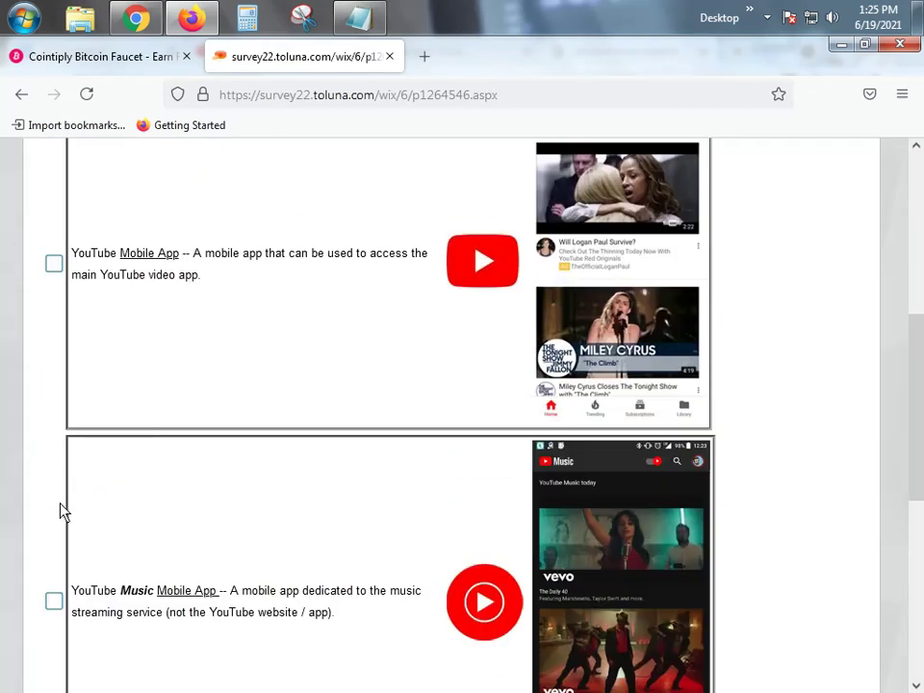
scroll(60, 508, "up", 2)
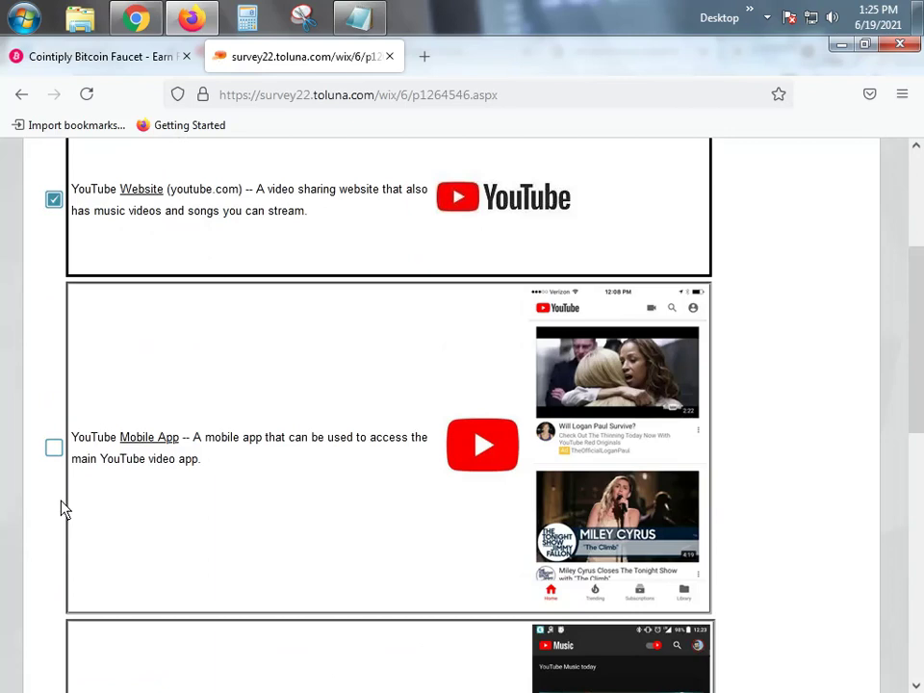
left_click(54, 200)
Select YouTube Mobile App as the known way to stream music on YouTube and submit the answer
scroll(76, 299, "down", 2)
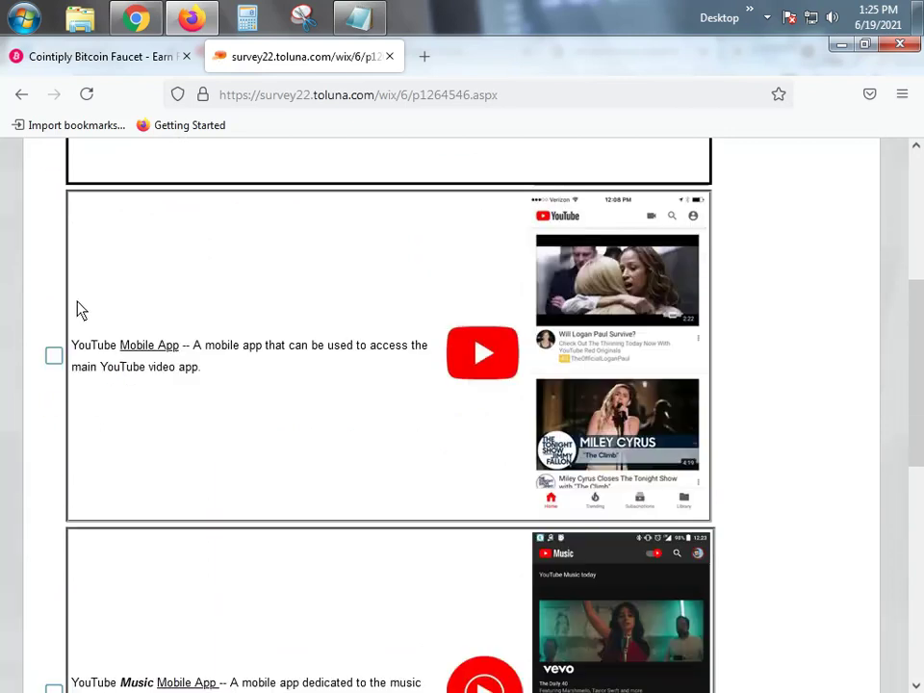
left_click(52, 268)
scroll(206, 373, "down", 5)
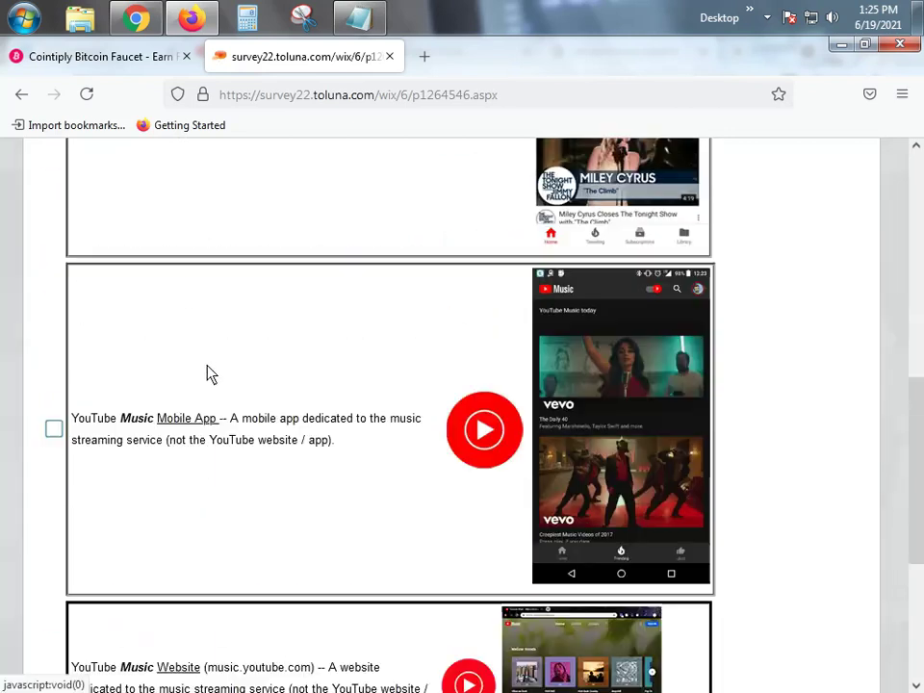
left_click(449, 588)
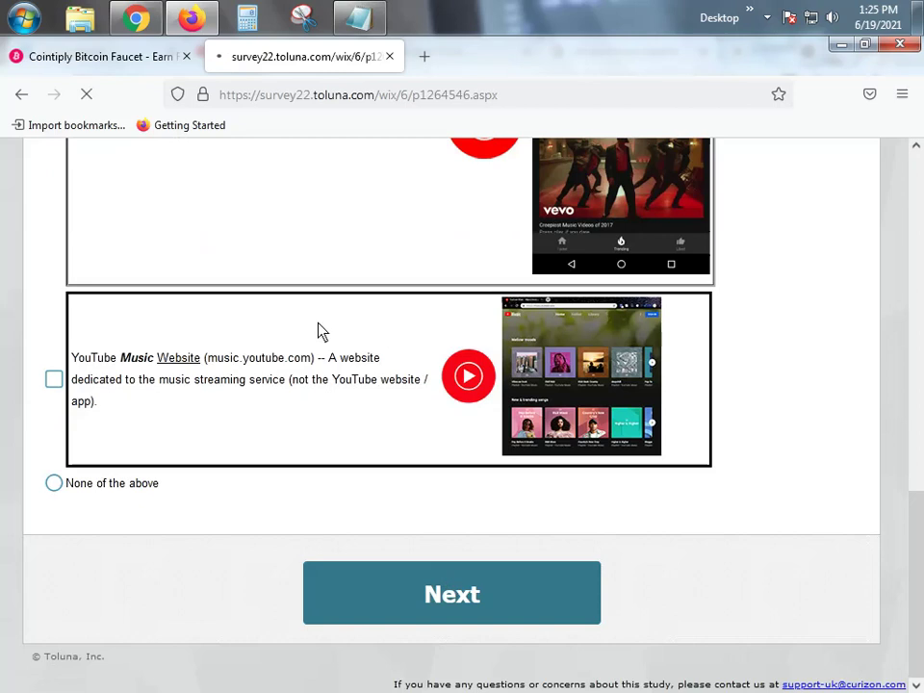
Enter 5 weekly hours of music streaming for the YouTube Mobile App and submit the answer
scroll(320, 332, "up", 1)
scroll(320, 332, "up", 5)
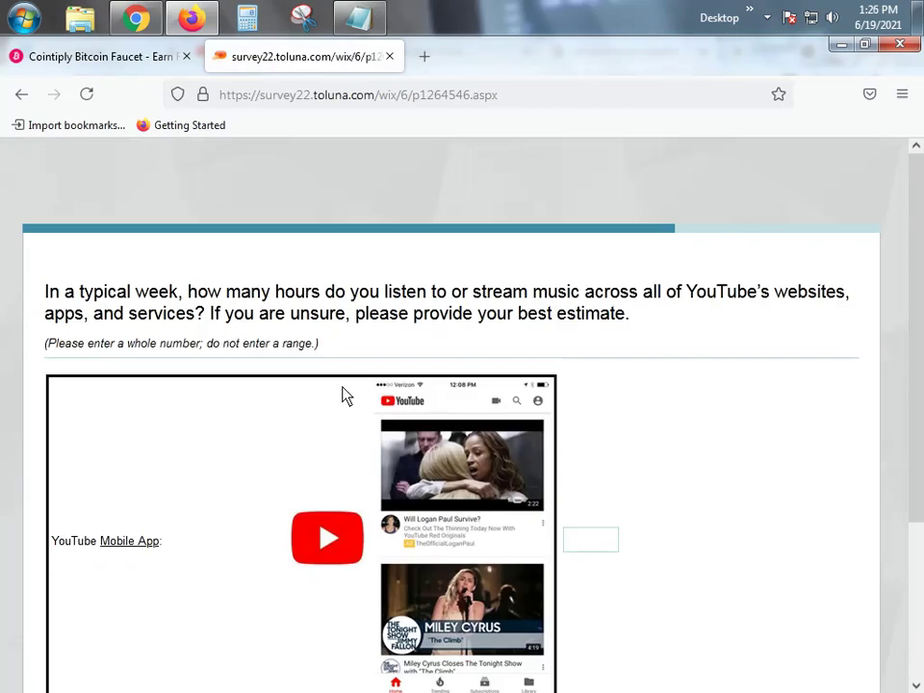
scroll(332, 388, "down", 2)
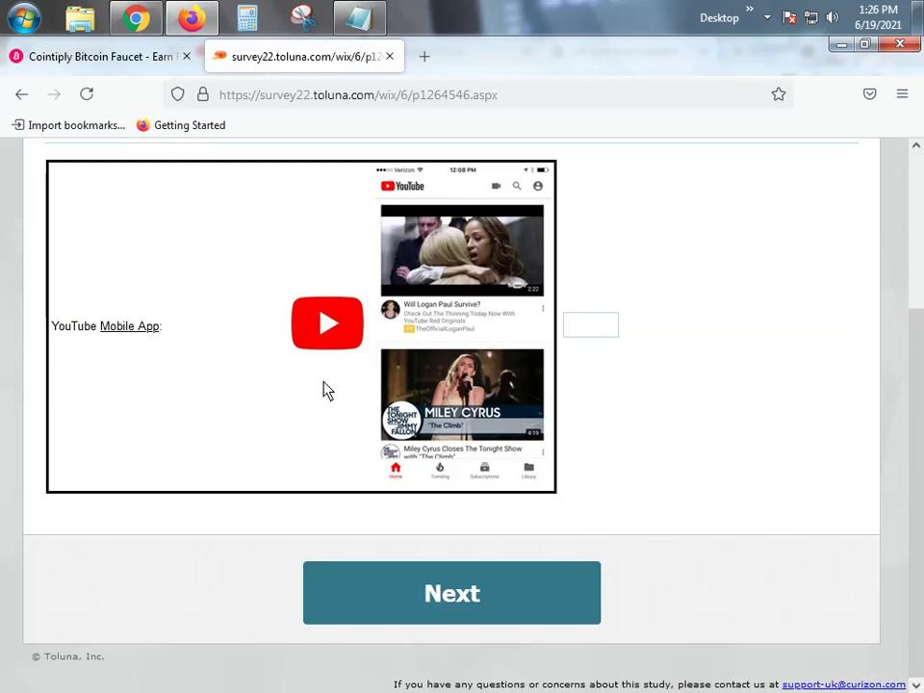
scroll(322, 389, "up", 2)
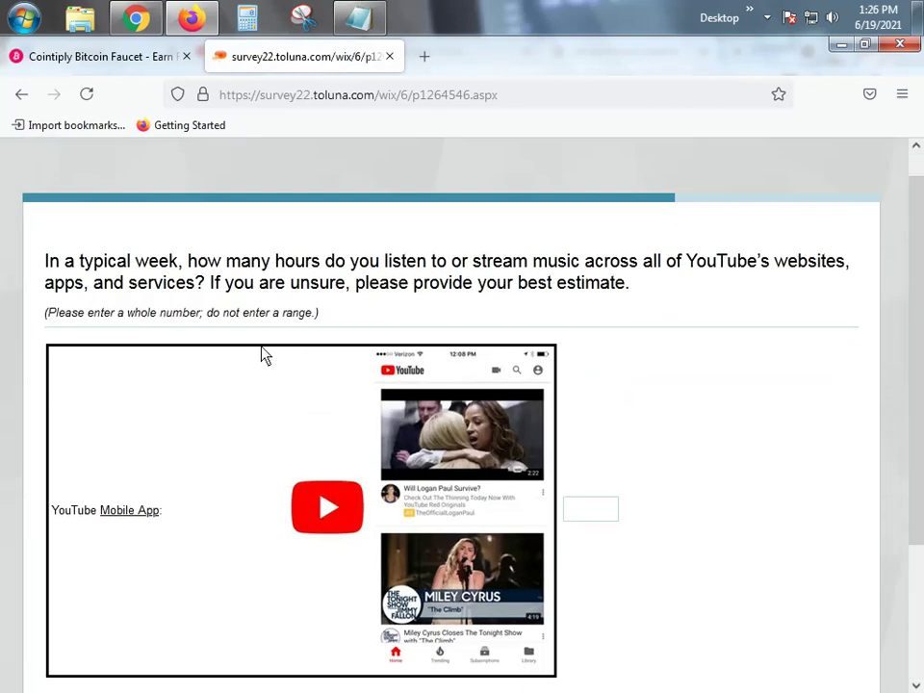
scroll(298, 494, "down", 2)
scroll(527, 493, "up", 2)
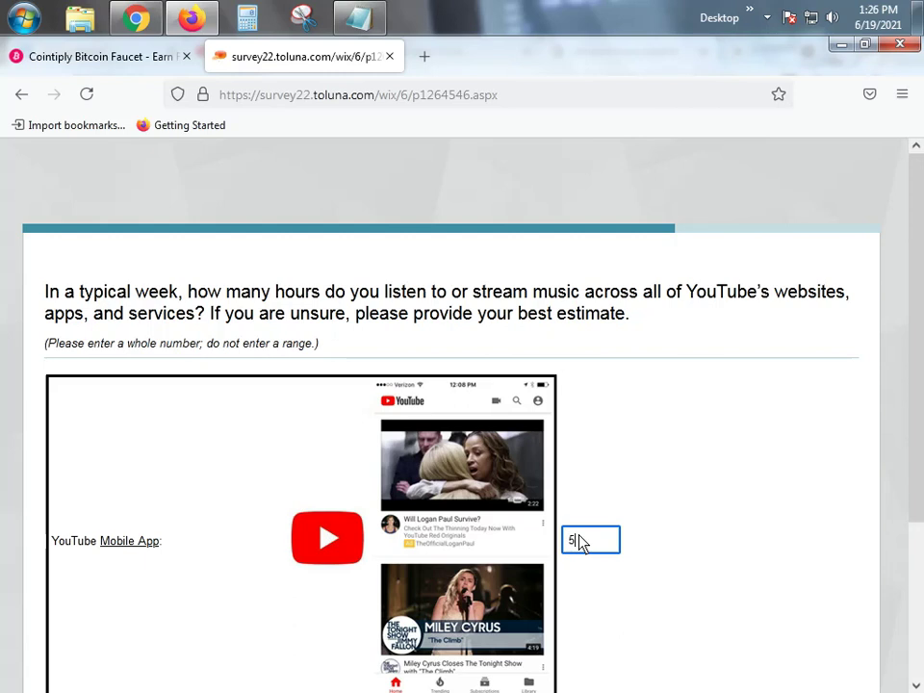
scroll(672, 547, "down", 4)
left_click(441, 584)
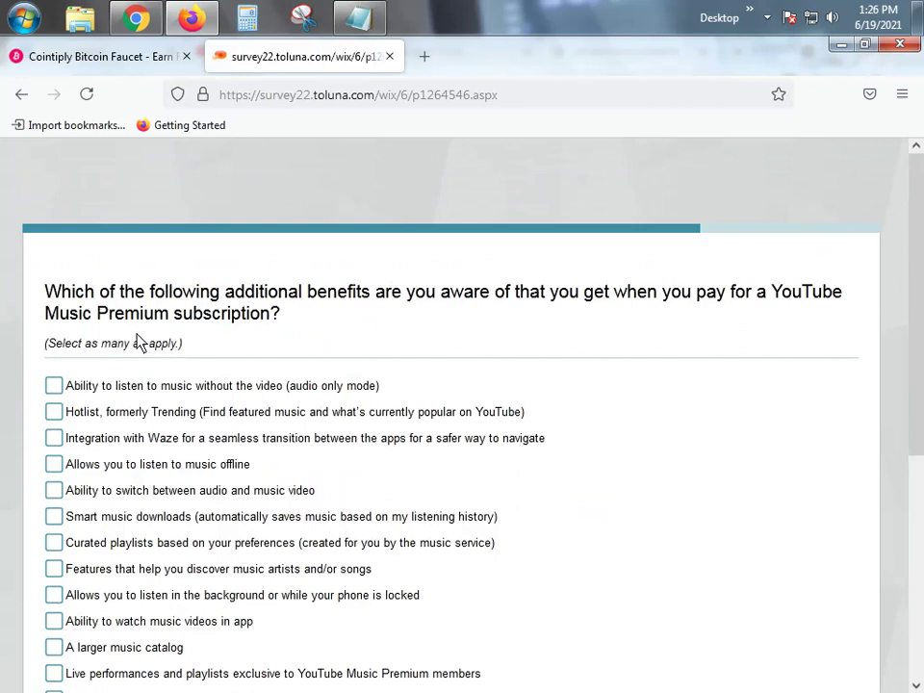
Select the YouTube Music Premium benefits for audio only mode, switching between audio and video, and both no-ads options, and submit
left_click(139, 394)
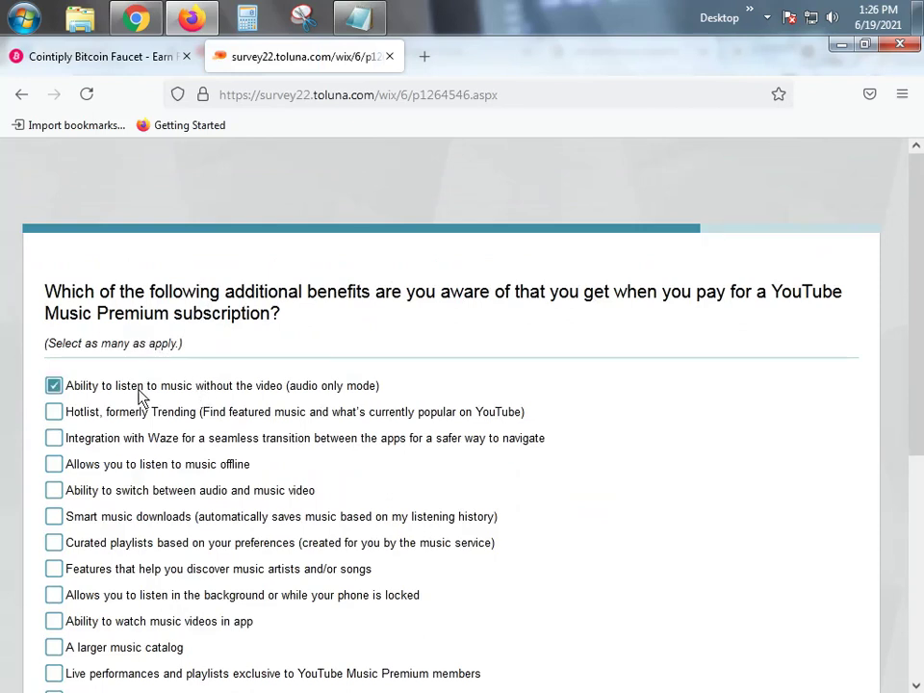
left_click(202, 491)
scroll(252, 510, "down", 2)
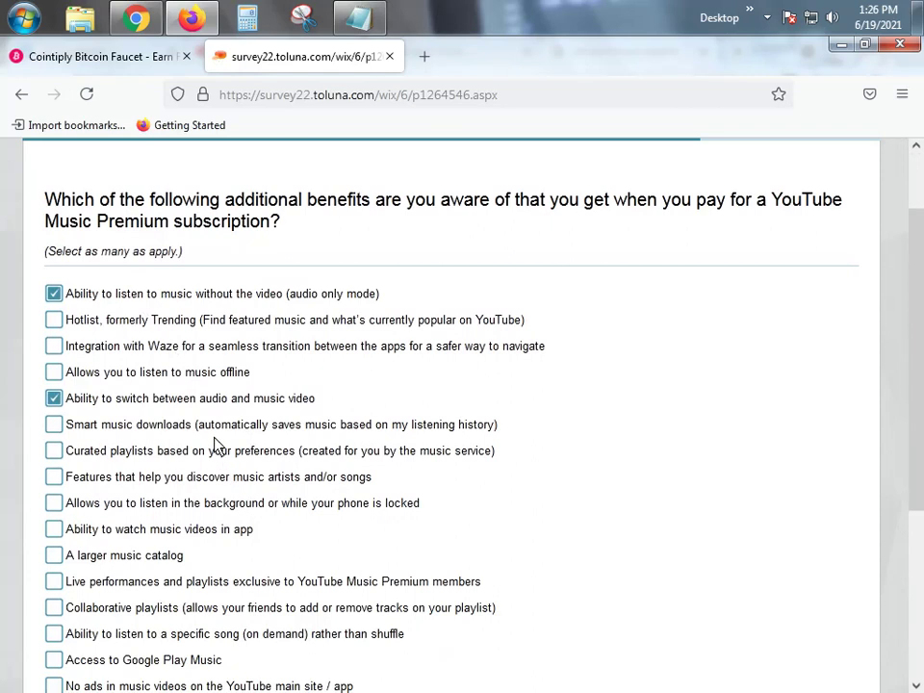
scroll(198, 481, "down", 4)
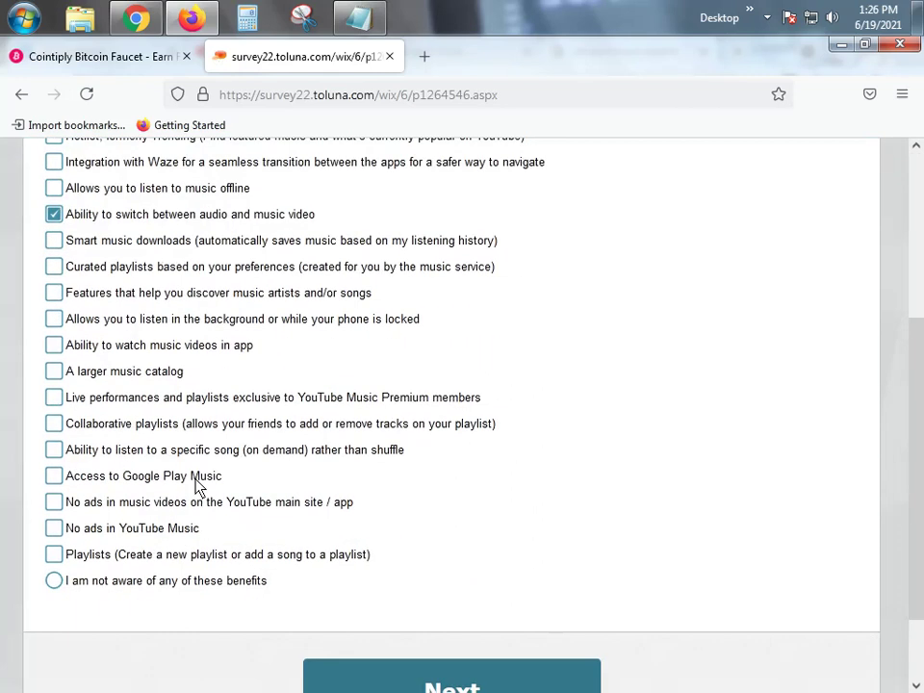
left_click(155, 504)
left_click(154, 531)
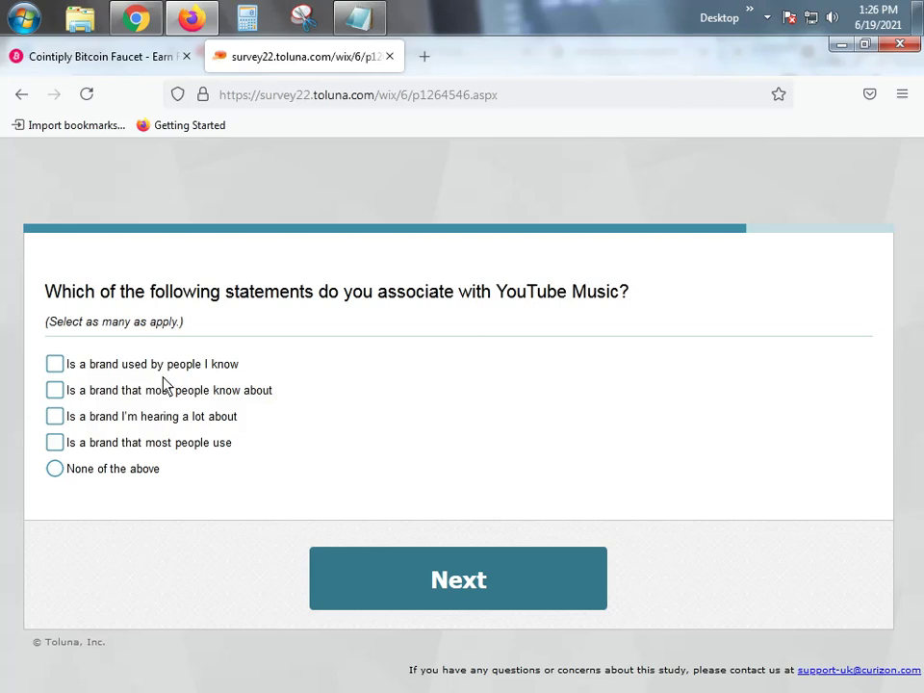
Associate YouTube Music with "Is a brand used by people I know" and "Is a brand that most people use", and submit
left_click(201, 445)
left_click(204, 366)
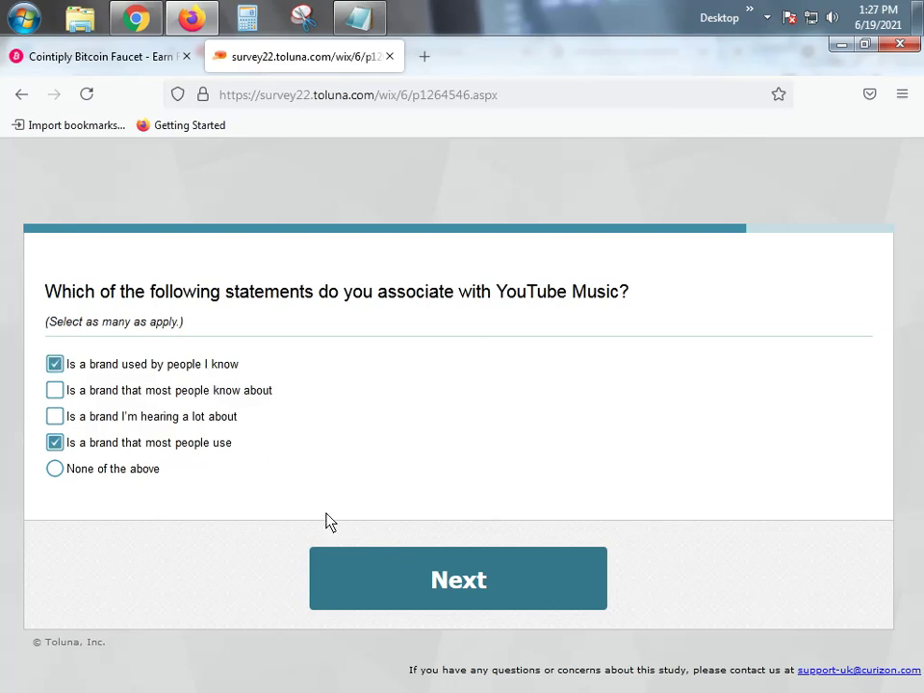
left_click(405, 583)
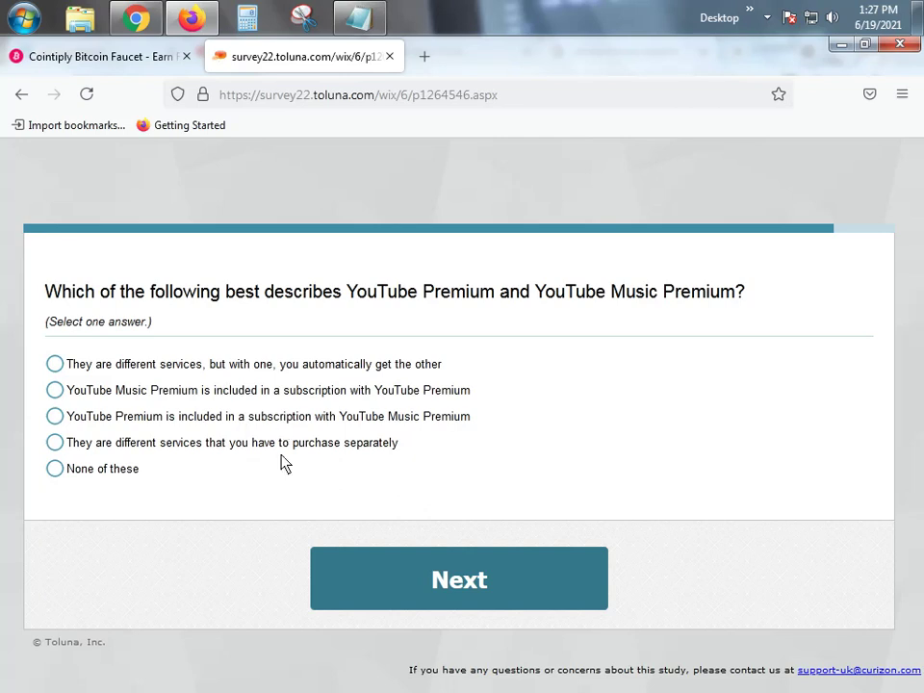
Copy the YouTube Premium versus YouTube Music Premium question, search Google for it in Chrome, and expand the related question on whether they are the same
triple_click(256, 302)
key("ctrl+c")
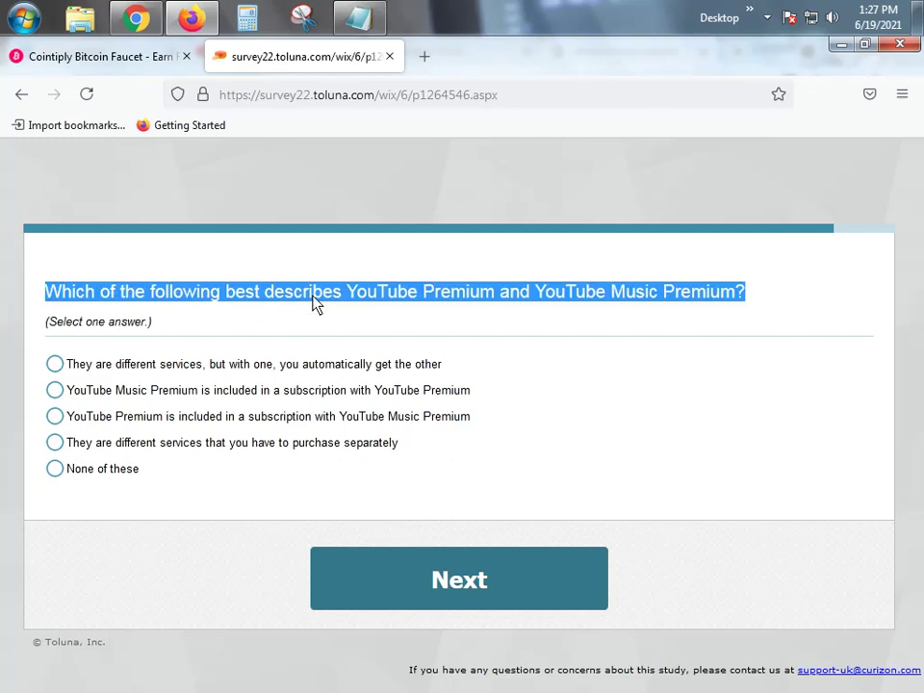
left_click(144, 19)
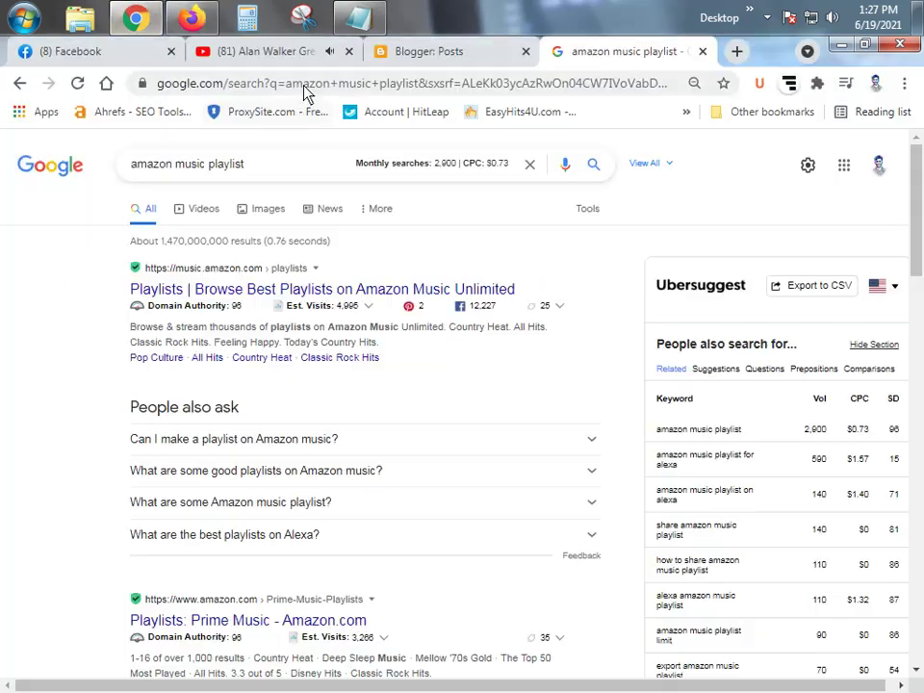
left_click(306, 88)
key("ctrl+v")
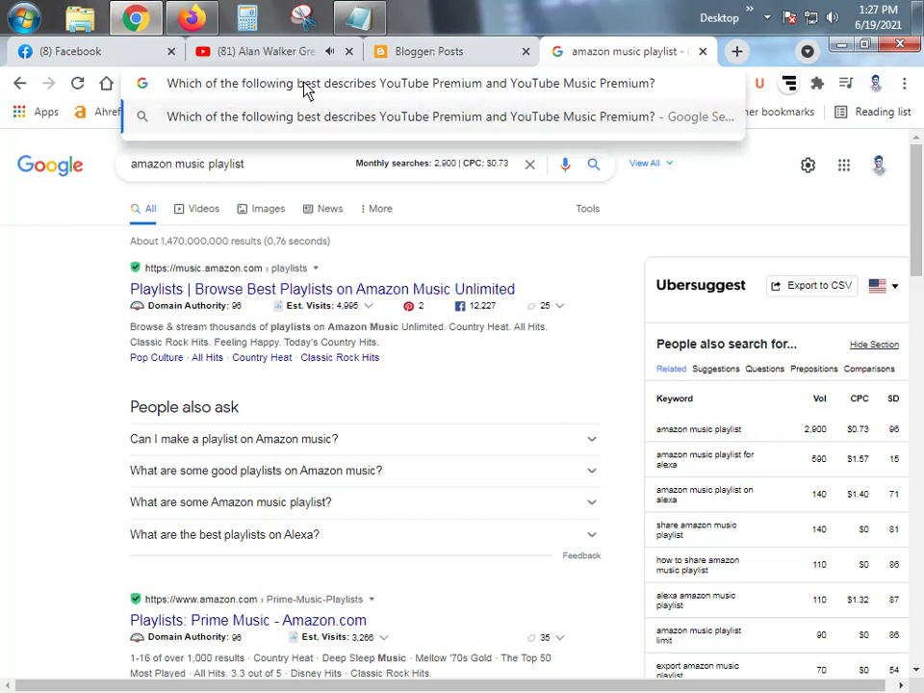
key("Return")
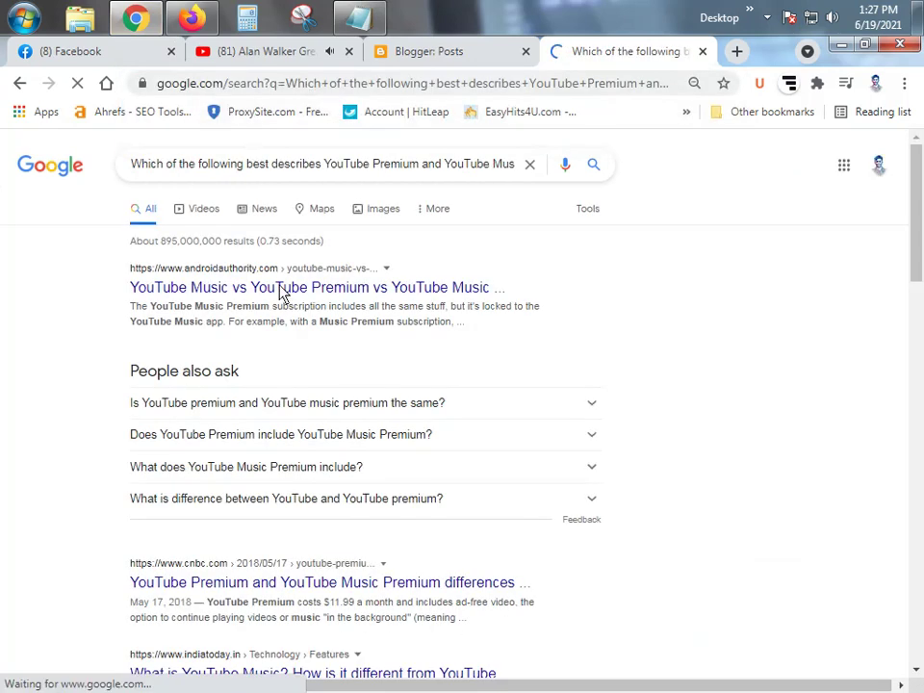
left_click(310, 410)
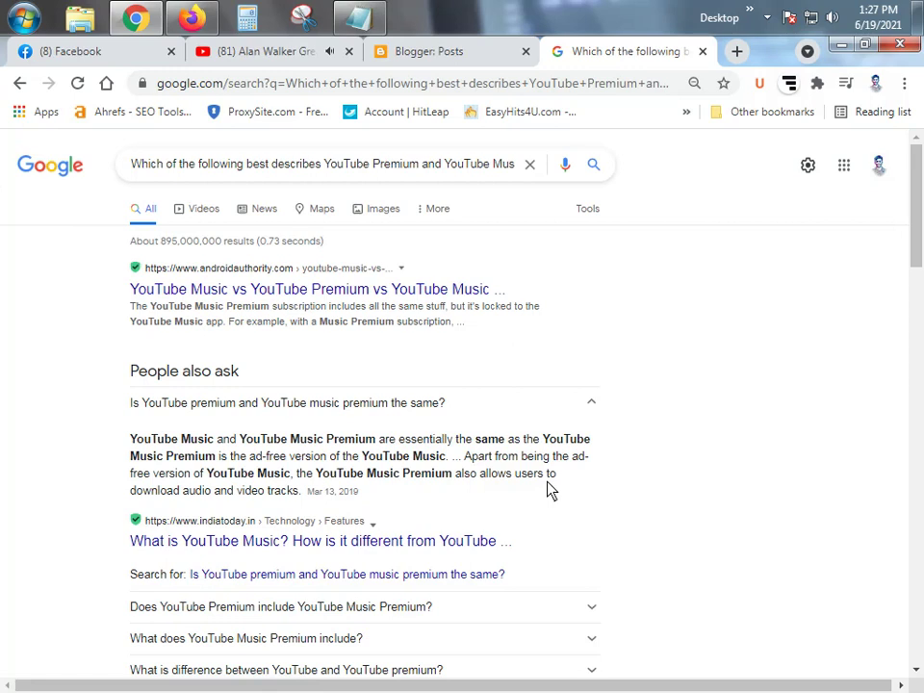
Return to the Firefox survey, answer that YouTube Music Premium is included in a subscription with YouTube Premium, and submit
left_click(190, 17)
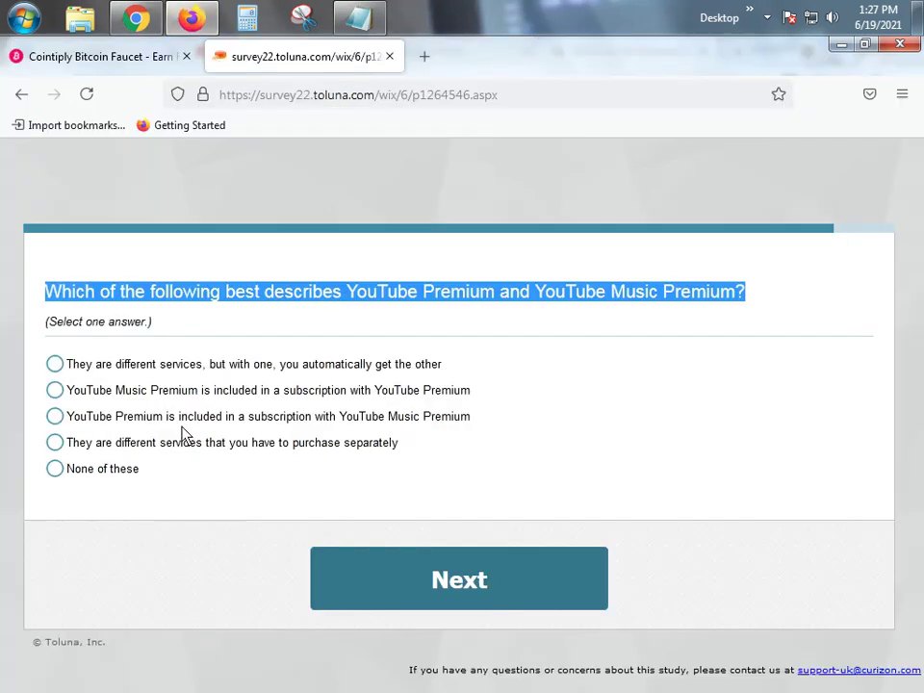
left_click(196, 372)
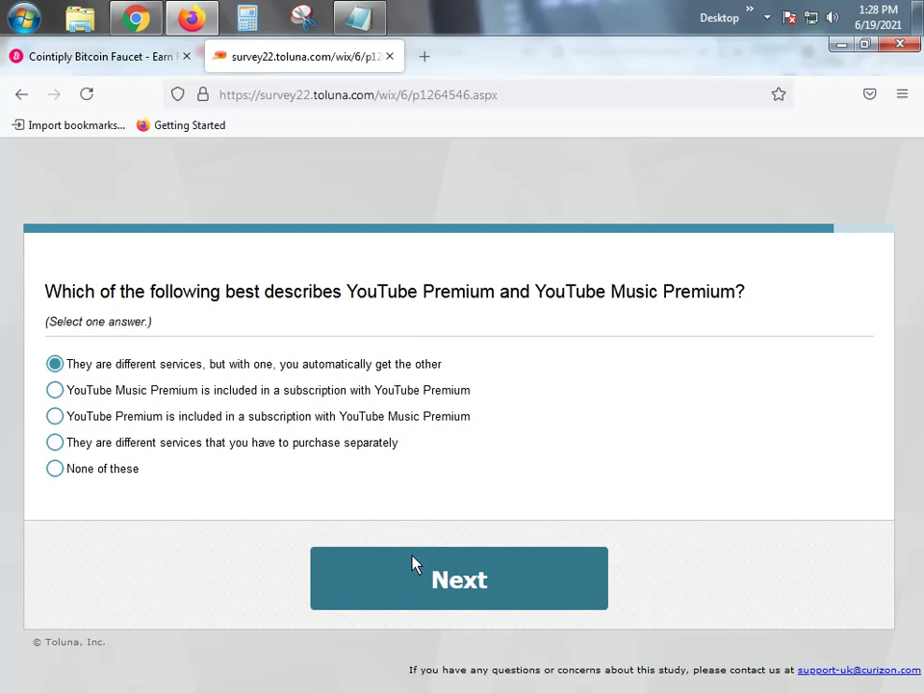
left_click_drag(191, 390, 197, 390)
left_click(453, 581)
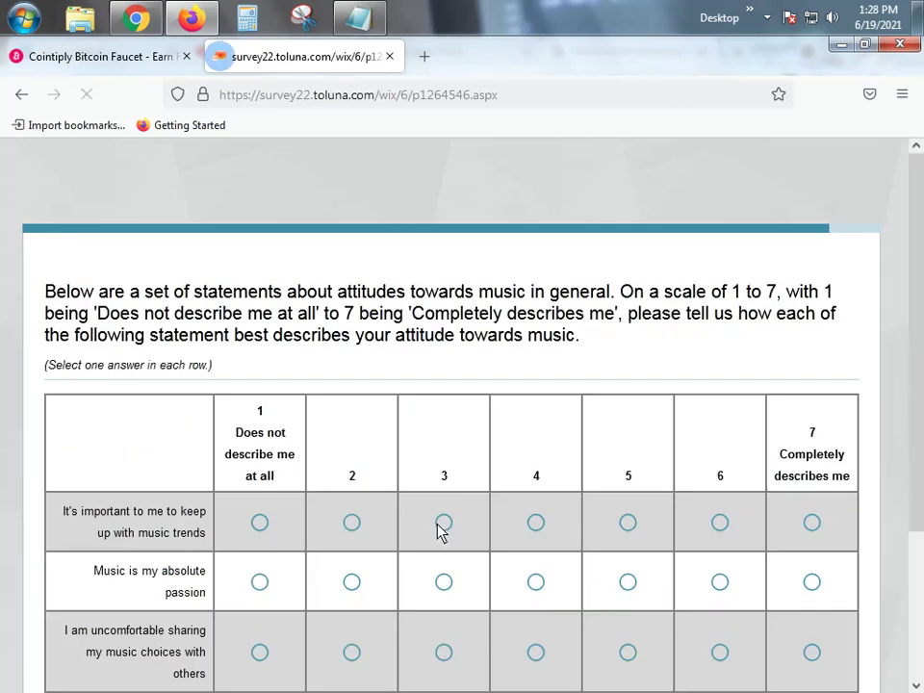
Rate keeping up with music trends and music as absolute passion 6, discomfort sharing music choices 7, and submit
scroll(439, 530, "down", 2)
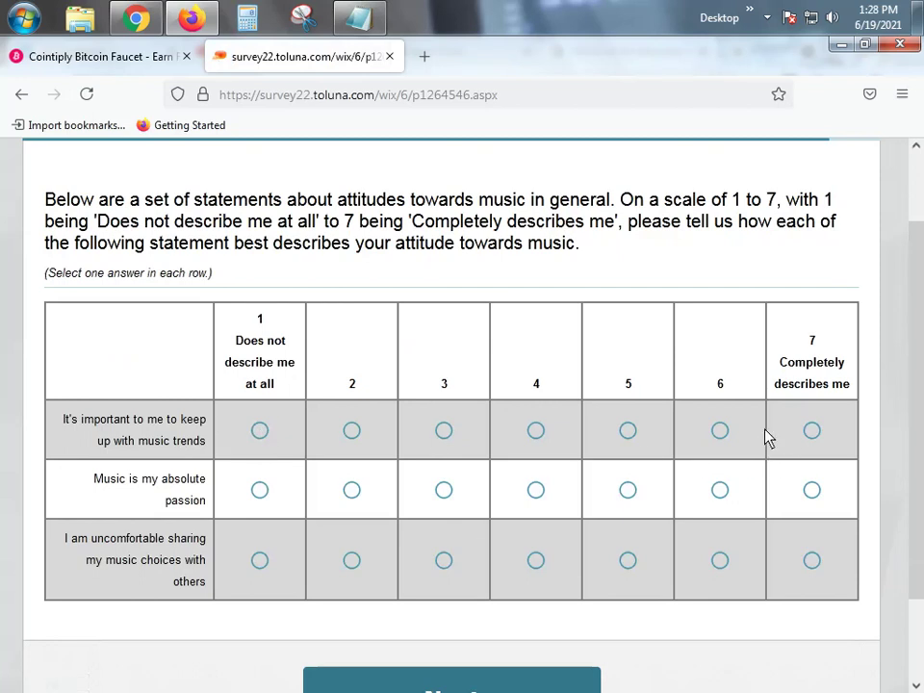
left_click(718, 435)
left_click(720, 490)
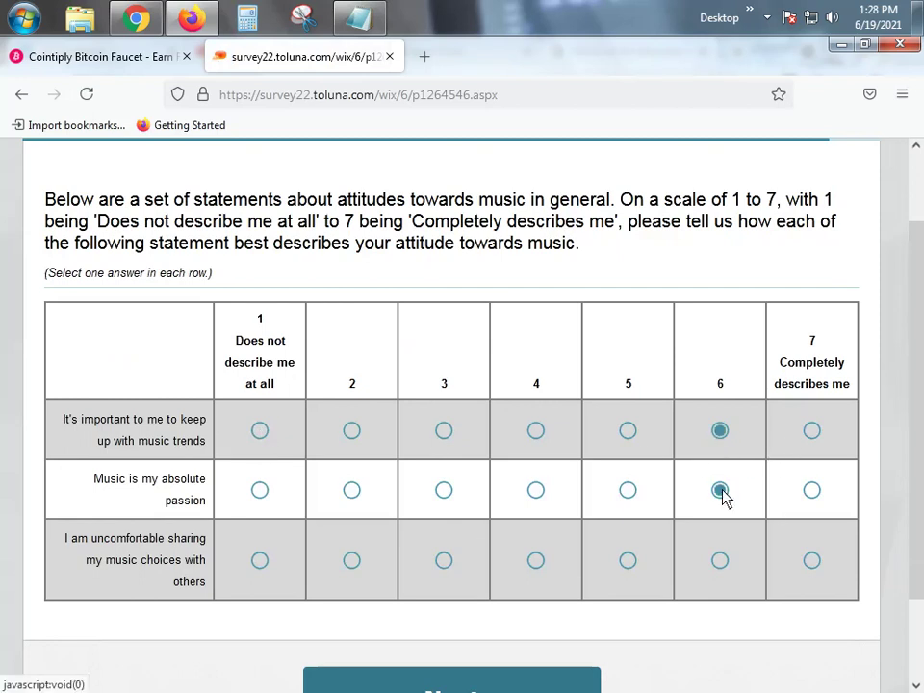
left_click(811, 560)
scroll(598, 595, "down", 2)
left_click(532, 592)
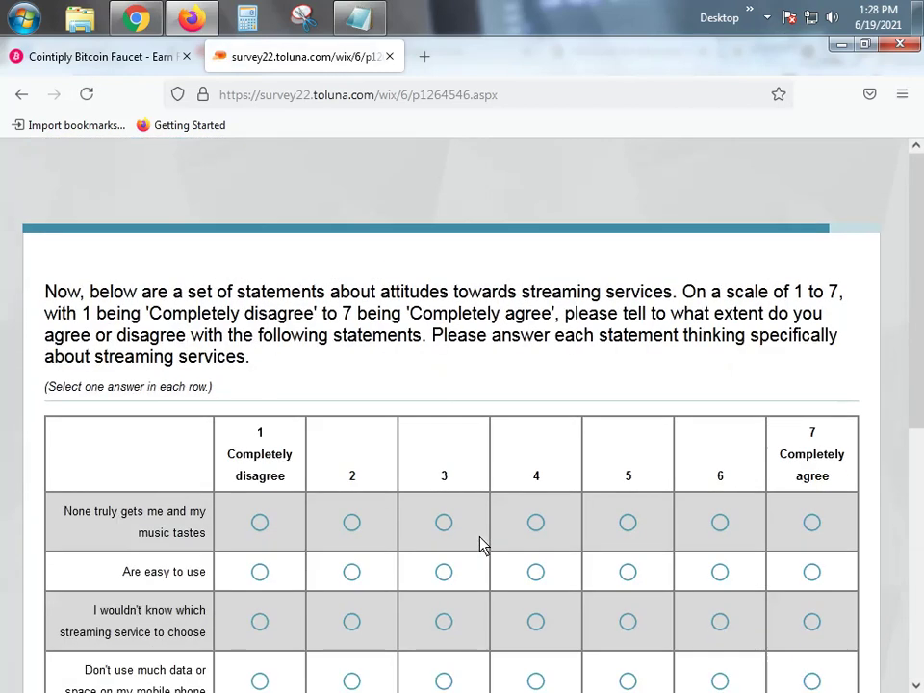
Rate the streaming statements: none truly gets me 4, easy to use 7, wouldn't know which to choose 6, low data or space use 6
scroll(478, 544, "down", 2)
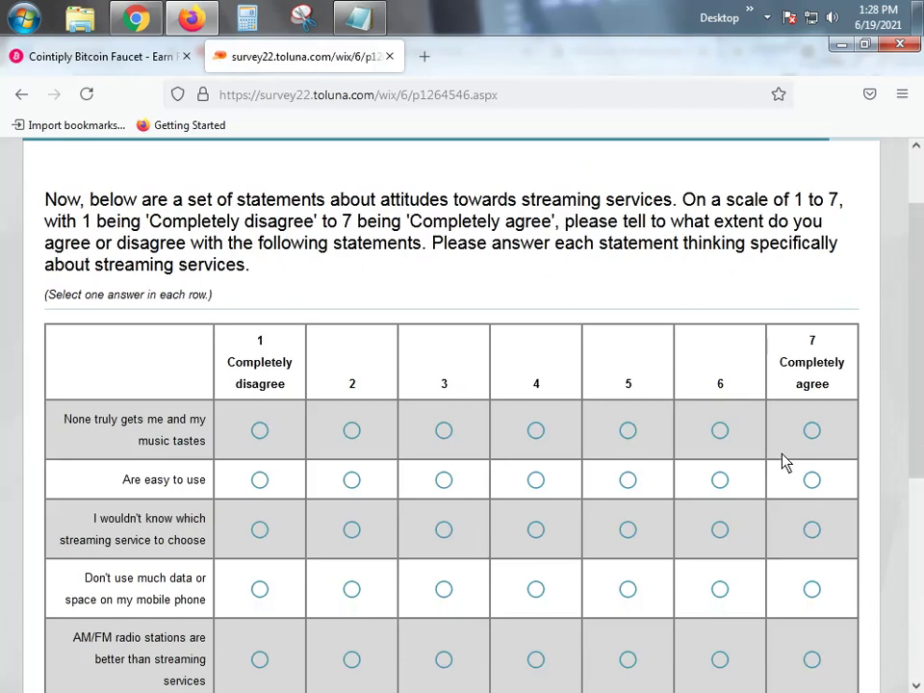
left_click(811, 430)
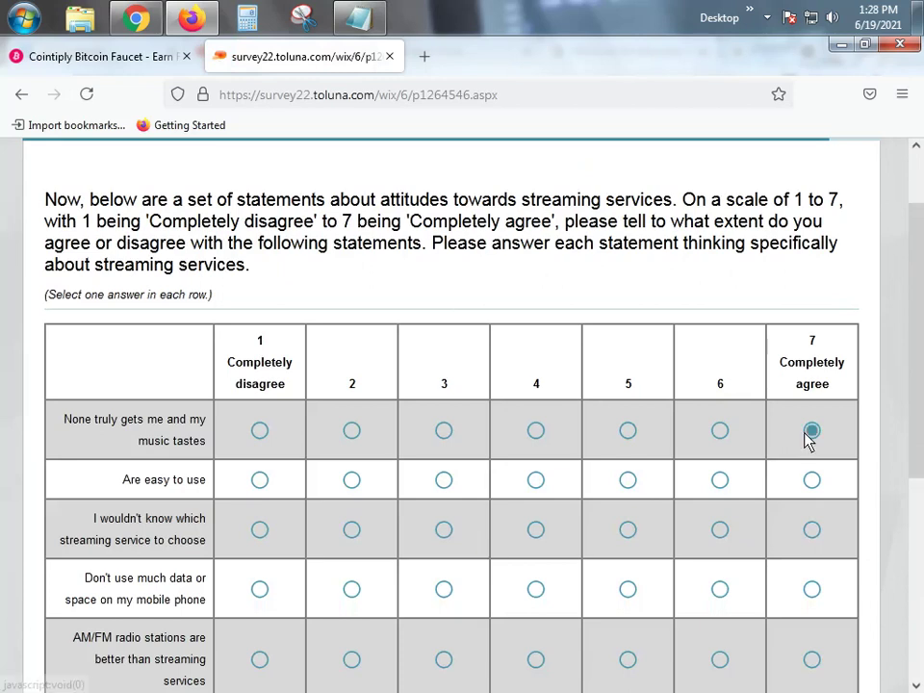
scroll(792, 471, "down", 2)
left_click(807, 404)
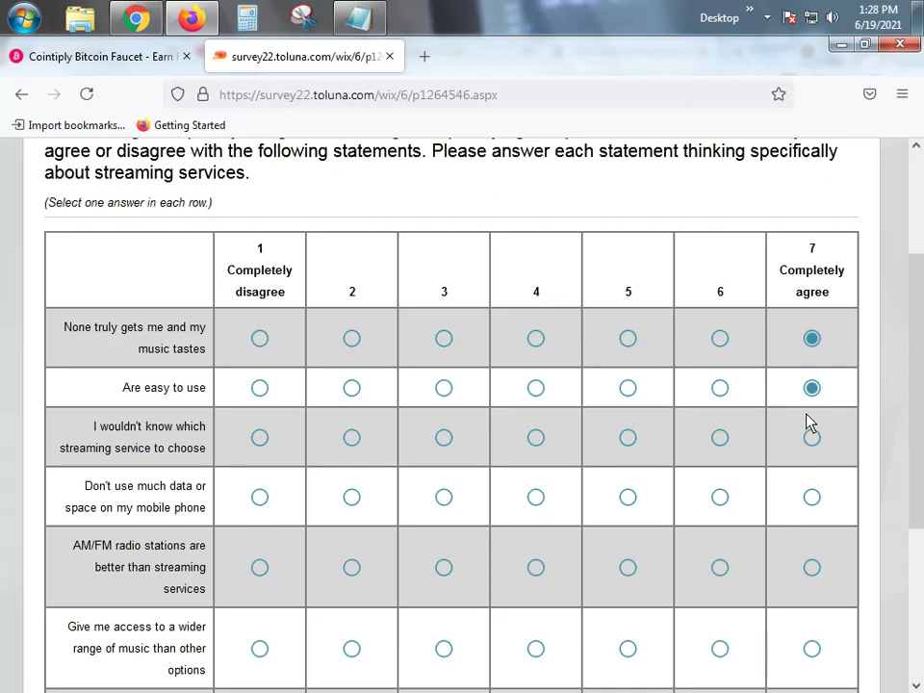
left_click(556, 342)
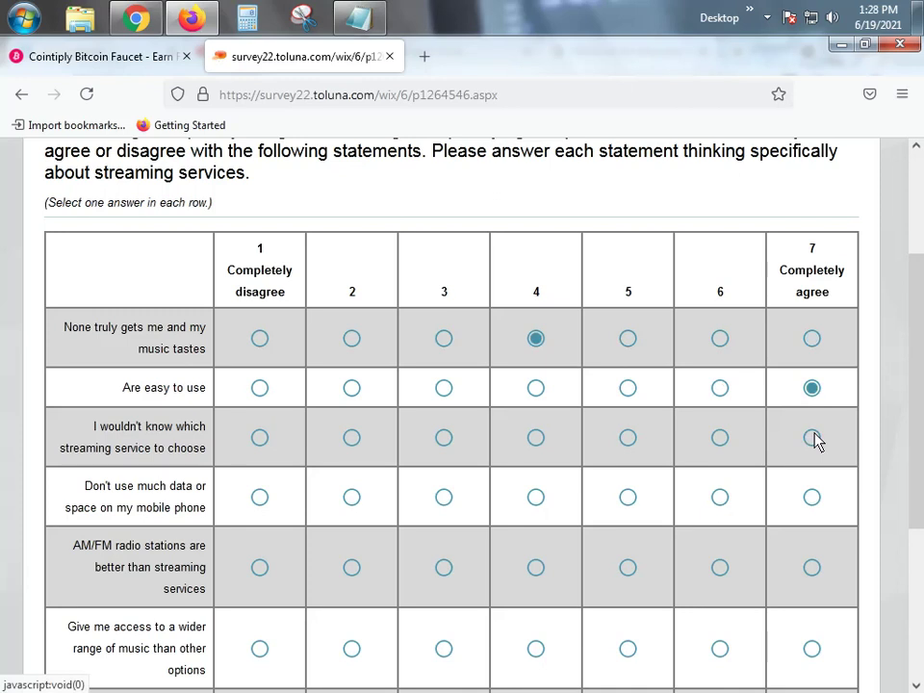
left_click(720, 439)
scroll(721, 462, "down", 2)
left_click(720, 407)
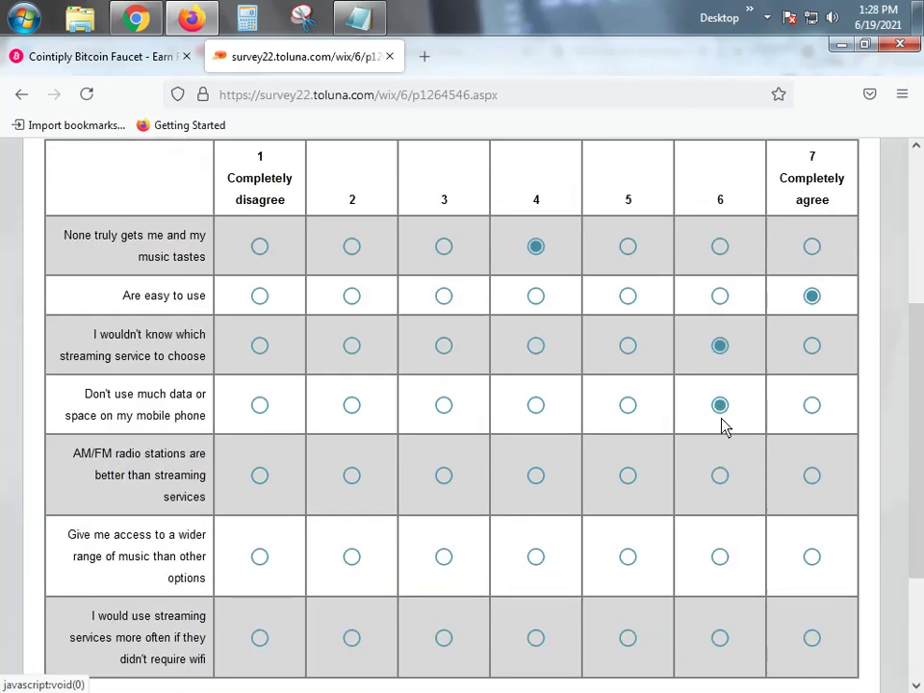
Rate AM/FM radio being better, access to a wider range of music, and more use without wifi 7 each, and submit
left_click(811, 475)
left_click(831, 527)
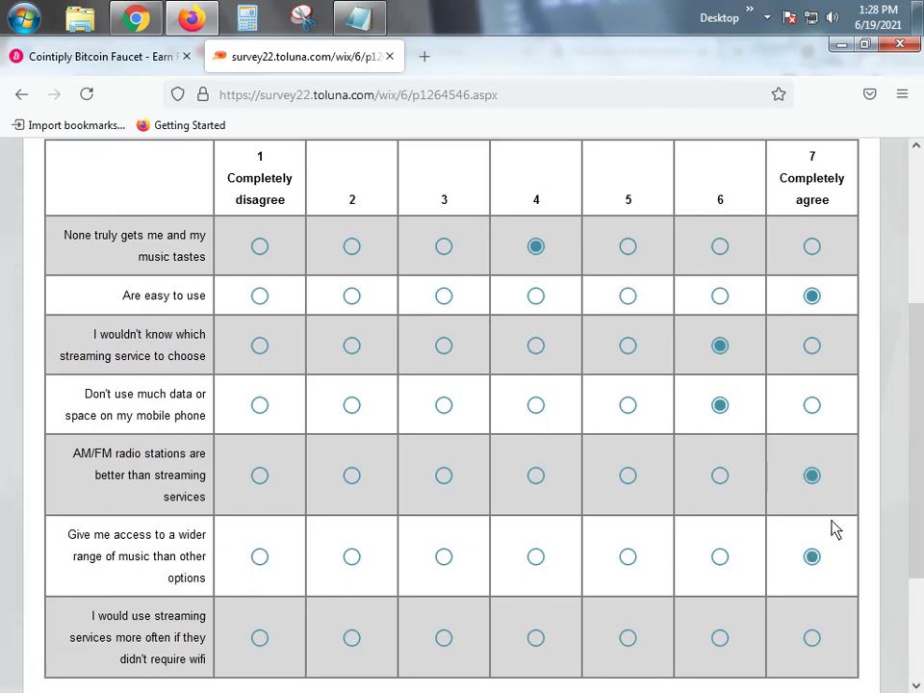
scroll(826, 544, "down", 4)
left_click(811, 471)
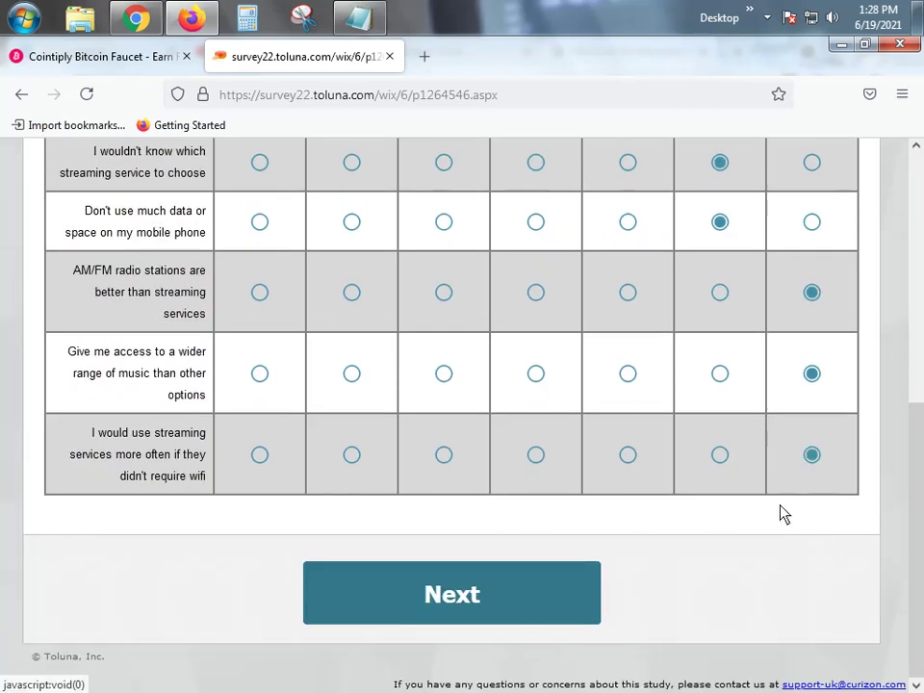
left_click(525, 610)
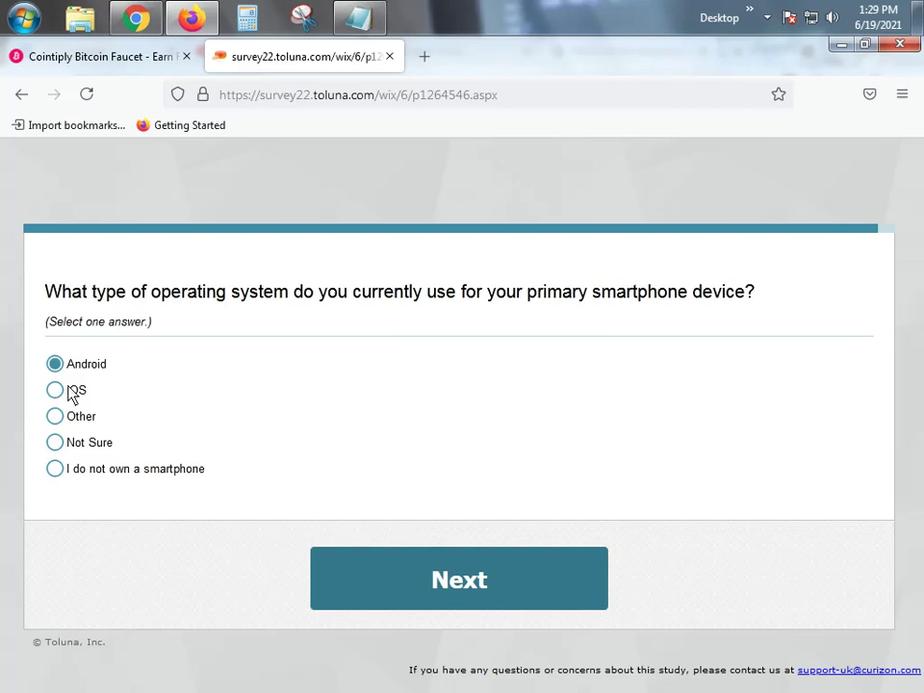
Submit iOS as the smartphone operating system, and Desktop/laptop computer and Smartphone as the devices for listening to music
left_click(70, 390)
left_click(399, 601)
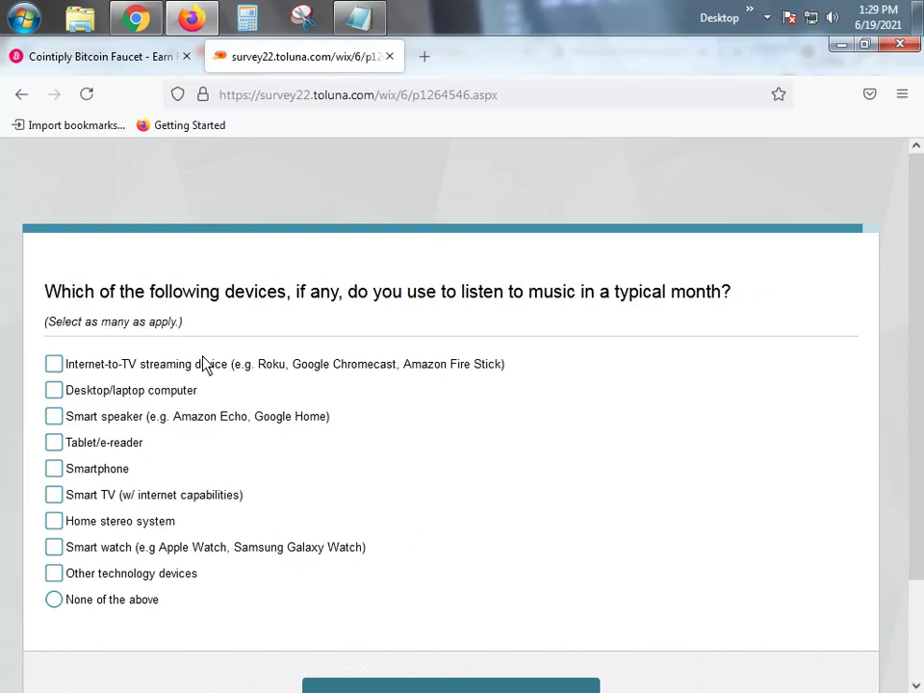
left_click(169, 395)
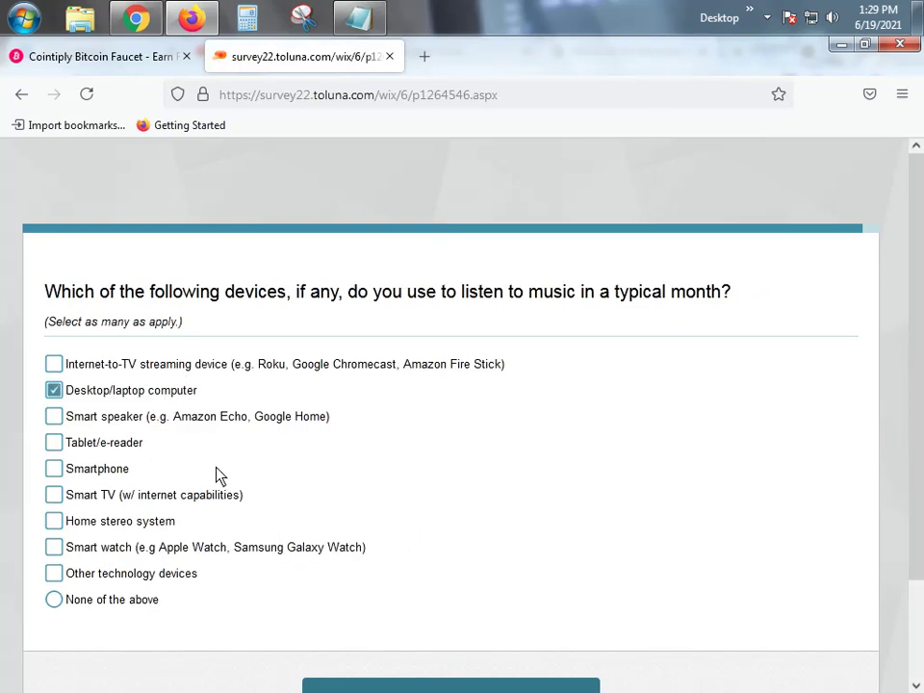
left_click(89, 470)
scroll(428, 596, "down", 2)
left_click(433, 616)
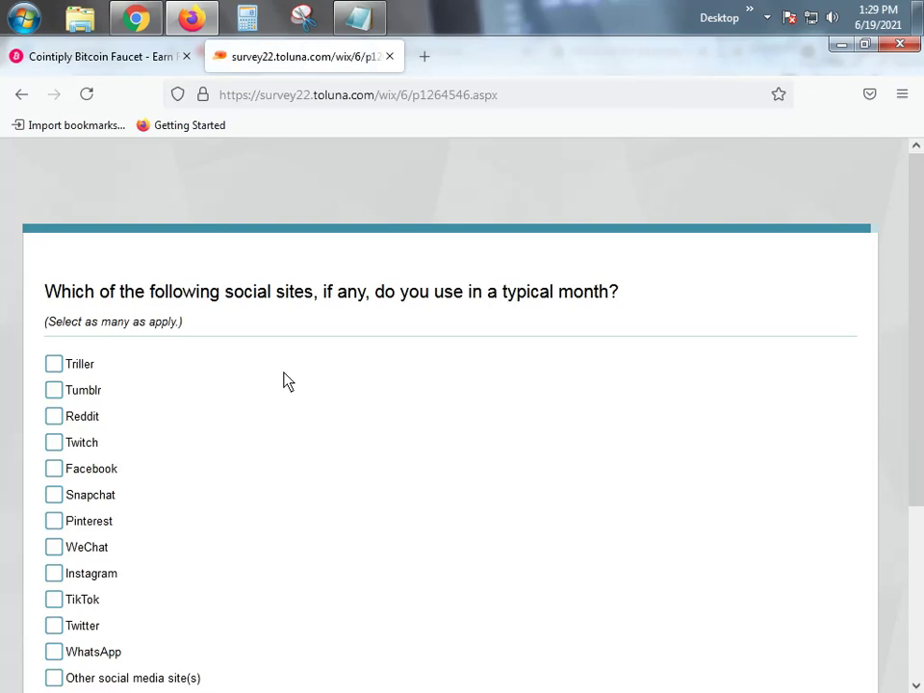
Select Reddit, Facebook, Instagram, TikTok, Twitter and WhatsApp as the social sites used in a typical month, and submit
scroll(269, 385, "down", 2)
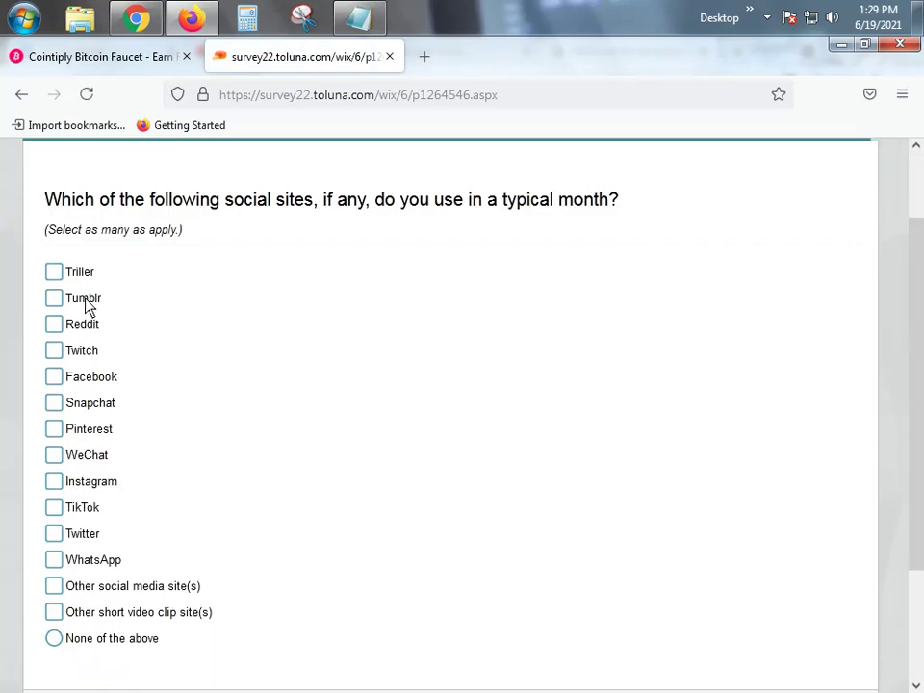
left_click(98, 484)
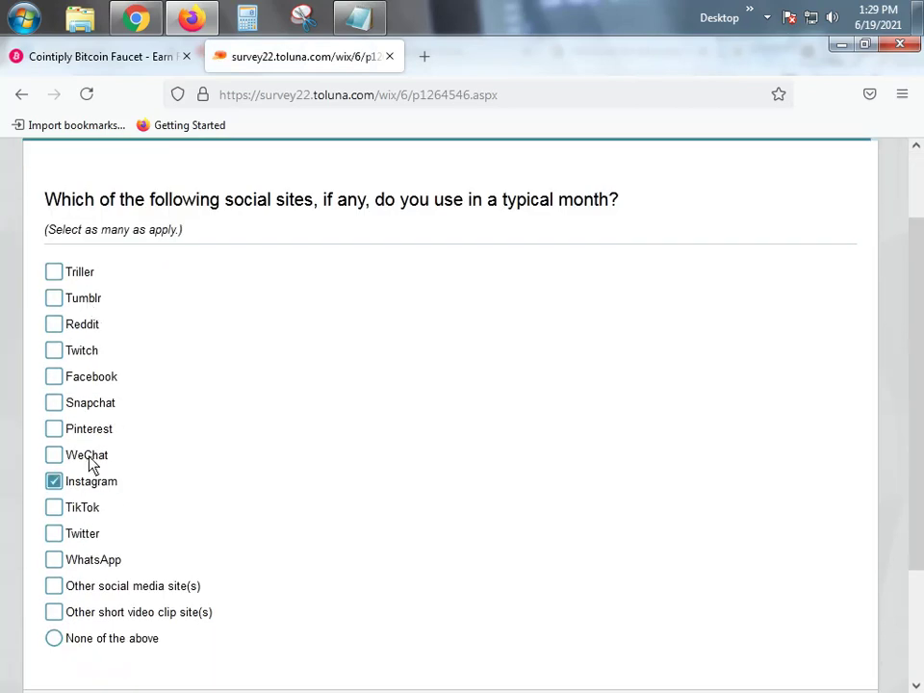
left_click(82, 328)
left_click(96, 376)
left_click(88, 509)
left_click(92, 535)
left_click(97, 562)
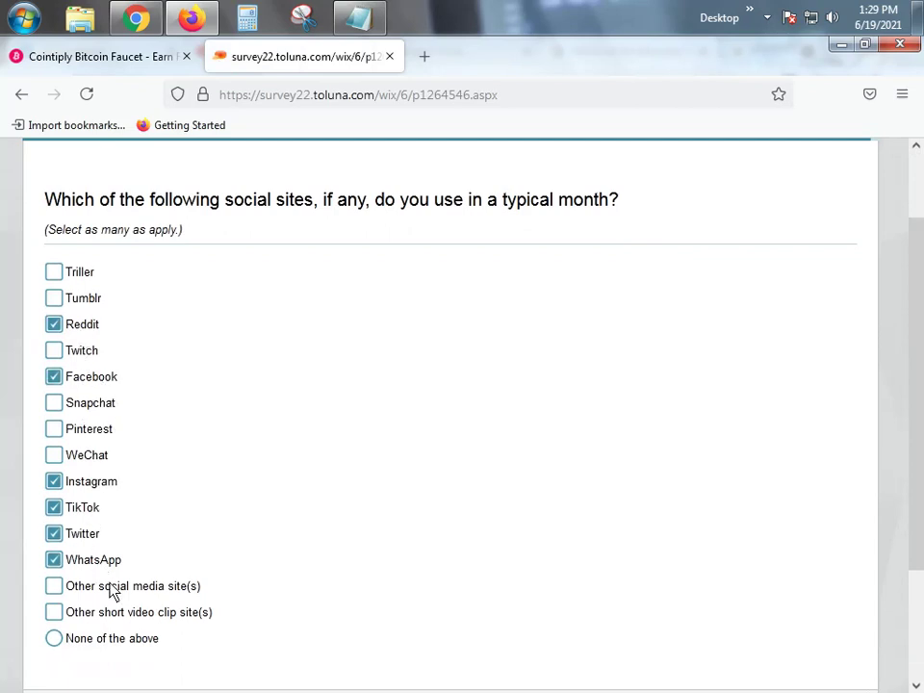
scroll(267, 491, "down", 2)
left_click(350, 597)
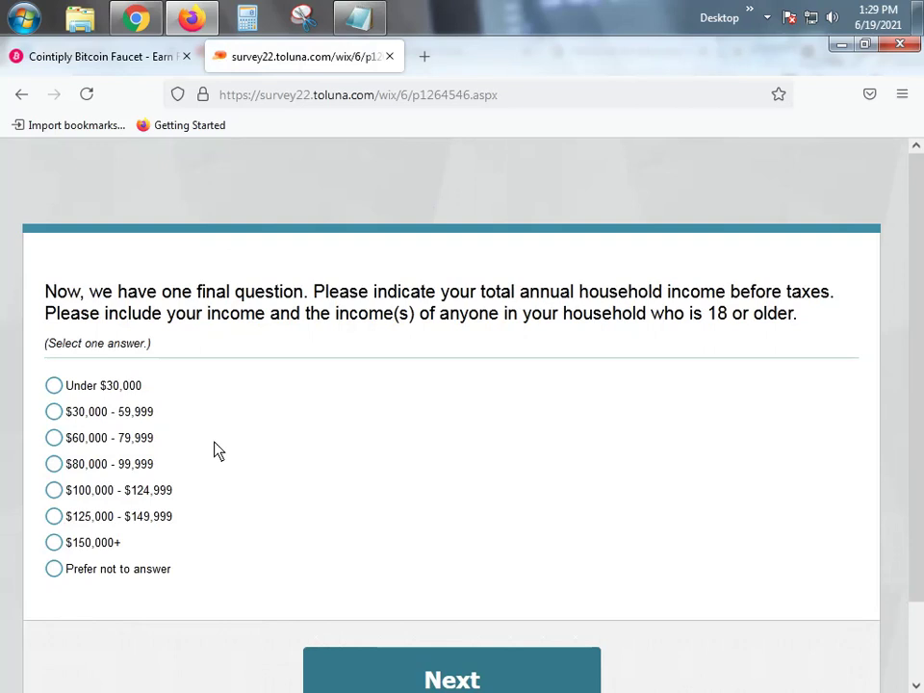
Answer the final question with an annual household income of $125,000 - $149,999 and submit the survey
left_click(137, 523)
left_click(446, 657)
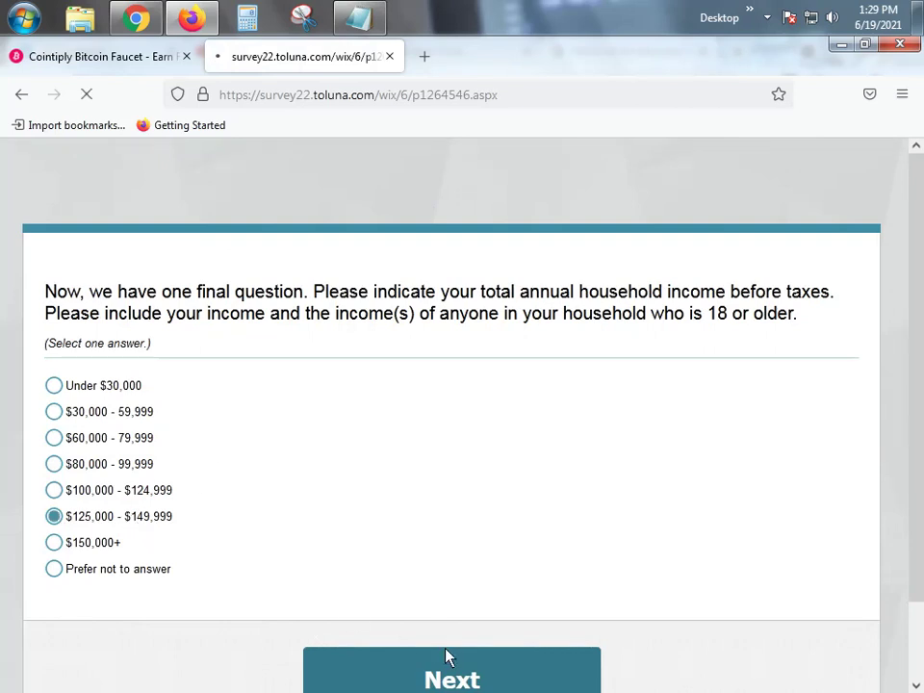
scroll(439, 622, "down", 2)
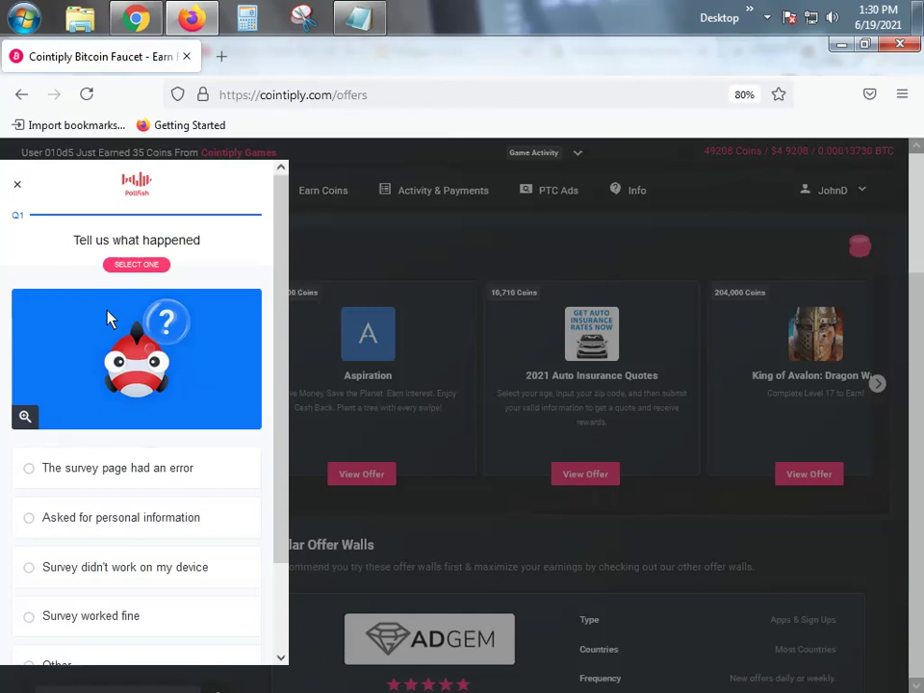
scroll(112, 332, "down", 3)
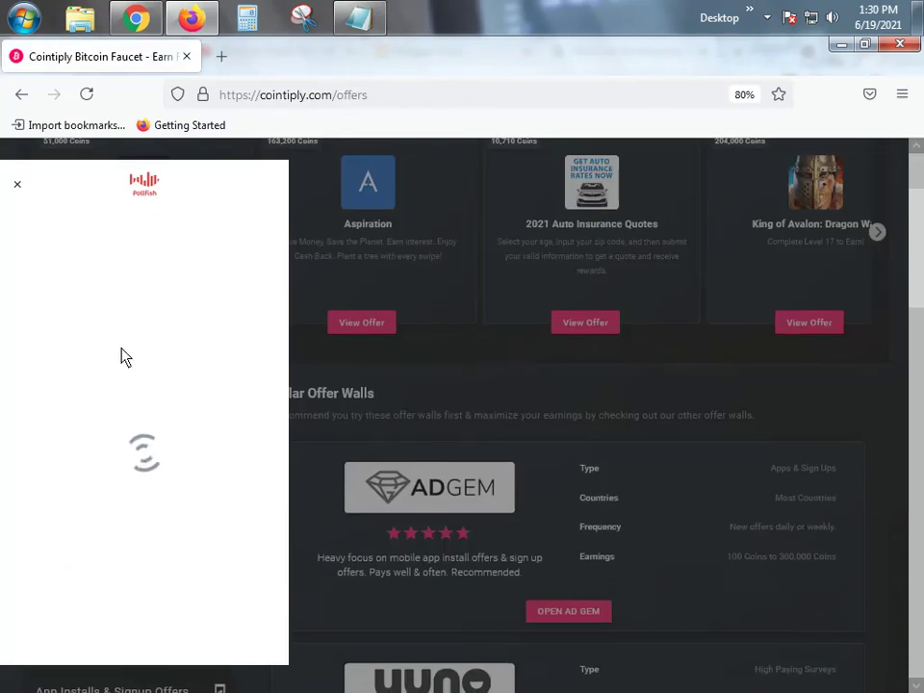
scroll(118, 419, "up", 3)
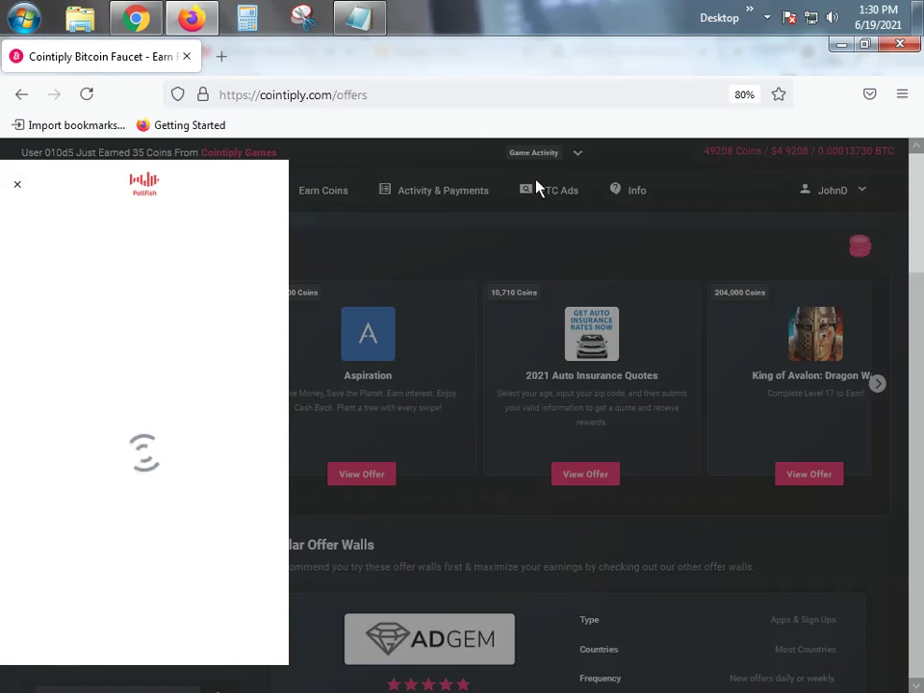
left_click(767, 18)
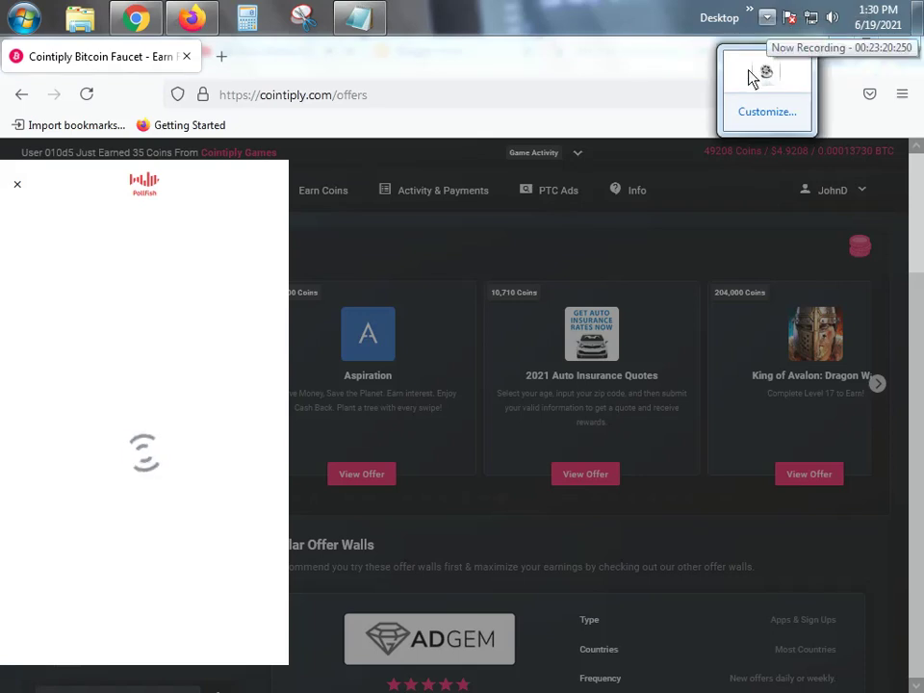
left_click(604, 6)
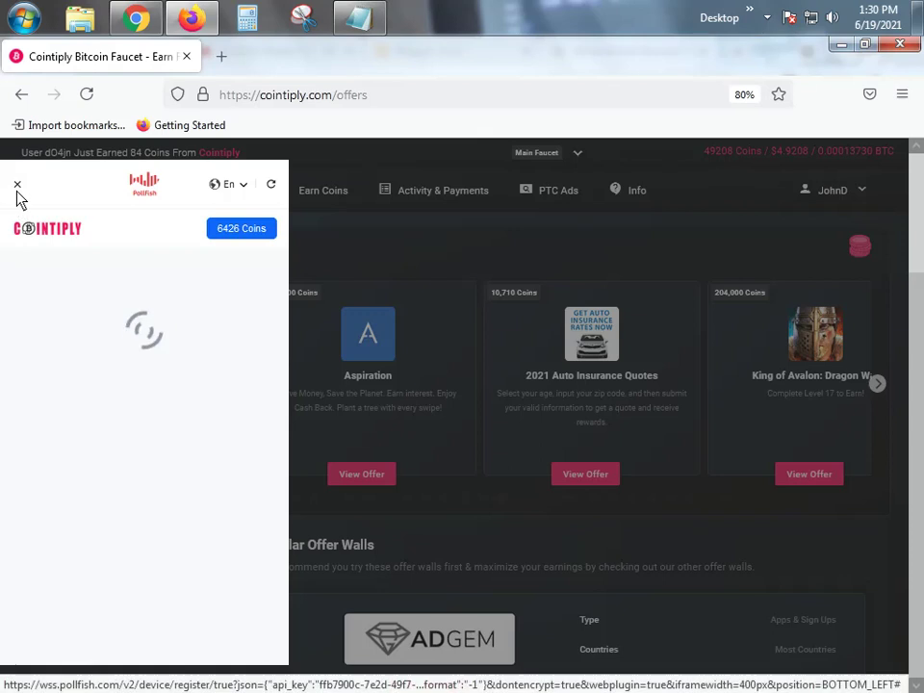
Close the Pollfish survey panel, reload the Cointiply offers page, and enlarge the page to check the coin balance
left_click(17, 188)
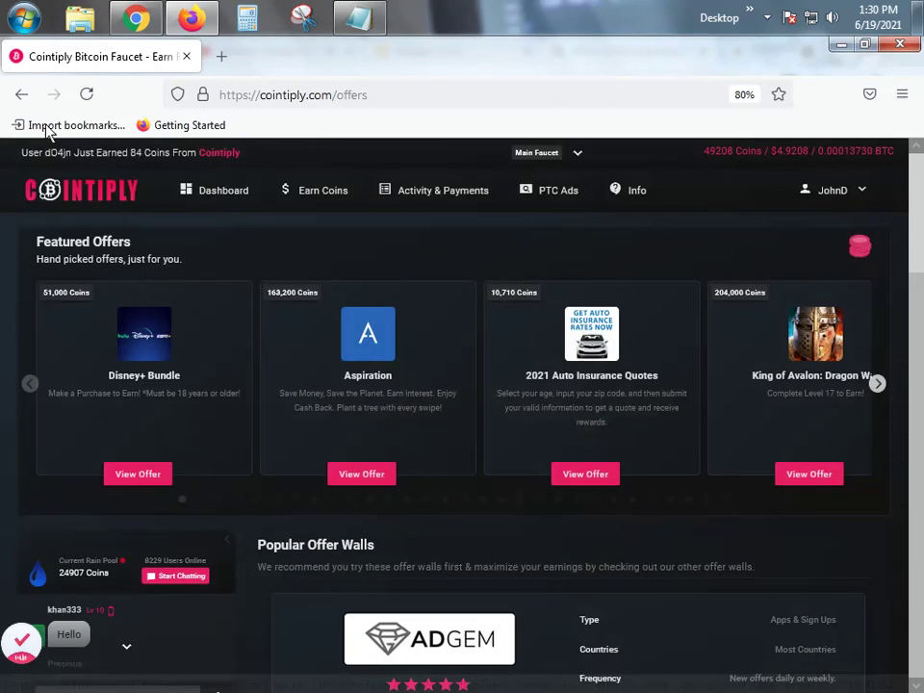
left_click(83, 97)
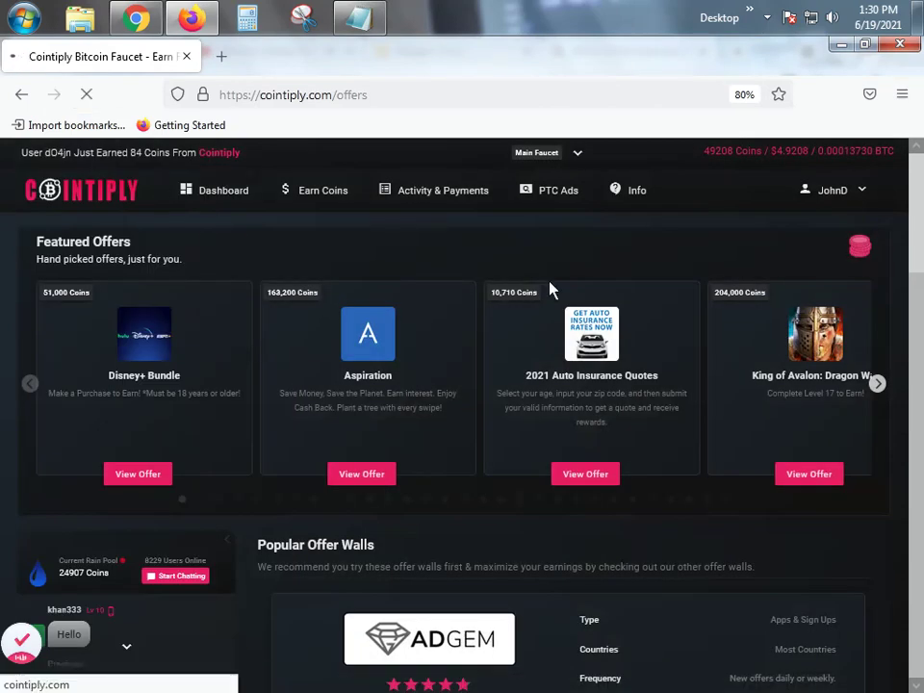
key("ctrl+plus")
key("ctrl+plus")
key("ctrl+plus")
key("ctrl+plus")
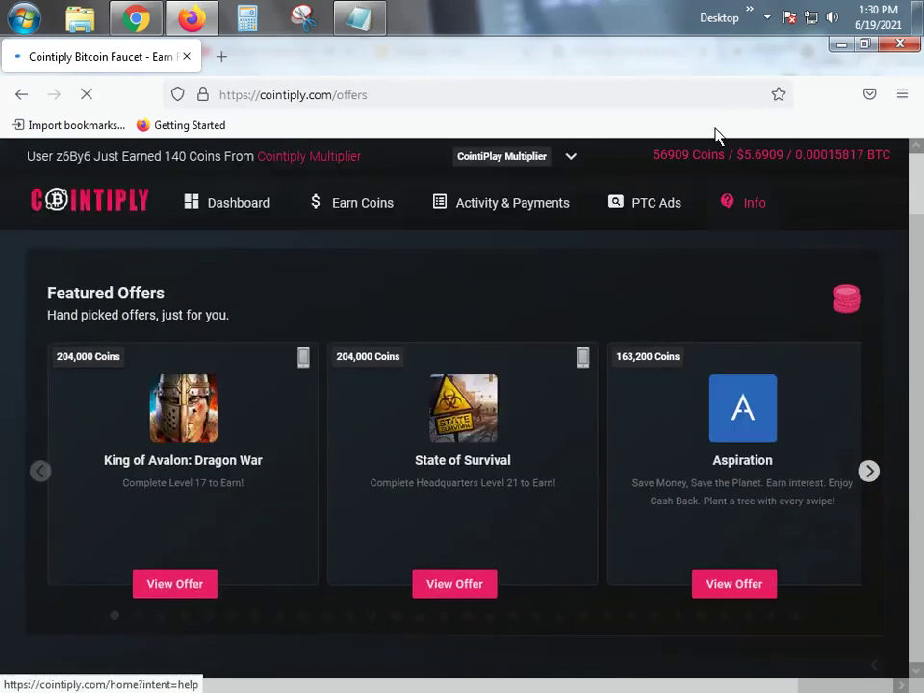
key("ctrl+plus")
key("ctrl+plus")
key("ctrl+plus")
key("ctrl+plus")
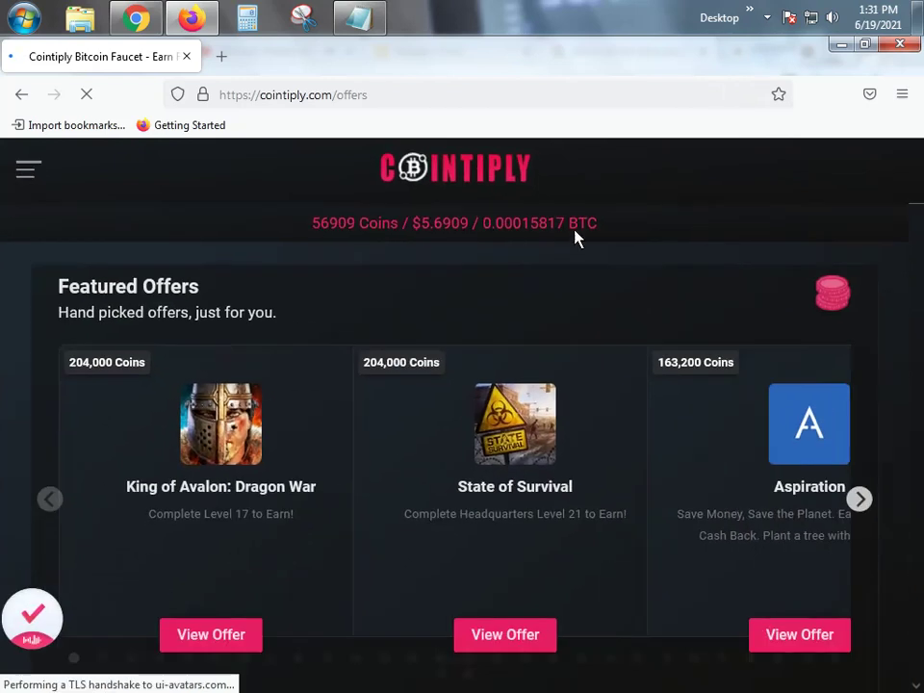
Reduce the page zoom to 70%, reopen the Pollfish survey panel, and look through the available surveys and their rewards
key("ctrl+minus")
key("ctrl+minus")
key("ctrl+minus")
key("ctrl+minus")
key("ctrl+minus")
key("ctrl+minus")
key("ctrl+minus")
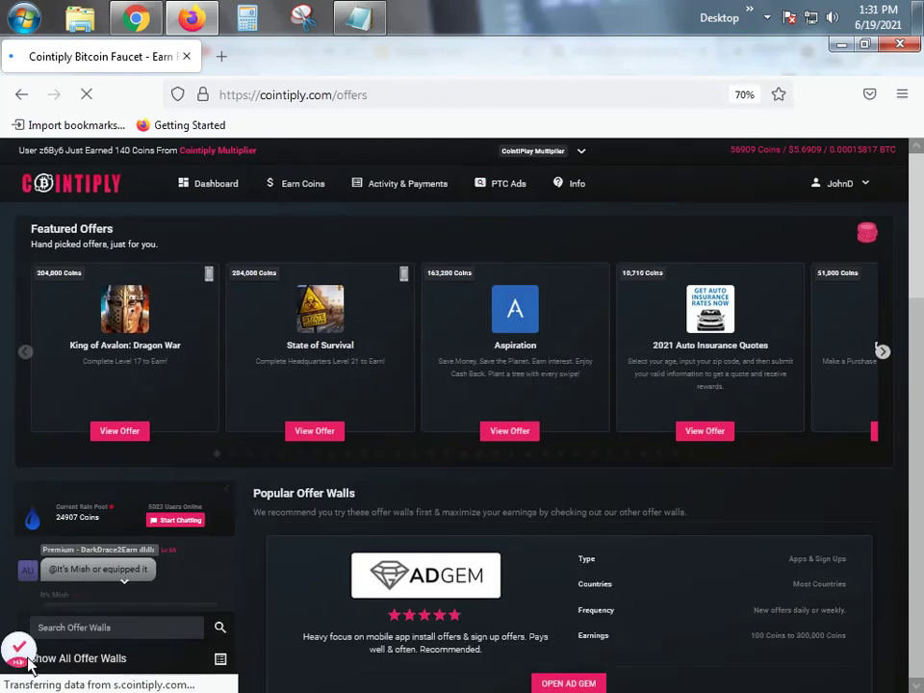
left_click(19, 647)
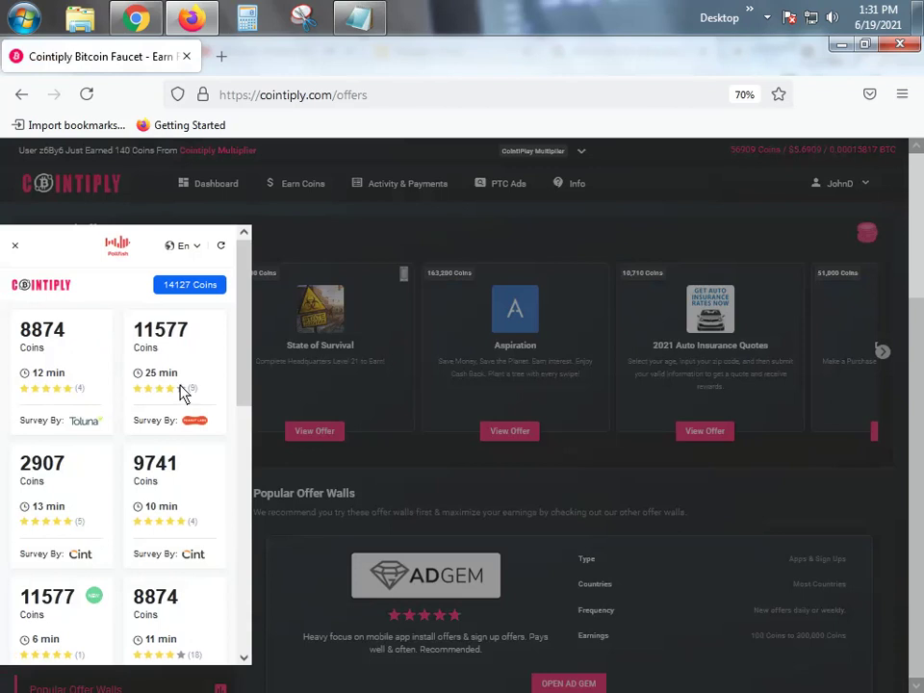
scroll(213, 423, "down", 5)
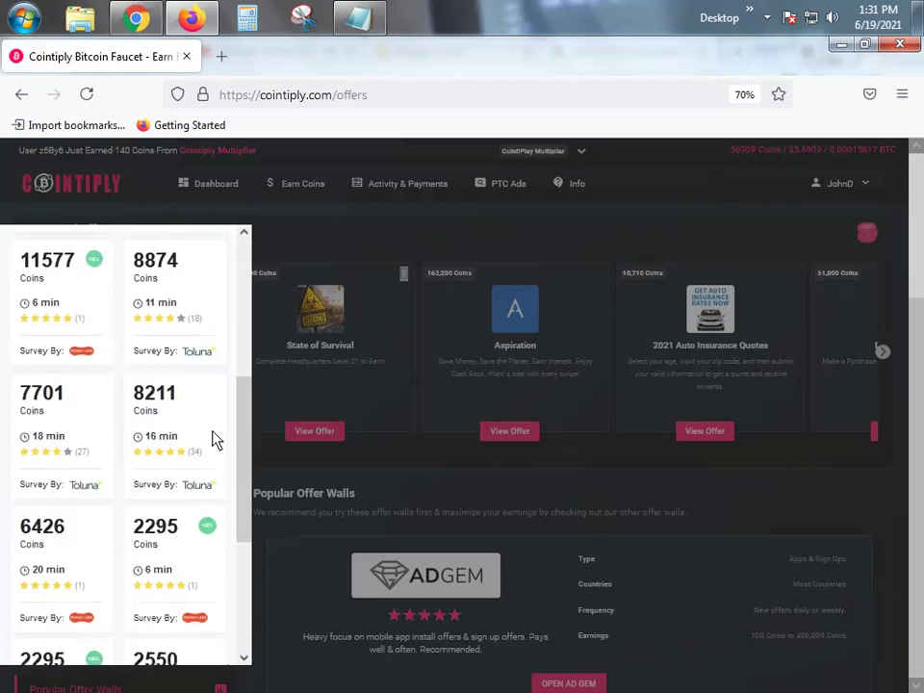
scroll(214, 441, "down", 1)
scroll(161, 502, "up", 6)
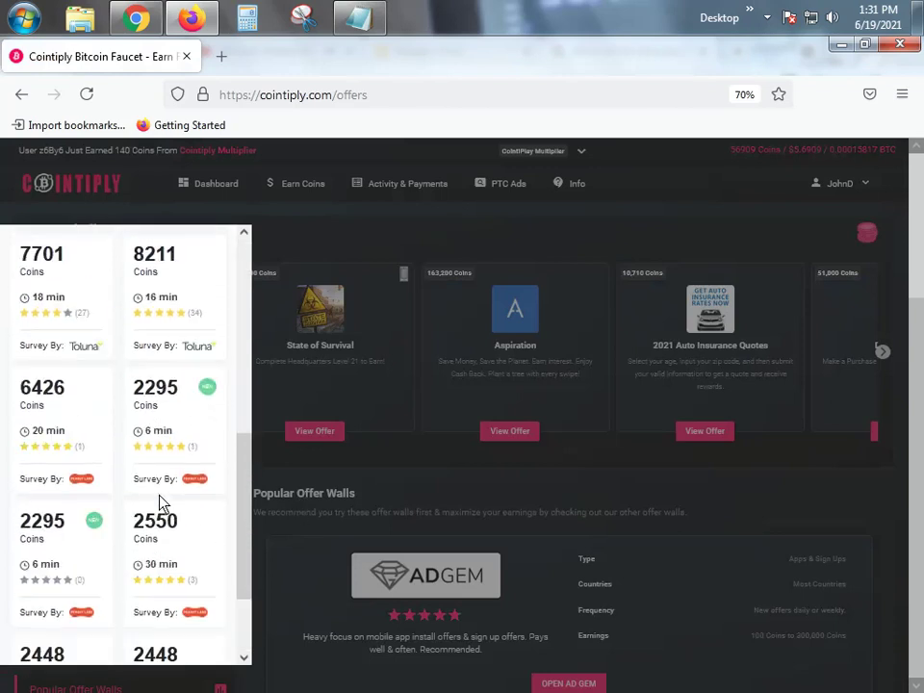
Review the rewards in the Pollfish survey list with the page enlarged and reduced, and refresh the list of available surveys
scroll(154, 497, "up", 3)
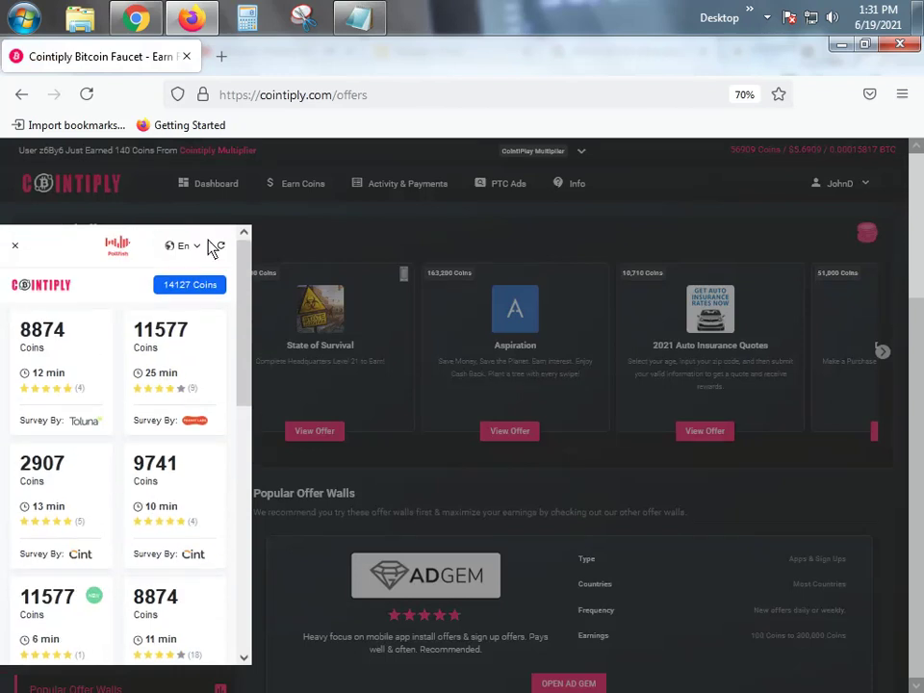
scroll(4, 366, "up", 5)
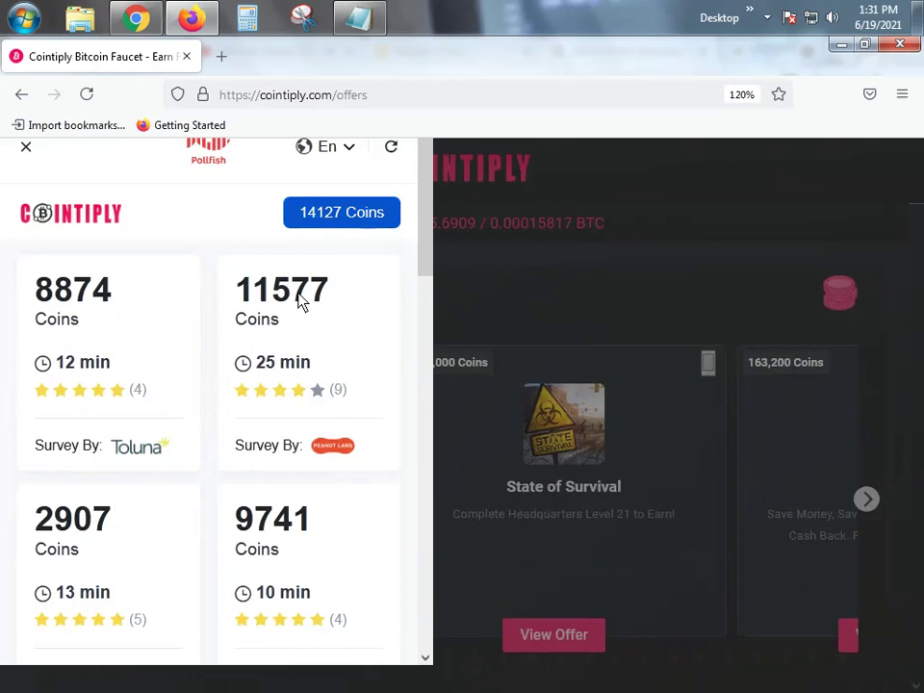
scroll(295, 314, "down", 3)
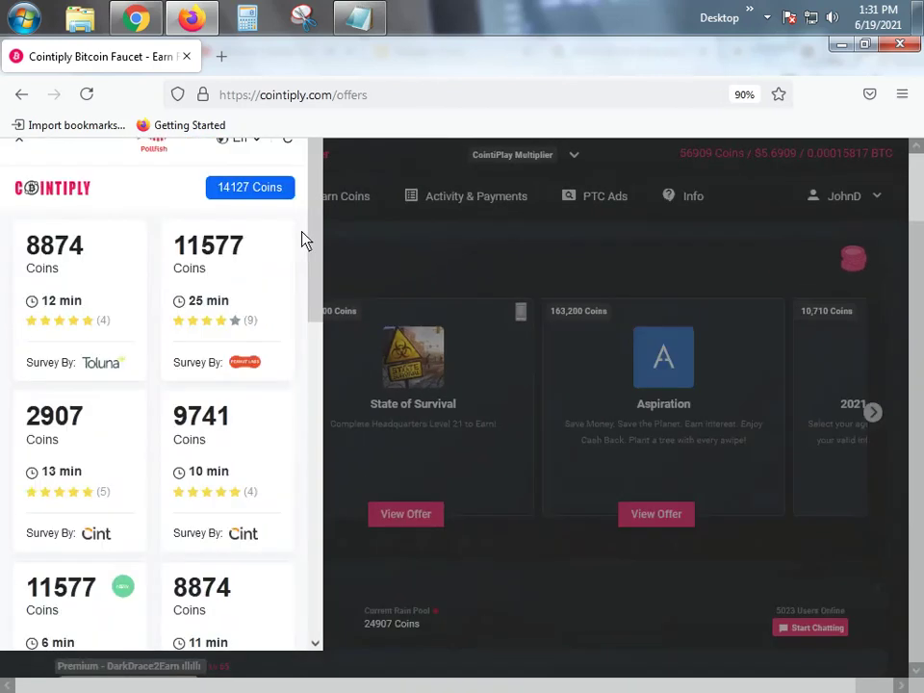
scroll(301, 239, "down", 2)
left_click(235, 247)
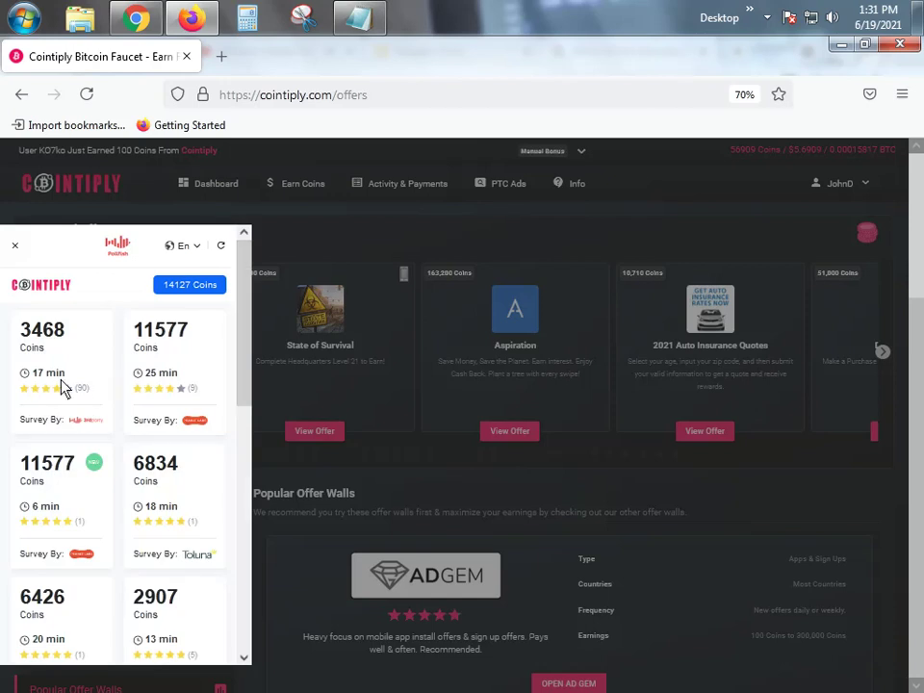
Open the 6834-coin Toluna survey, answer Friday as the day after Thursday, and start the automotive survey
left_click(178, 539)
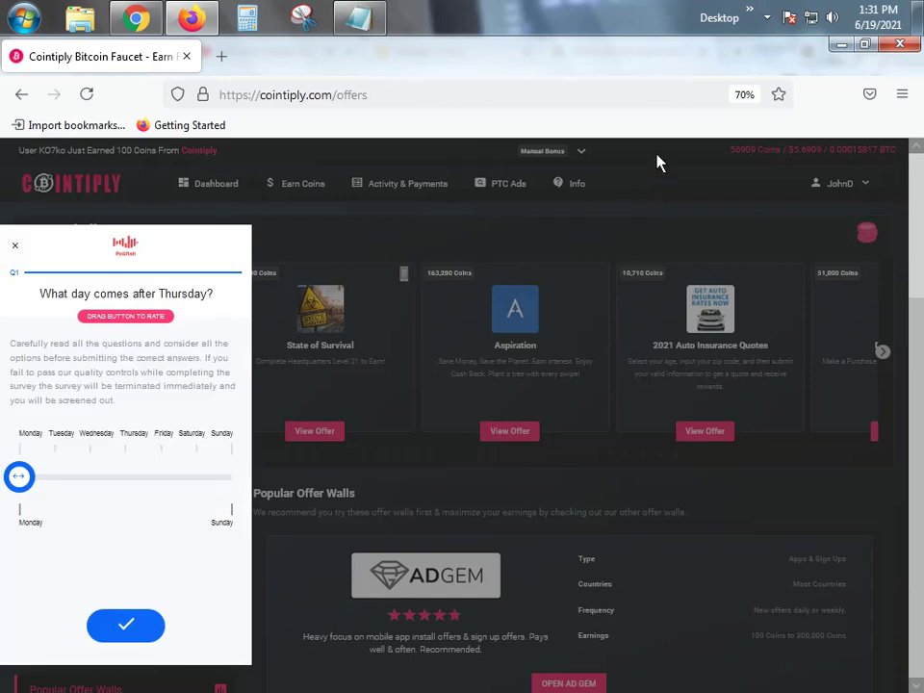
key("ctrl+plus")
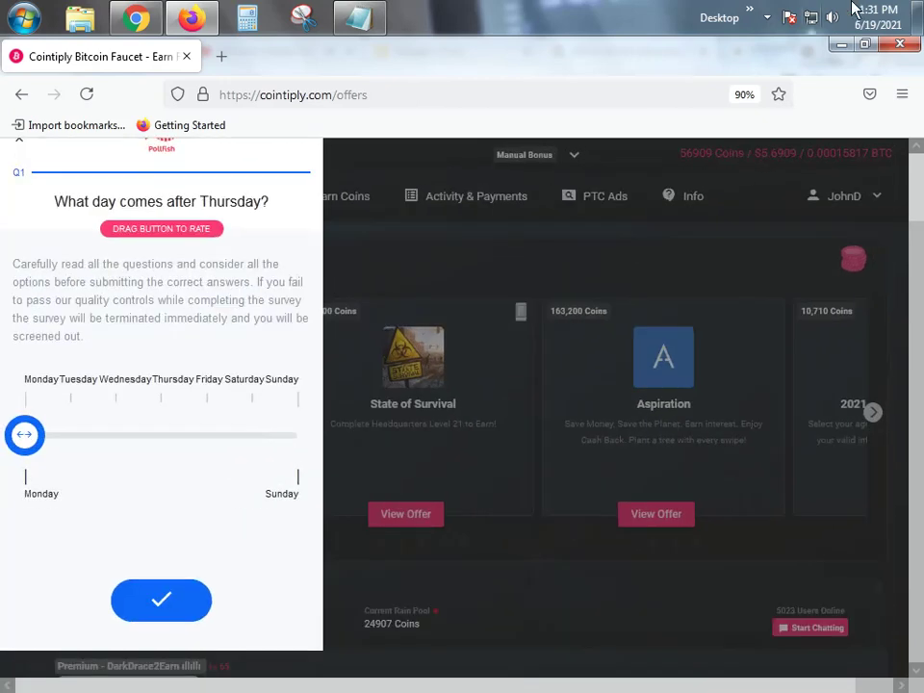
left_click(878, 17)
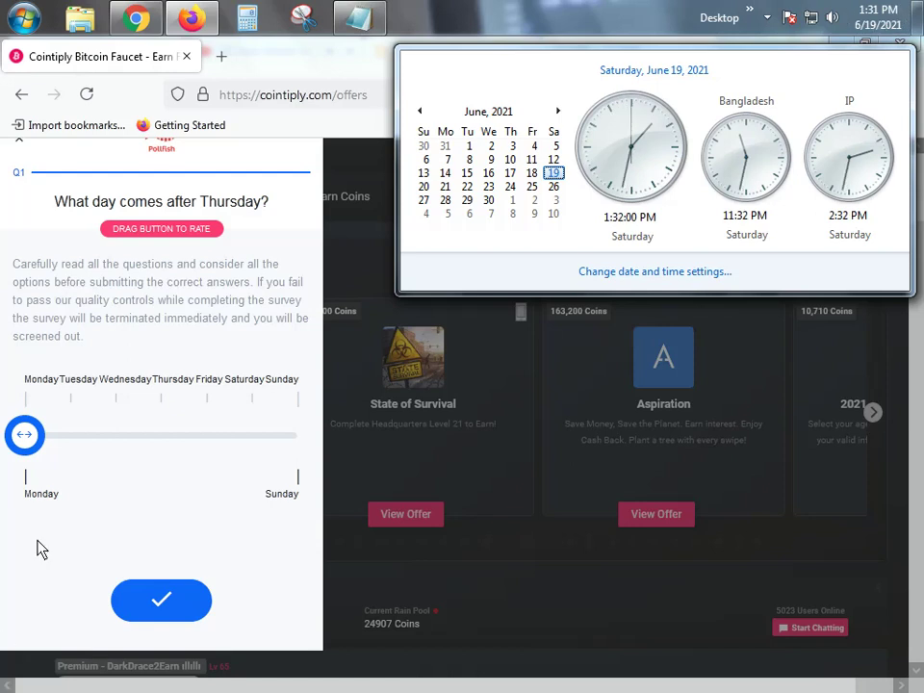
left_click_drag(25, 435, 205, 435)
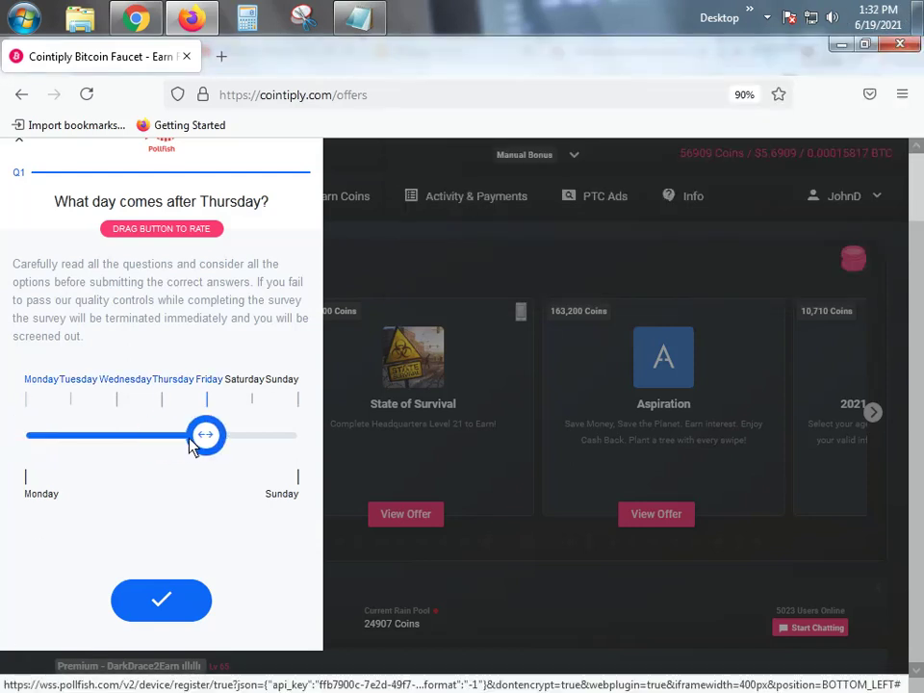
left_click(179, 613)
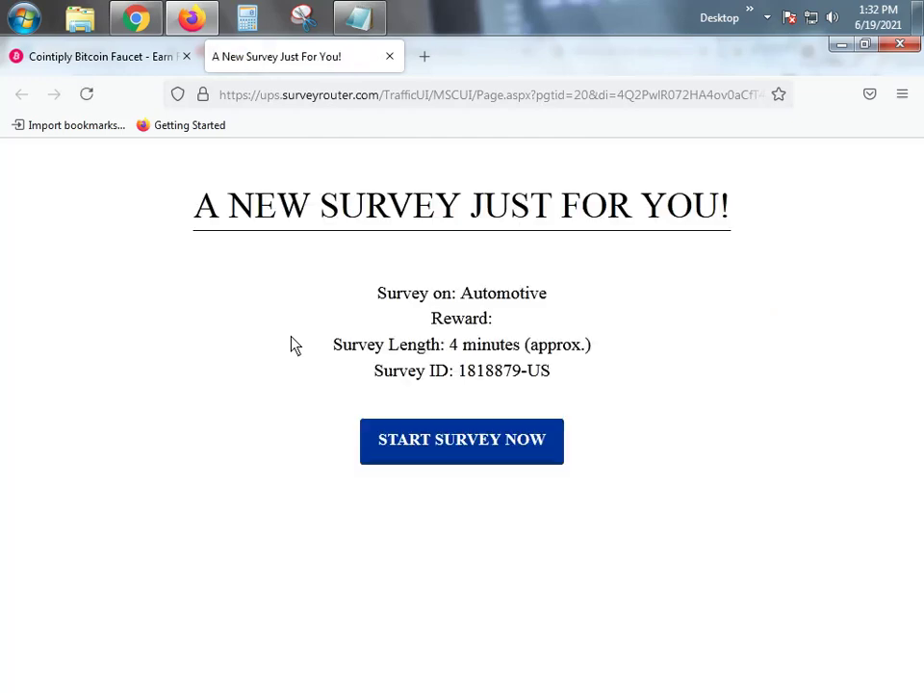
left_click(481, 442)
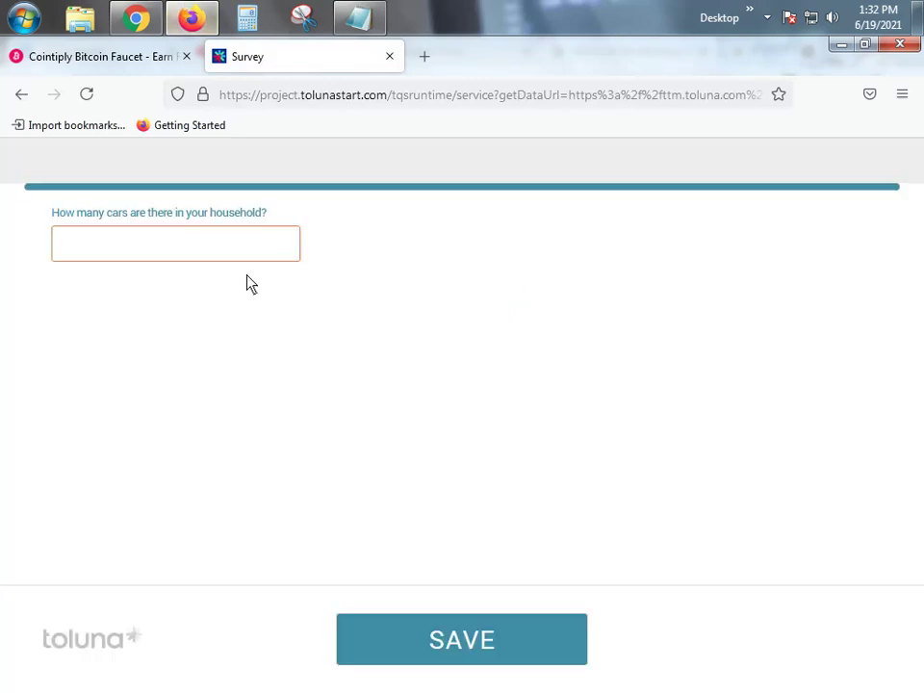
Set the number of household cars to 1, choose 2012 as the year built, and try to save the answers
left_click(193, 252)
left_click(130, 334)
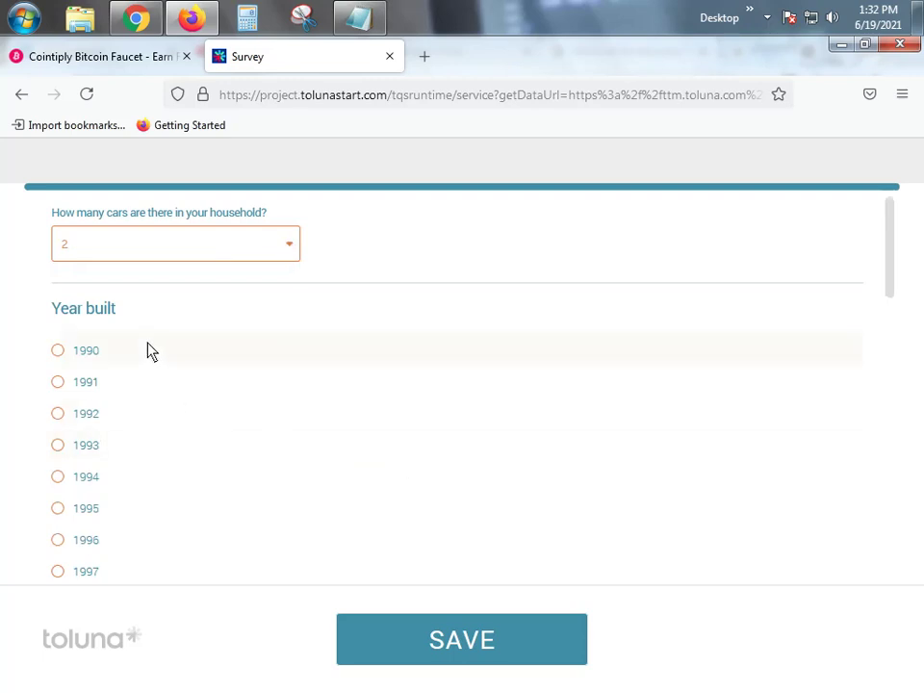
scroll(150, 384, "down", 2)
scroll(154, 384, "up", 2)
left_click(182, 256)
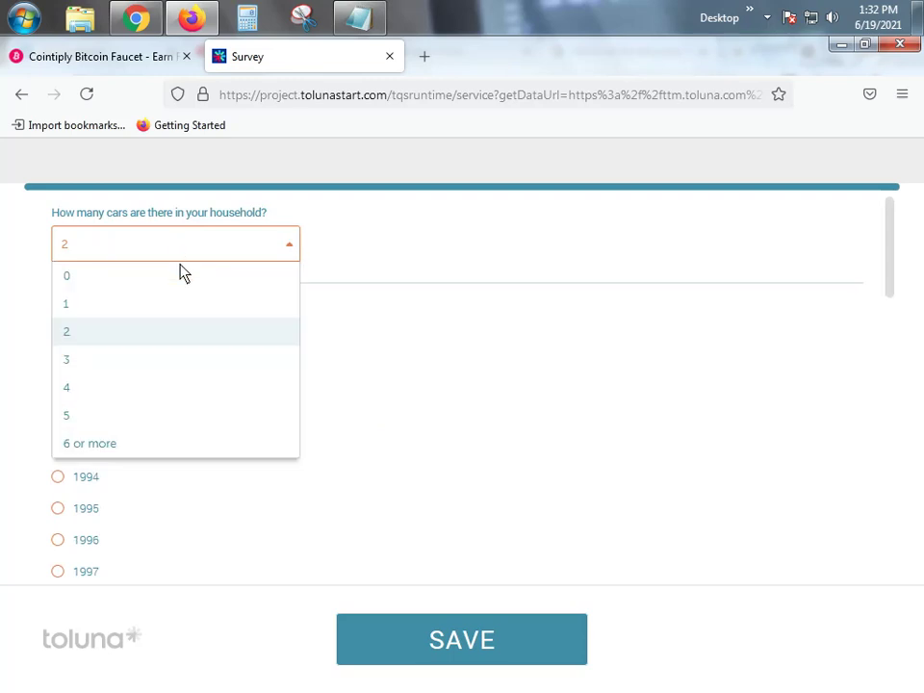
left_click(107, 306)
scroll(171, 413, "down", 2)
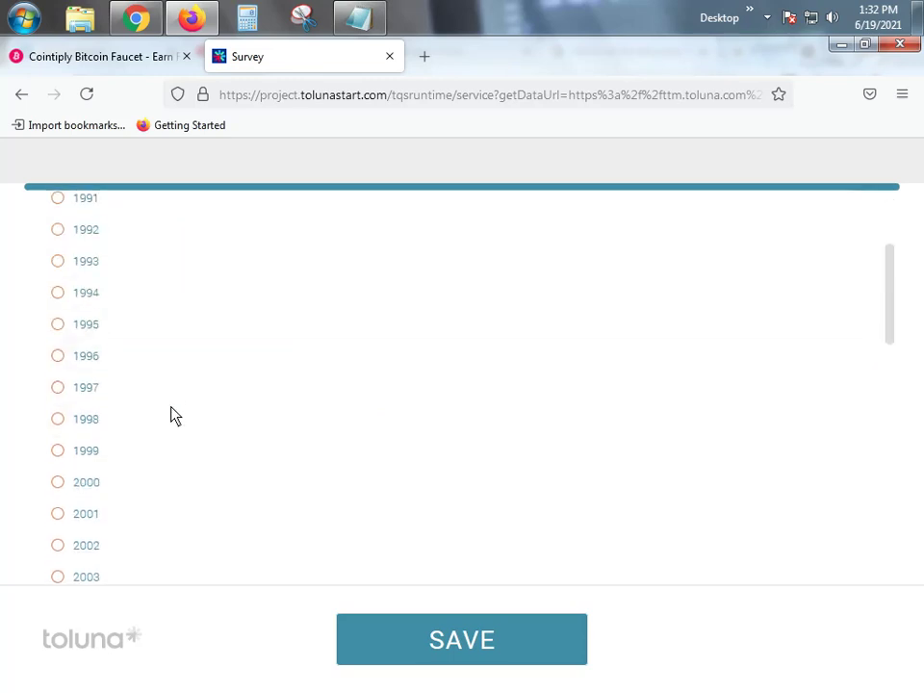
scroll(173, 423, "down", 10)
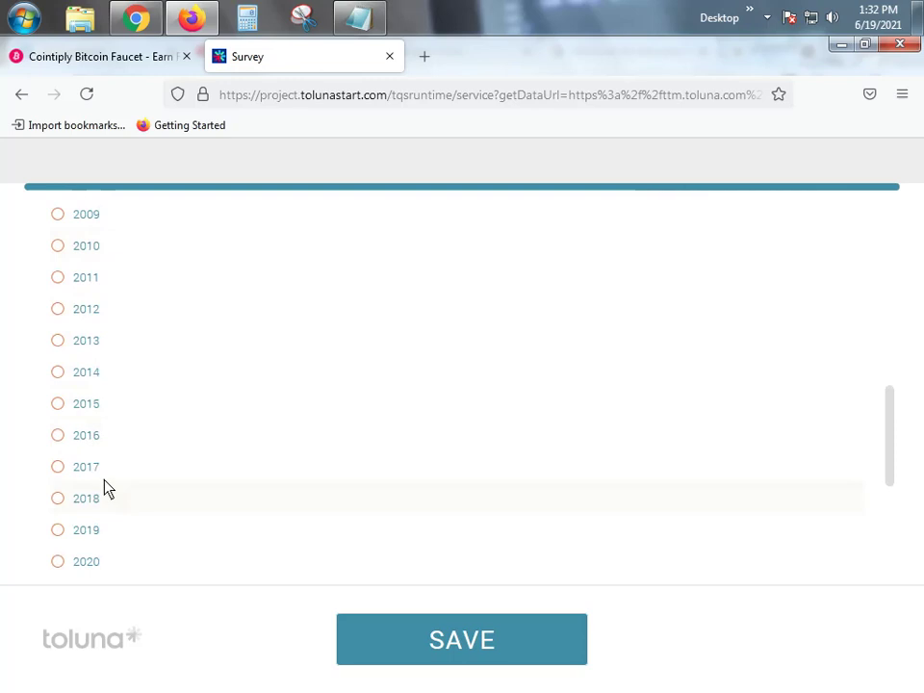
left_click(114, 313)
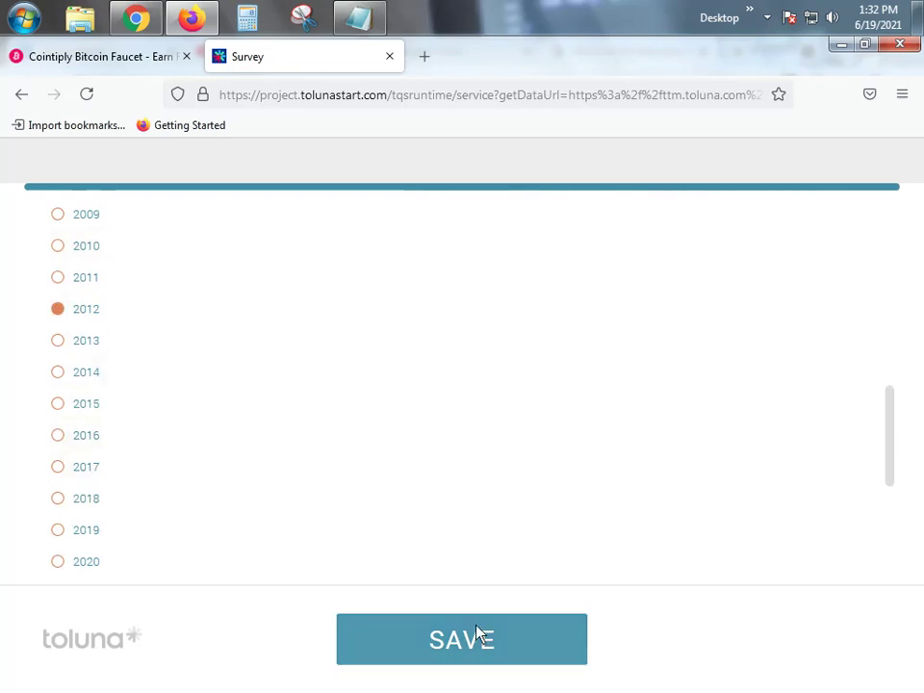
left_click(479, 637)
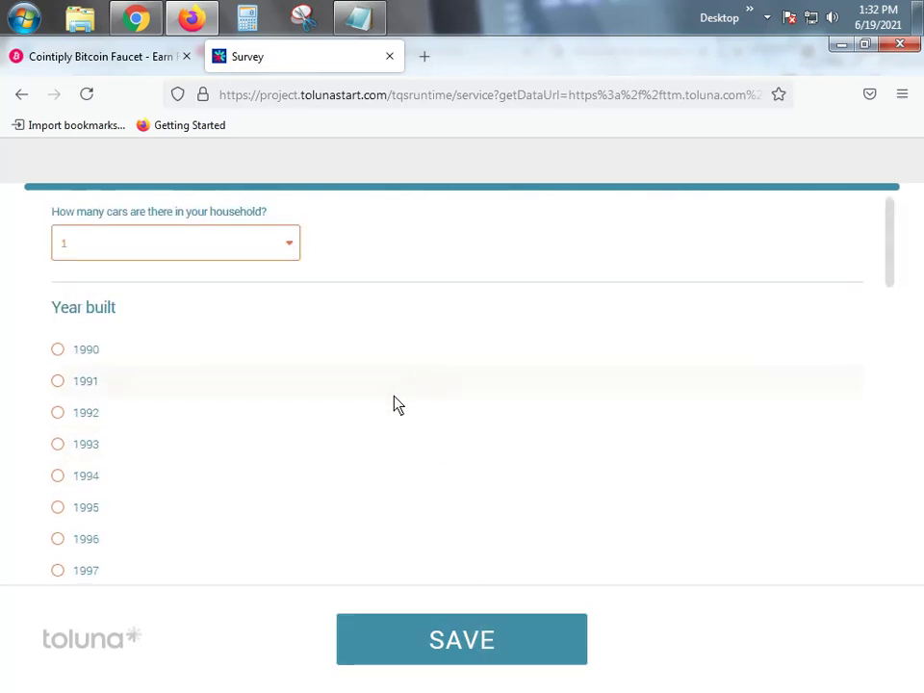
Choose BMW as the make, mark the main car as owned and purchased new, and submit the car answers
scroll(394, 409, "down", 8)
scroll(401, 433, "down", 5)
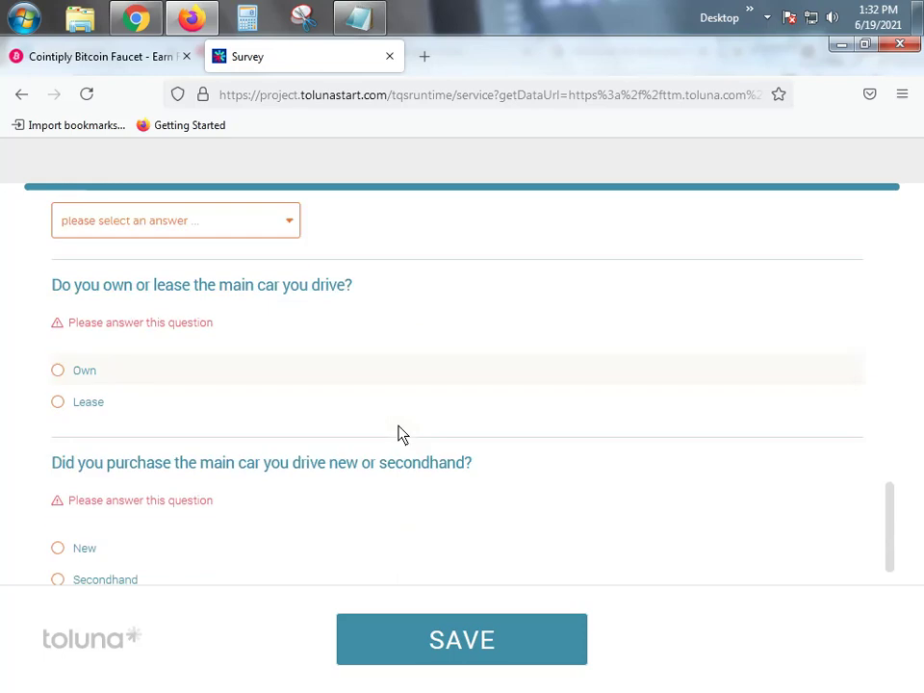
scroll(398, 433, "up", 2)
scroll(202, 385, "up", 2)
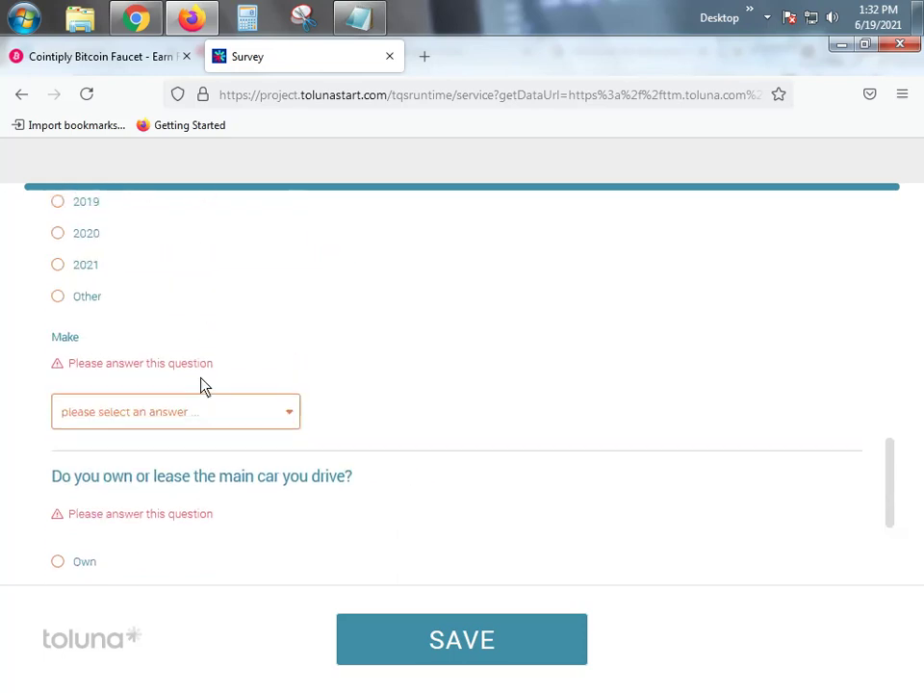
left_click(202, 468)
scroll(204, 471, "down", 3)
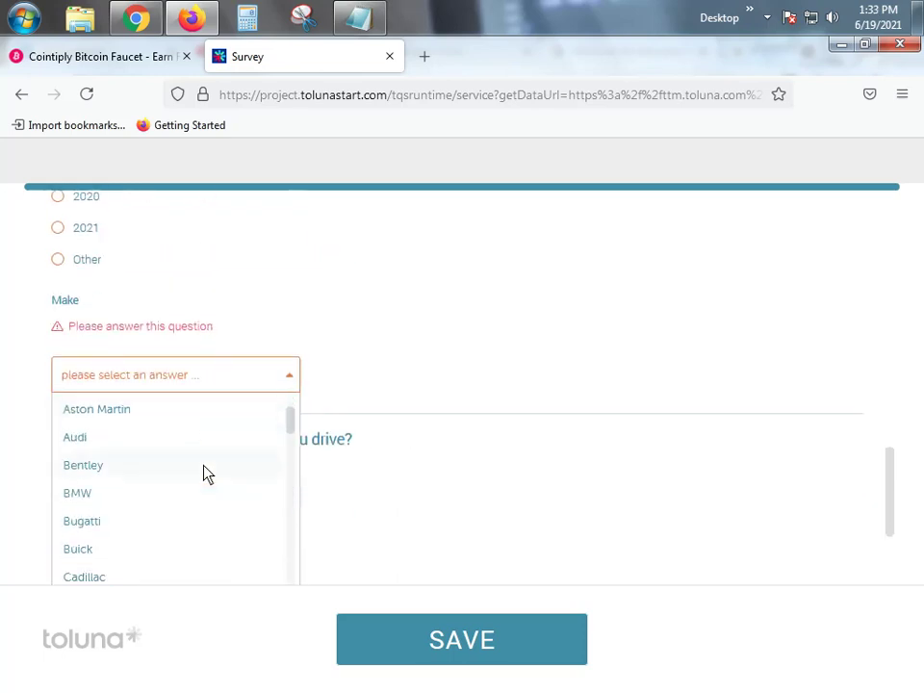
left_click(126, 495)
scroll(226, 464, "down", 2)
left_click(122, 399)
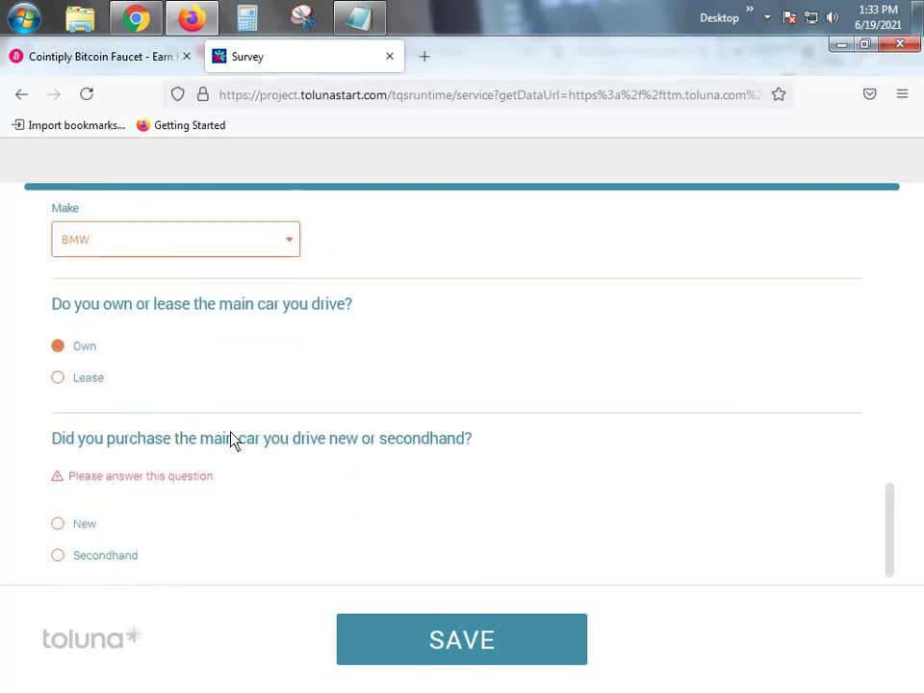
left_click(87, 522)
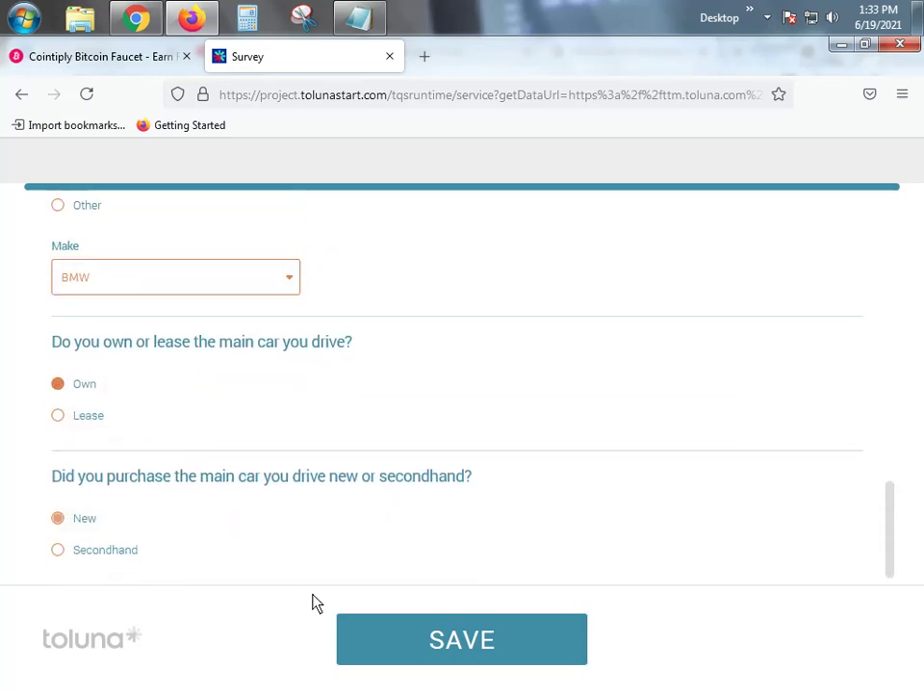
left_click(458, 642)
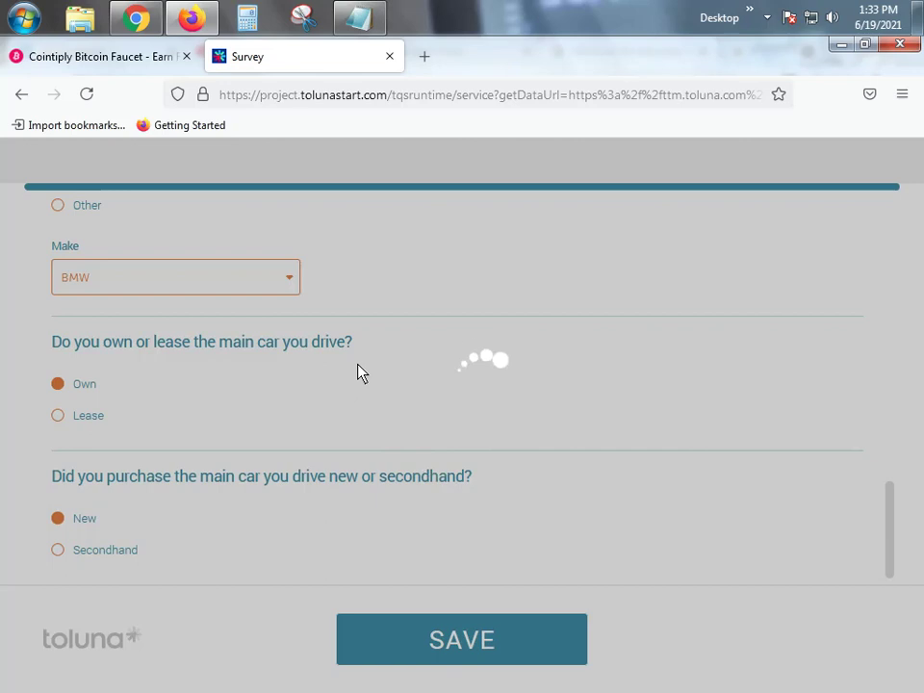
Check the Cointiply page for the survey's status, return to the loading survey, and reload it
scroll(332, 356, "up", 8)
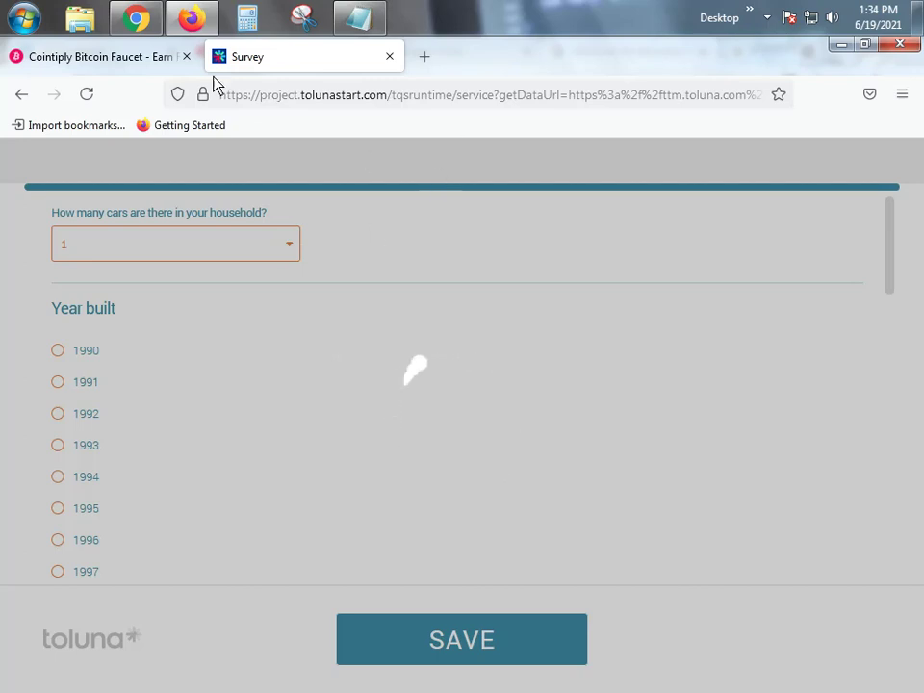
scroll(527, 535, "down", 3)
scroll(528, 535, "up", 3)
left_click(141, 59)
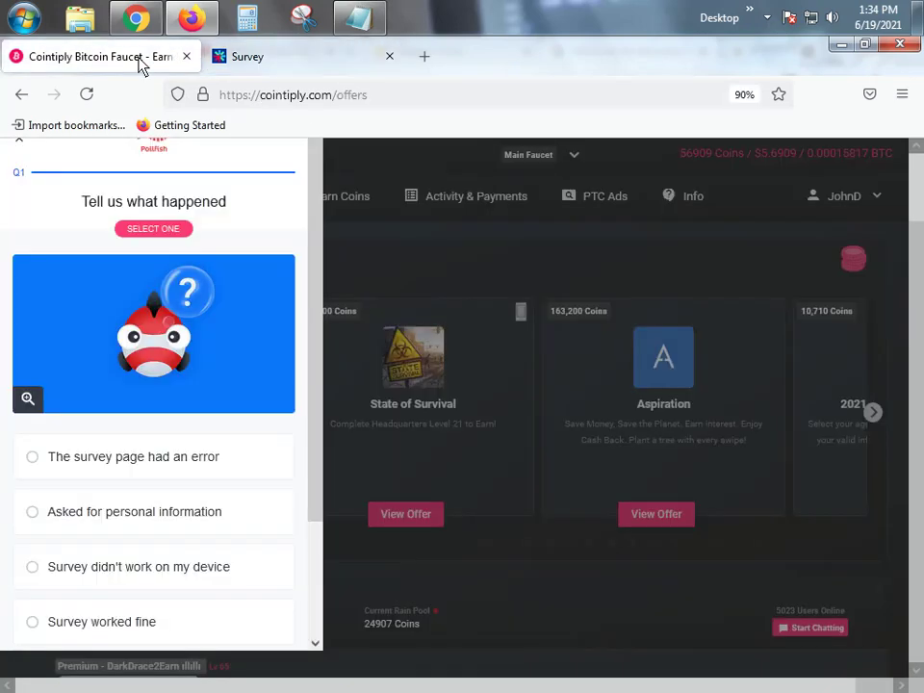
left_click(258, 60)
scroll(367, 487, "down", 10)
scroll(390, 494, "up", 10)
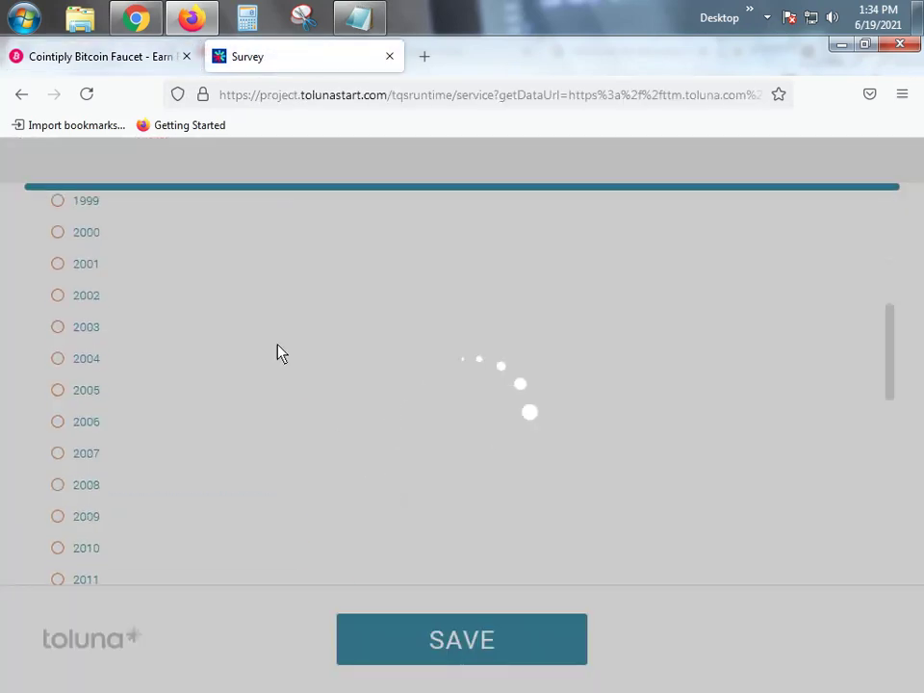
left_click(87, 93)
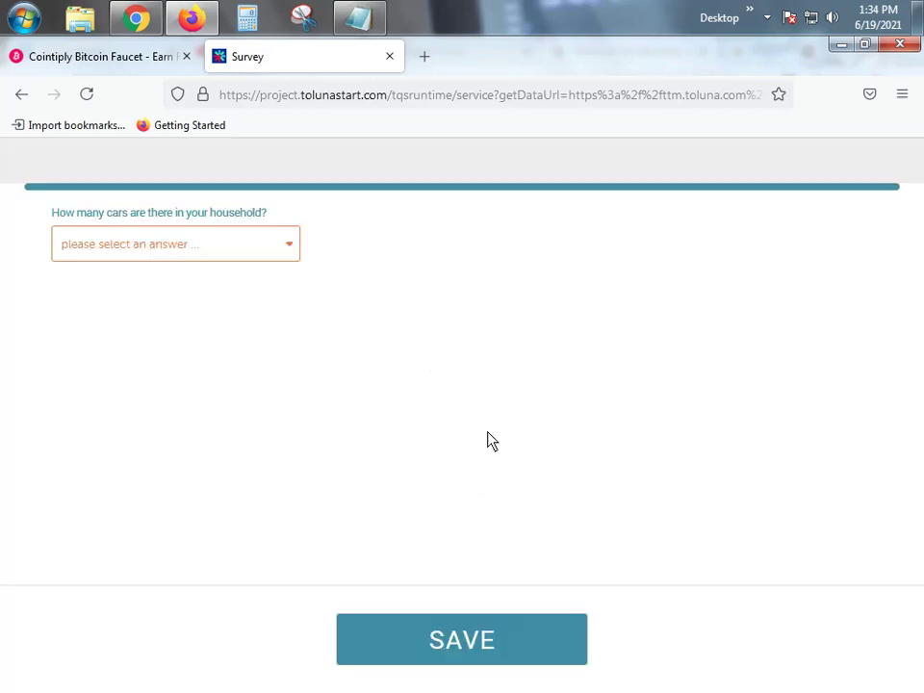
Answer the reloaded survey with 1 household car and choose the year the car was built
left_click(262, 251)
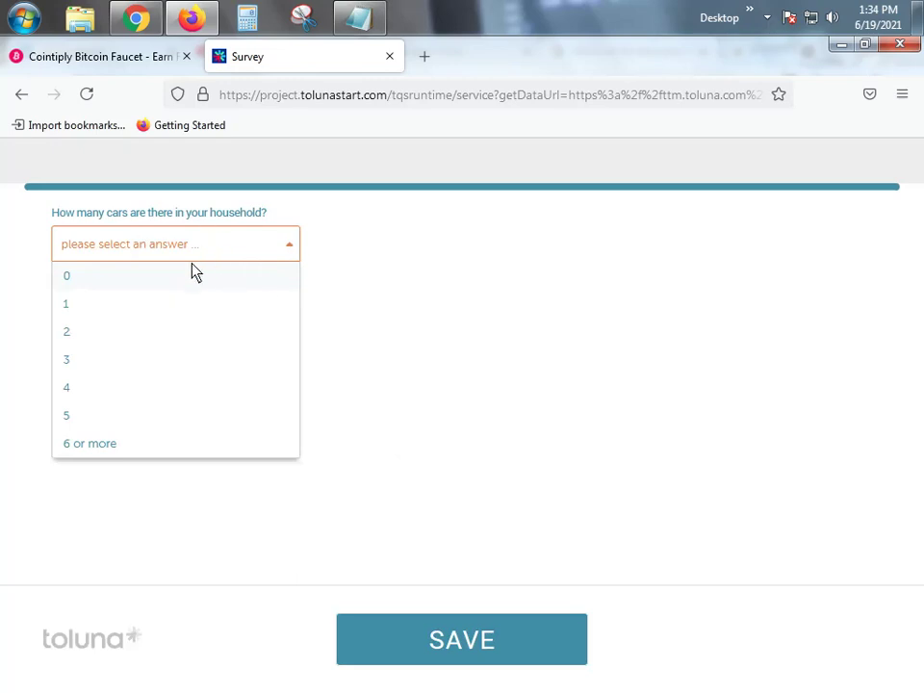
left_click(151, 306)
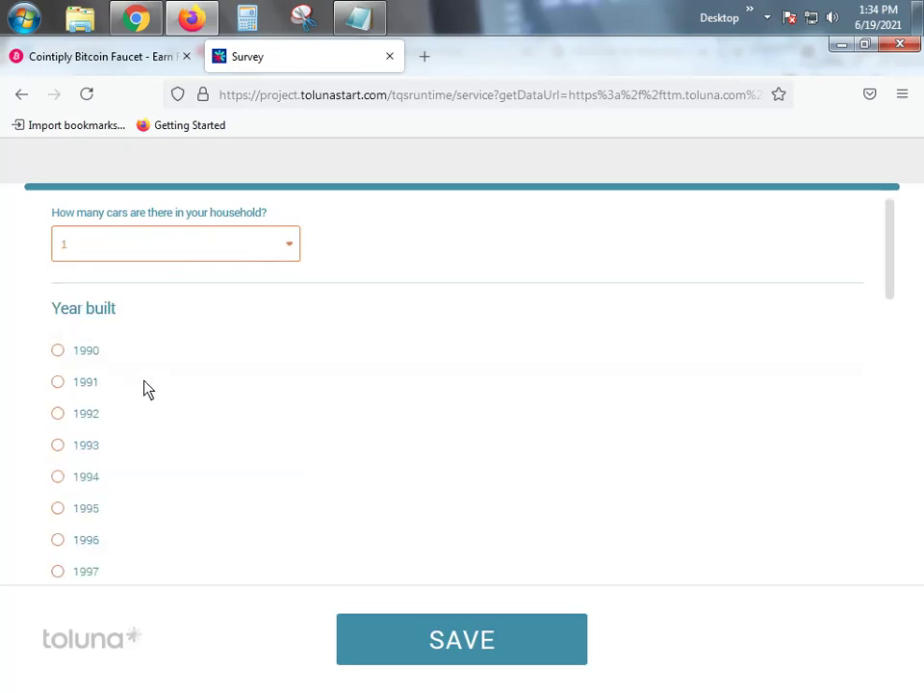
scroll(148, 388, "down", 5)
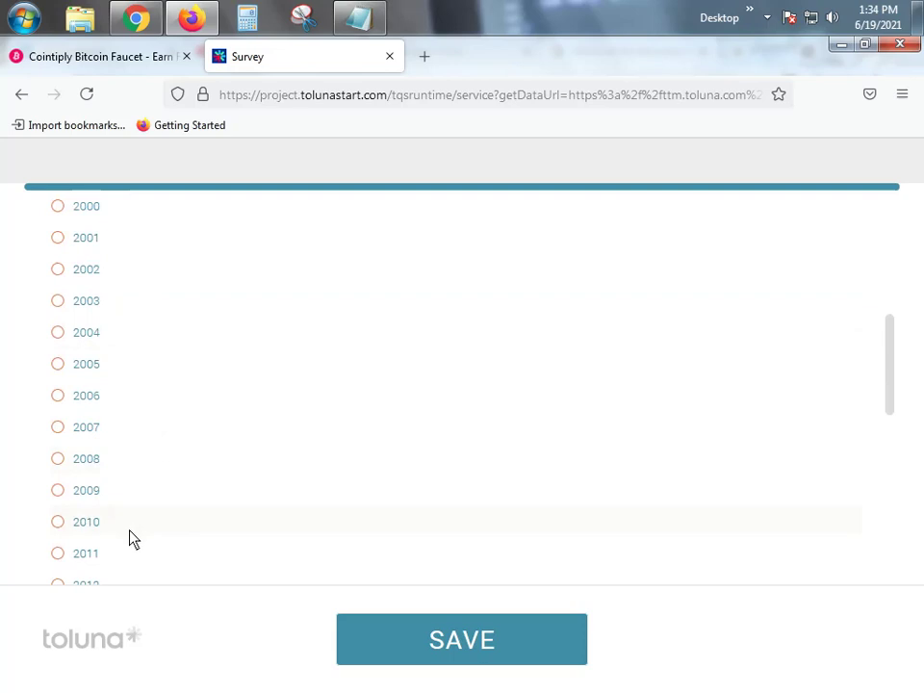
scroll(121, 536, "down", 2)
left_click(105, 497)
Set the car make to BMW, answer Own and New for the main car, and save the survey answers
scroll(250, 491, "down", 5)
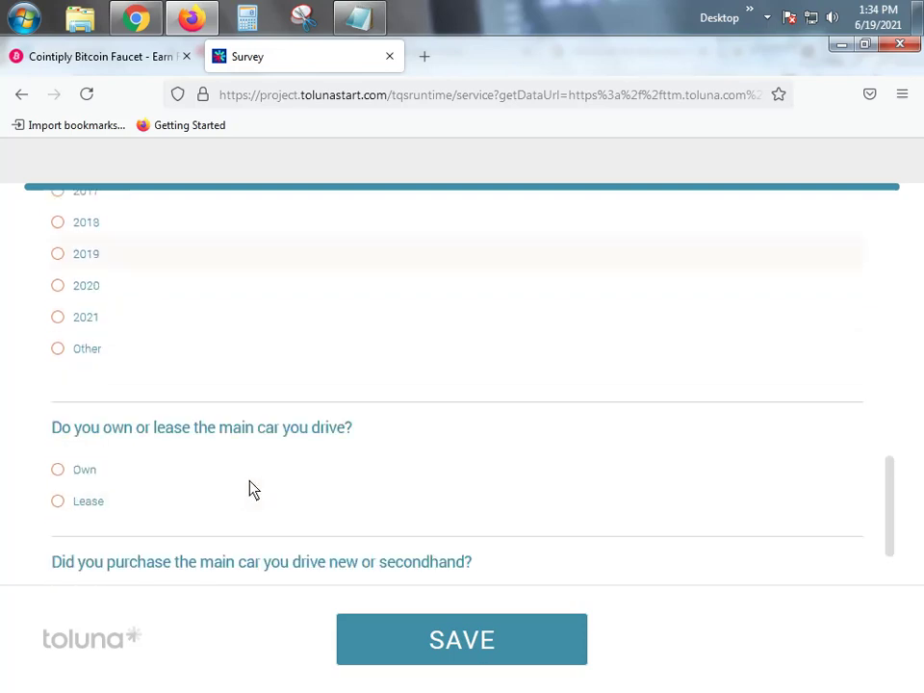
scroll(249, 489, "down", 1)
left_click(98, 344)
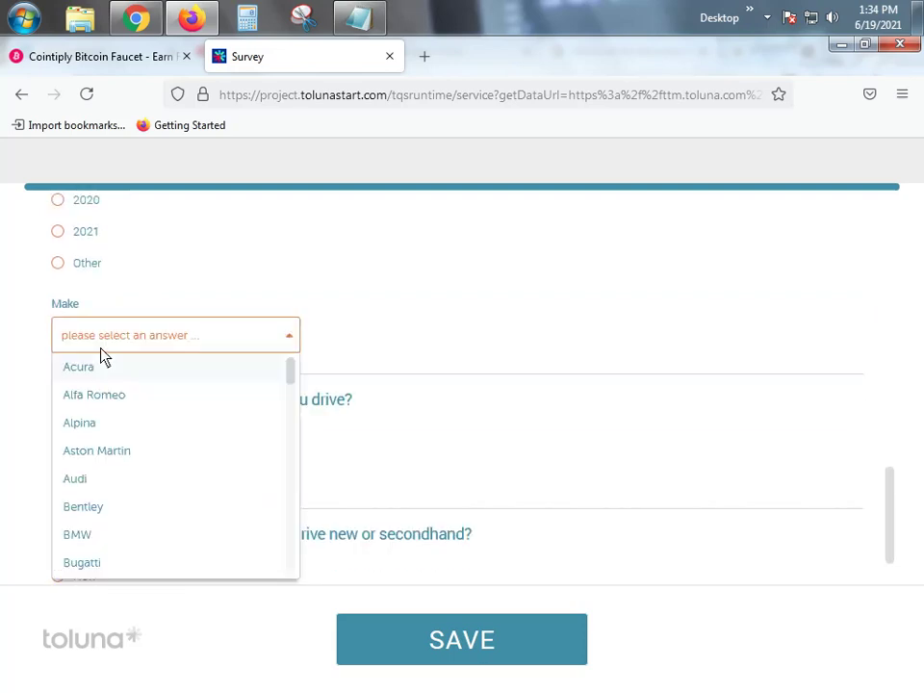
left_click(106, 537)
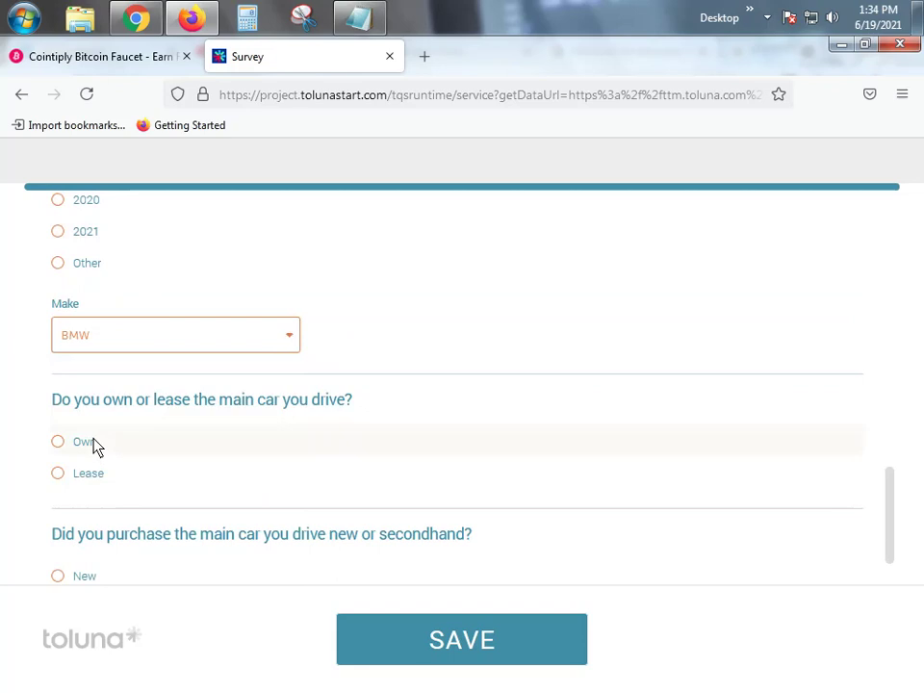
left_click(94, 444)
scroll(111, 466, "down", 1)
left_click(92, 526)
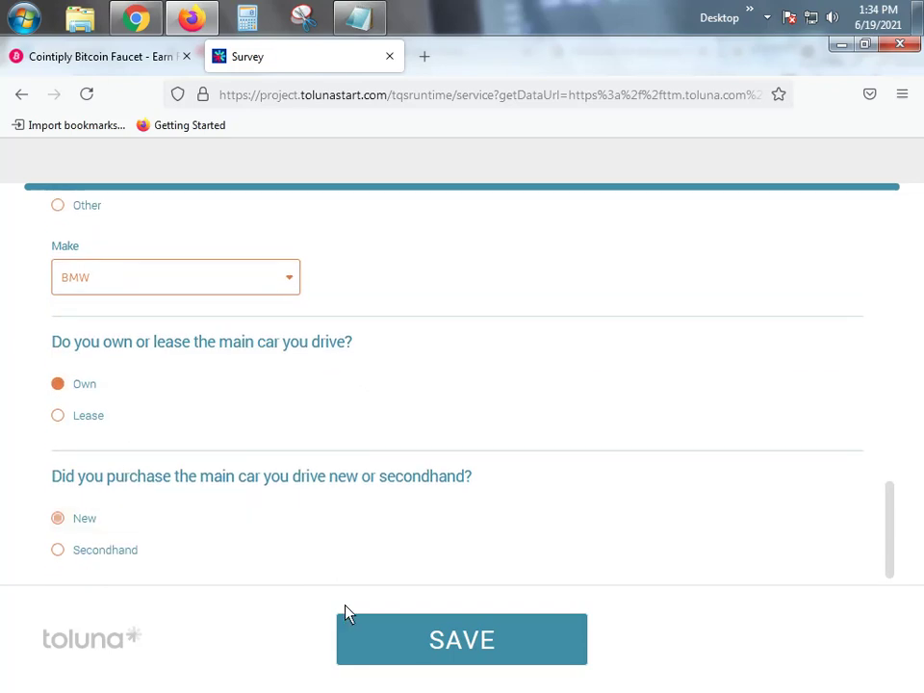
left_click(420, 640)
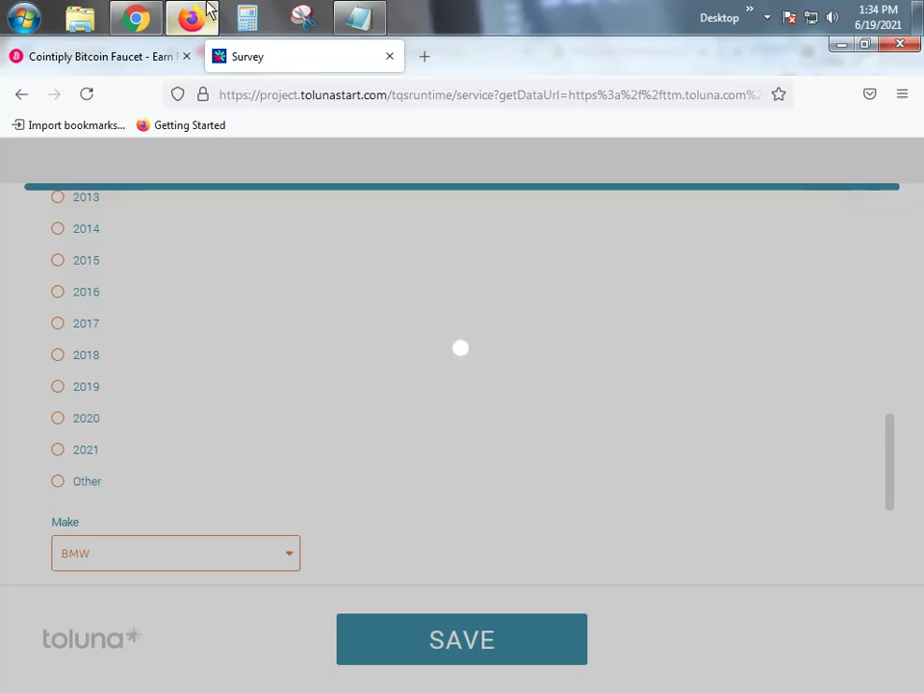
Switch to Chrome, load coinbase.com/signin and open the Coinbase portfolio page
left_click(136, 18)
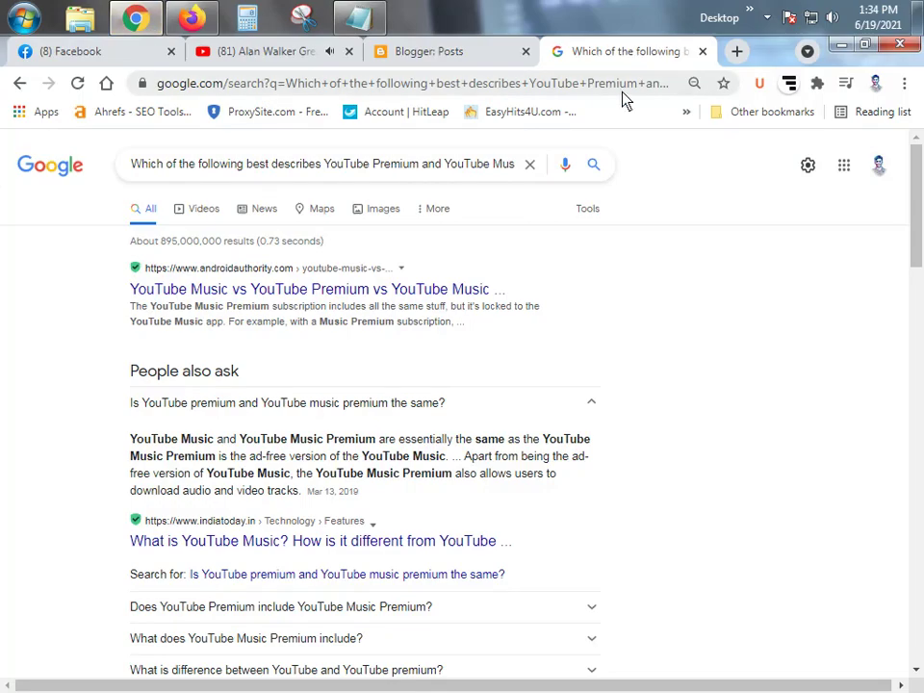
left_click(566, 87)
type("coinbase.com/signin")
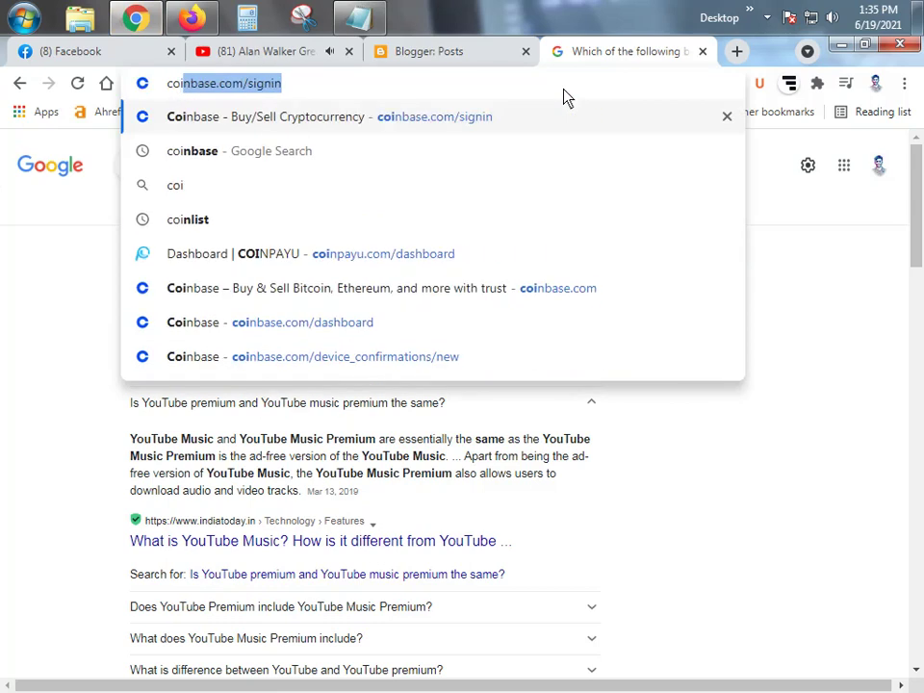
key("Return")
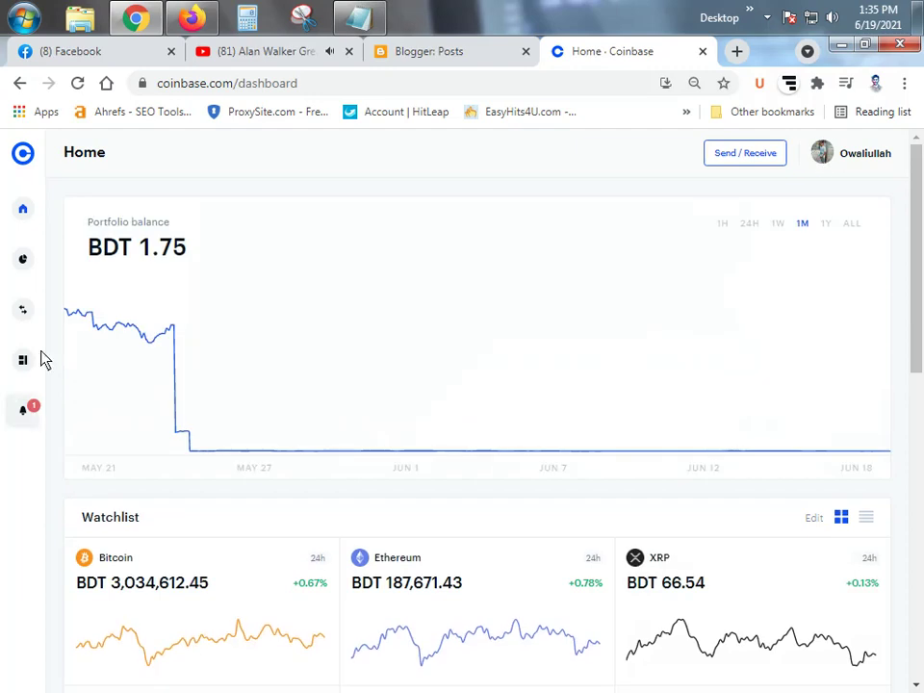
left_click(23, 260)
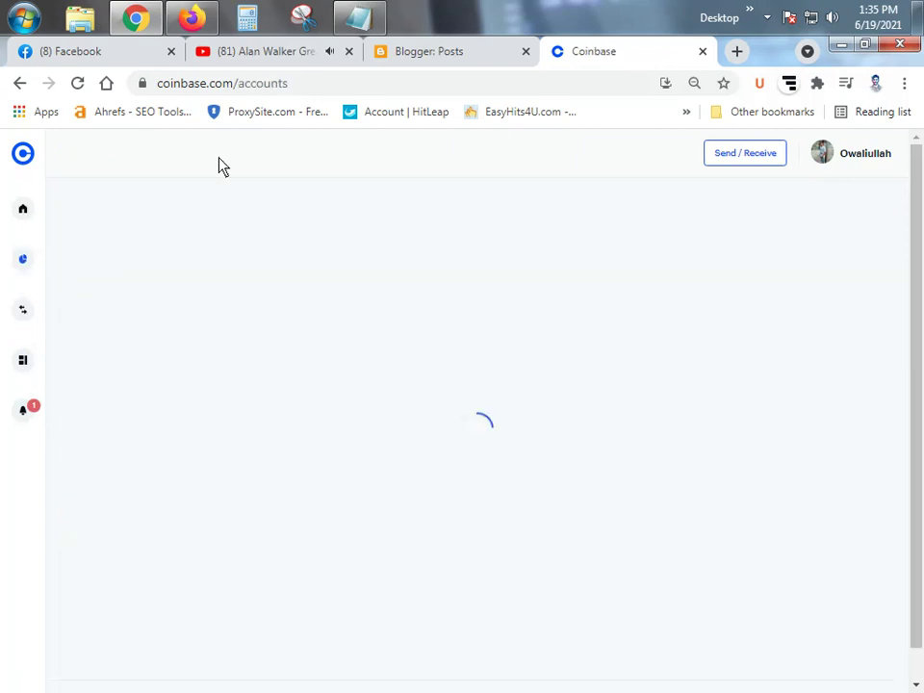
Check the loading survey in Firefox, return to the Coinbase portfolio, and open the Bitcoin wallet's receive address
left_click(192, 20)
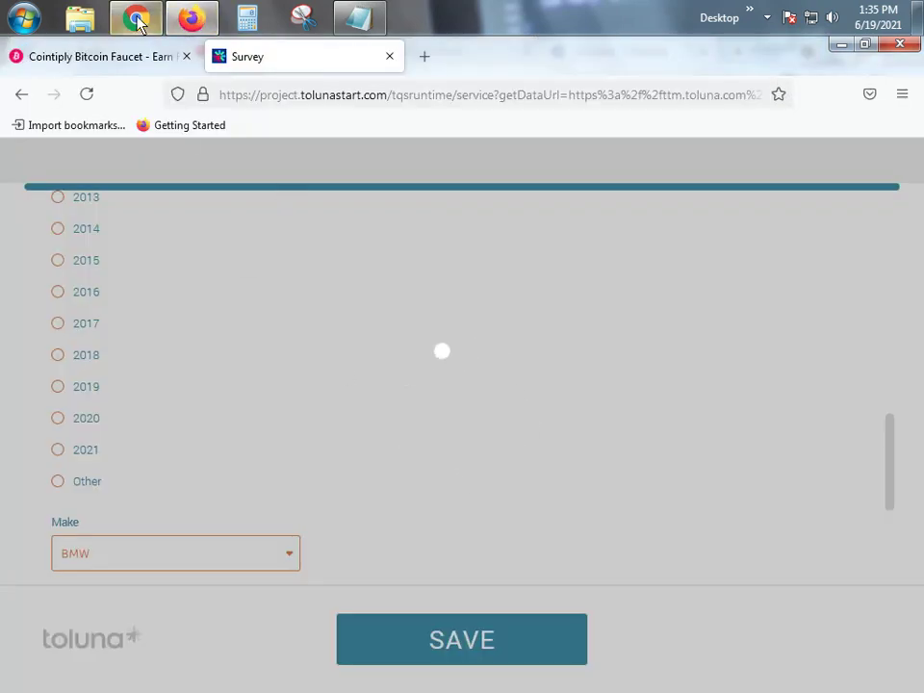
key("alt+Tab")
scroll(308, 450, "down", 2)
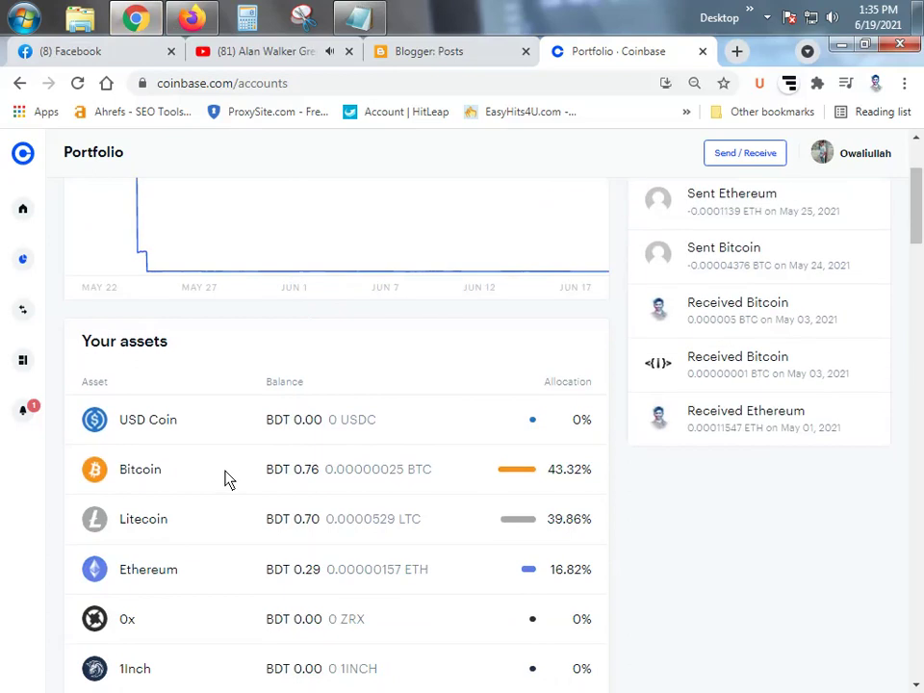
left_click(378, 471)
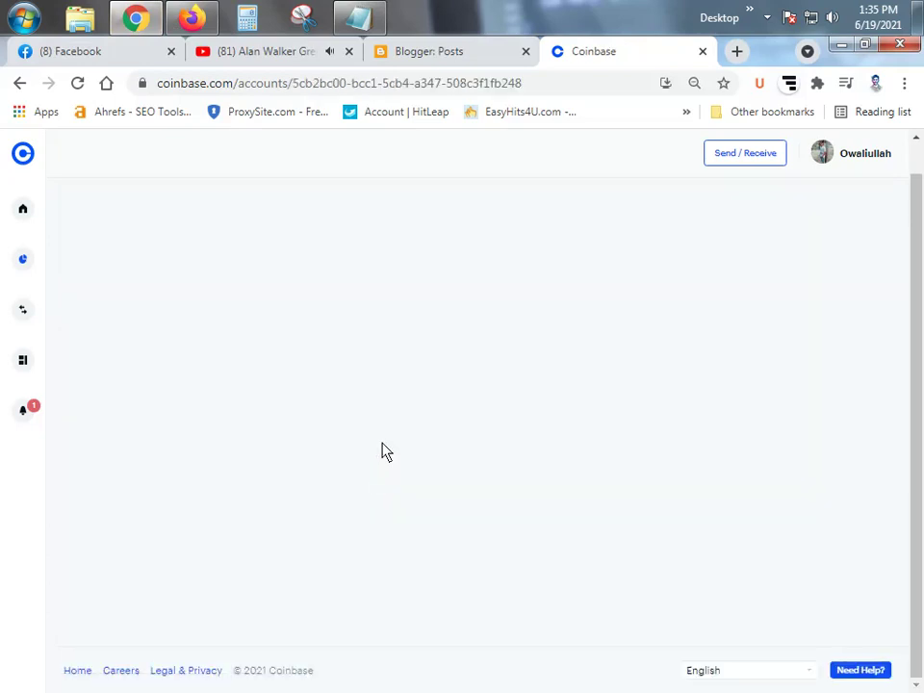
scroll(760, 495, "down", 1)
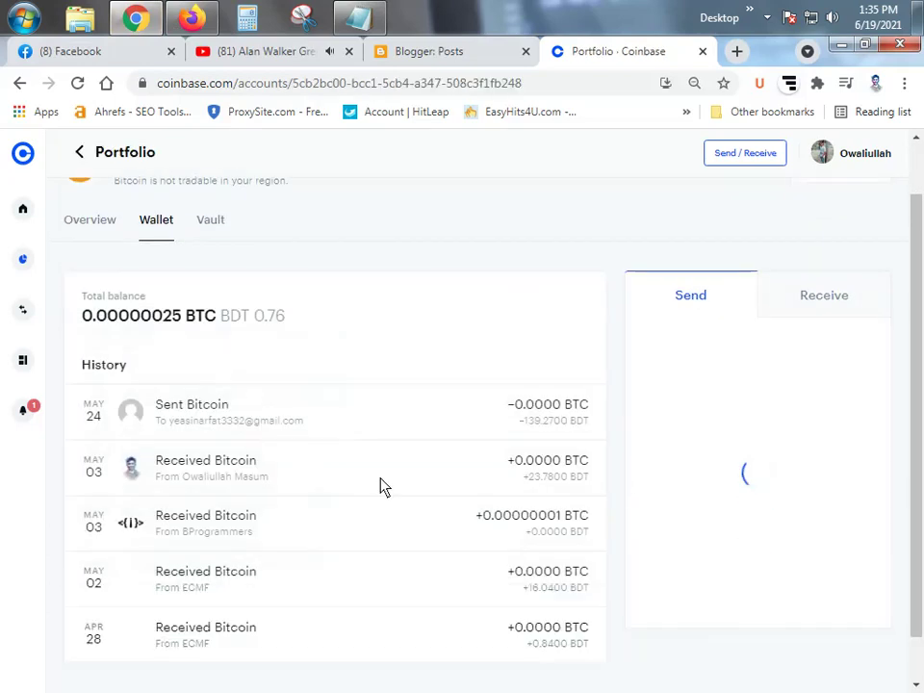
scroll(627, 439, "down", 1)
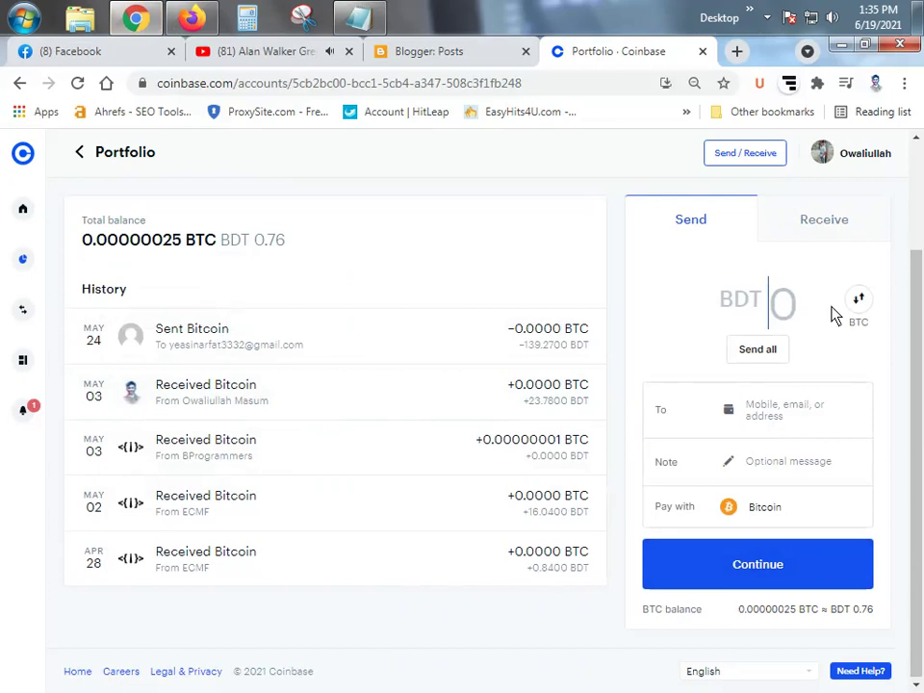
left_click(816, 223)
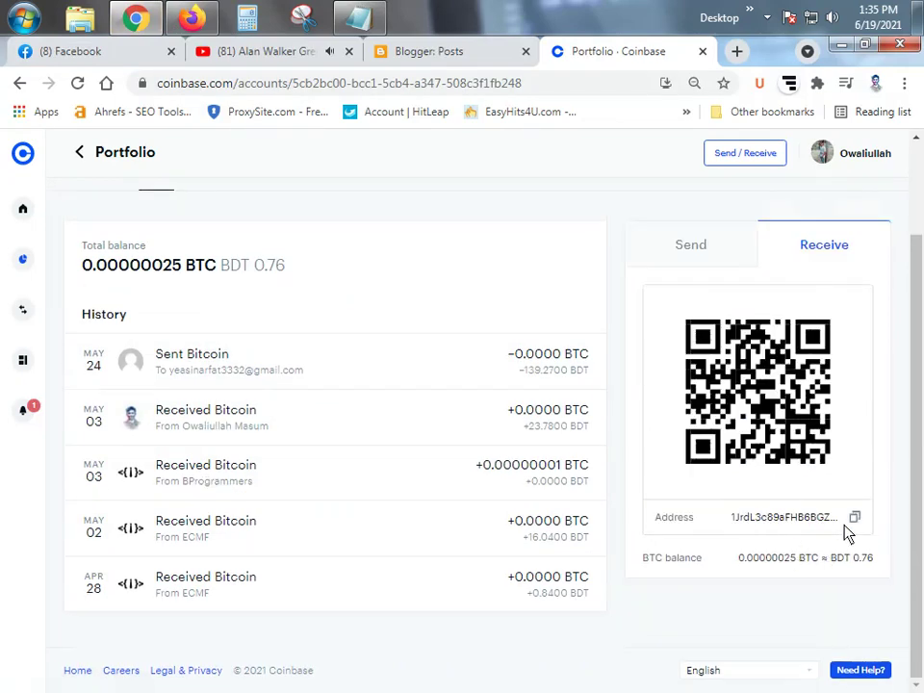
Return to Firefox, close the stuck Toluna survey, and submit Other as the answer to Pollfish's feedback question
left_click(191, 17)
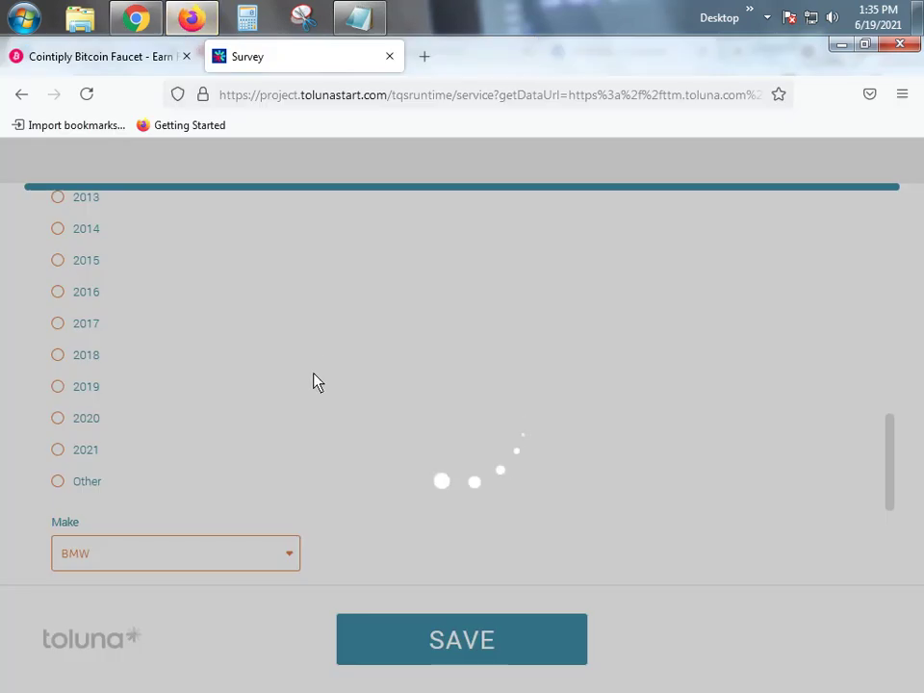
left_click(389, 56)
scroll(106, 538, "down", 3)
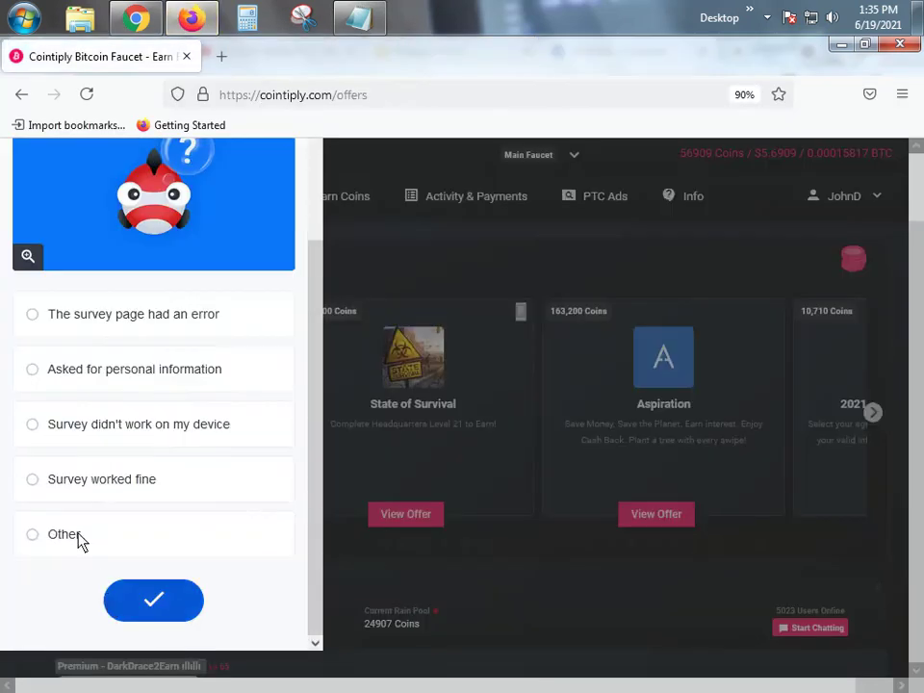
left_click(62, 534)
scroll(161, 616, "down", 1)
left_click(156, 614)
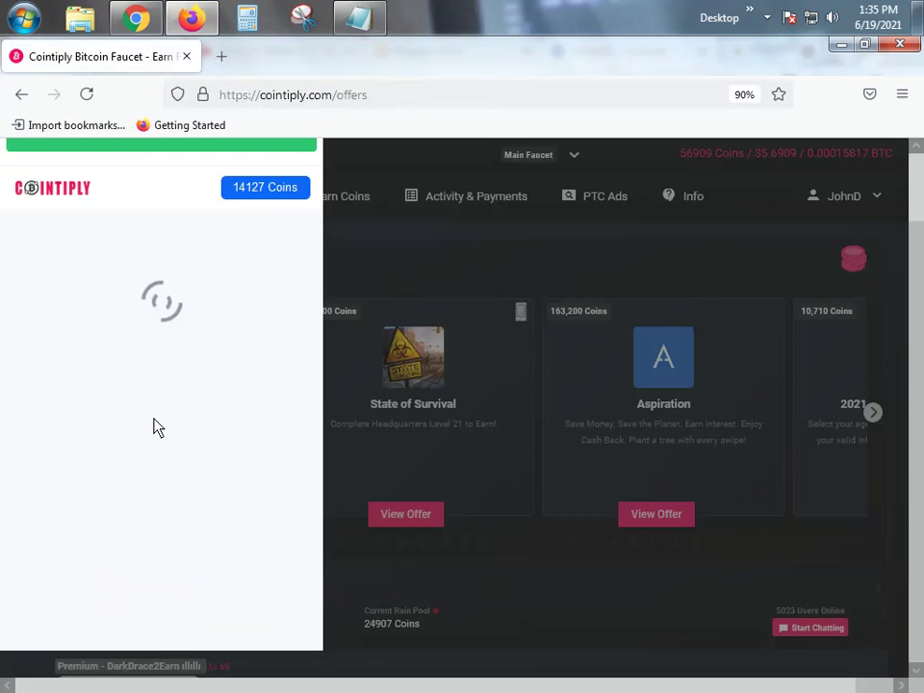
Look through the available Pollfish surveys and refresh the list several times for new offers
key("ctrl+minus")
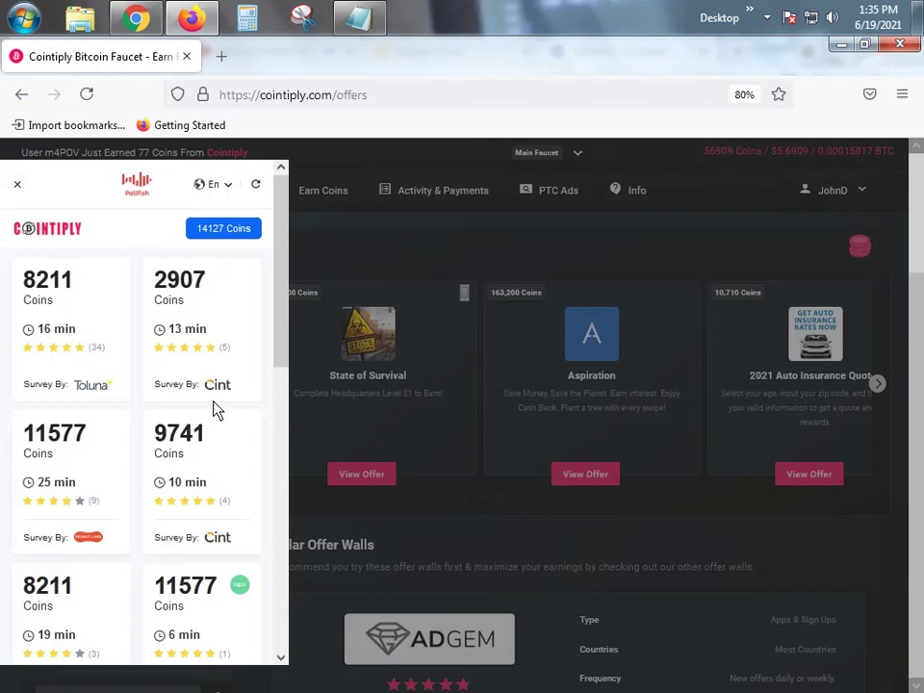
left_click(255, 185)
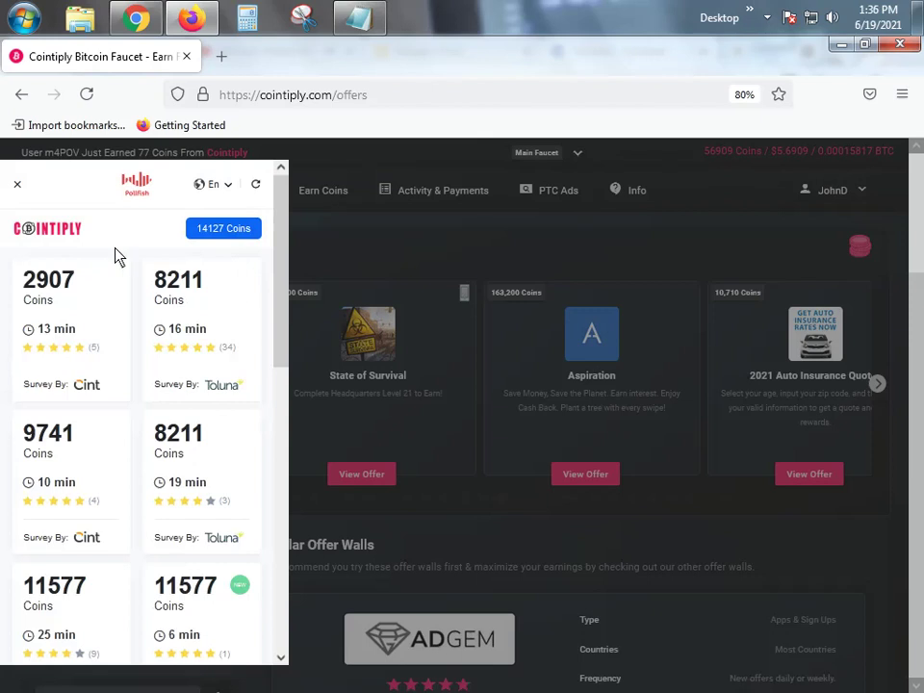
scroll(118, 269, "down", 4)
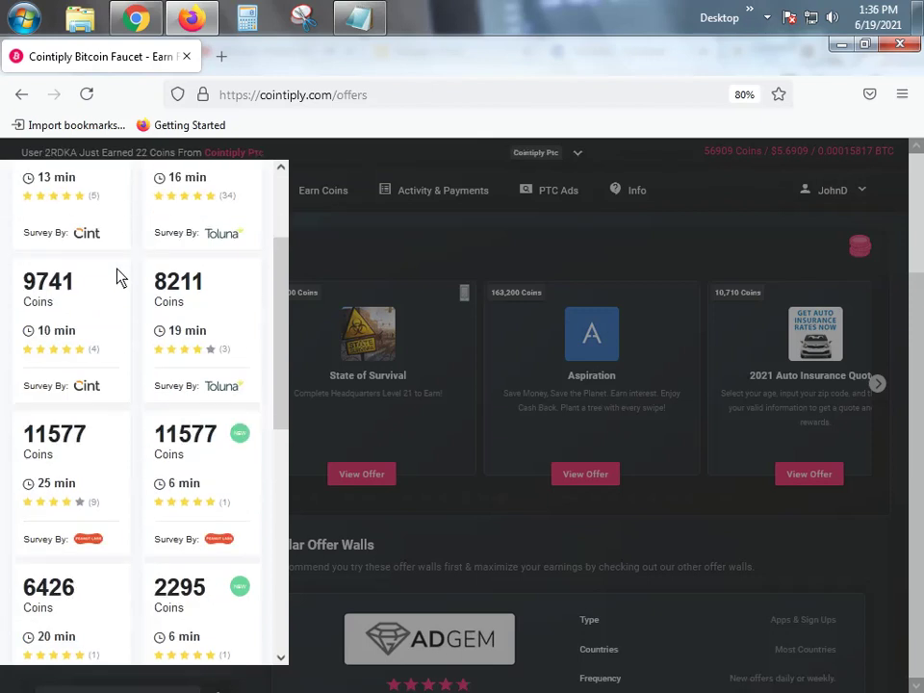
scroll(117, 287, "down", 3)
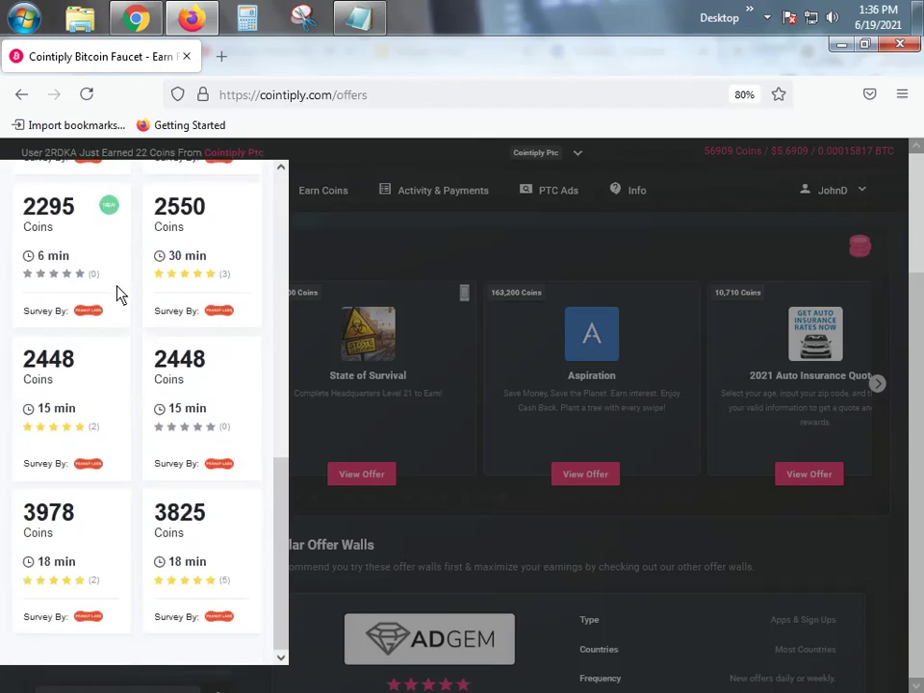
scroll(120, 298, "up", 4)
scroll(120, 308, "up", 3)
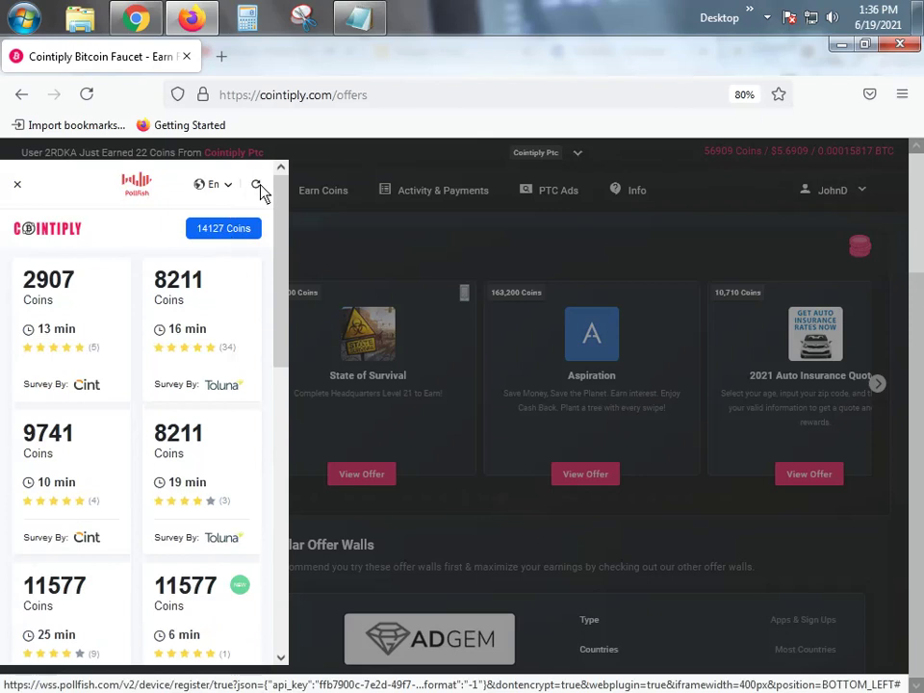
left_click(268, 185)
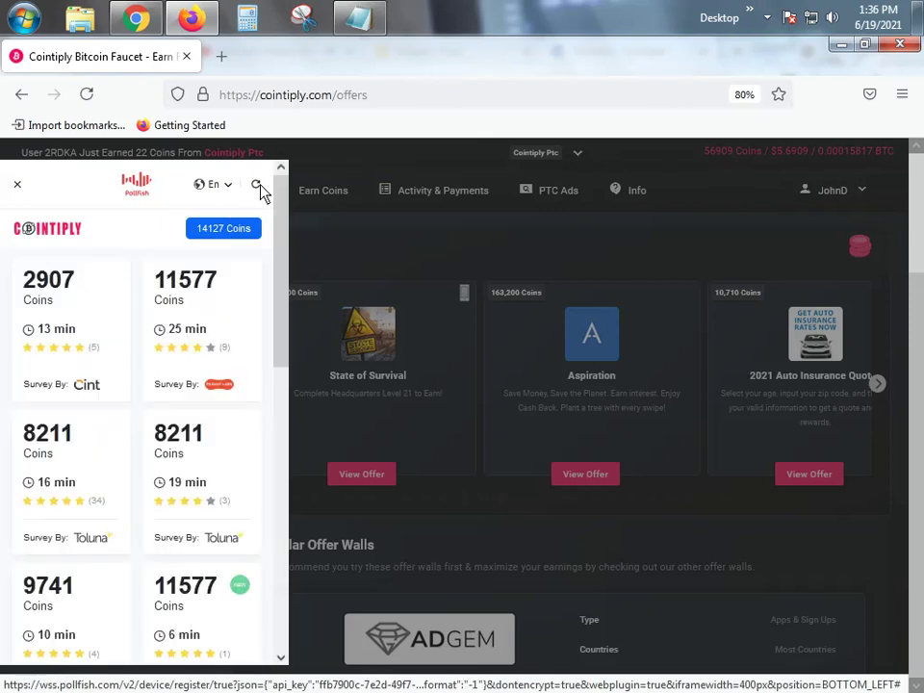
left_click(258, 185)
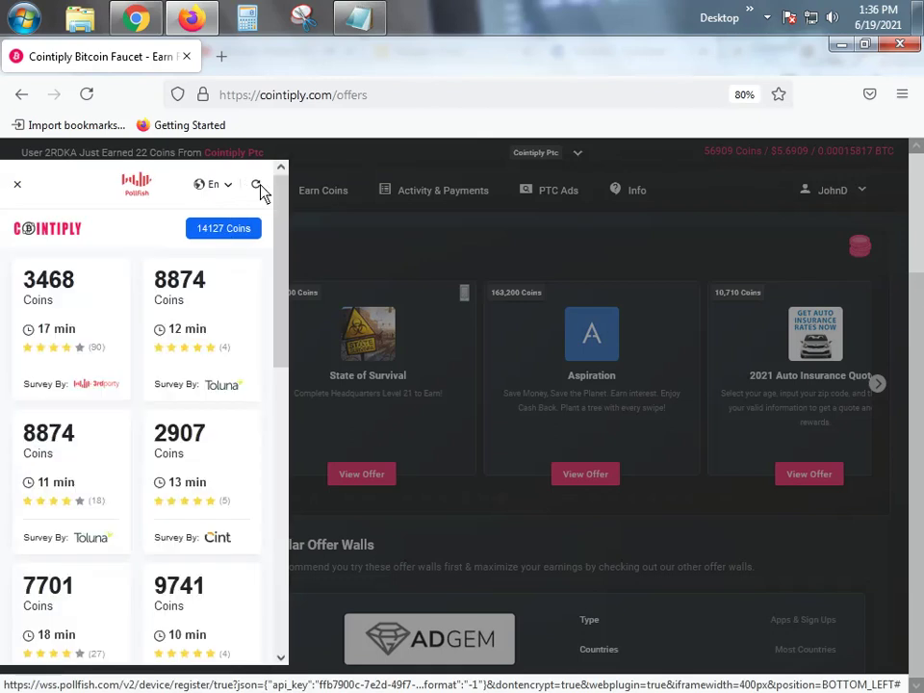
Start the 3468-coin, 17-minute survey and submit Wednesday as the day after Tuesday
left_click(103, 328)
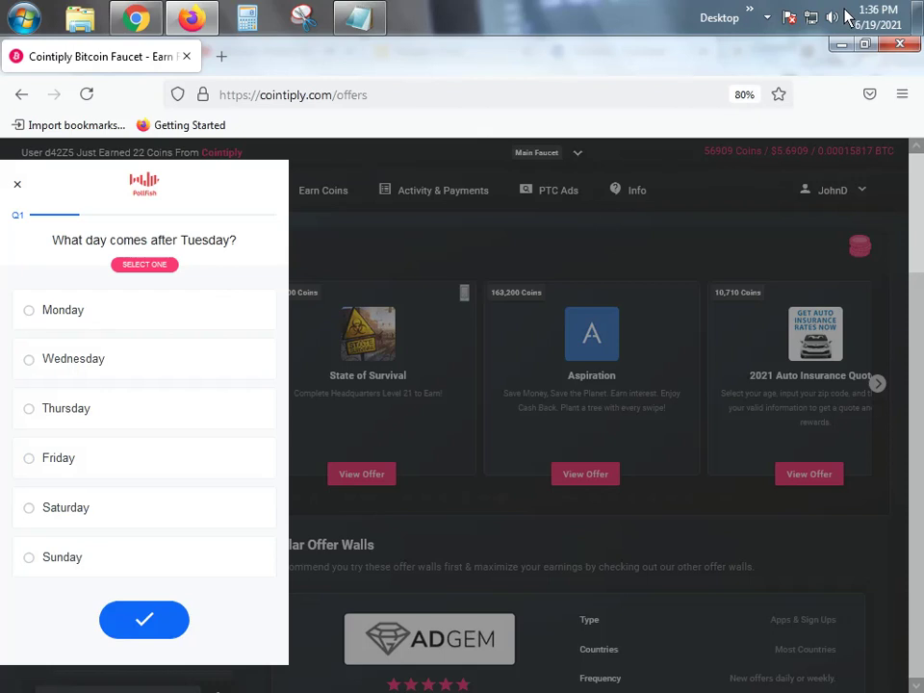
left_click(106, 358)
left_click(154, 626)
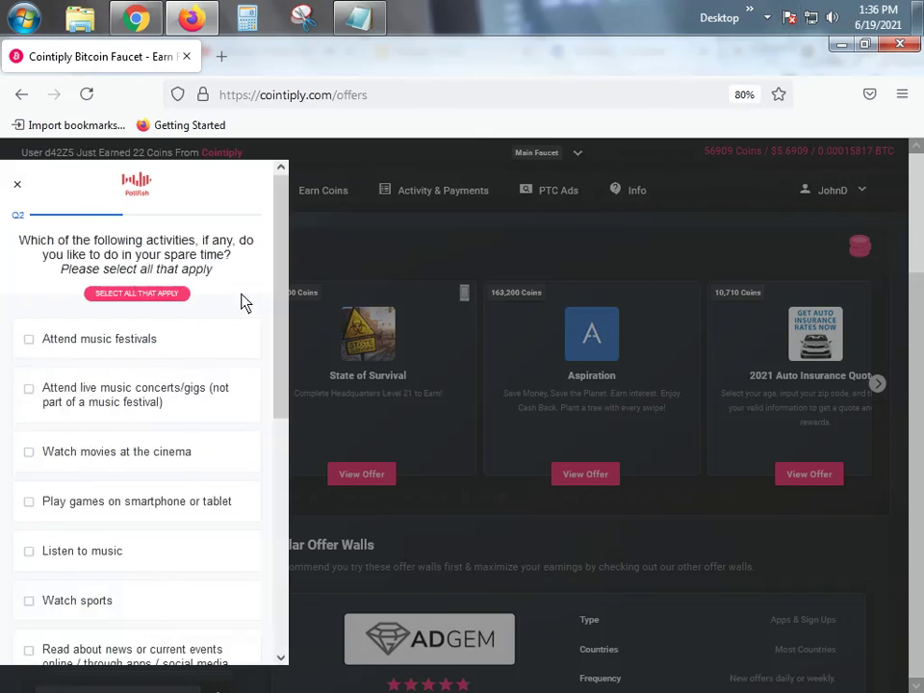
Select music festivals, smartphone or tablet games, listening to music, watching sports and watching TV as spare-time activities, and submit
left_click(148, 352)
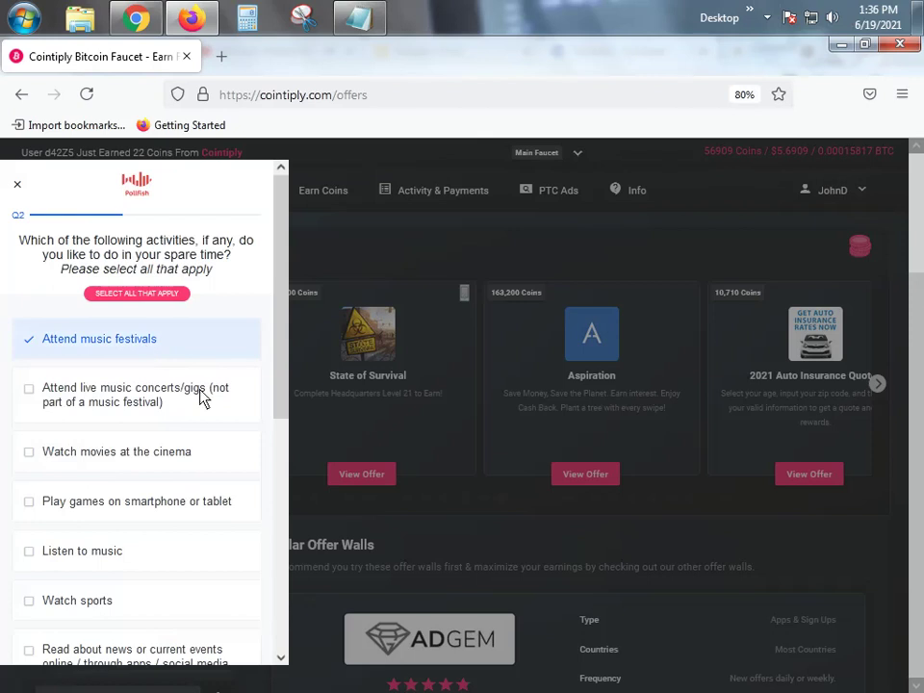
scroll(202, 416, "down", 1)
left_click(196, 426)
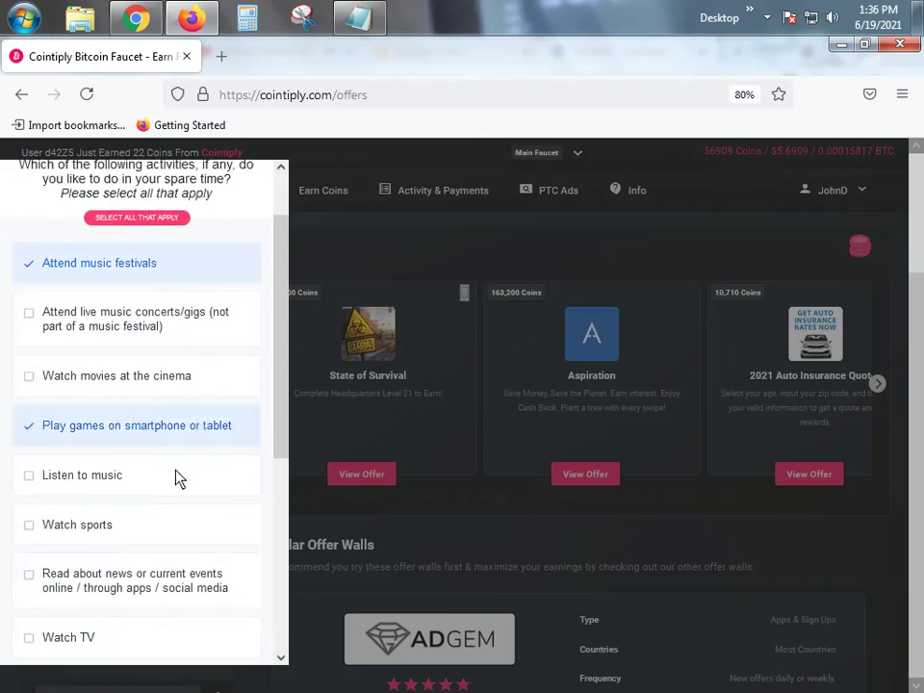
left_click(177, 478)
scroll(177, 486, "down", 1)
left_click(153, 464)
scroll(159, 481, "down", 2)
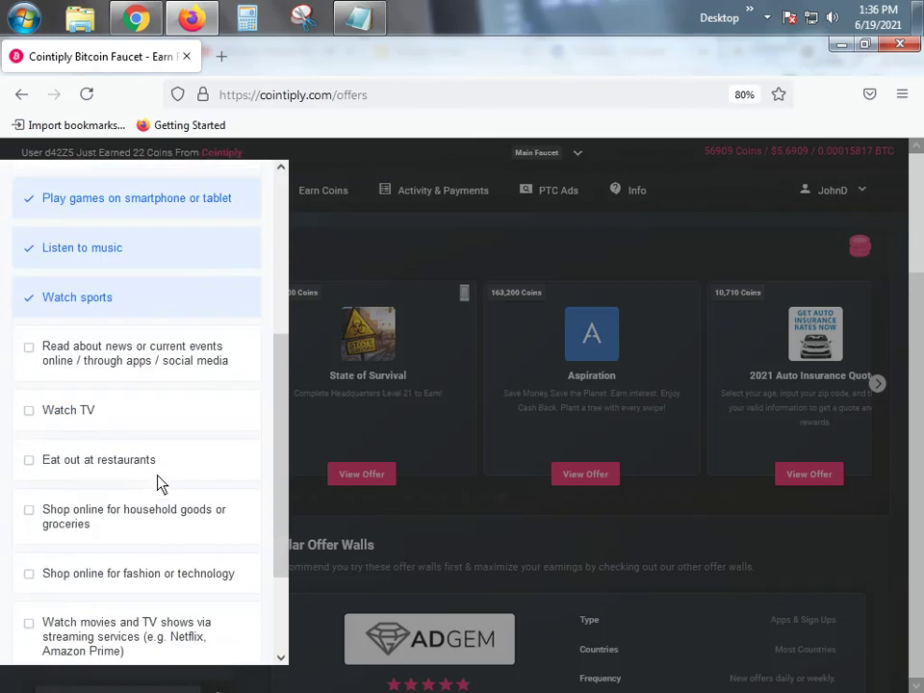
left_click(149, 426)
scroll(155, 464, "down", 2)
left_click(137, 620)
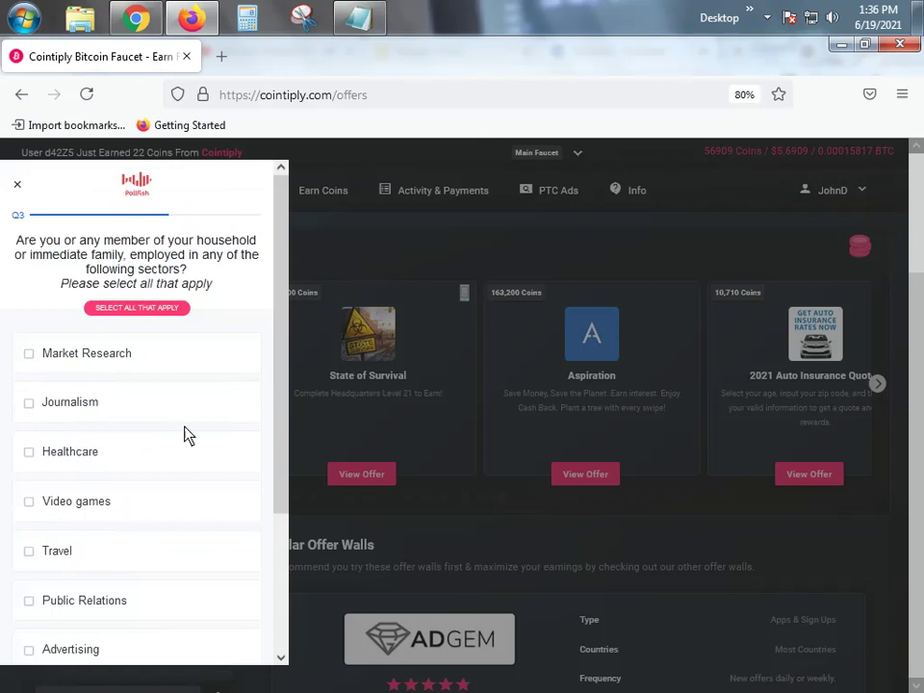
Mark household employment sectors including Market Research, Healthcare, Video games and Travel, and submit the answer
left_click(135, 363)
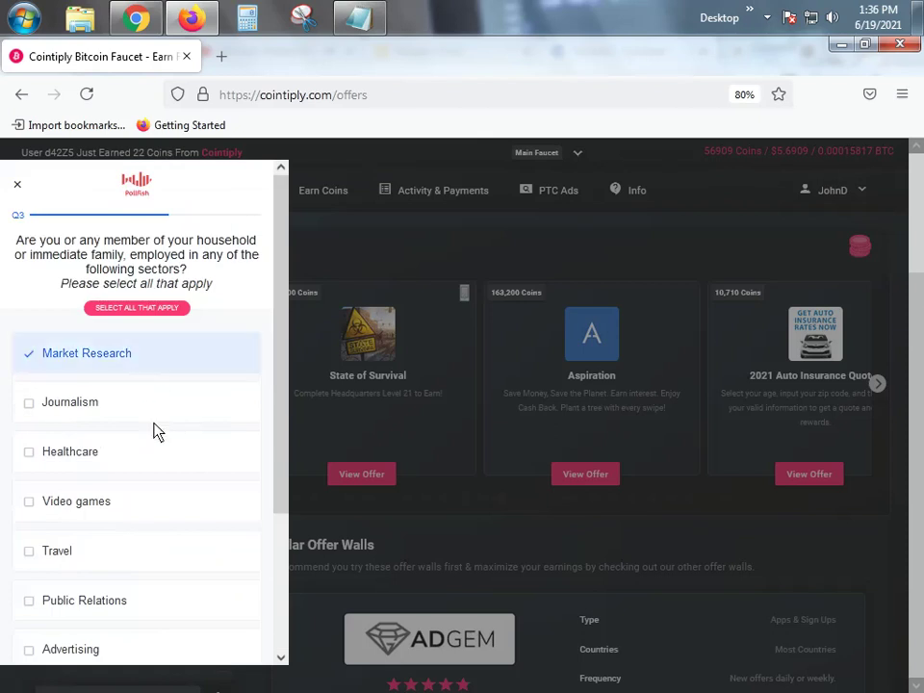
scroll(152, 419, "down", 1)
left_click(152, 385)
left_click(160, 443)
left_click(169, 478)
scroll(171, 486, "down", 1)
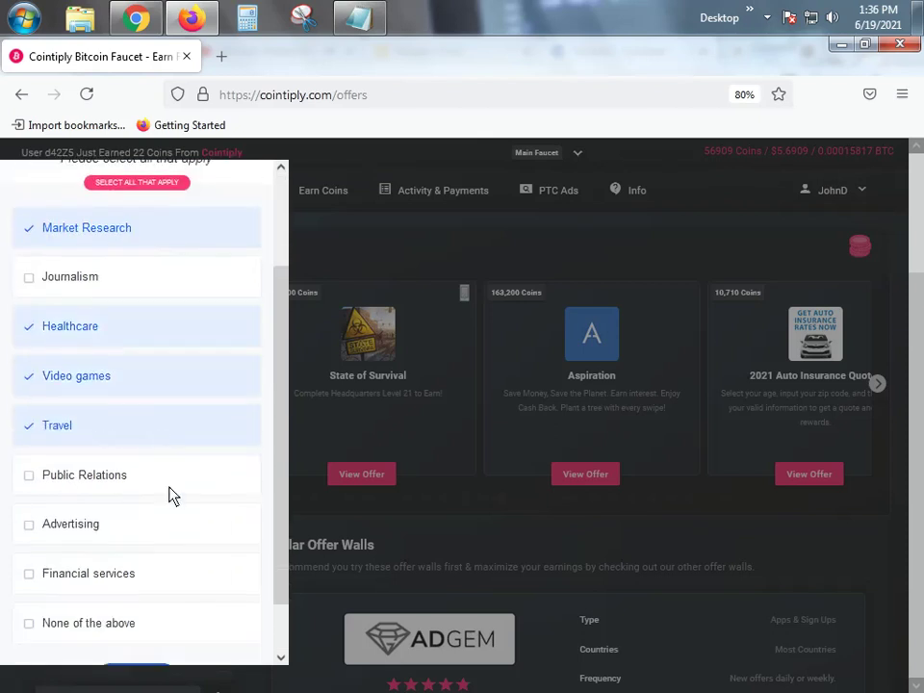
left_click(164, 493)
left_click(157, 647)
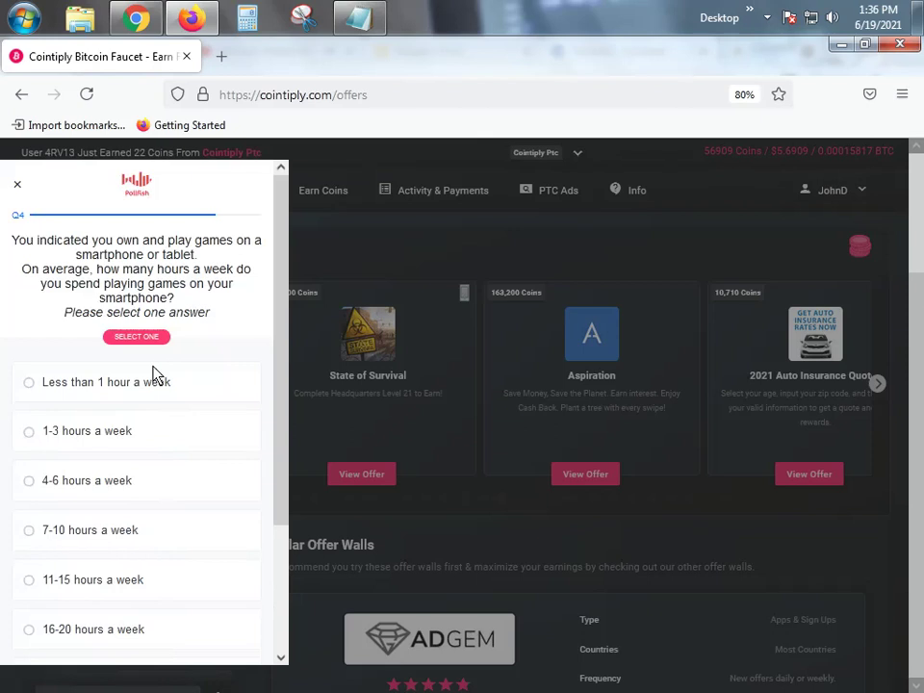
Answer 1-3 hours a week for time spent playing smartphone games and submit it to continue to the external survey
scroll(154, 412, "down", 1)
scroll(154, 393, "up", 1)
left_click(160, 431)
scroll(170, 519, "down", 1)
left_click(173, 608)
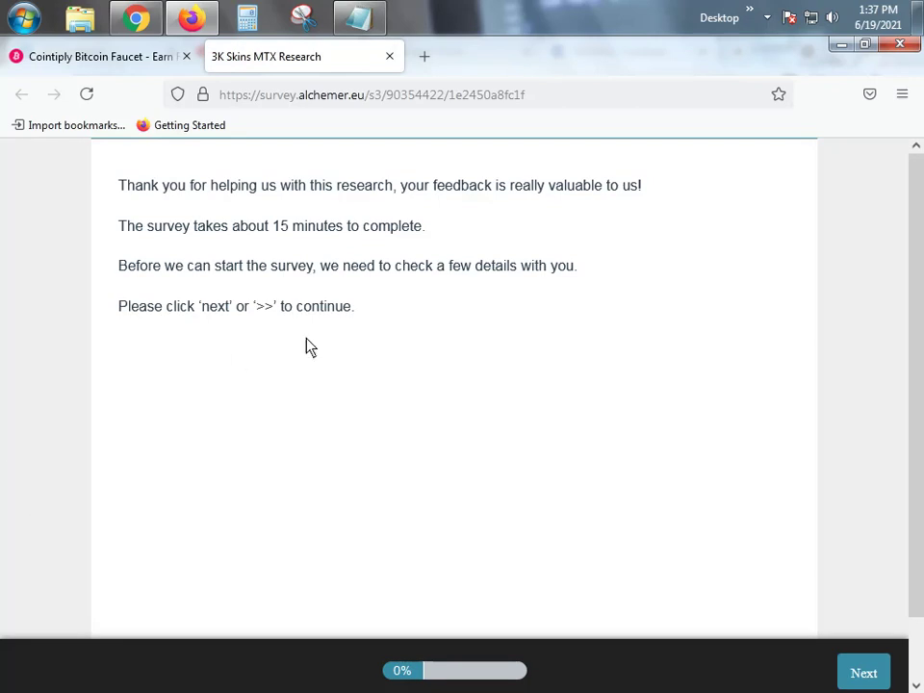
Begin the 3K Skins MTX Research survey and submit 40 as the age
left_click(863, 673)
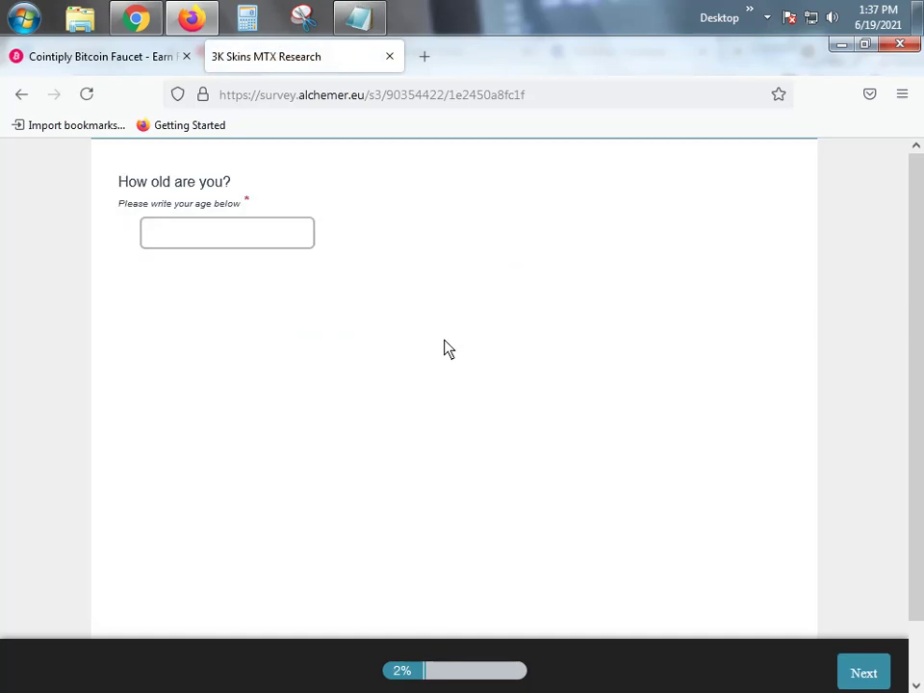
left_click(293, 243)
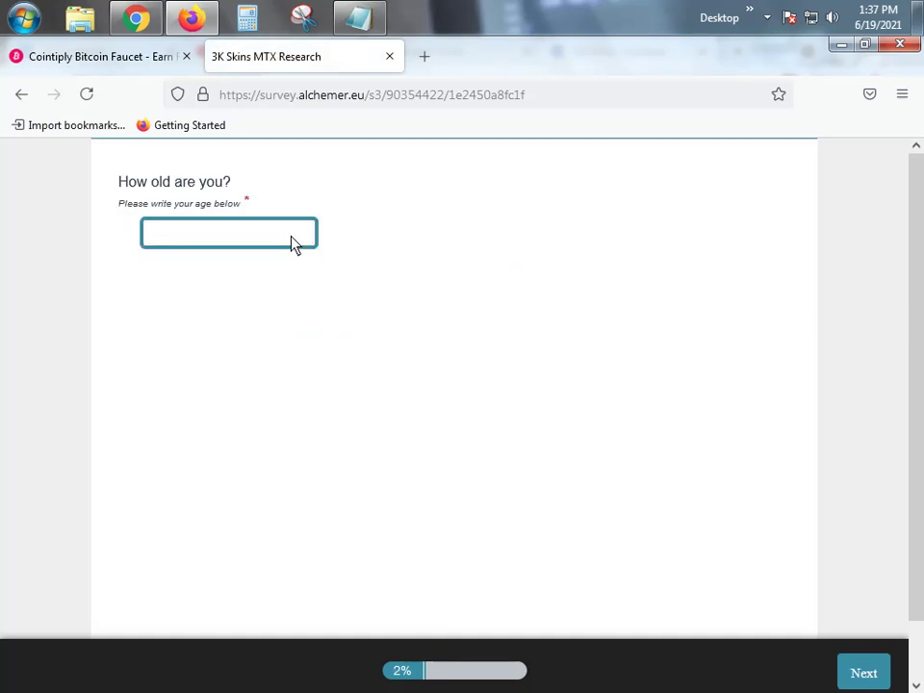
type("40")
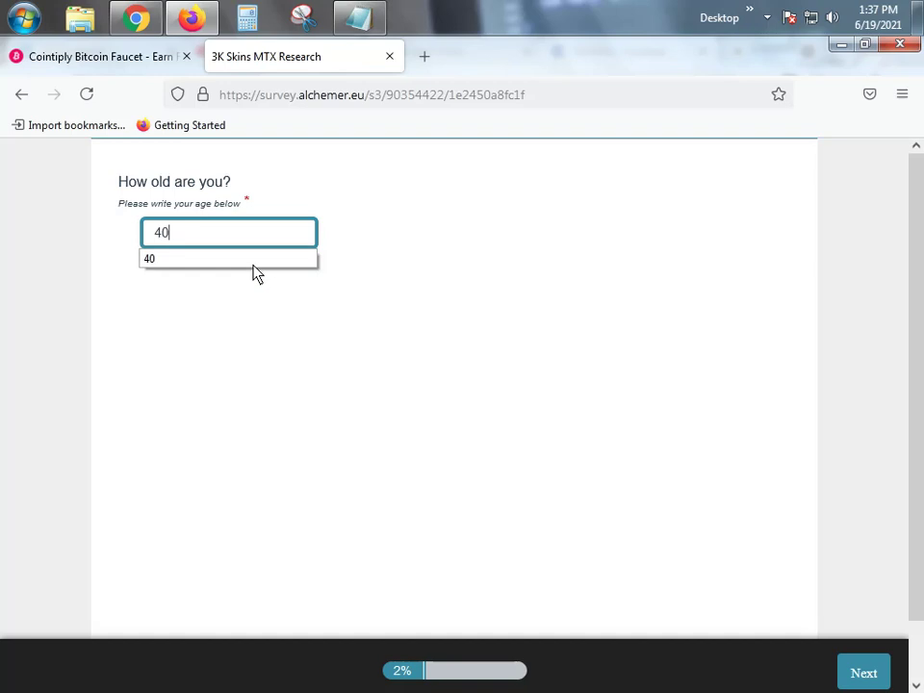
left_click(859, 676)
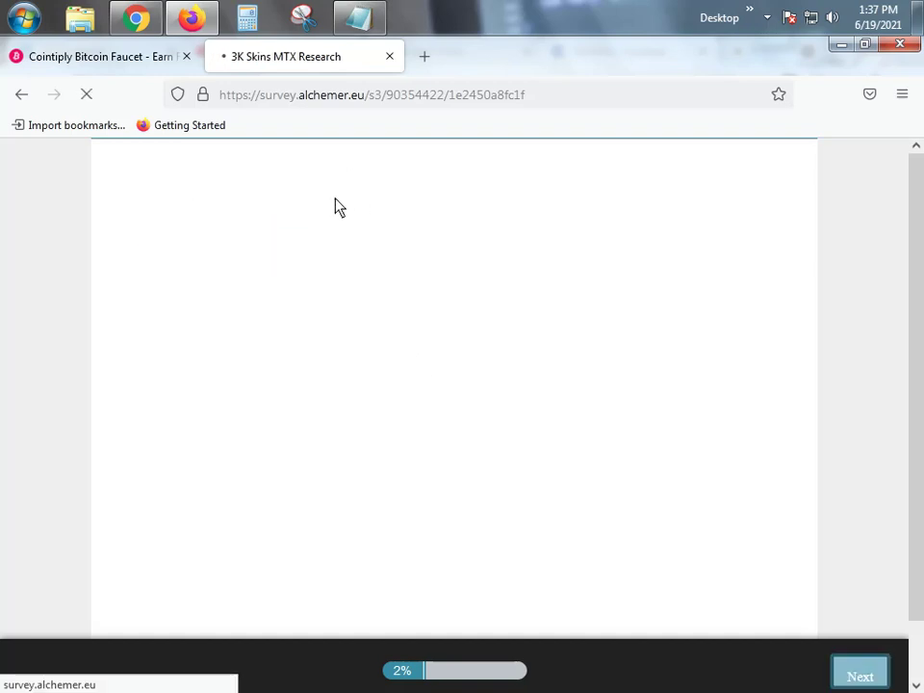
Switch to Chrome and open the YouTube page with the Alan Walker greatest hits video
left_click(136, 17)
left_click(236, 53)
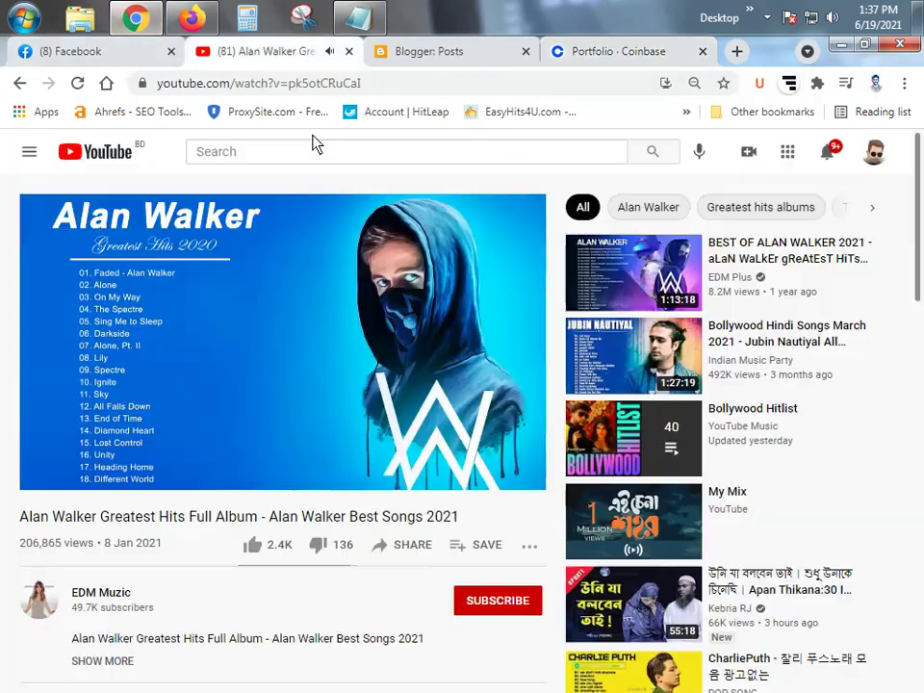
Switch to Firefox and dismiss the survey rejection notice to return to the Pollfish survey list
left_click(757, 343)
left_click(192, 18)
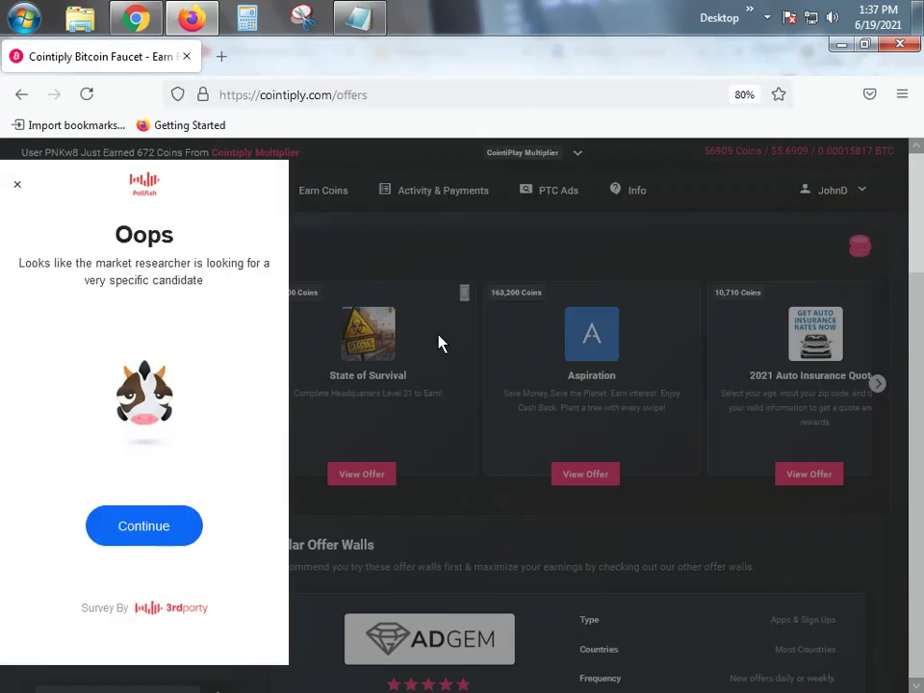
left_click(164, 531)
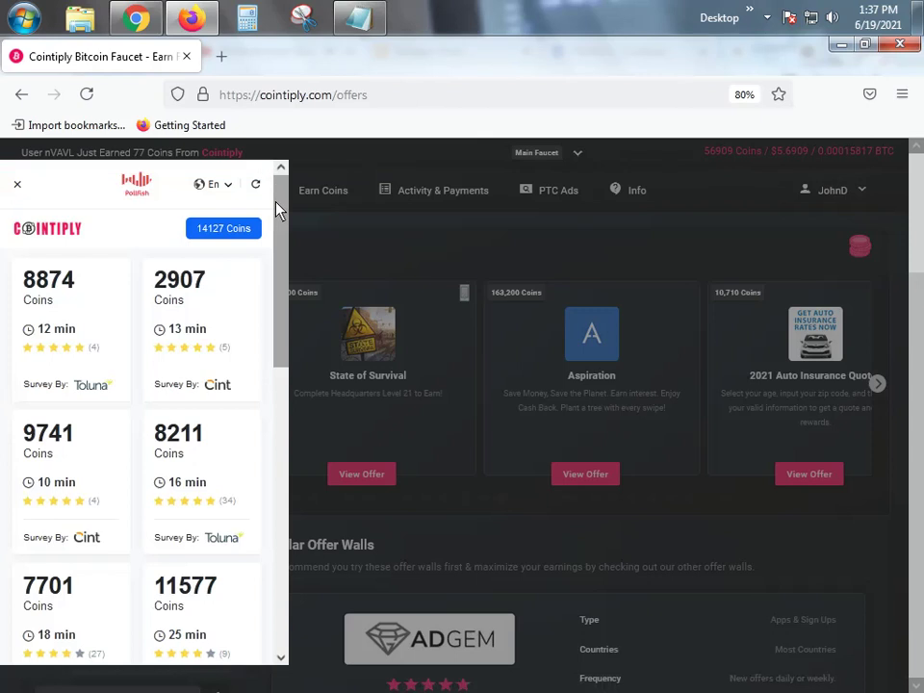
Refresh the Pollfish survey list, look through the available surveys, and close the survey panel
left_click(255, 184)
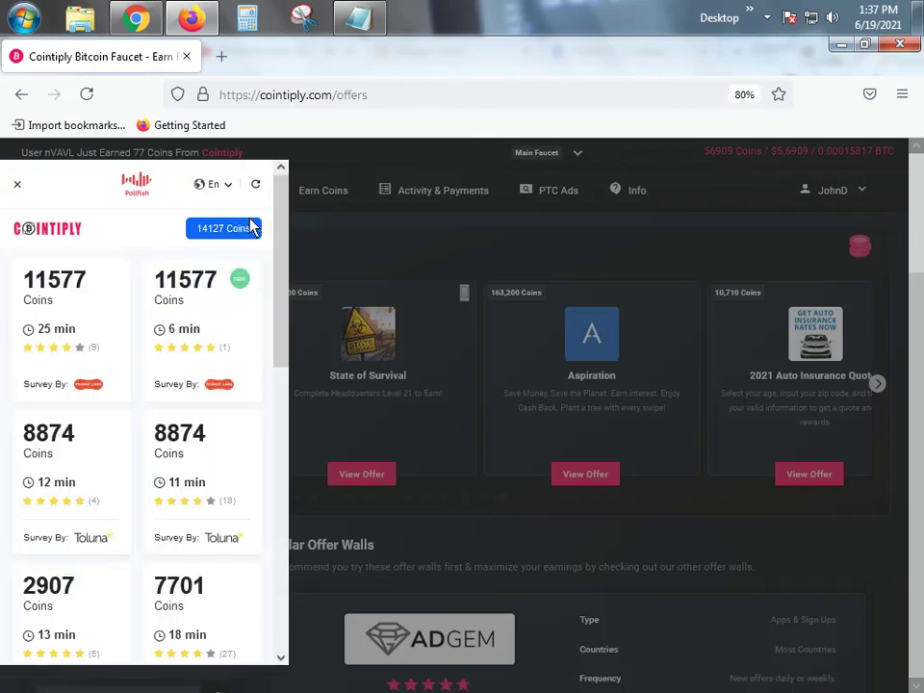
scroll(183, 496, "down", 7)
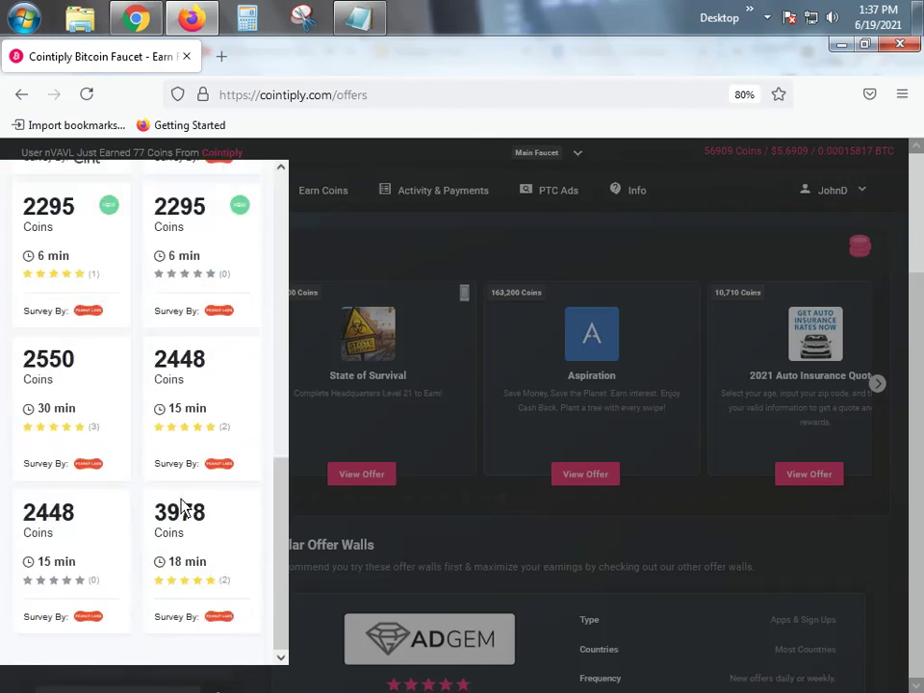
scroll(183, 507, "up", 7)
left_click(269, 185)
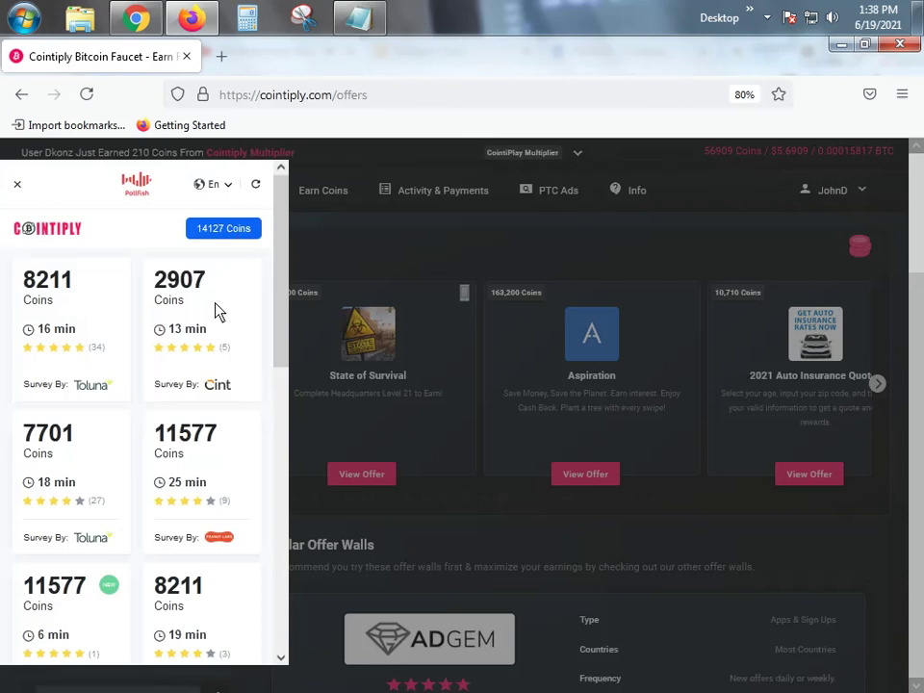
scroll(215, 310, "down", 5)
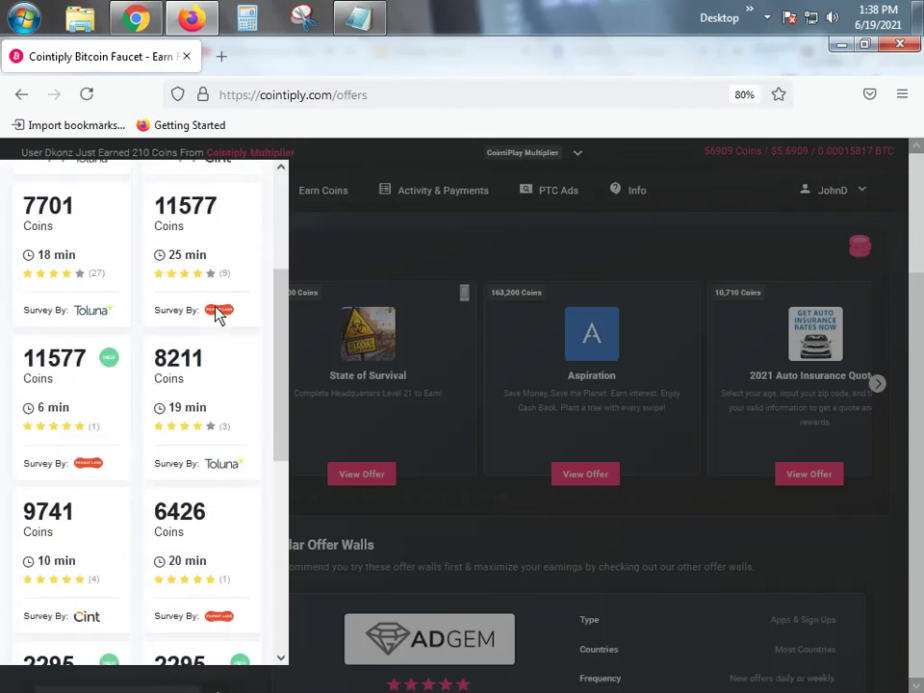
scroll(218, 315, "up", 5)
left_click(16, 184)
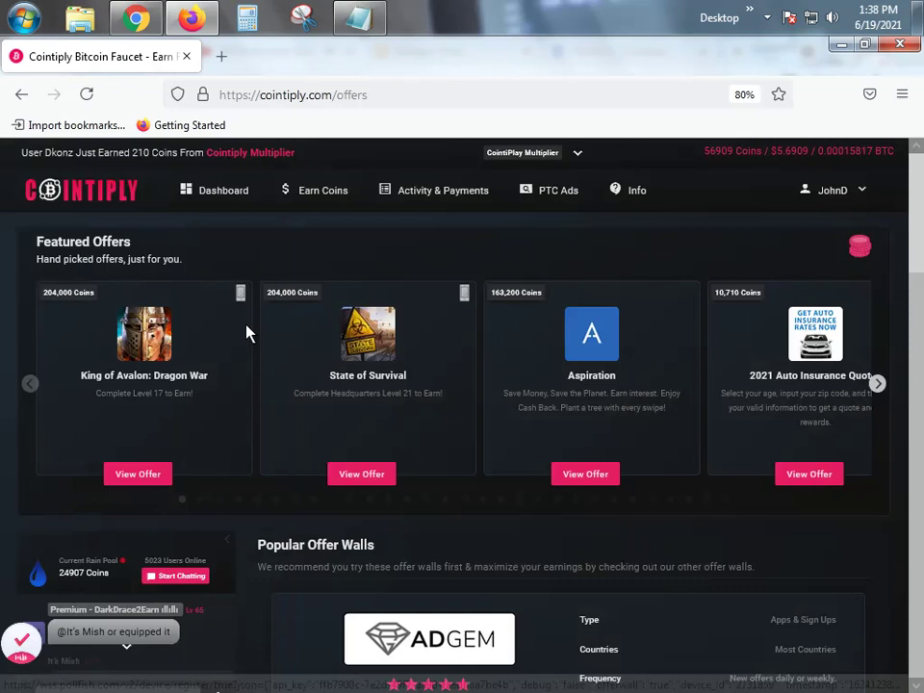
Go to Cointiply's PTC ads page and open the top paying ad
mouse_move(538, 192)
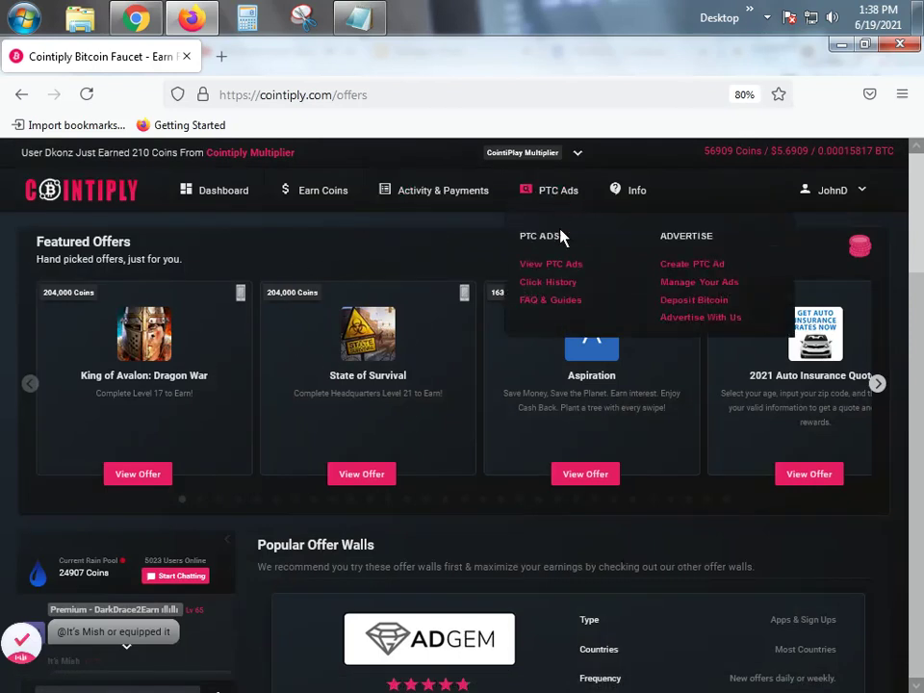
left_click(554, 266)
mouse_move(386, 213)
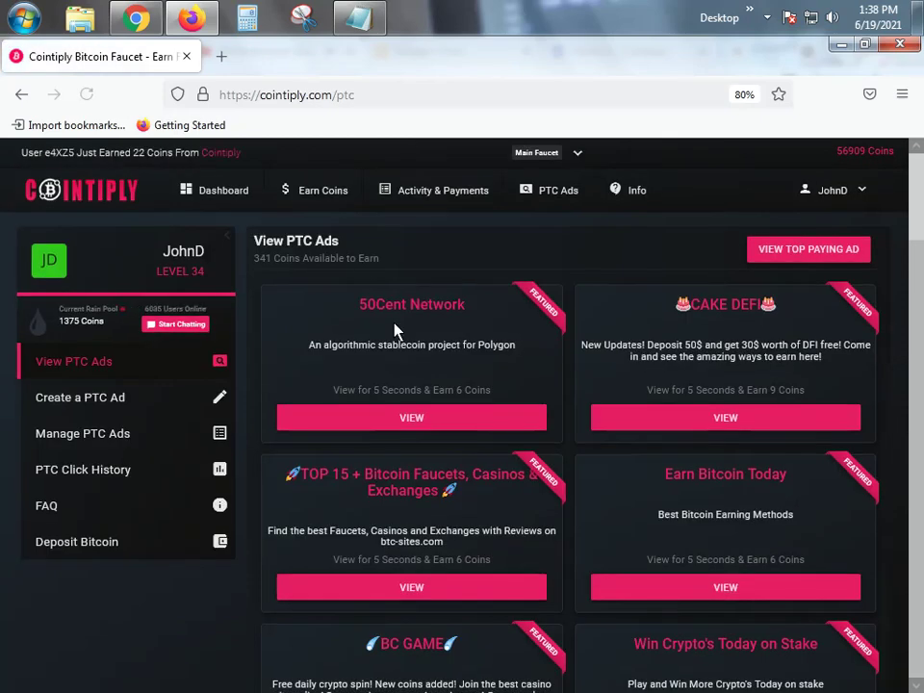
left_click(808, 255)
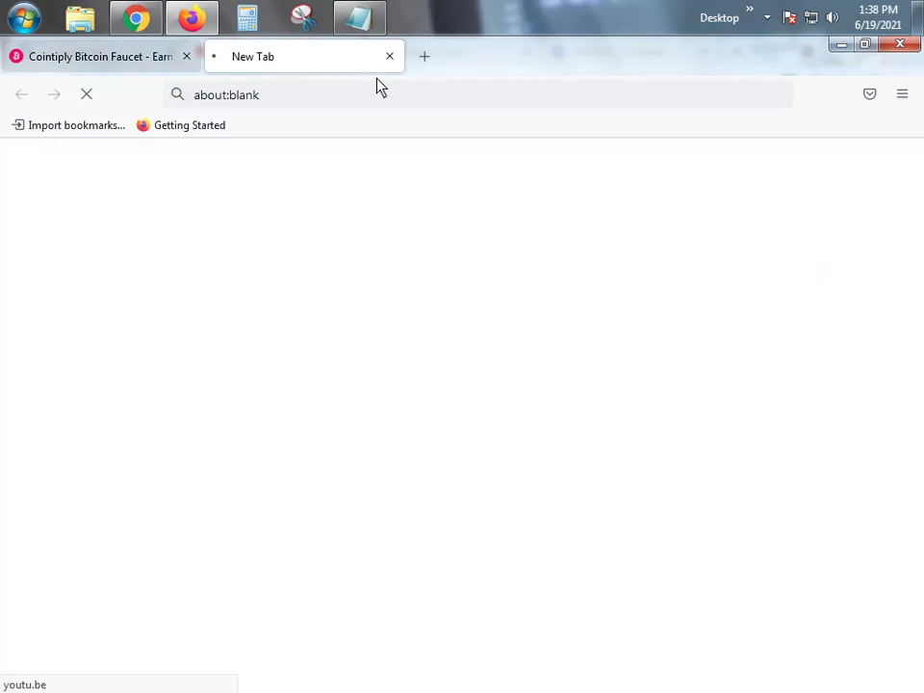
Let the YouTube ad view complete, return to the Cointiply page, and close the ad's tab
left_click(766, 18)
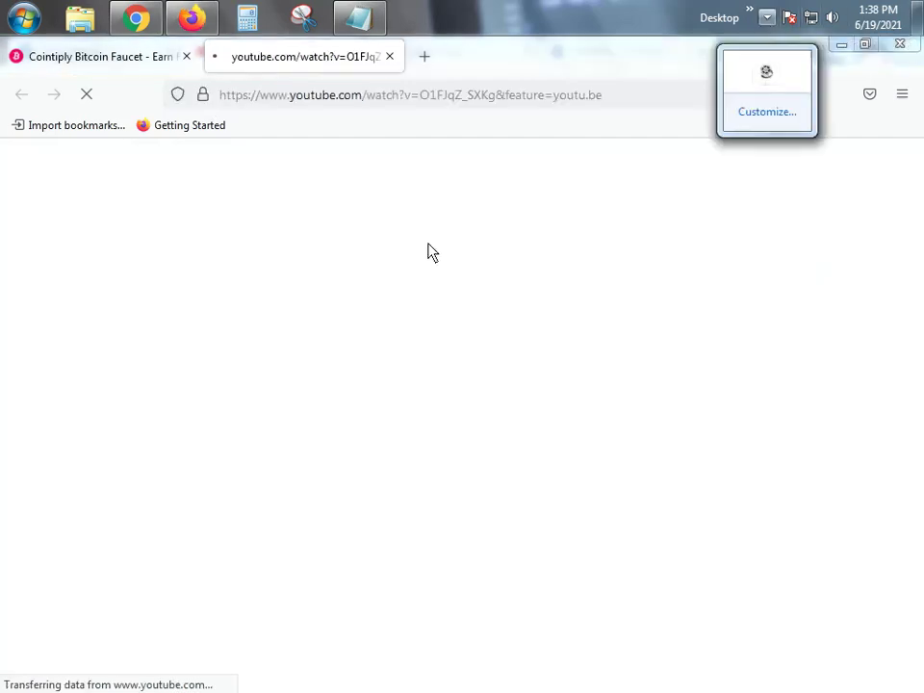
left_click(250, 59)
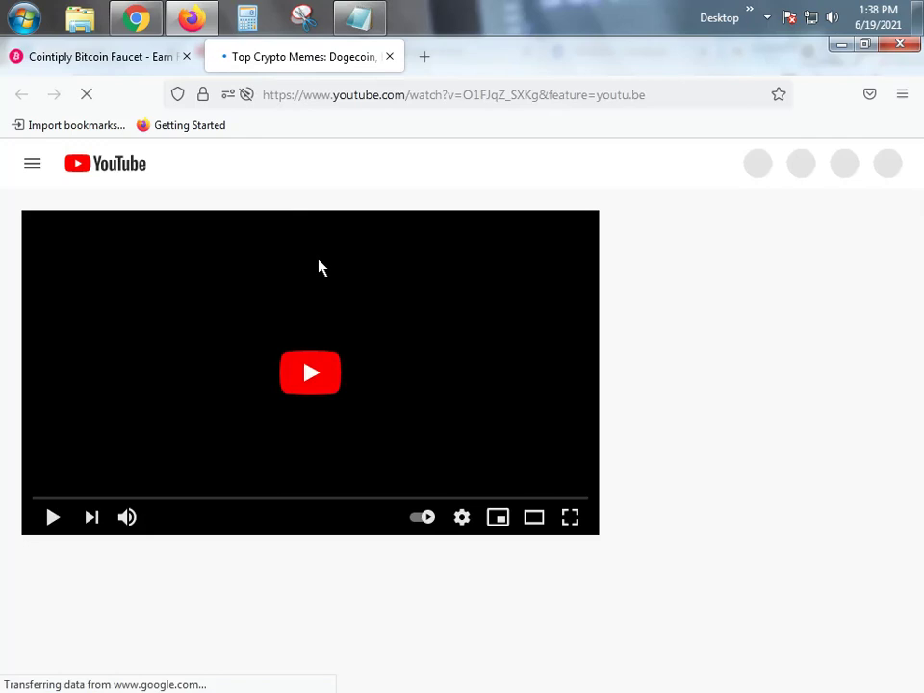
left_click(96, 60)
left_click(283, 56)
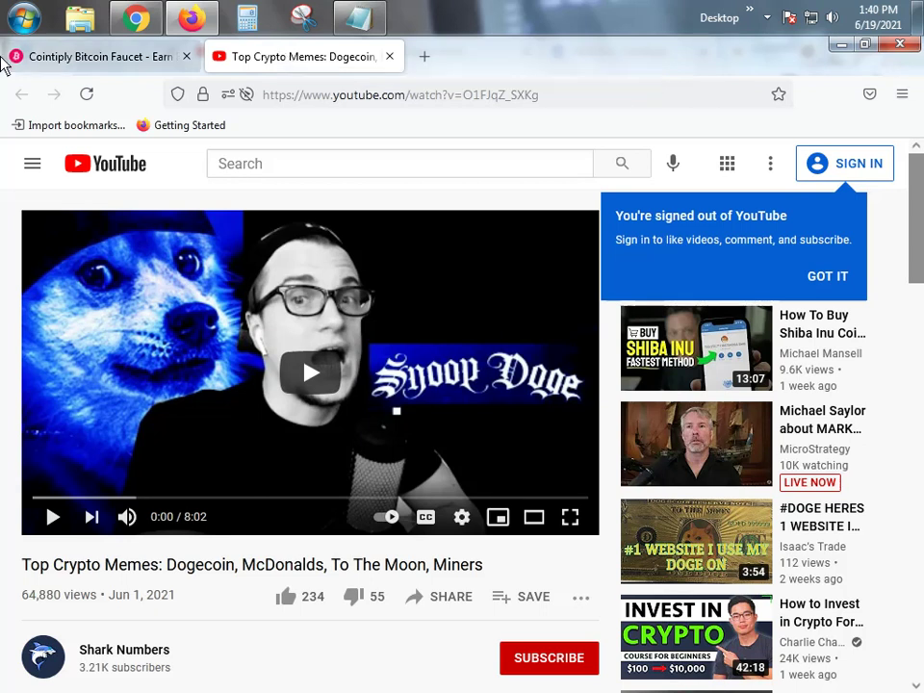
left_click(63, 57)
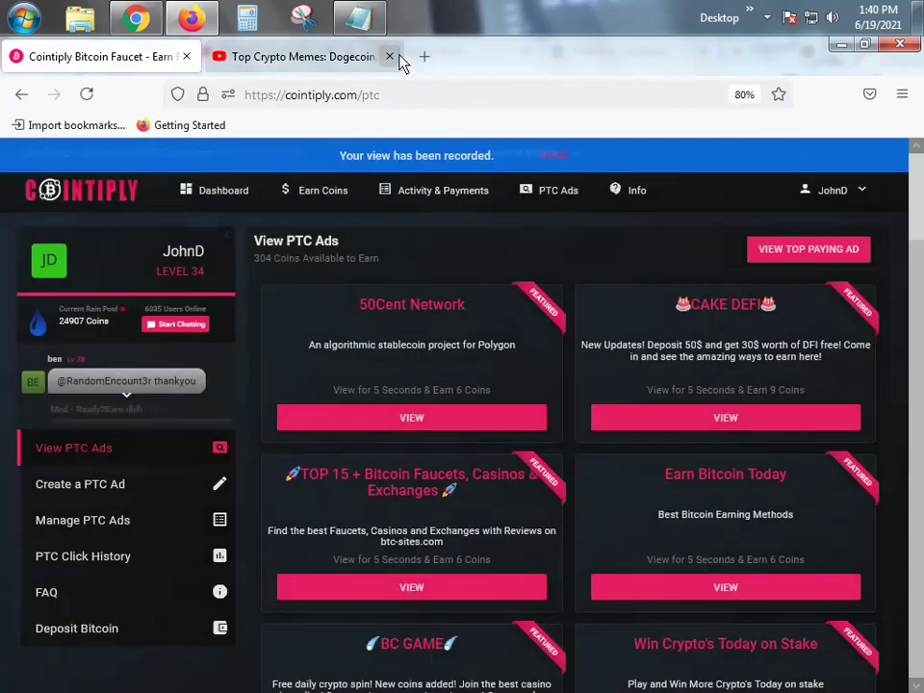
left_click(389, 57)
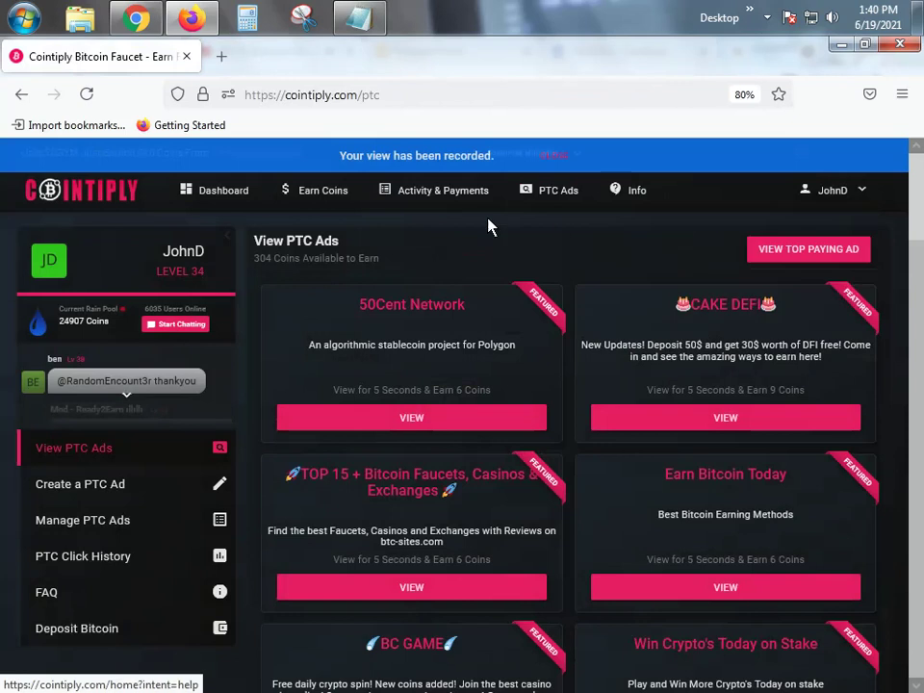
Return to Cointiply's offers page and reopen the Pollfish survey list
mouse_move(421, 195)
left_click(435, 264)
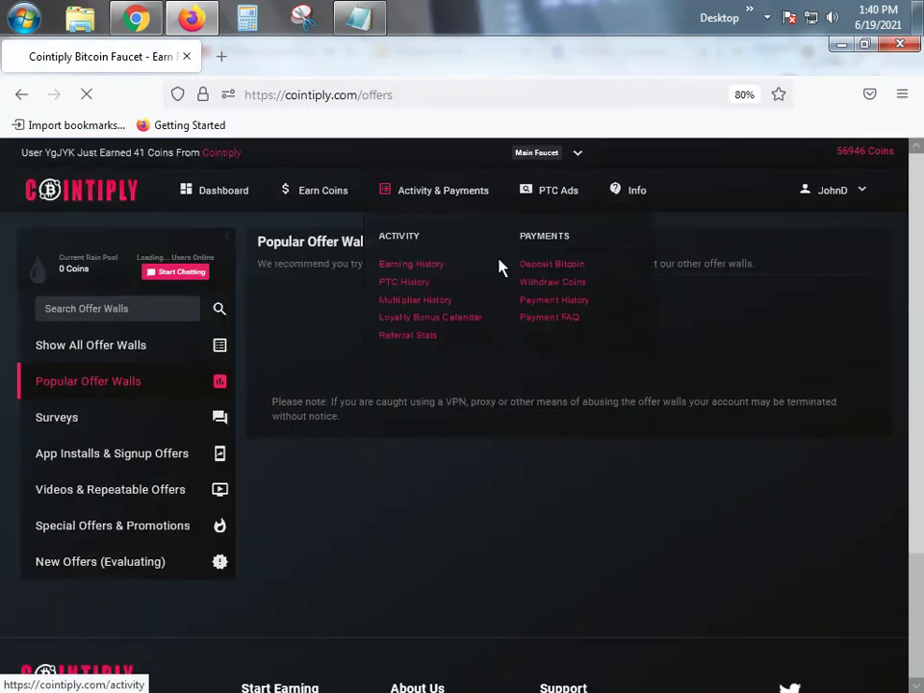
scroll(339, 392, "down", 5)
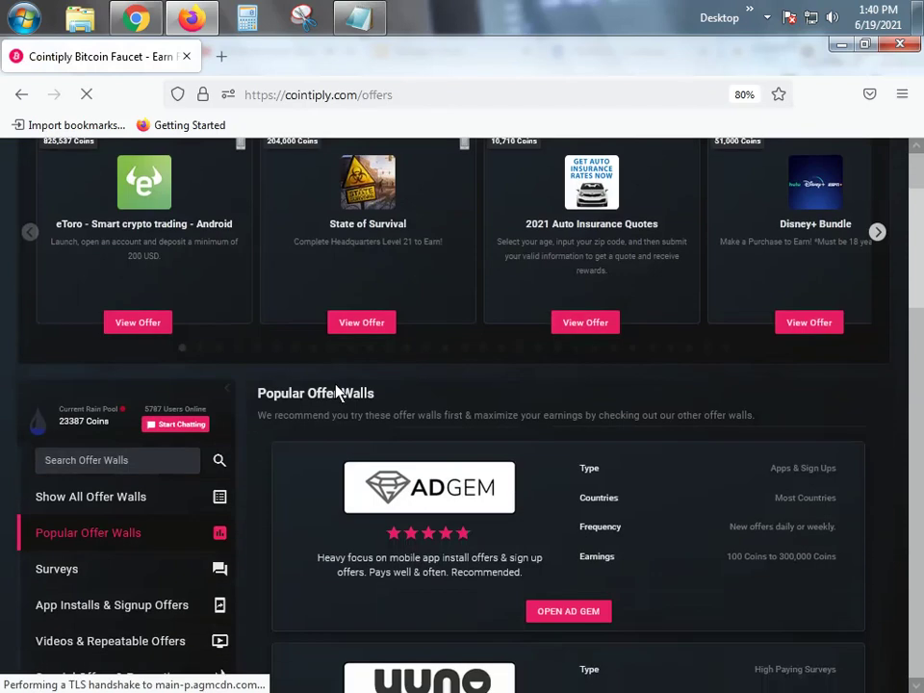
scroll(345, 395, "down", 3)
scroll(345, 394, "up", 6)
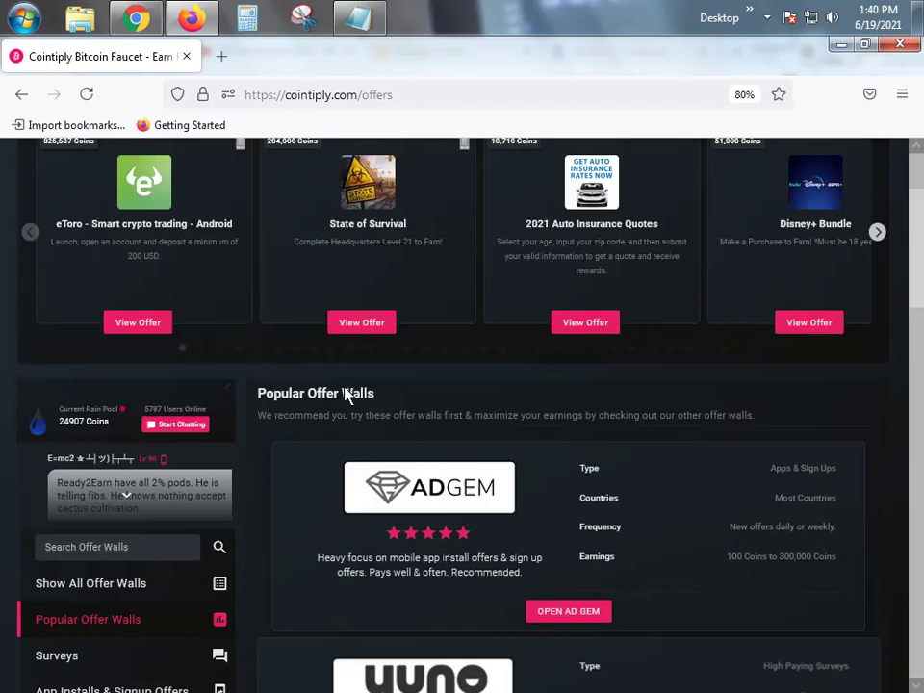
scroll(345, 395, "up", 2)
scroll(345, 392, "down", 3)
scroll(344, 402, "up", 3)
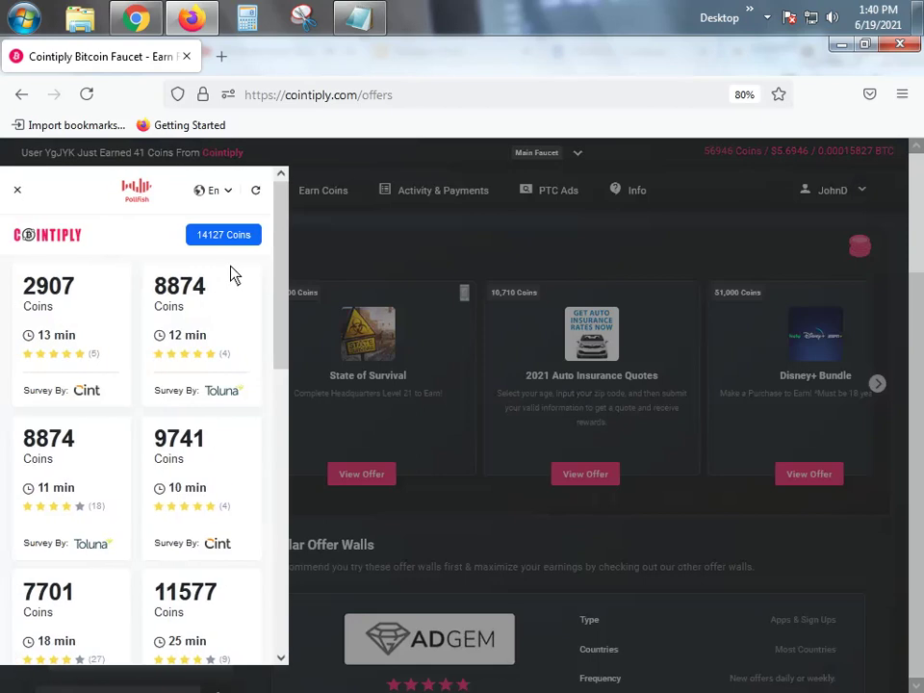
Refresh the Pollfish survey list and try to open the 18-minute Toluna survey worth 7701 coins
left_click(257, 190)
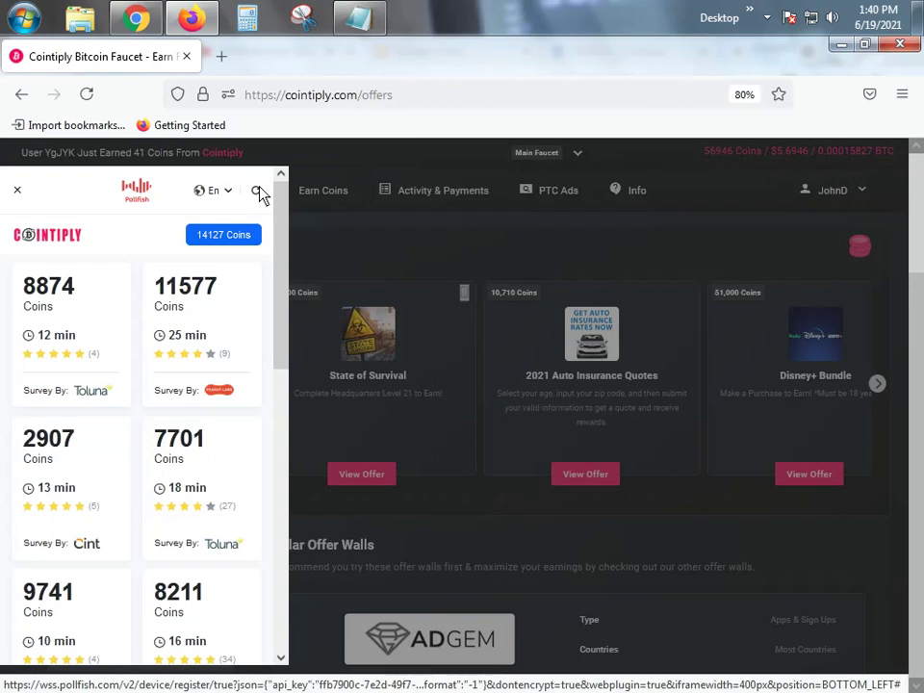
left_click(188, 478)
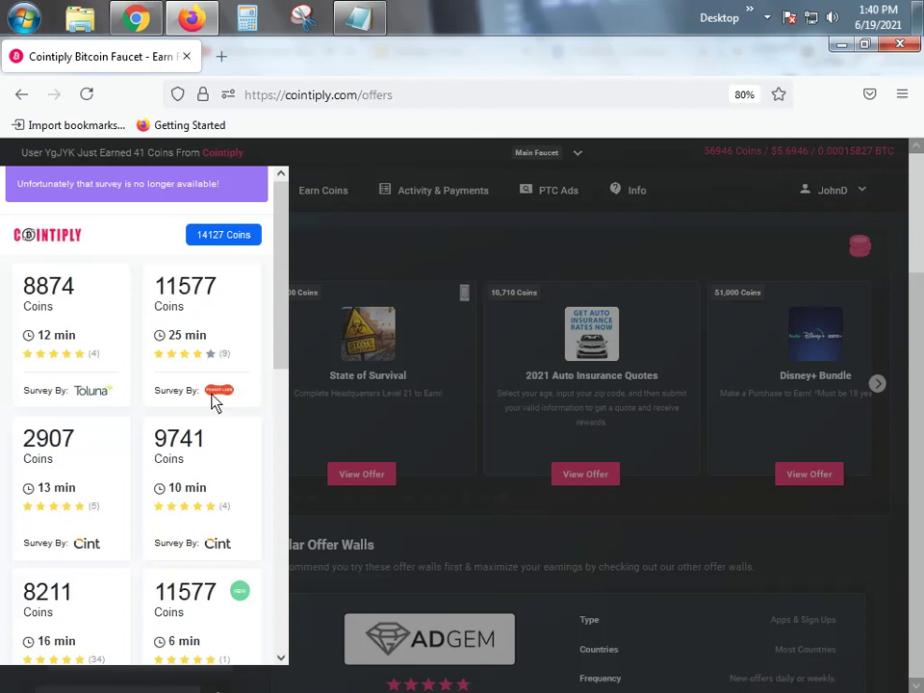
Look through the coin rewards and lengths of the remaining Pollfish surveys and refresh the list
scroll(242, 385, "down", 5)
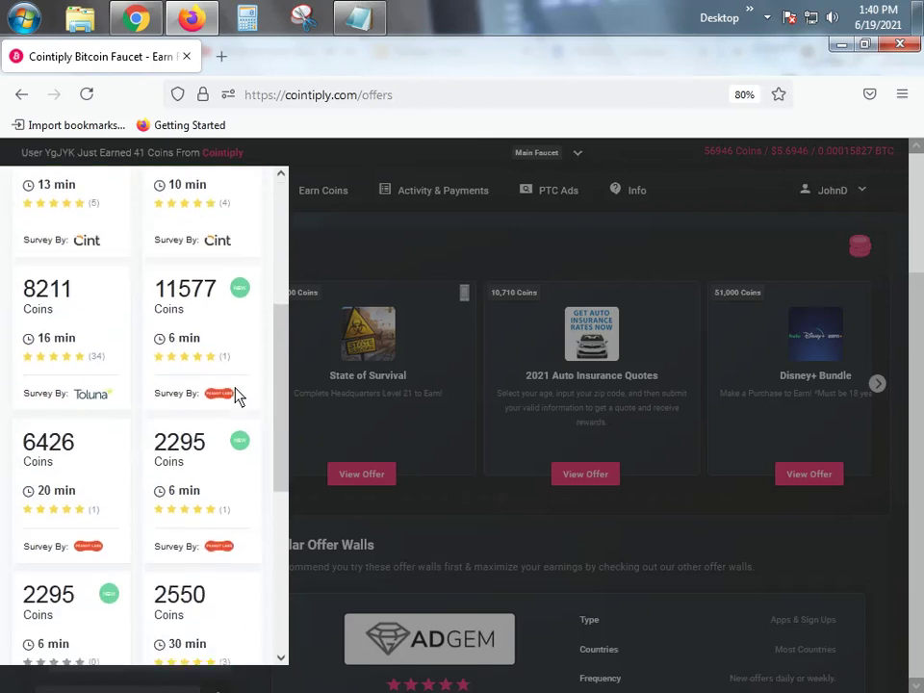
scroll(228, 372, "down", 6)
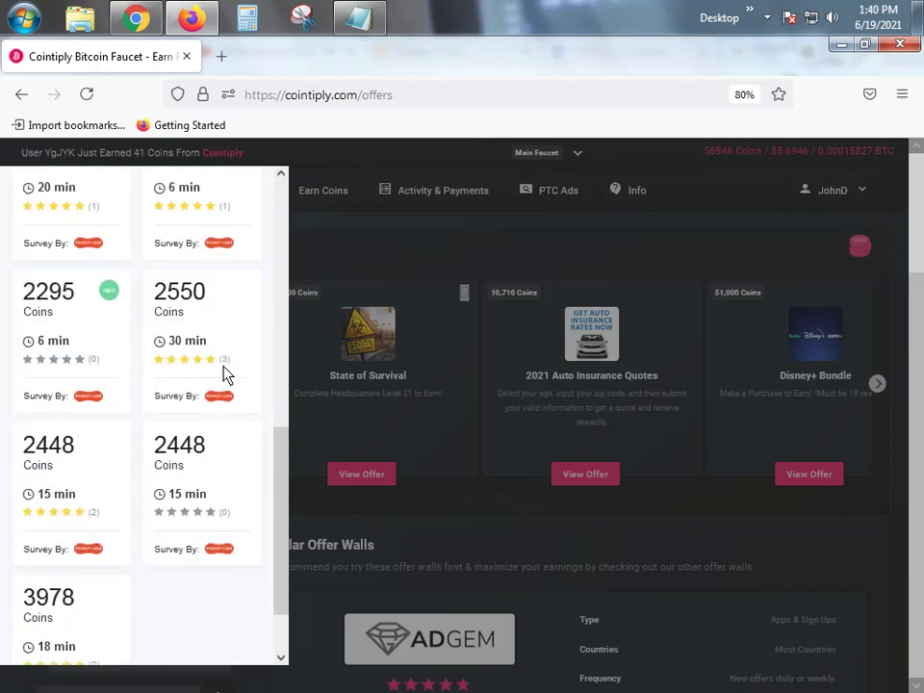
scroll(224, 382, "down", 1)
scroll(224, 382, "up", 5)
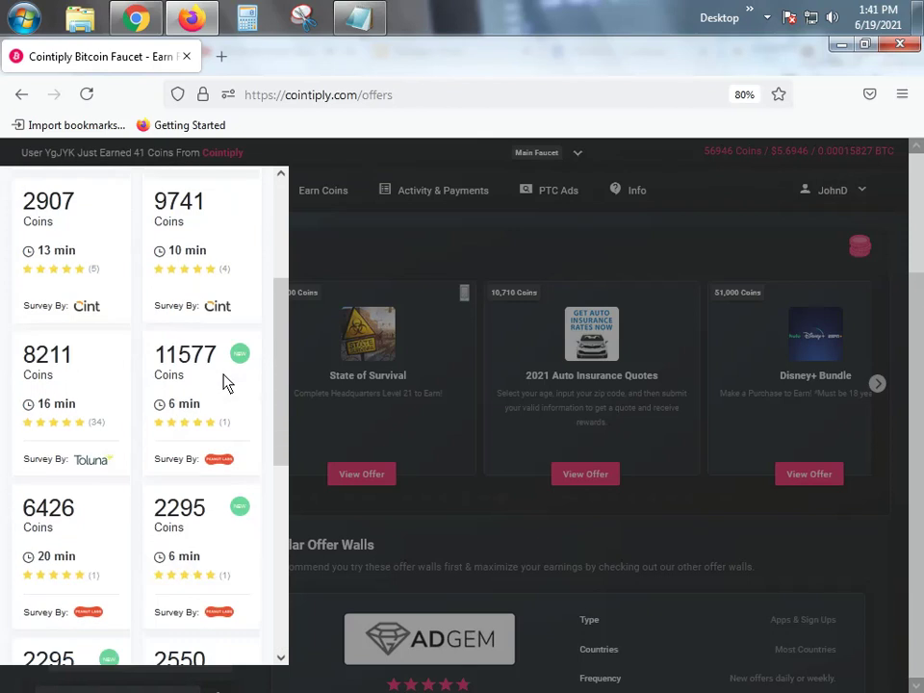
scroll(224, 382, "up", 5)
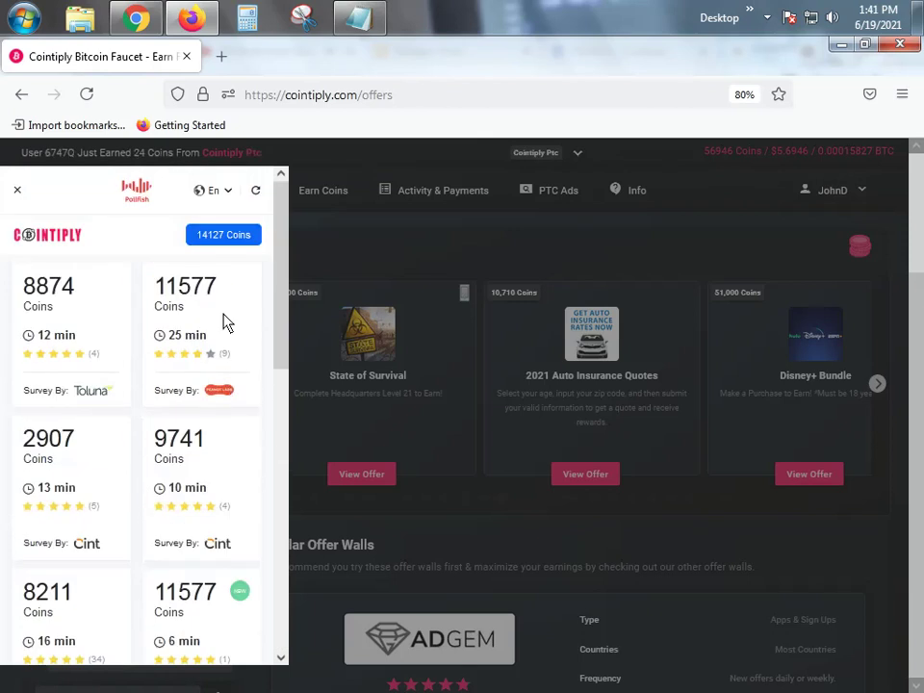
left_click(256, 198)
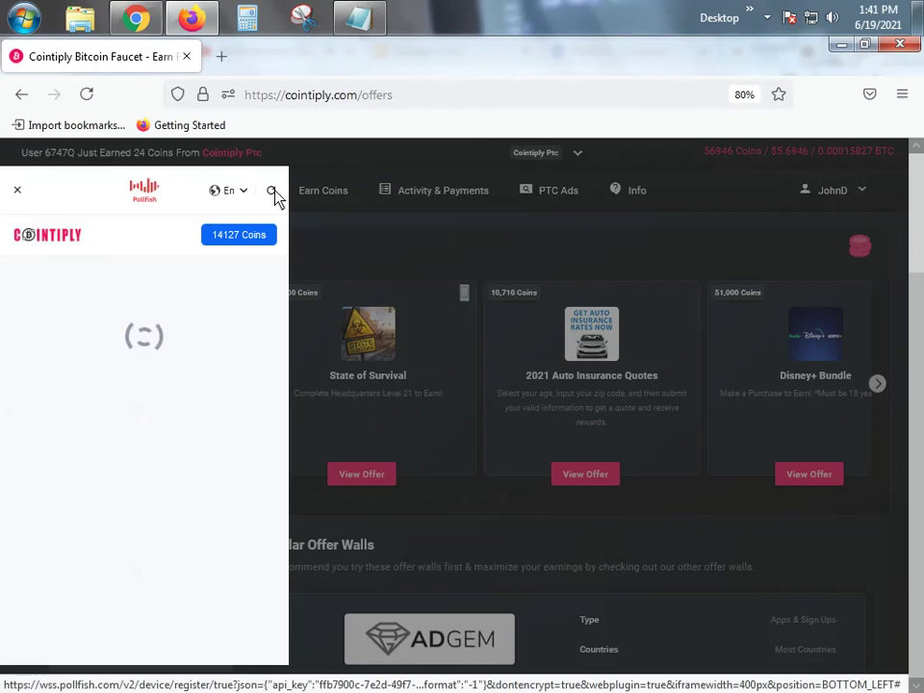
left_click(255, 190)
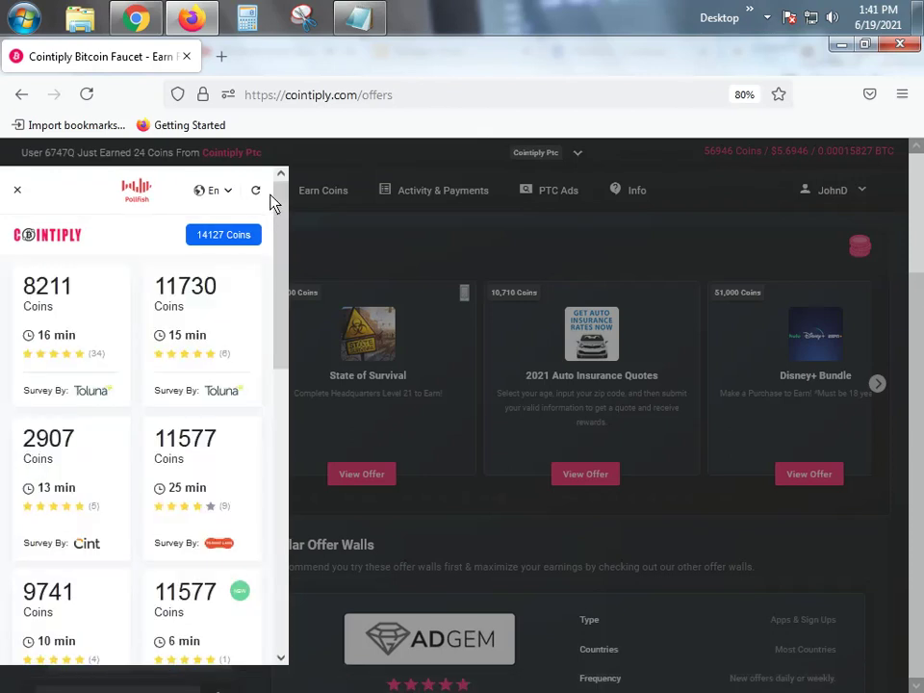
Open the 16-minute Toluna survey worth 8211 coins and submit 3 as the number following 4 when counting back
left_click(58, 336)
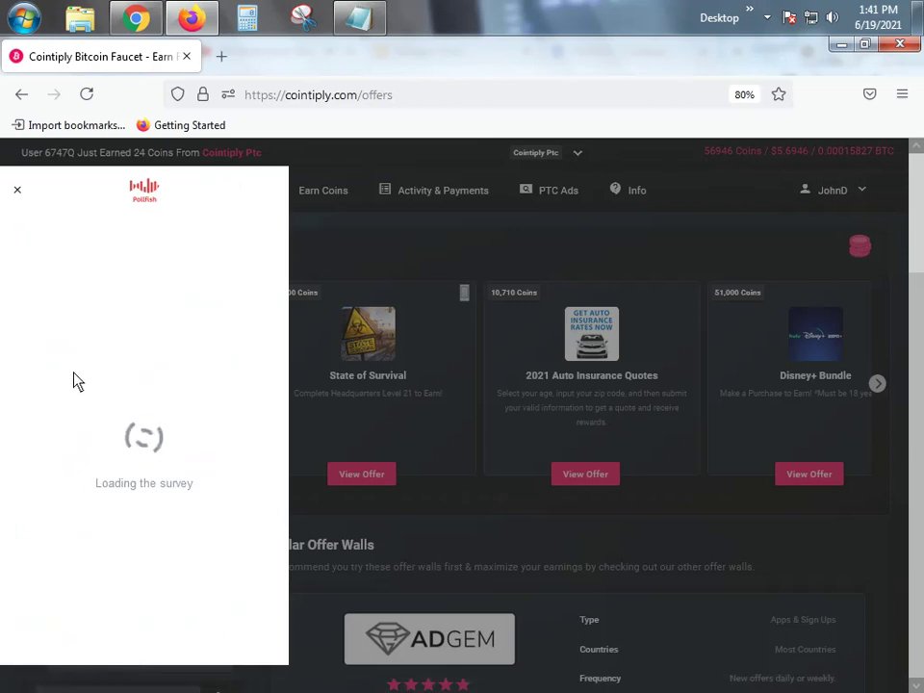
scroll(90, 481, "down", 2)
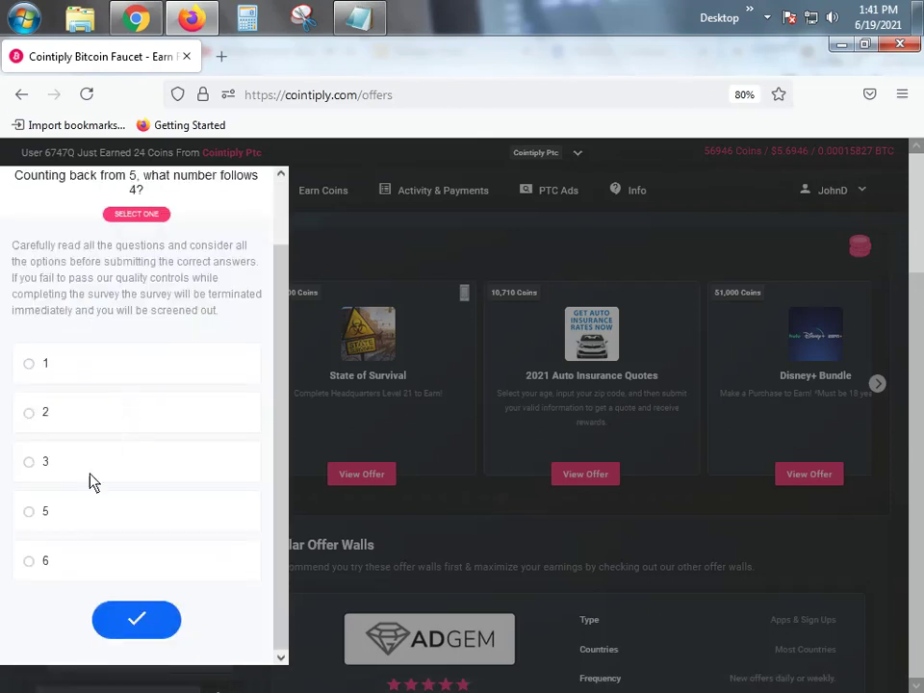
left_click(86, 461)
left_click(128, 618)
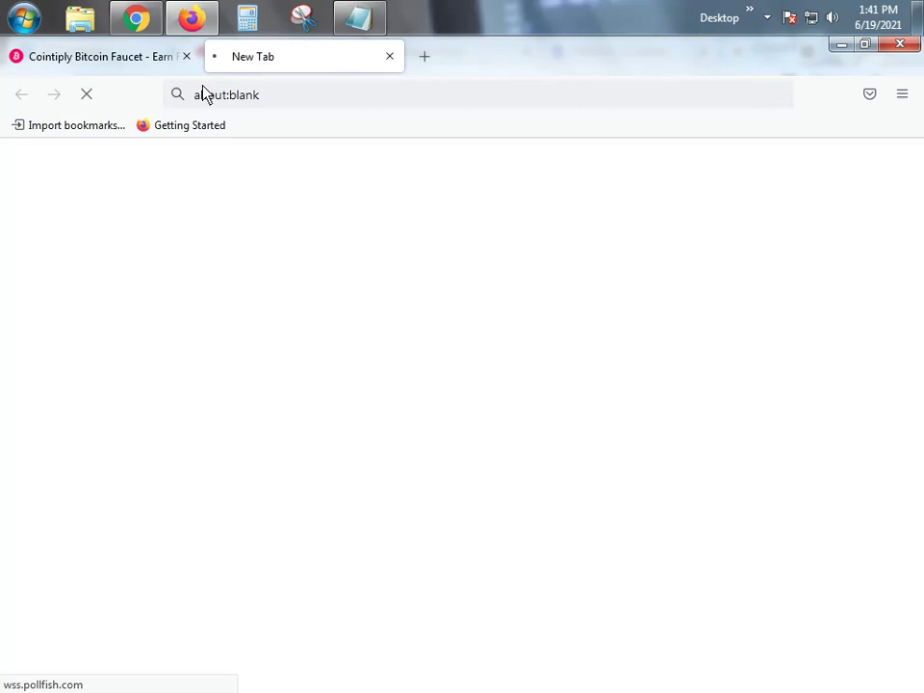
Wait for the external survey page to load and start the 16-minute Shopping survey
left_click(120, 57)
left_click(289, 57)
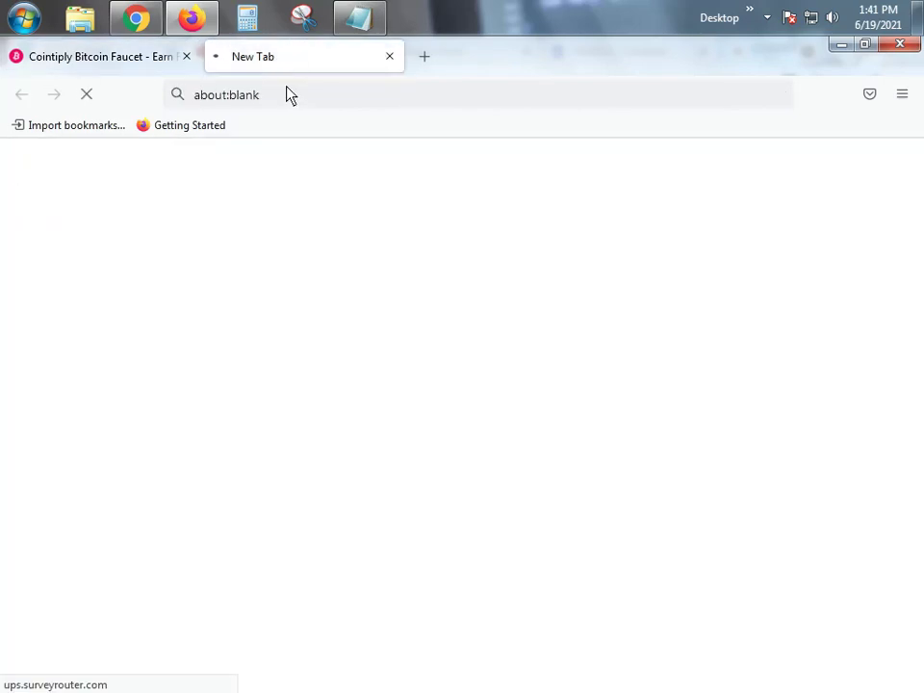
left_click(767, 18)
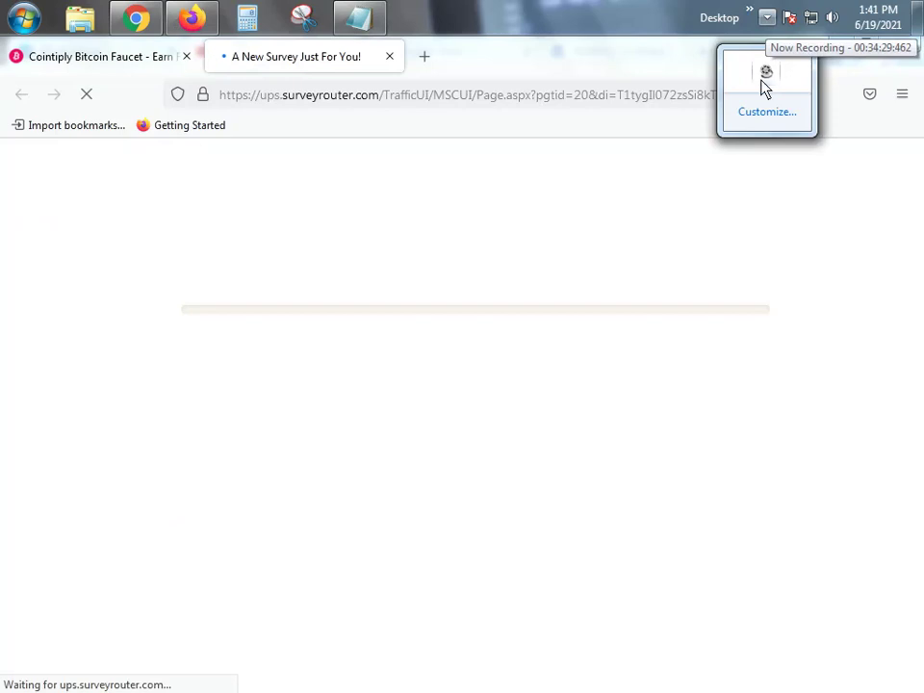
left_click(280, 69)
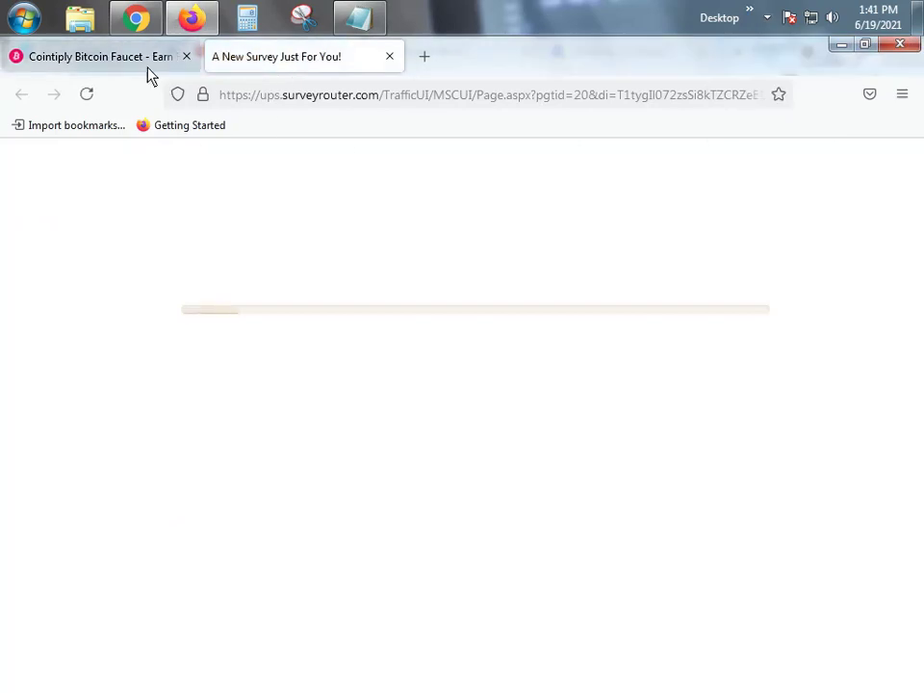
left_click(144, 64)
left_click(290, 67)
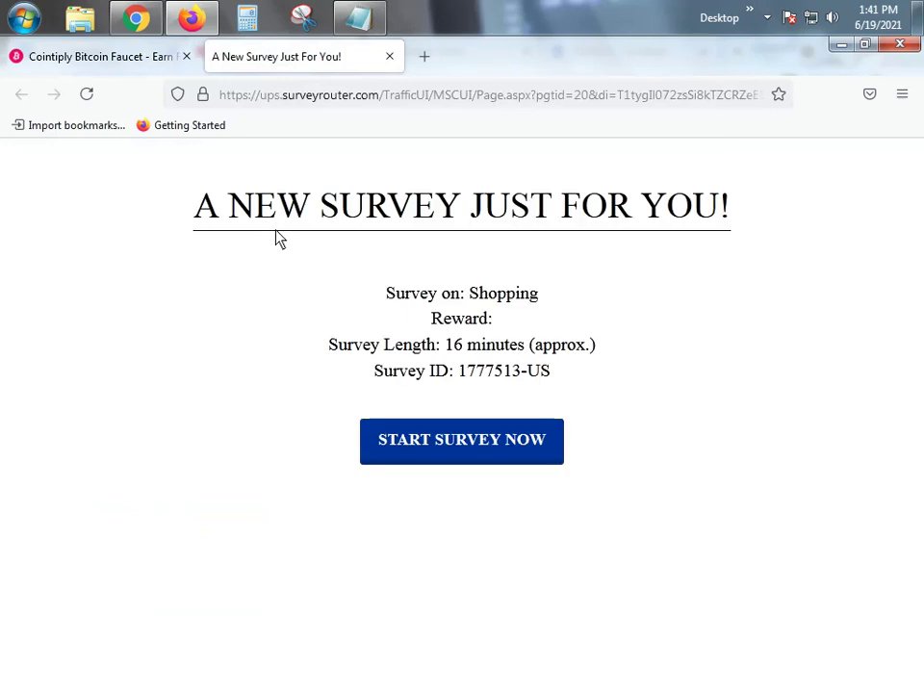
left_click(423, 438)
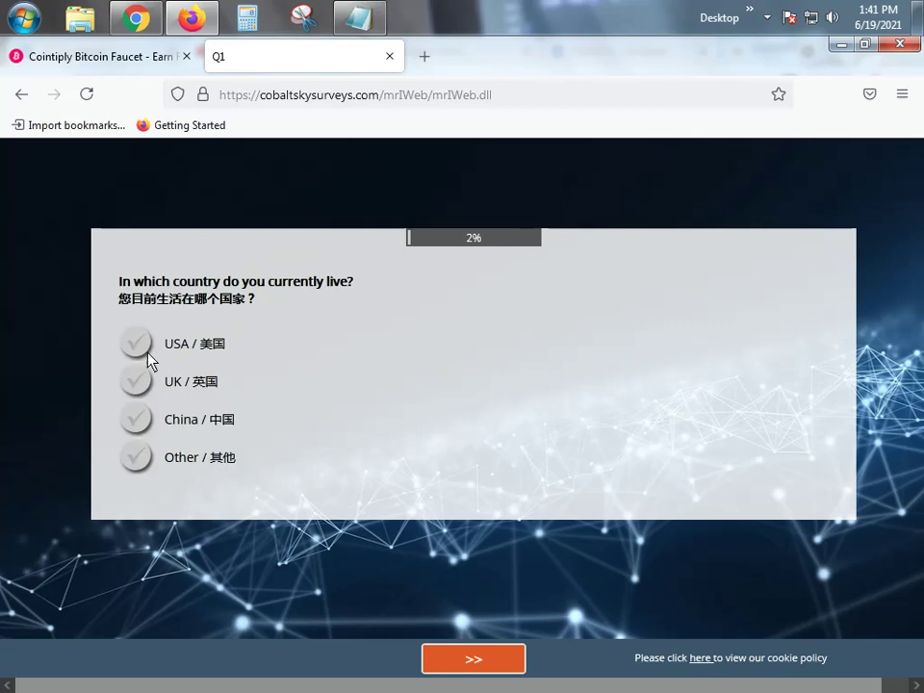
Answer USA as the country of residence and pass the robot check by choosing Sales, submitting both answers
left_click(134, 355)
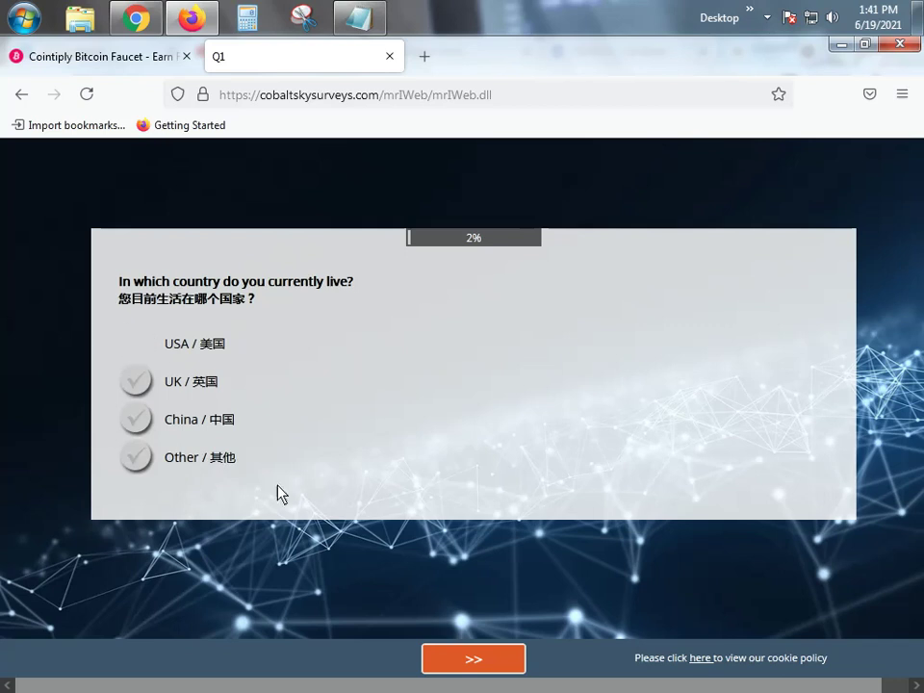
left_click(462, 662)
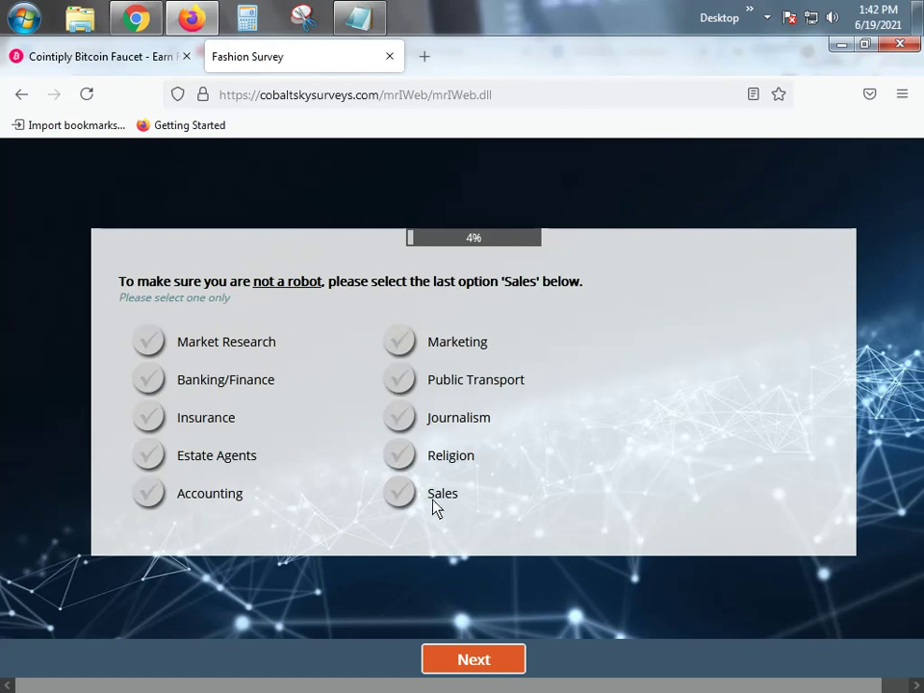
left_click(399, 497)
left_click(444, 659)
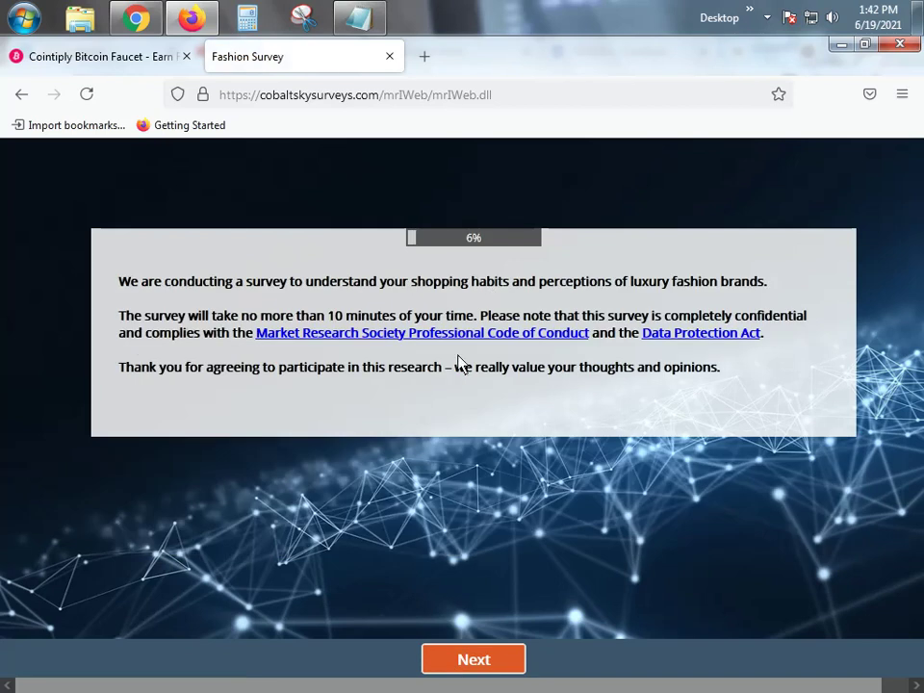
Continue past the survey's introduction pages and submit Texas as the state of residence
left_click(478, 660)
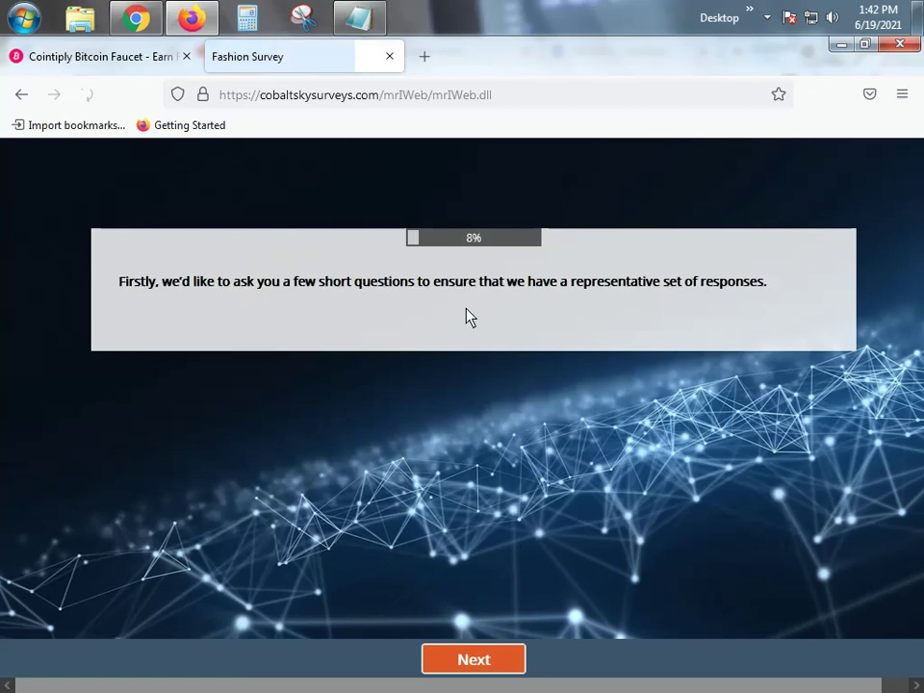
left_click(482, 660)
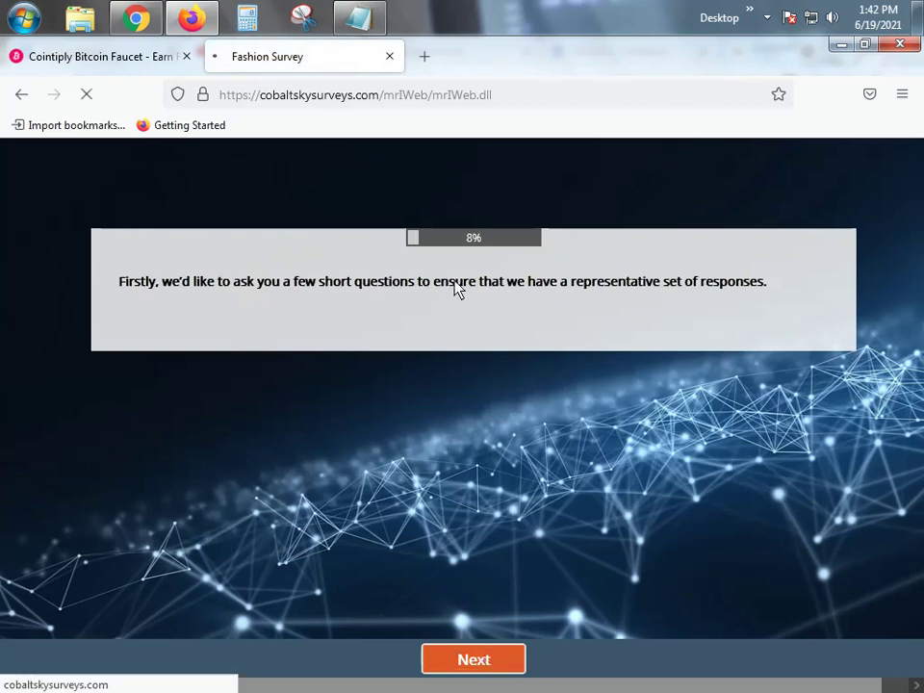
scroll(381, 348, "down", 2)
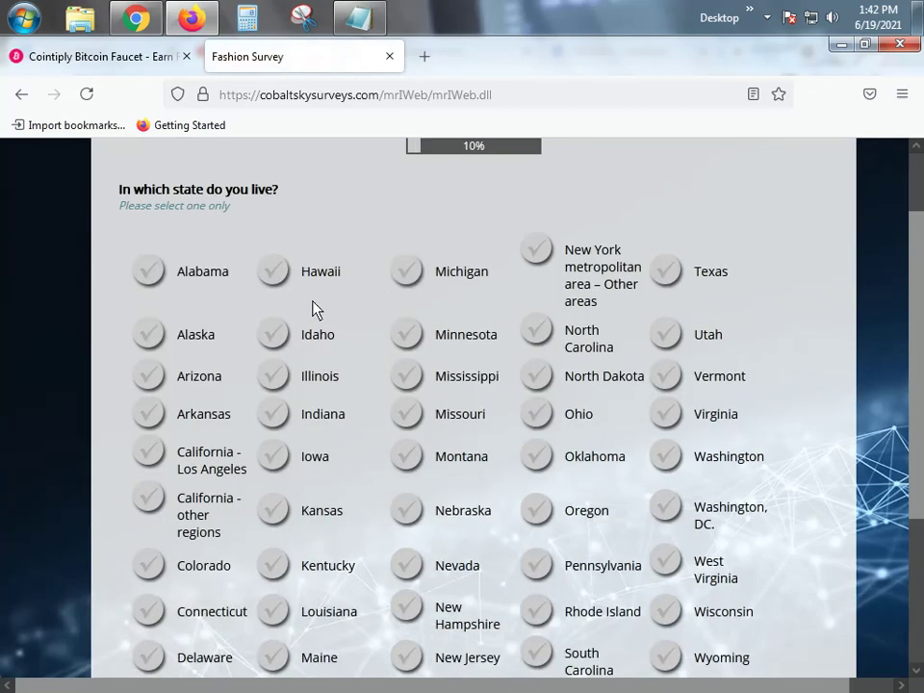
scroll(353, 299, "down", 4)
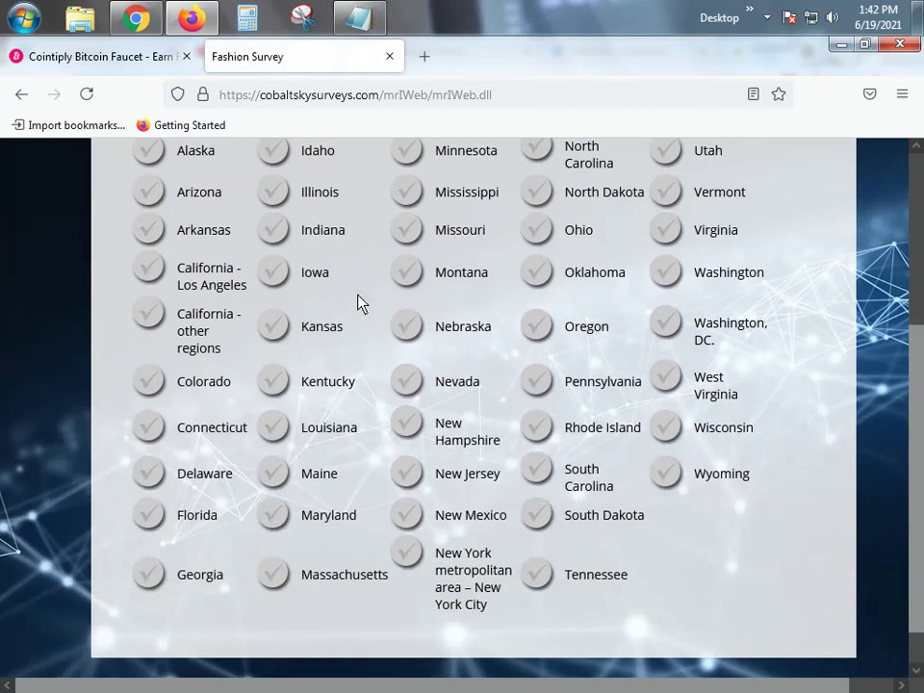
scroll(517, 317, "up", 2)
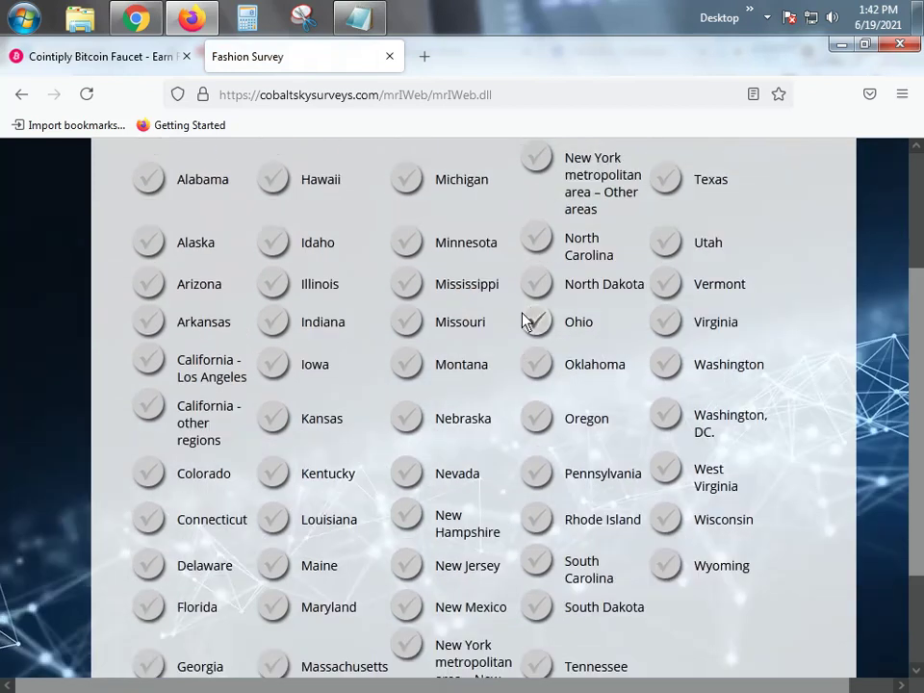
left_click(673, 185)
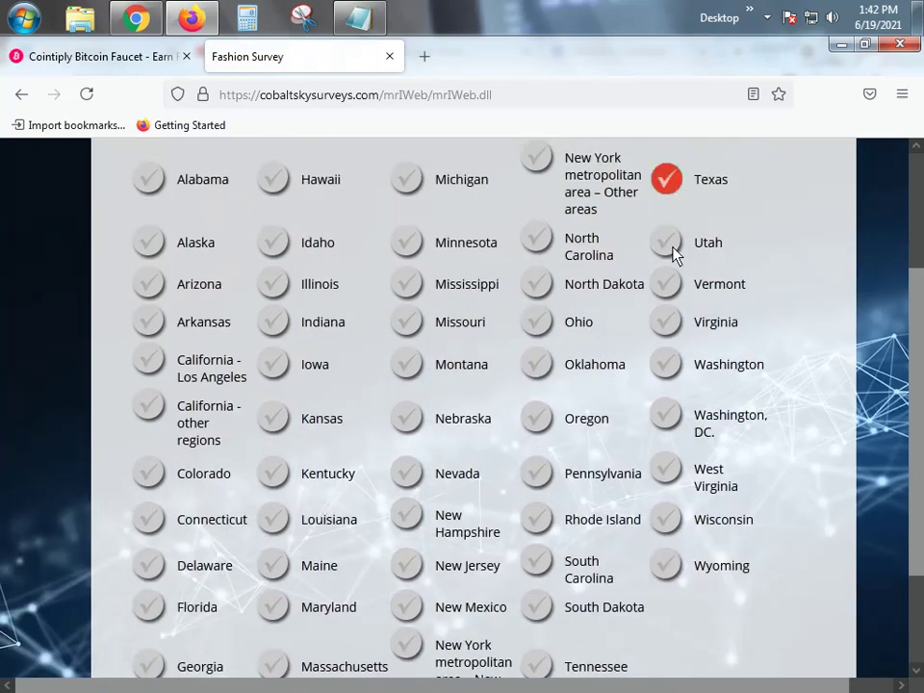
scroll(664, 241, "down", 3)
left_click(503, 660)
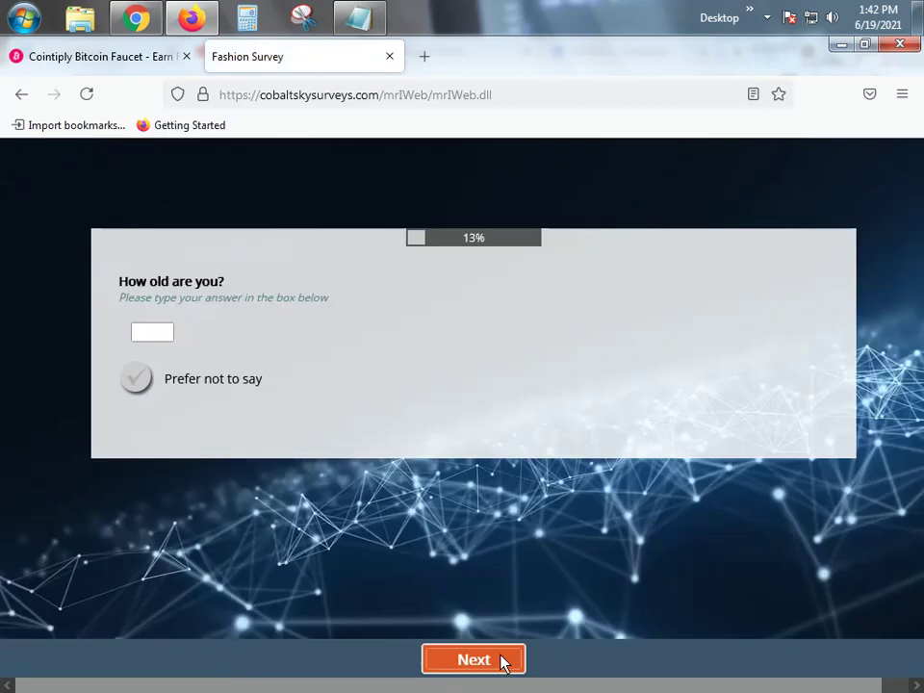
Enter 40 as the age, mark Prefer not to say, and bring up the age band choices
left_click(160, 336)
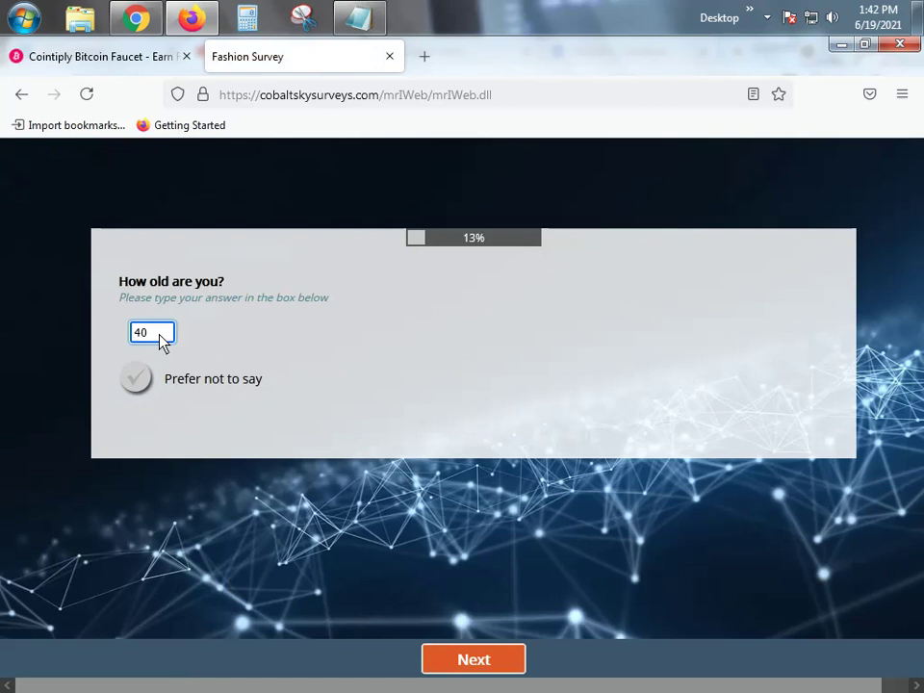
left_click(136, 378)
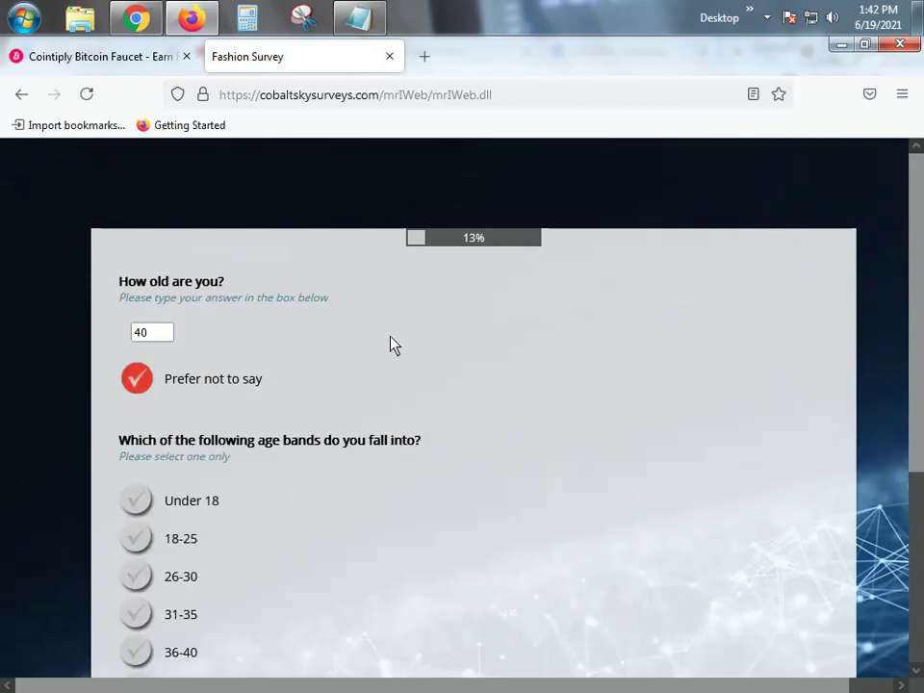
scroll(389, 344, "down", 5)
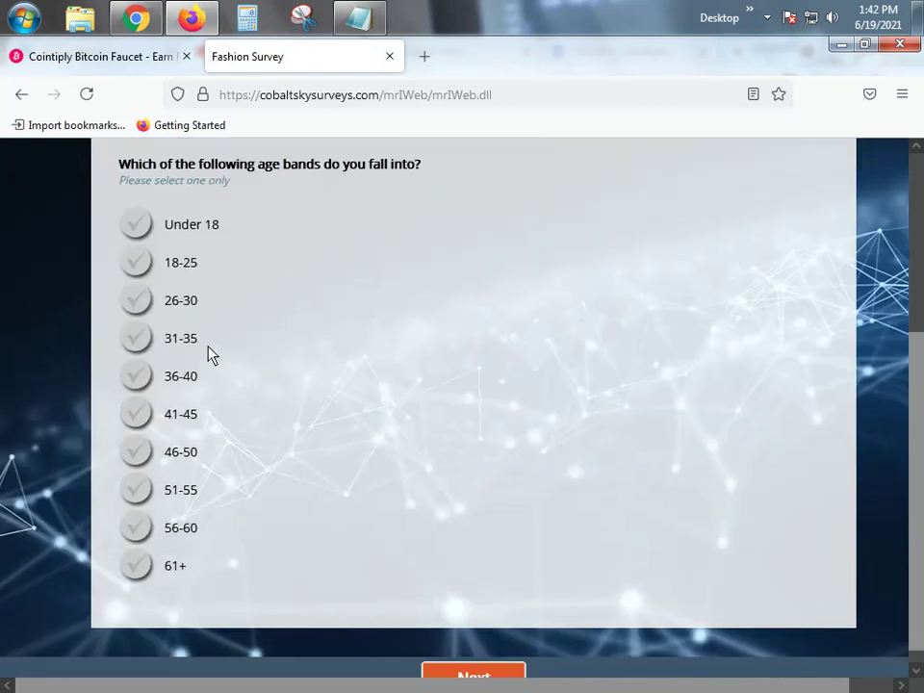